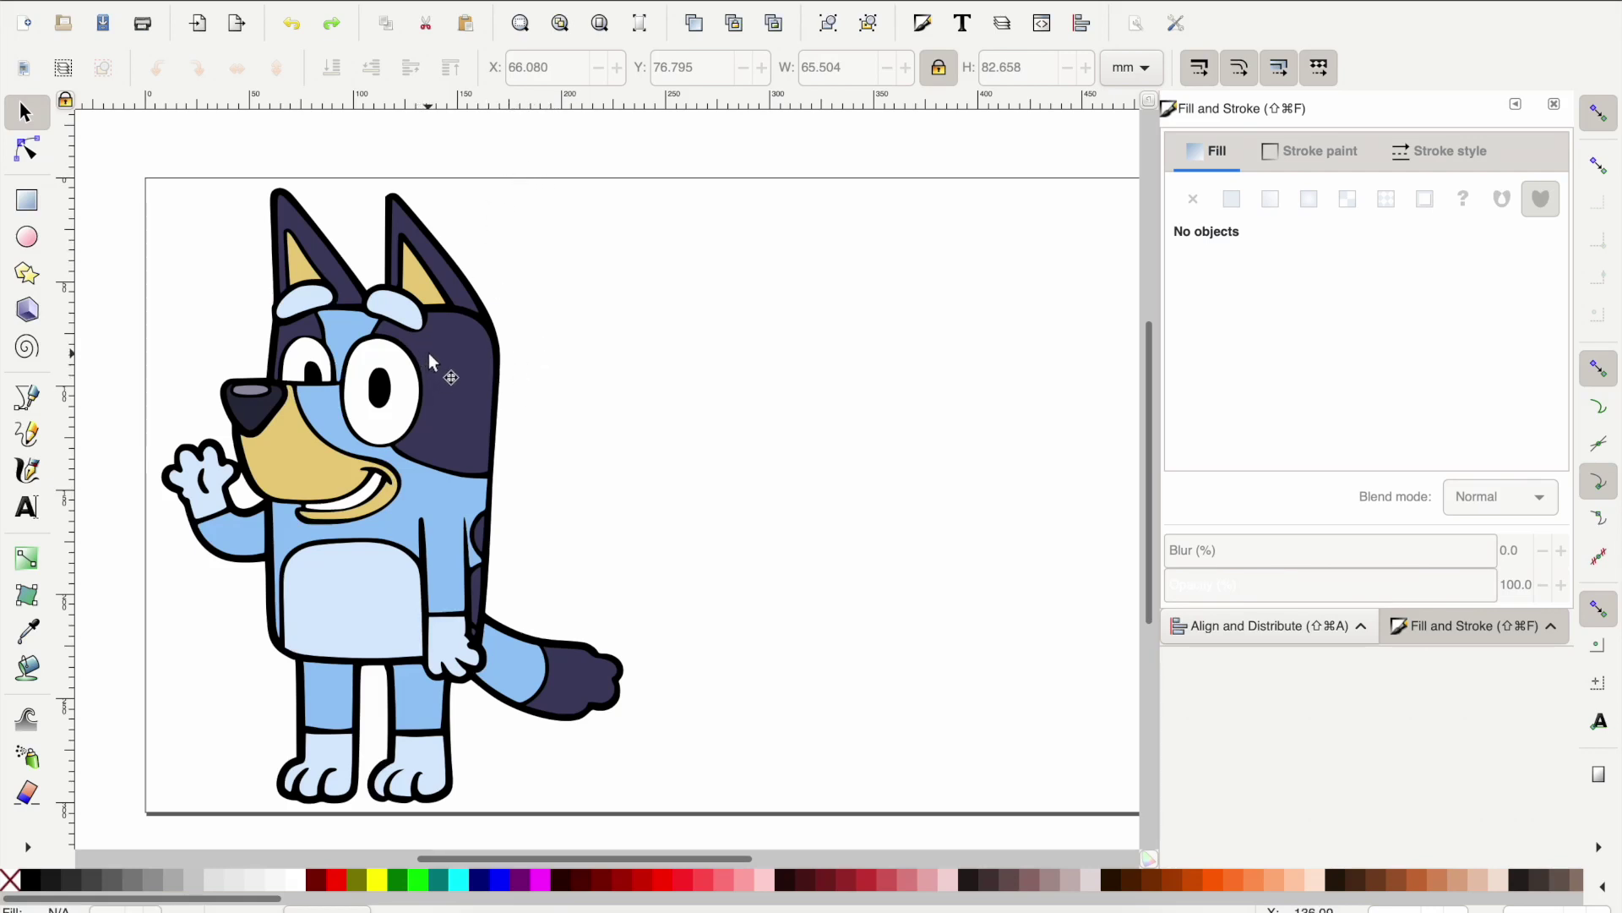
Move the dark, tan, blue, pale blue and nose colour layers away from the black silhouette of the dog.
drag(499, 382, 735, 382)
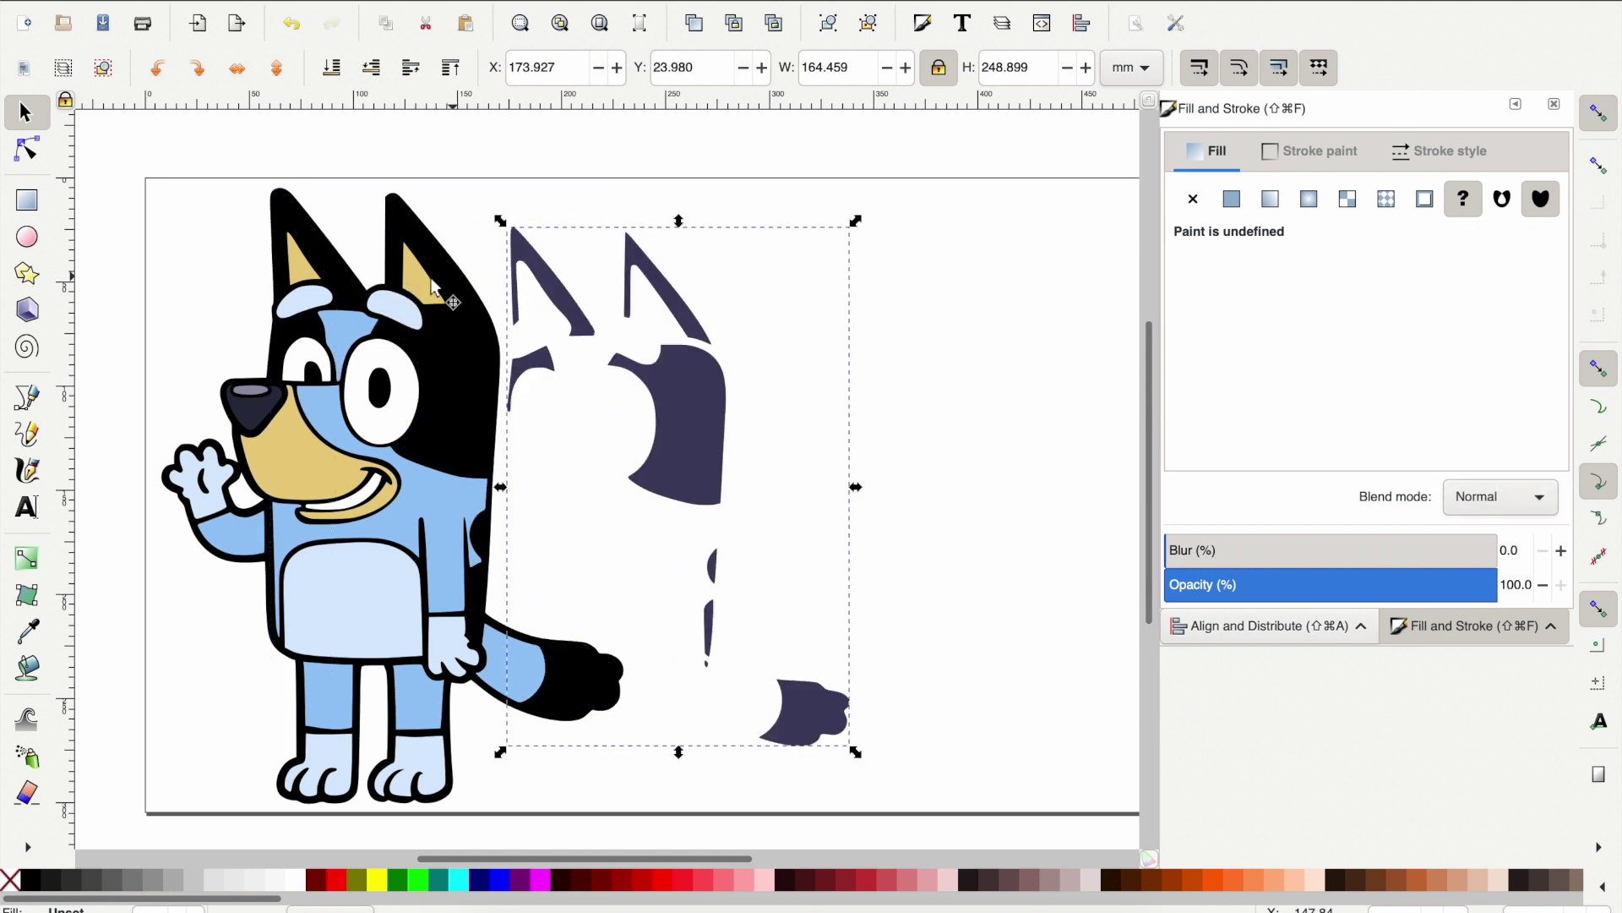
drag(420, 303, 624, 317)
drag(403, 423, 602, 606)
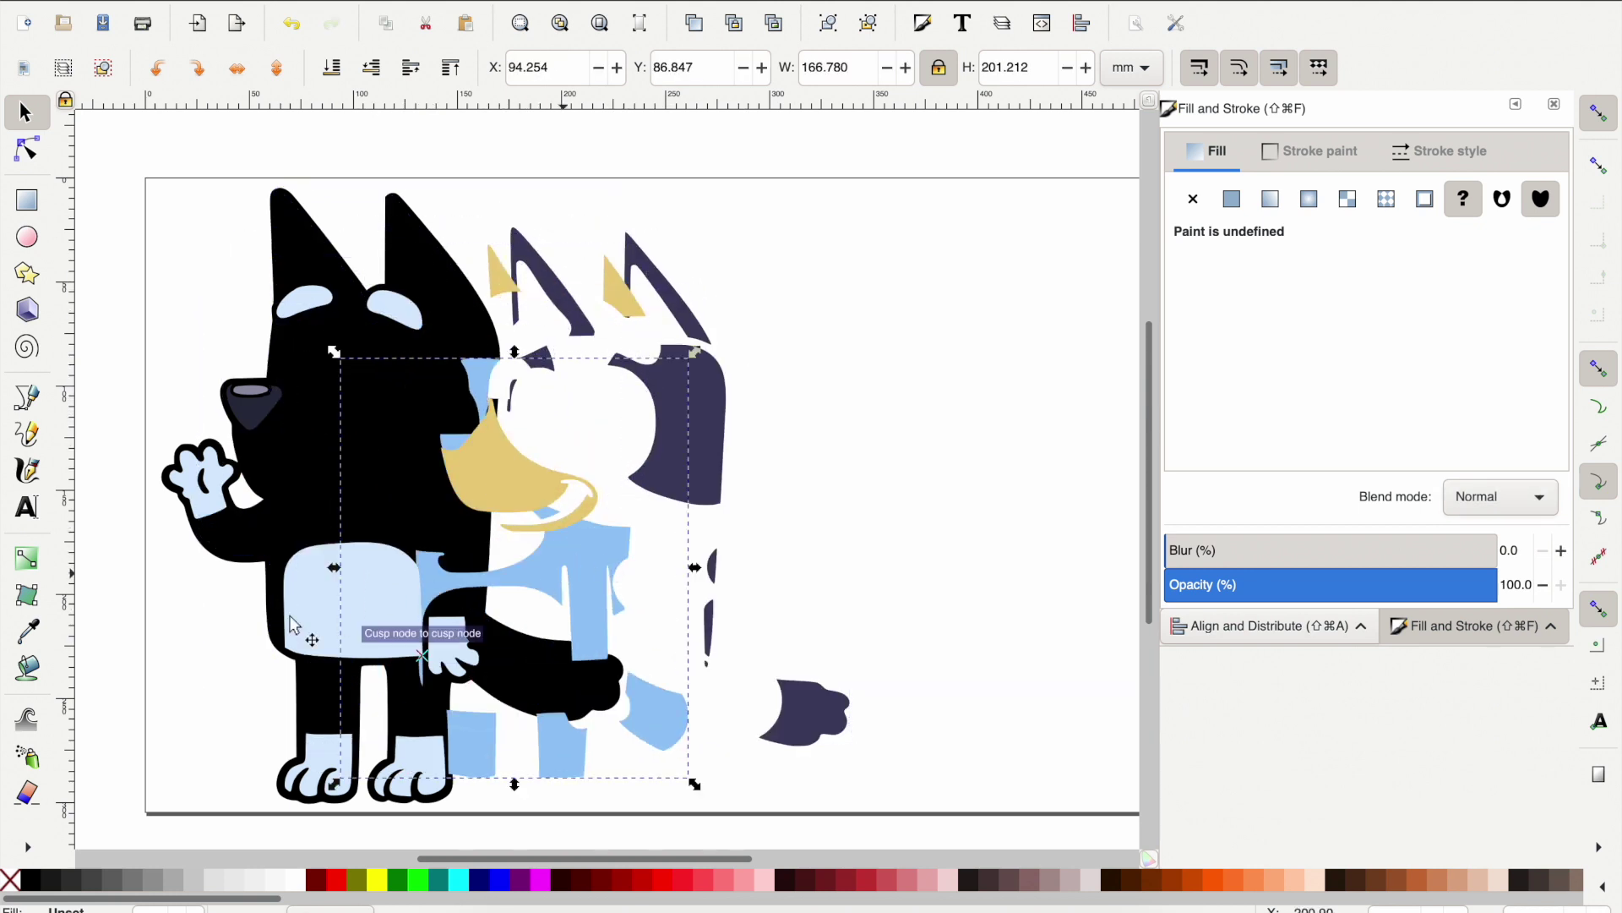
drag(298, 581, 147, 577)
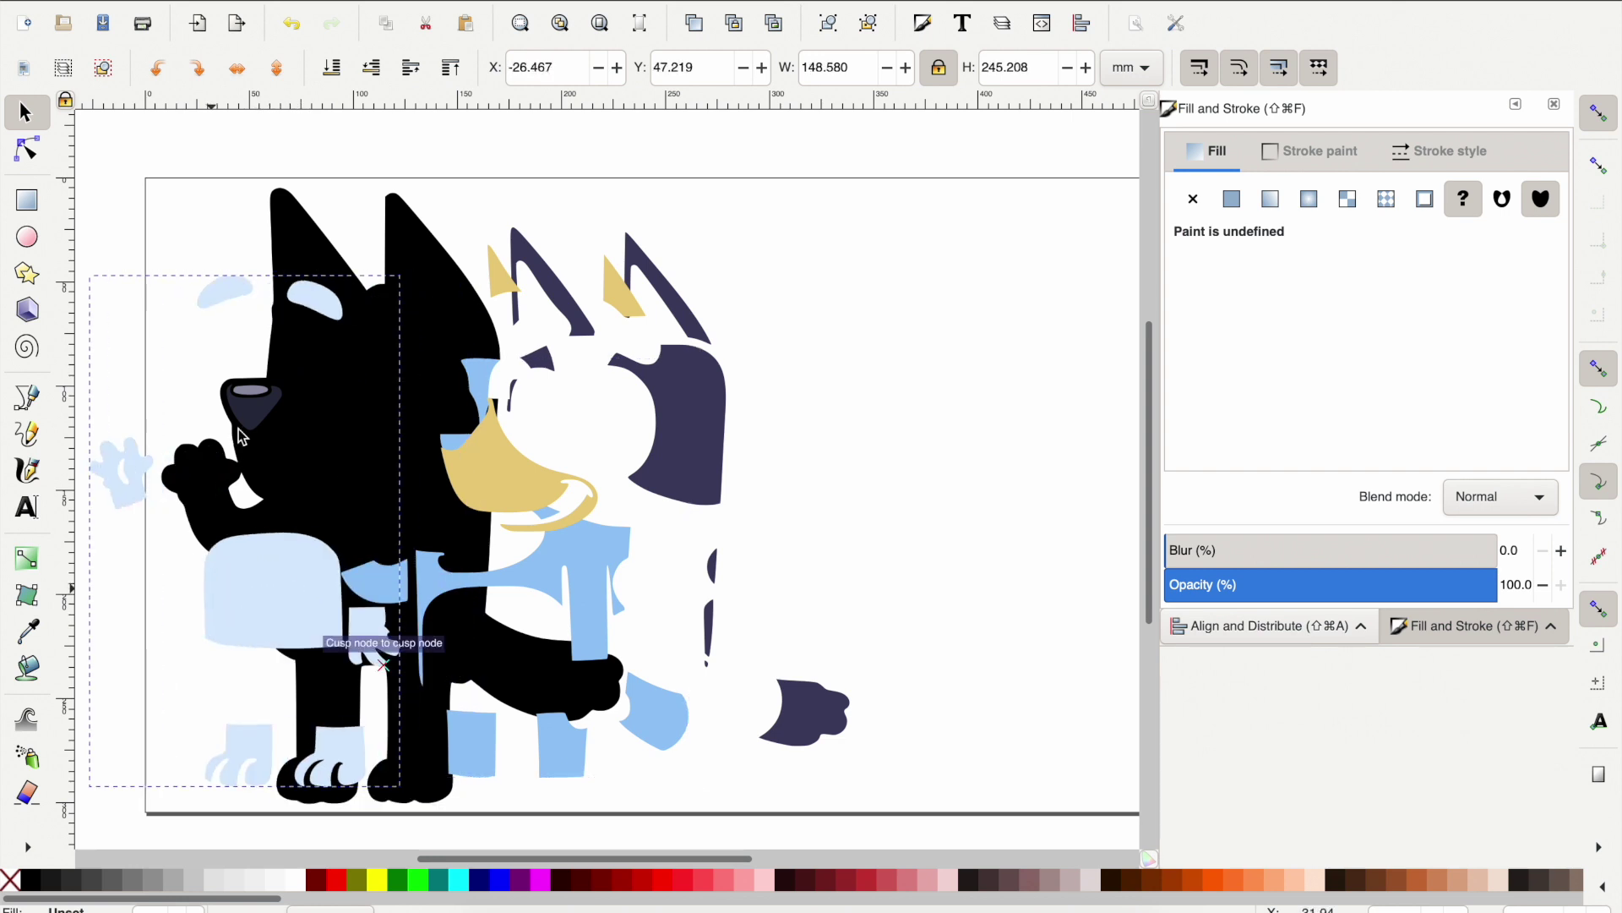
drag(246, 398, 318, 378)
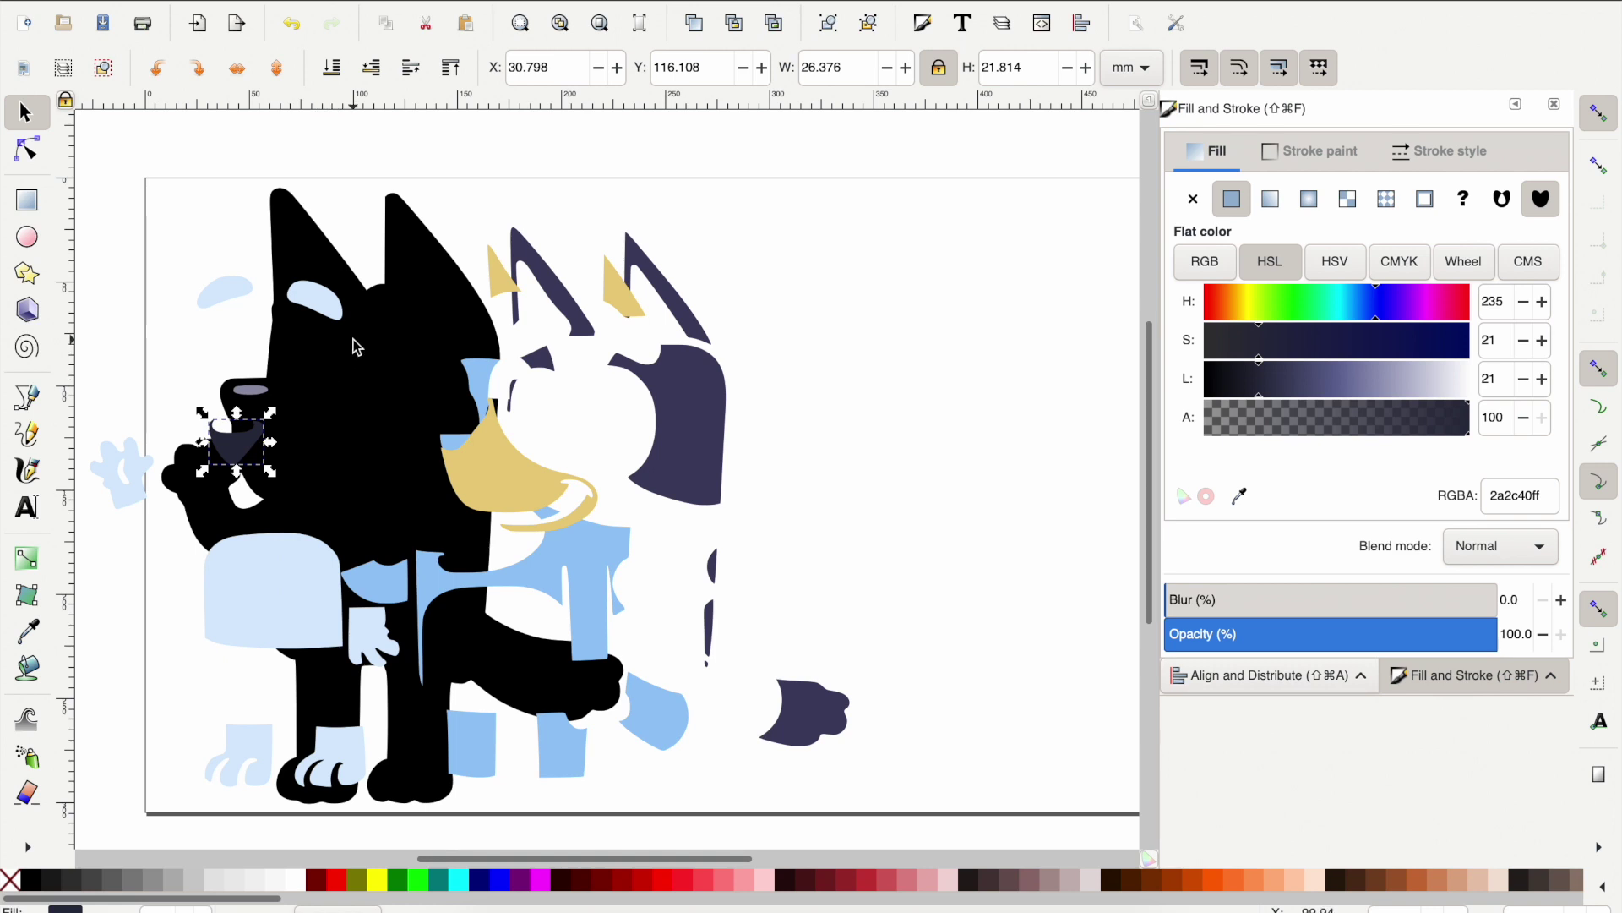
Undo all the layer moves so the dog drawing is reassembled, and clear the selection.
key(super+z)
key(super+z)
key(super+z)
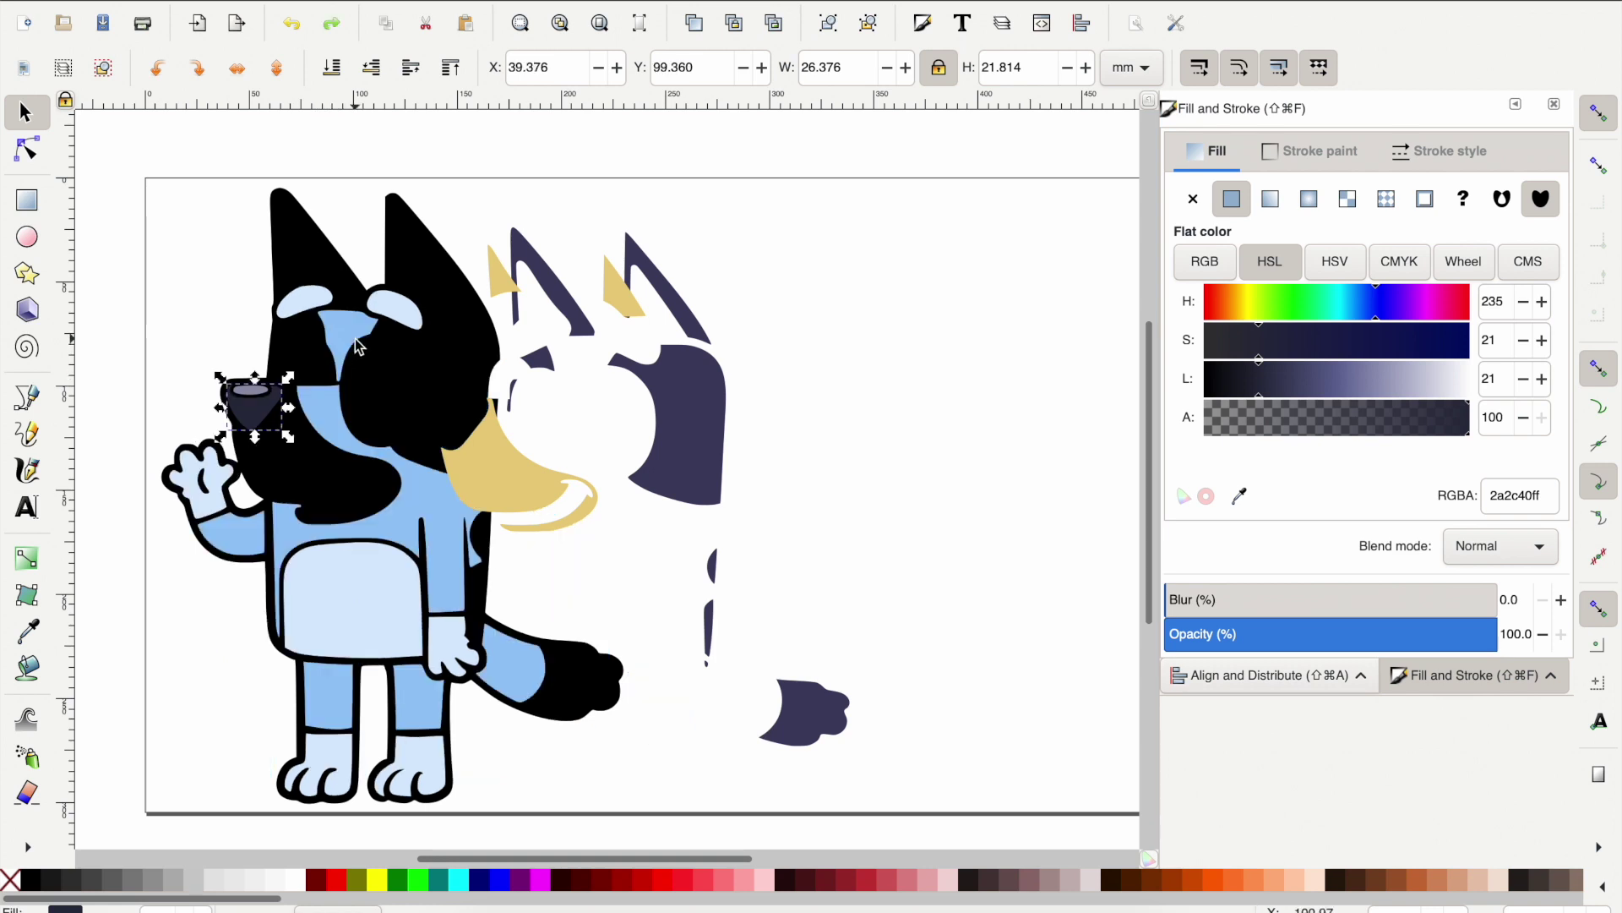
key(super+z)
key(super+z)
key(super+z)
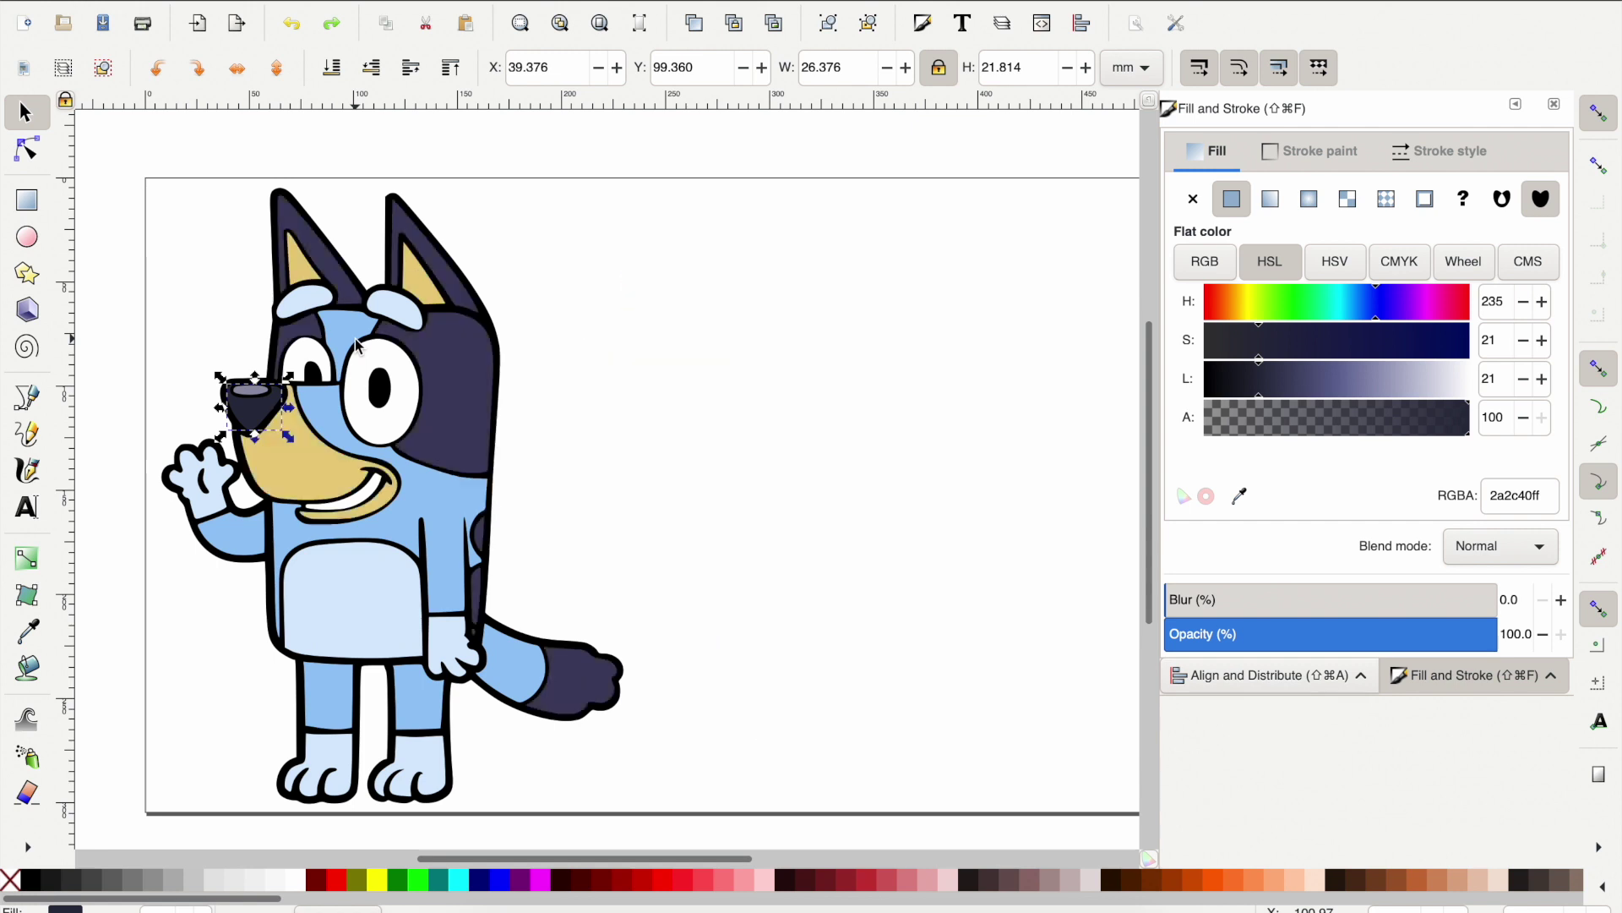
key(Escape)
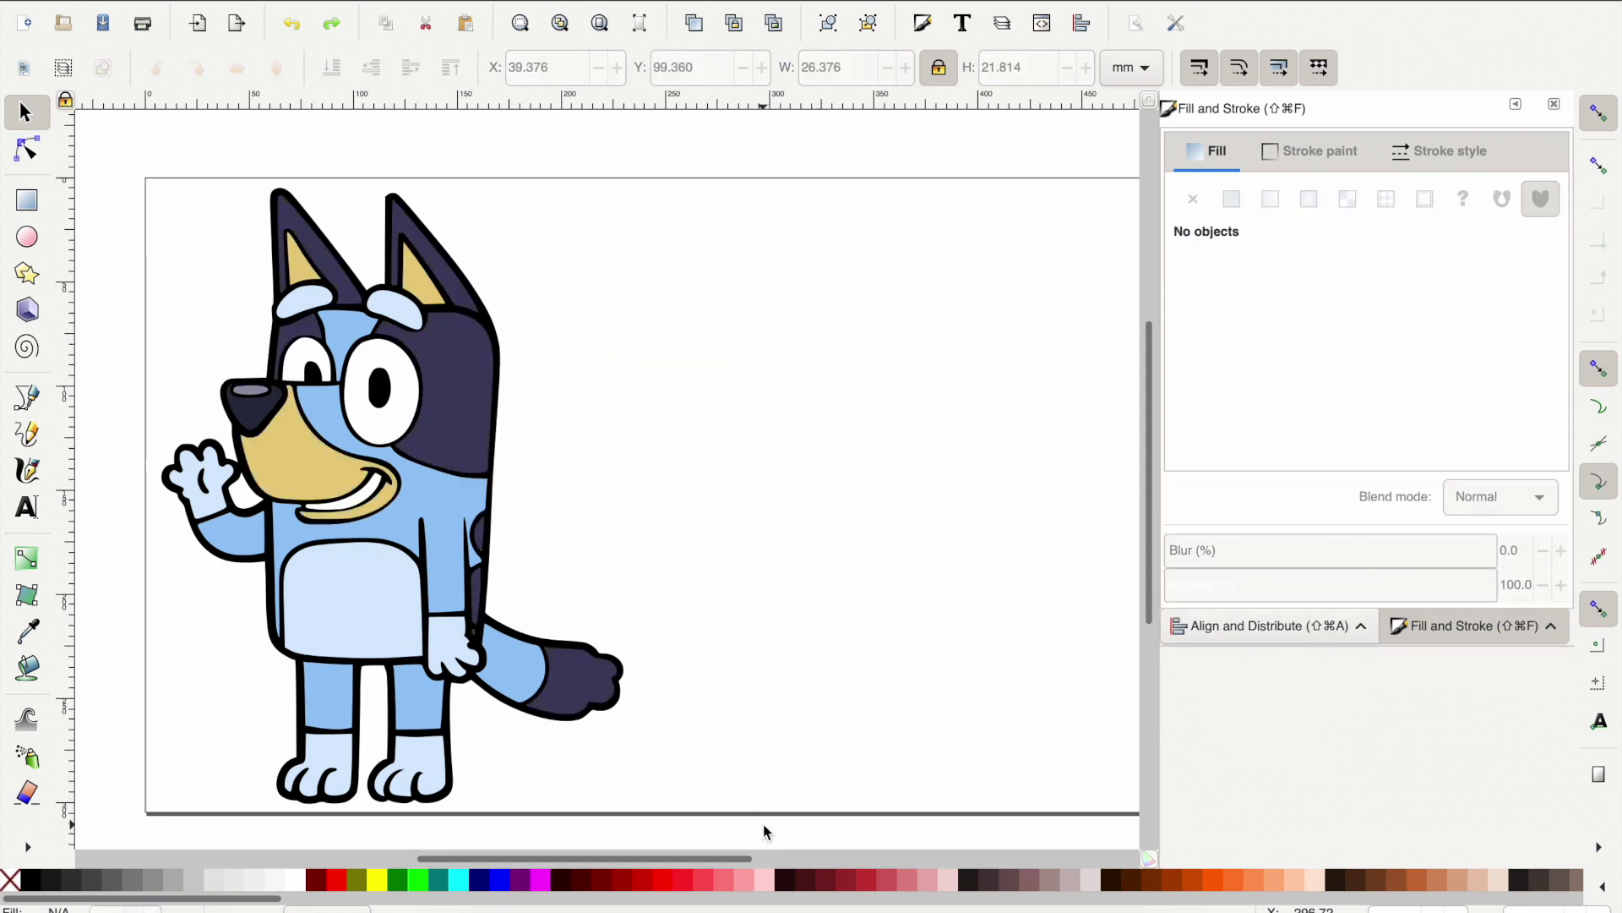
Group all layers of the coloured dog drawing and move the group off the page, beyond its left edge.
drag(762, 821, 137, 141)
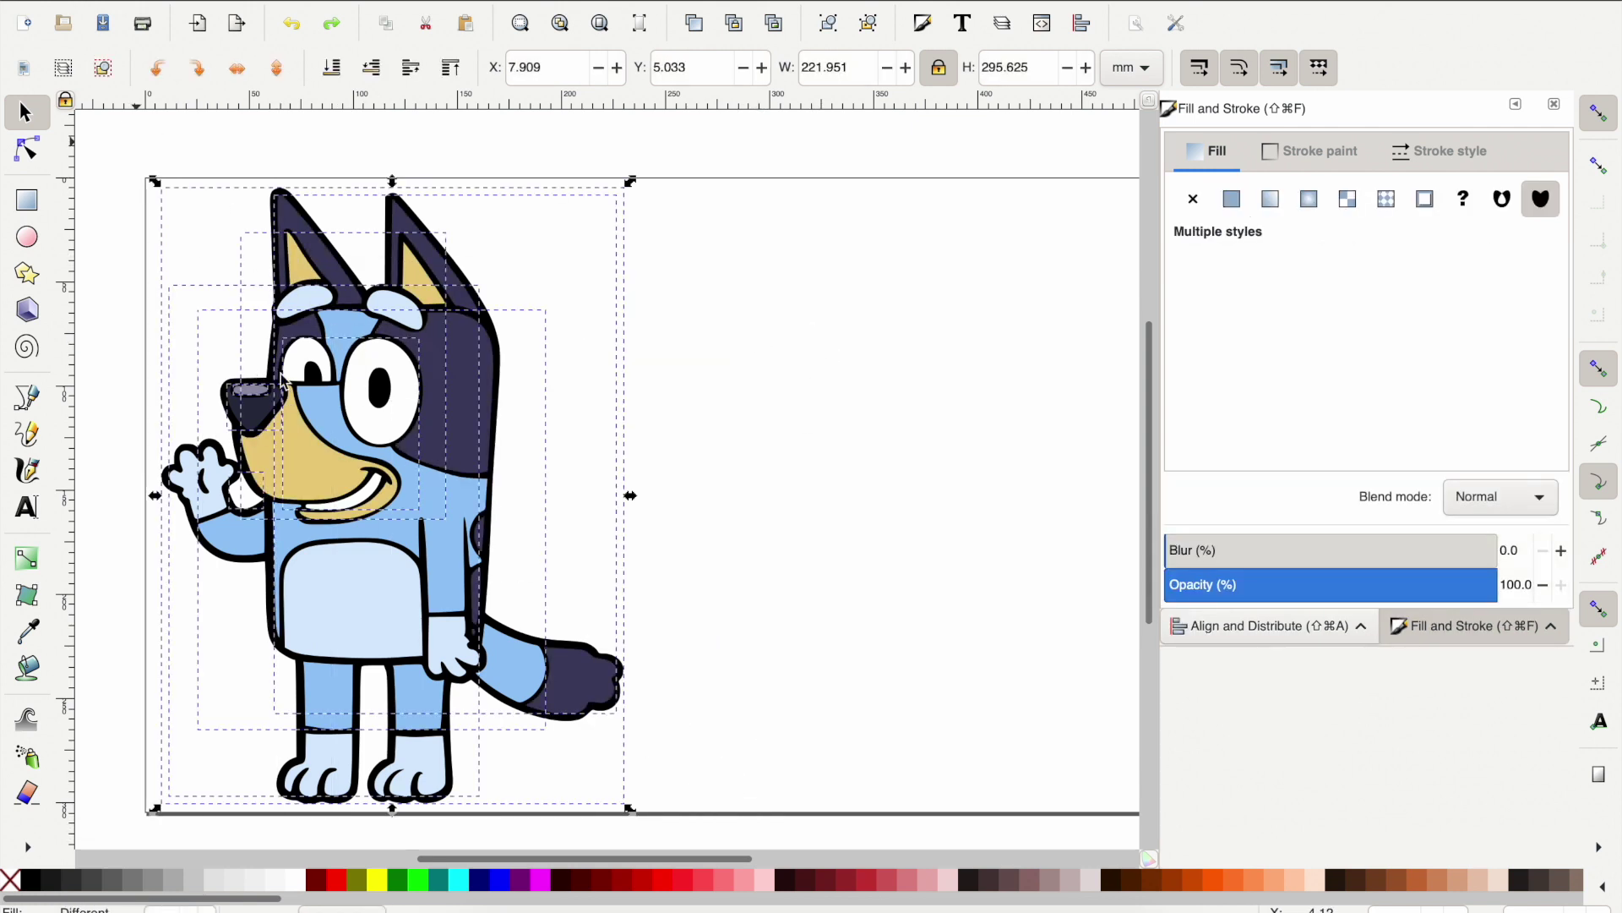
key(super+g)
mouse_move(434, 355)
mouse_down()
mouse_move(132, 356)
mouse_move(17, 329)
mouse_up()
drag(163, 674, 117, 664)
scroll(558, 558, left, 1)
scroll(556, 558, right, 3)
click(555, 557)
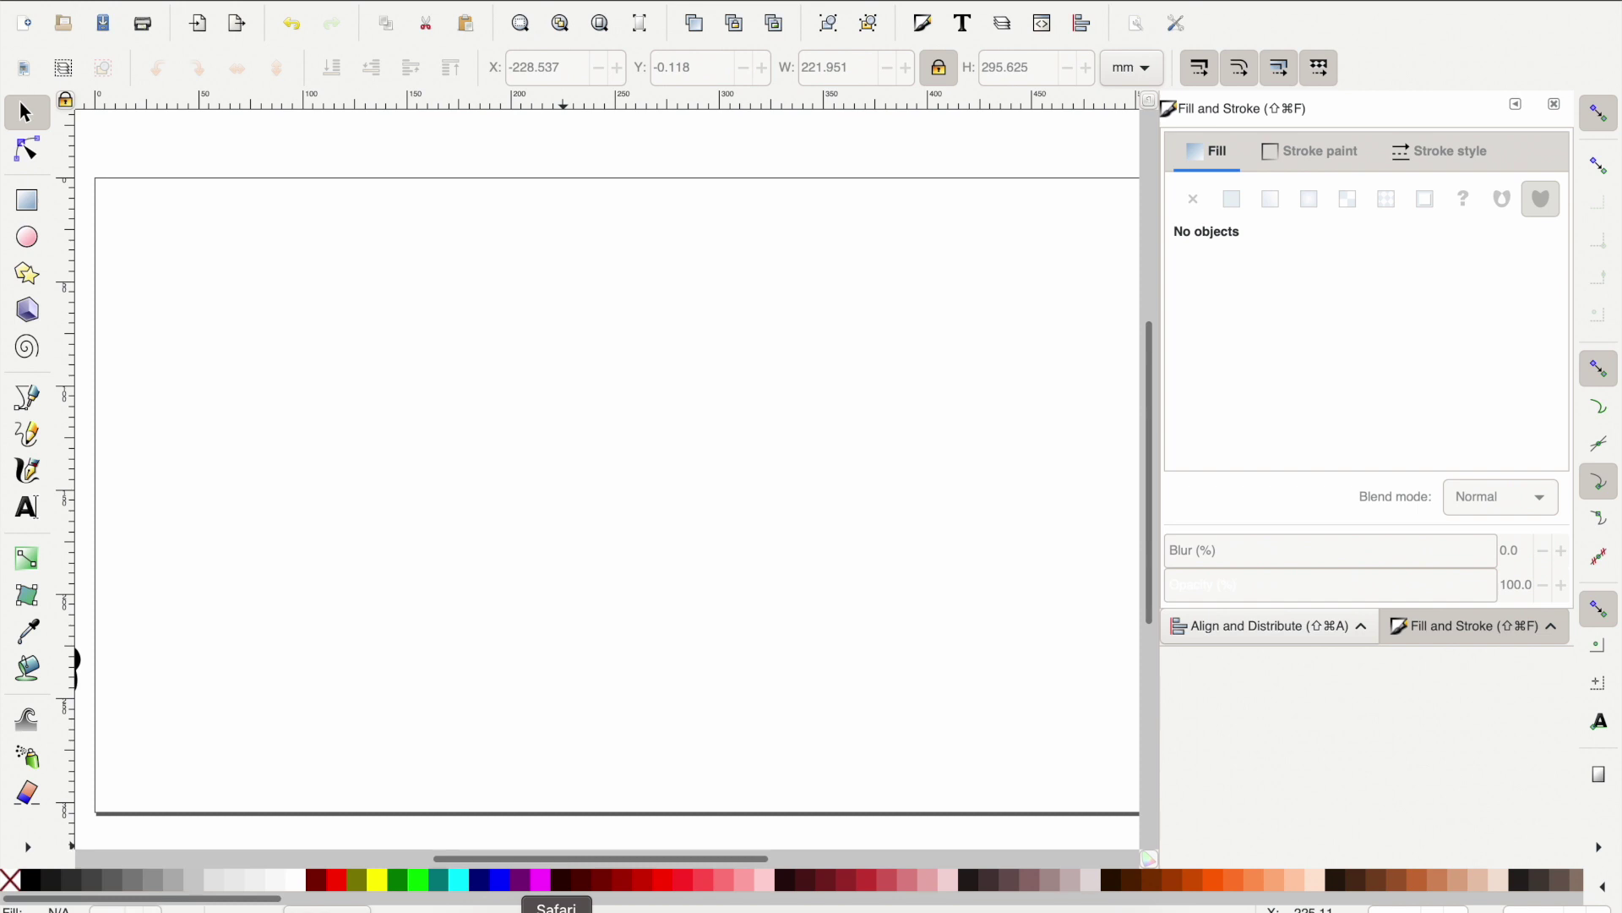
Switch to Safari and search Google Images for "bluey color page".
click(556, 911)
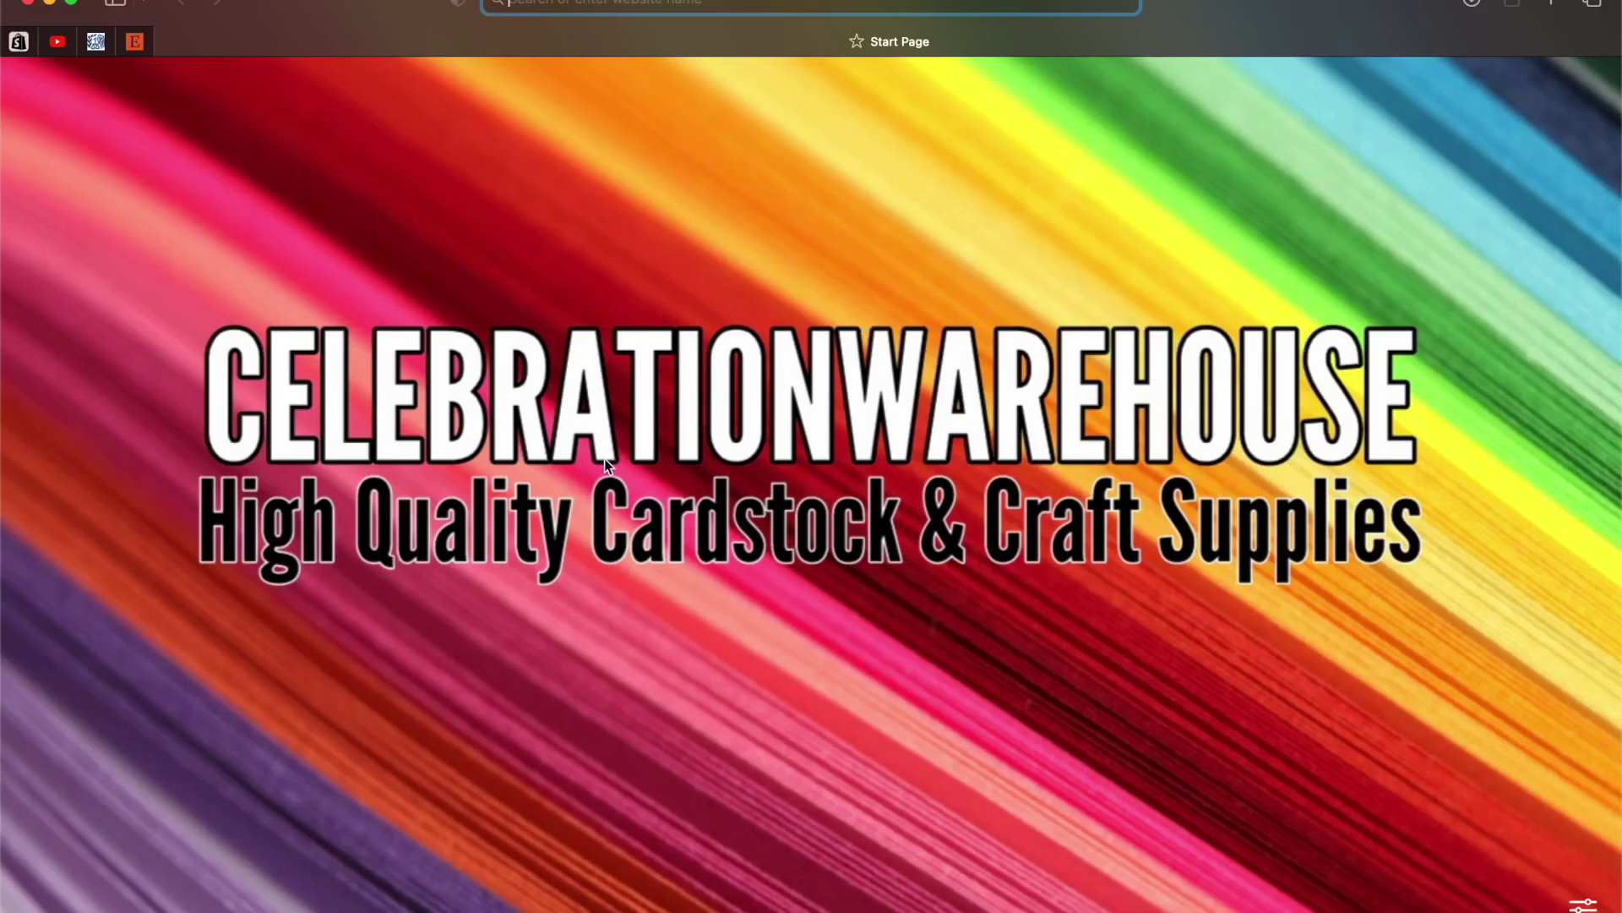
text(bluey )
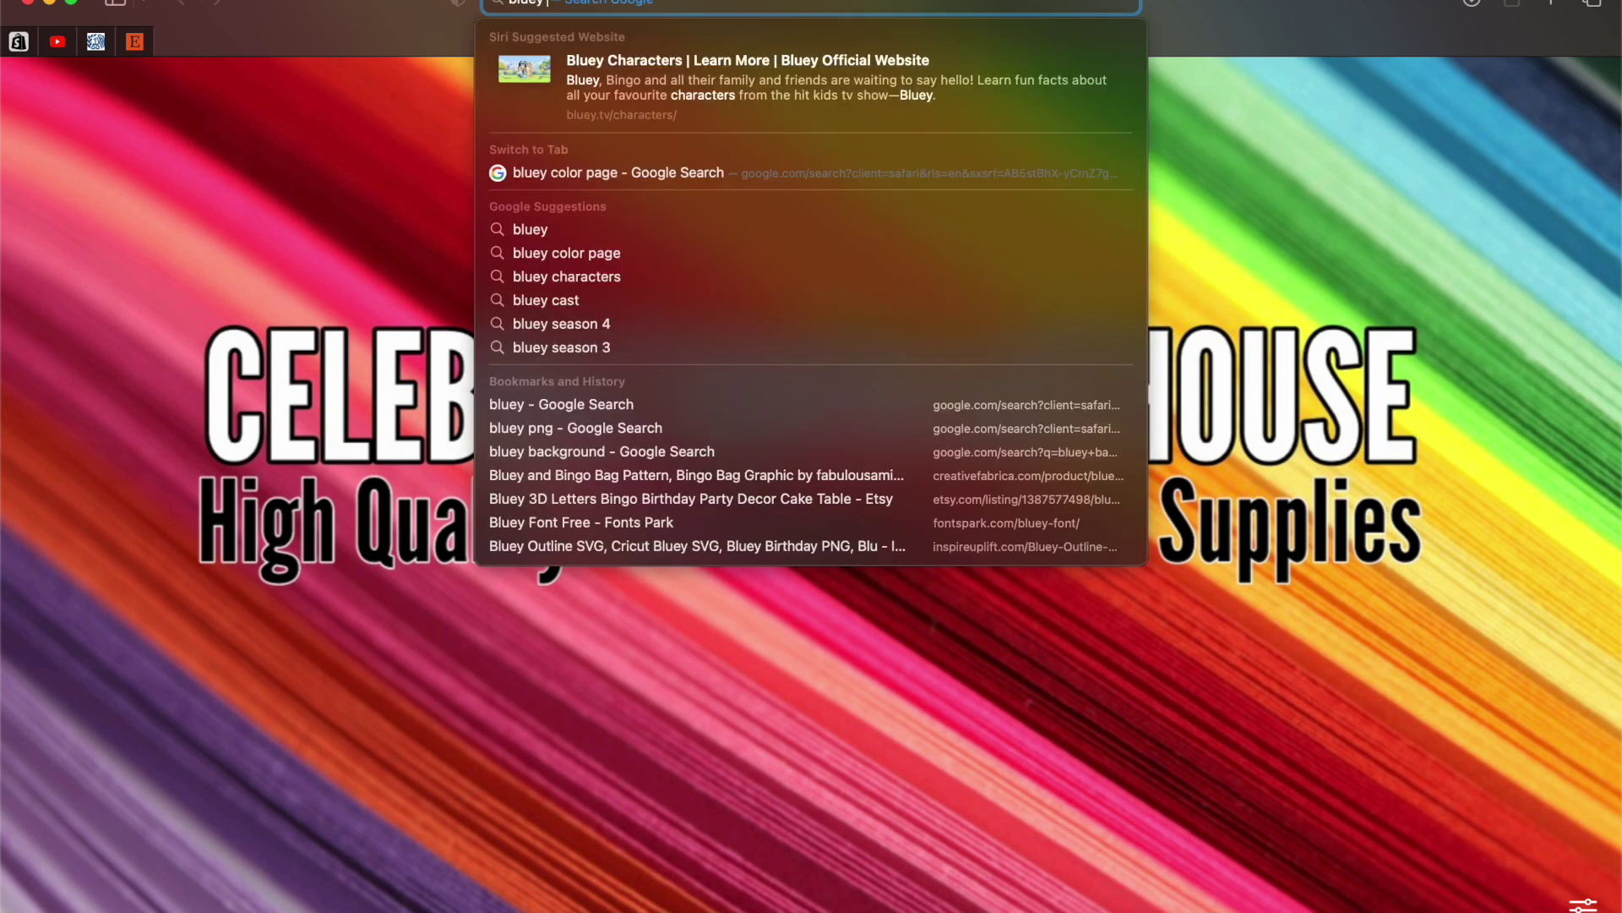
text(color page)
key(Return)
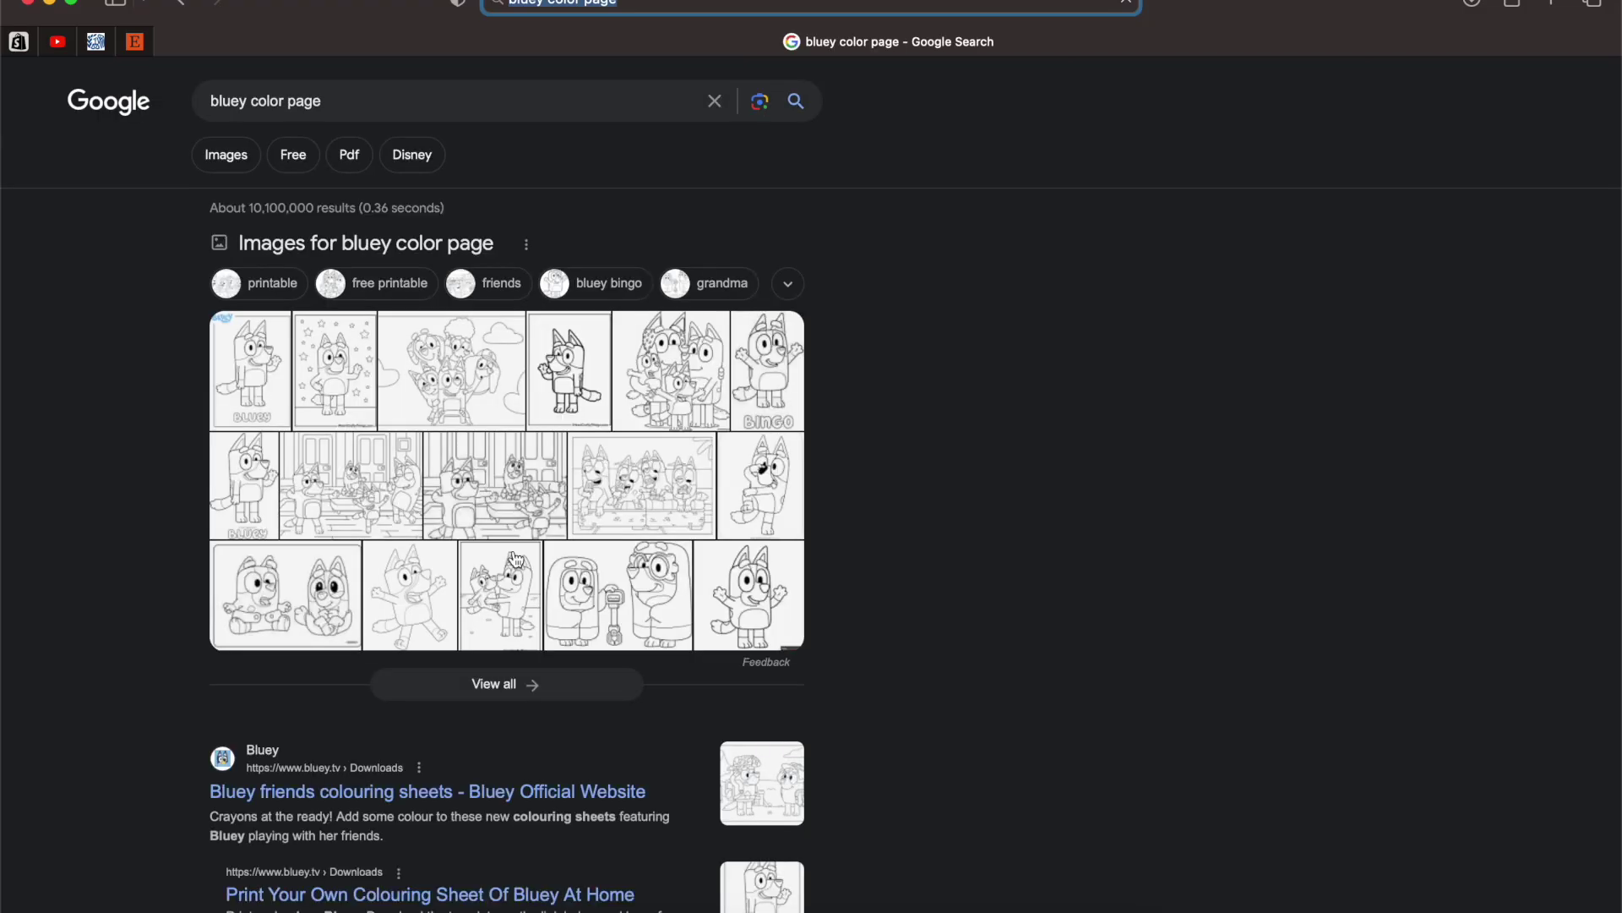
click(237, 168)
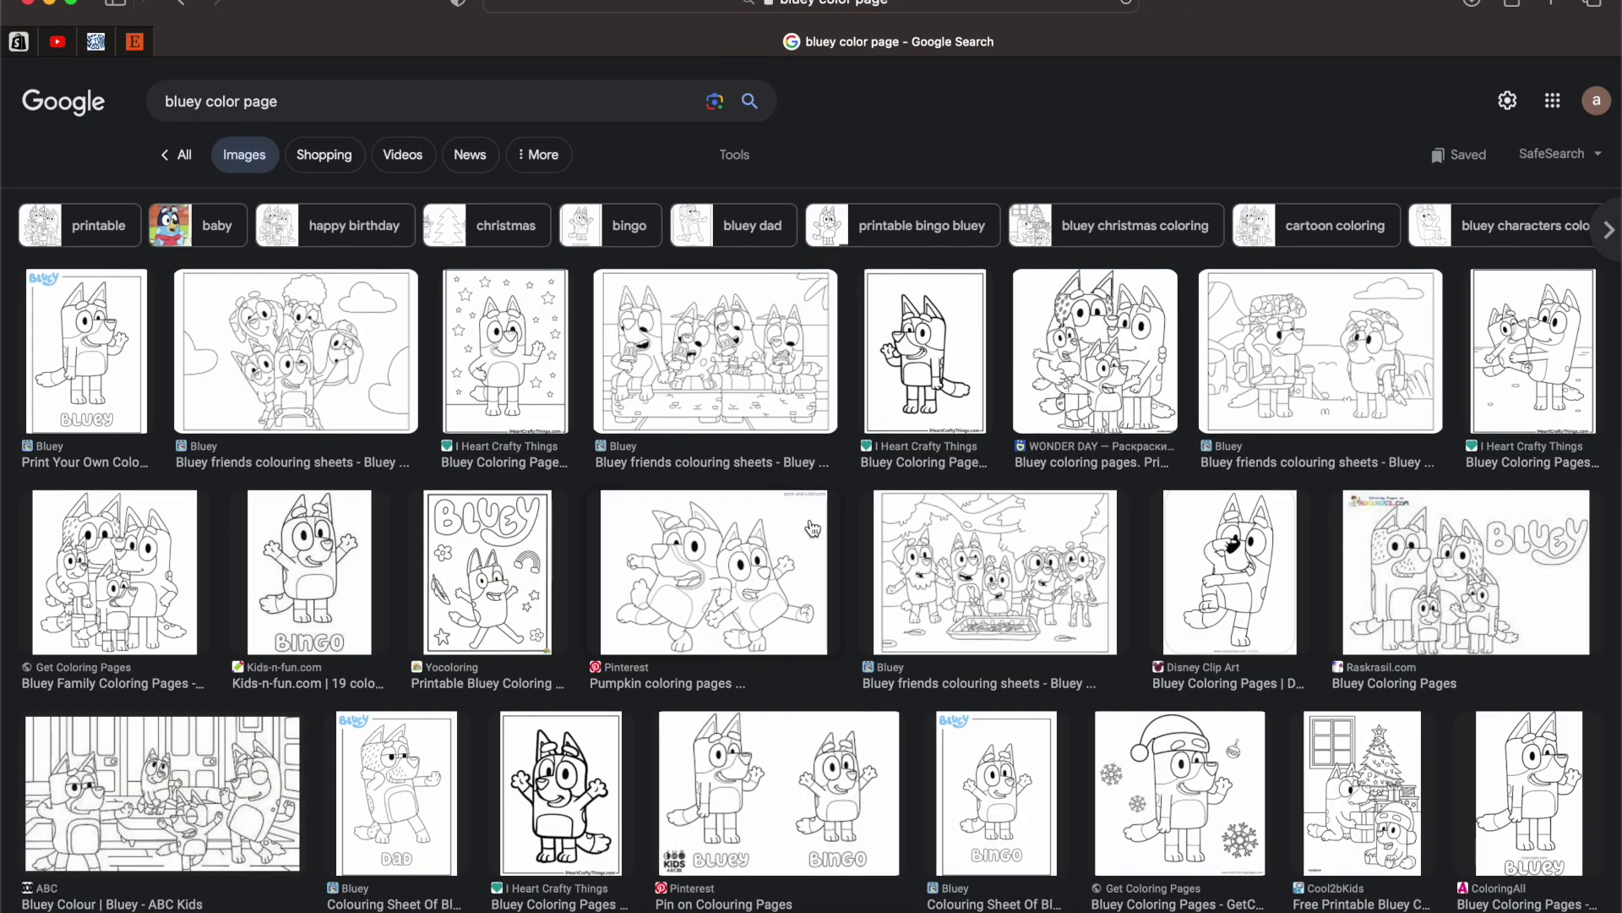
Browse the image results and open the I Heart Crafty Things Bluey coloring page image in its own tab.
scroll(813, 528, down, 5)
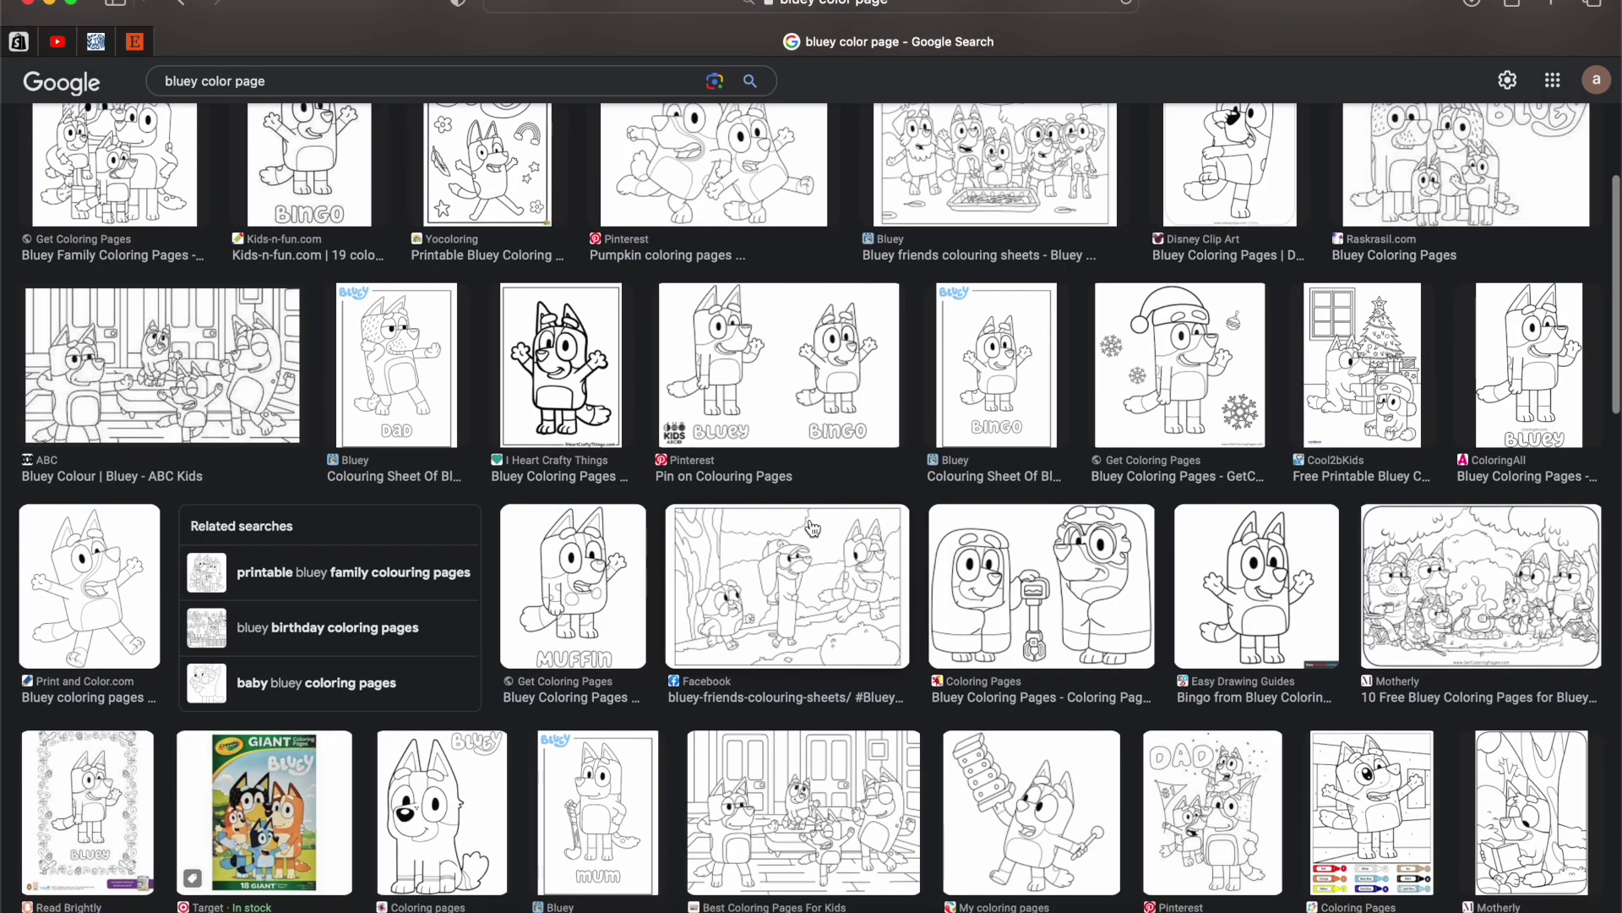
scroll(813, 528, down, 2)
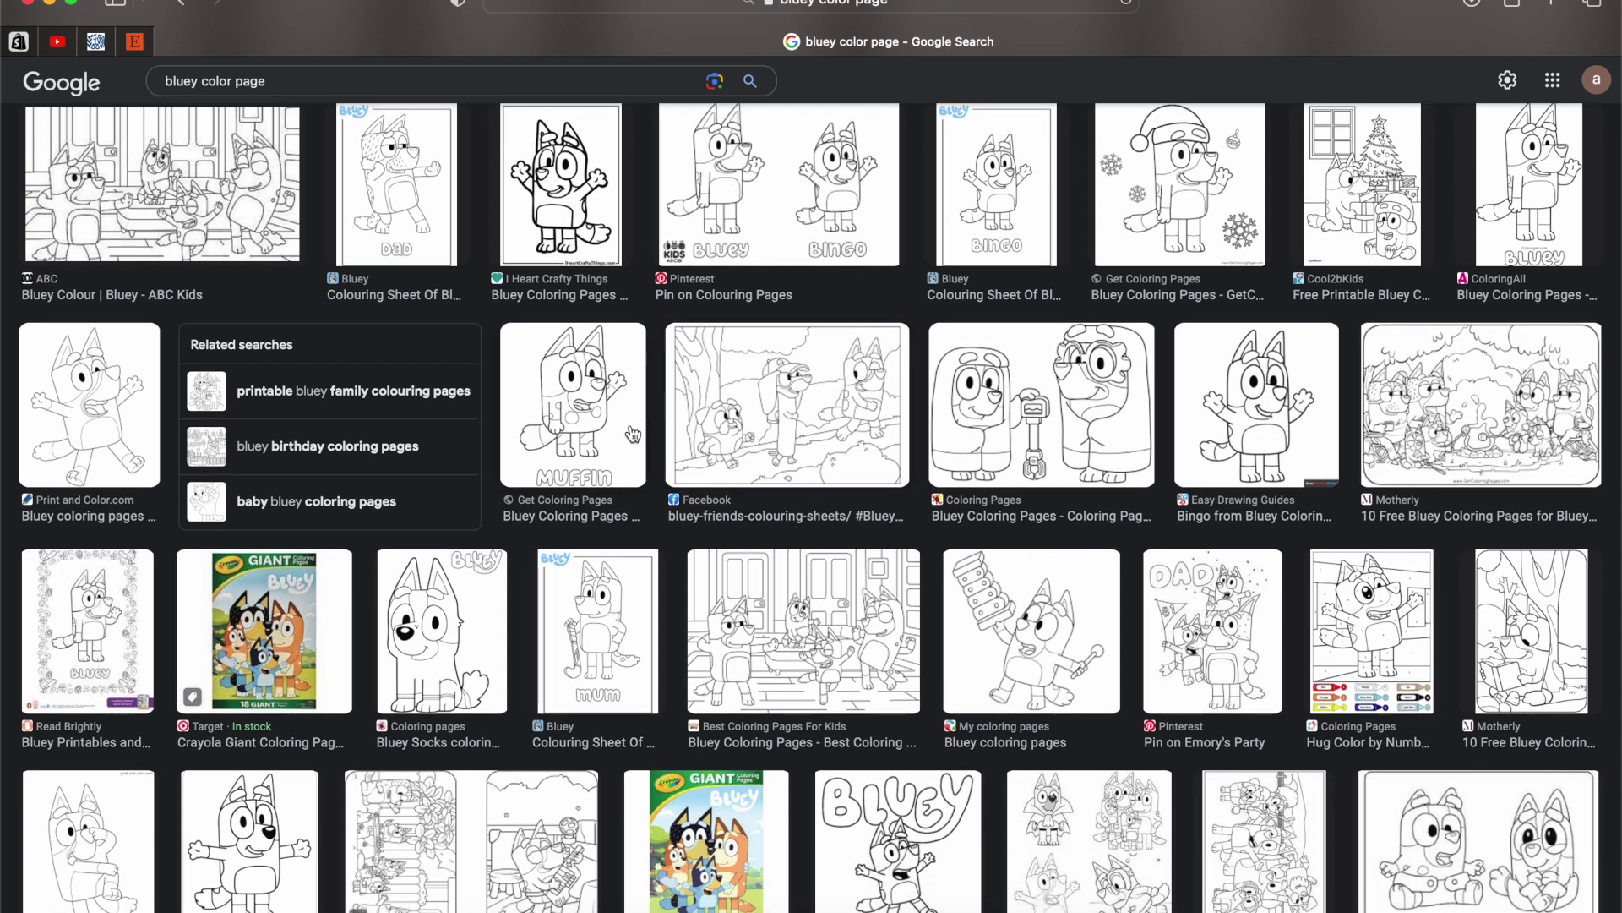
scroll(190, 490, up, 7)
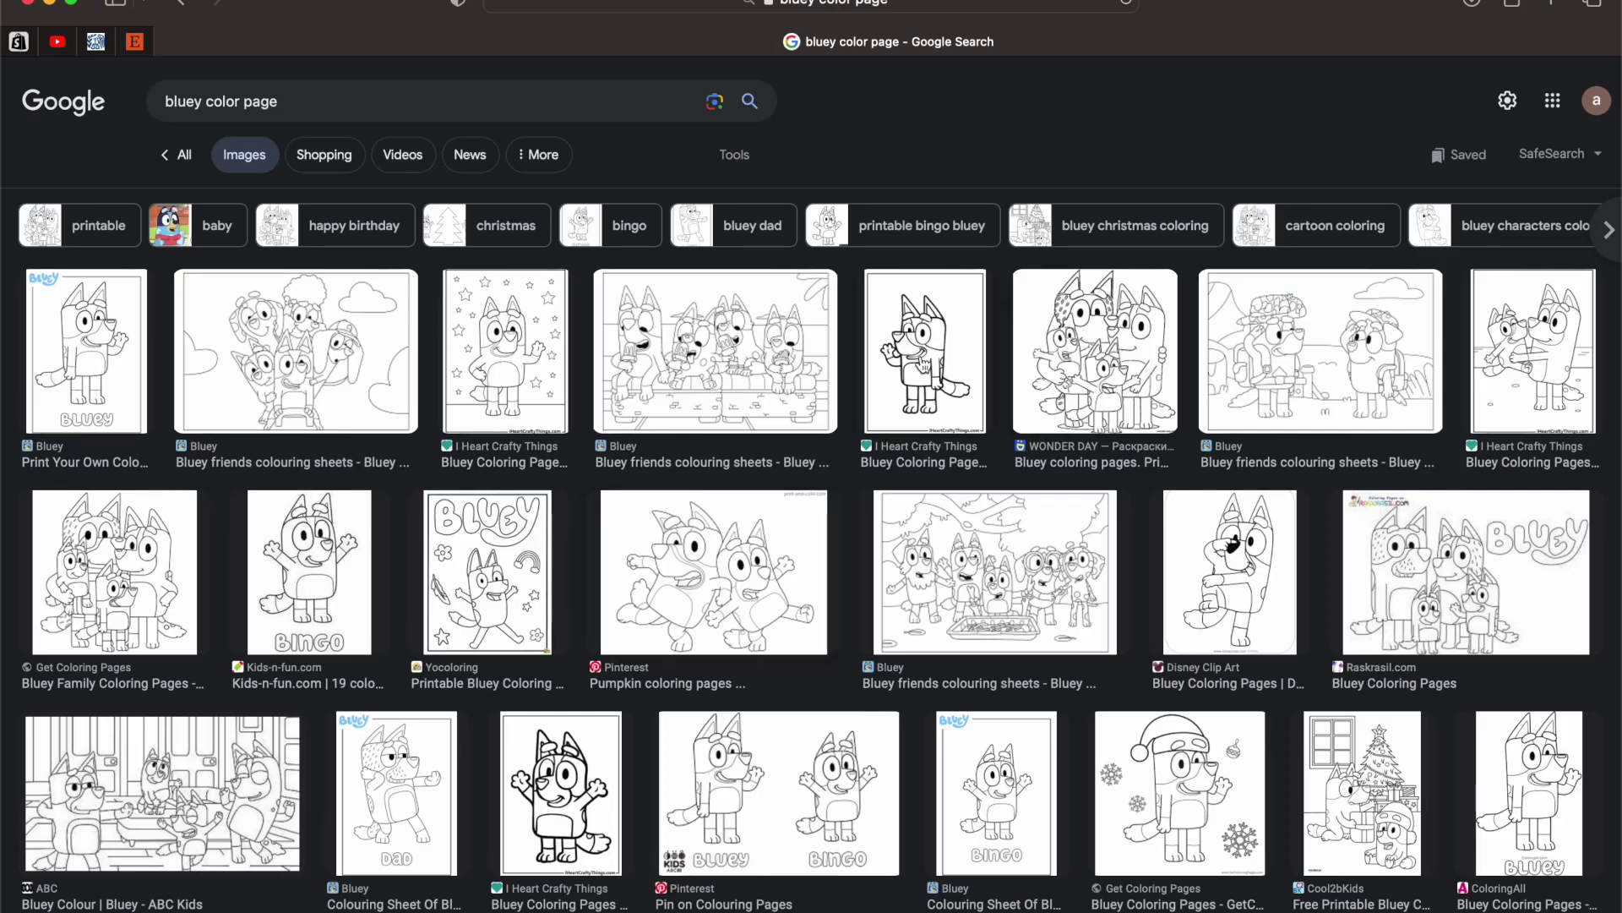
click(900, 385)
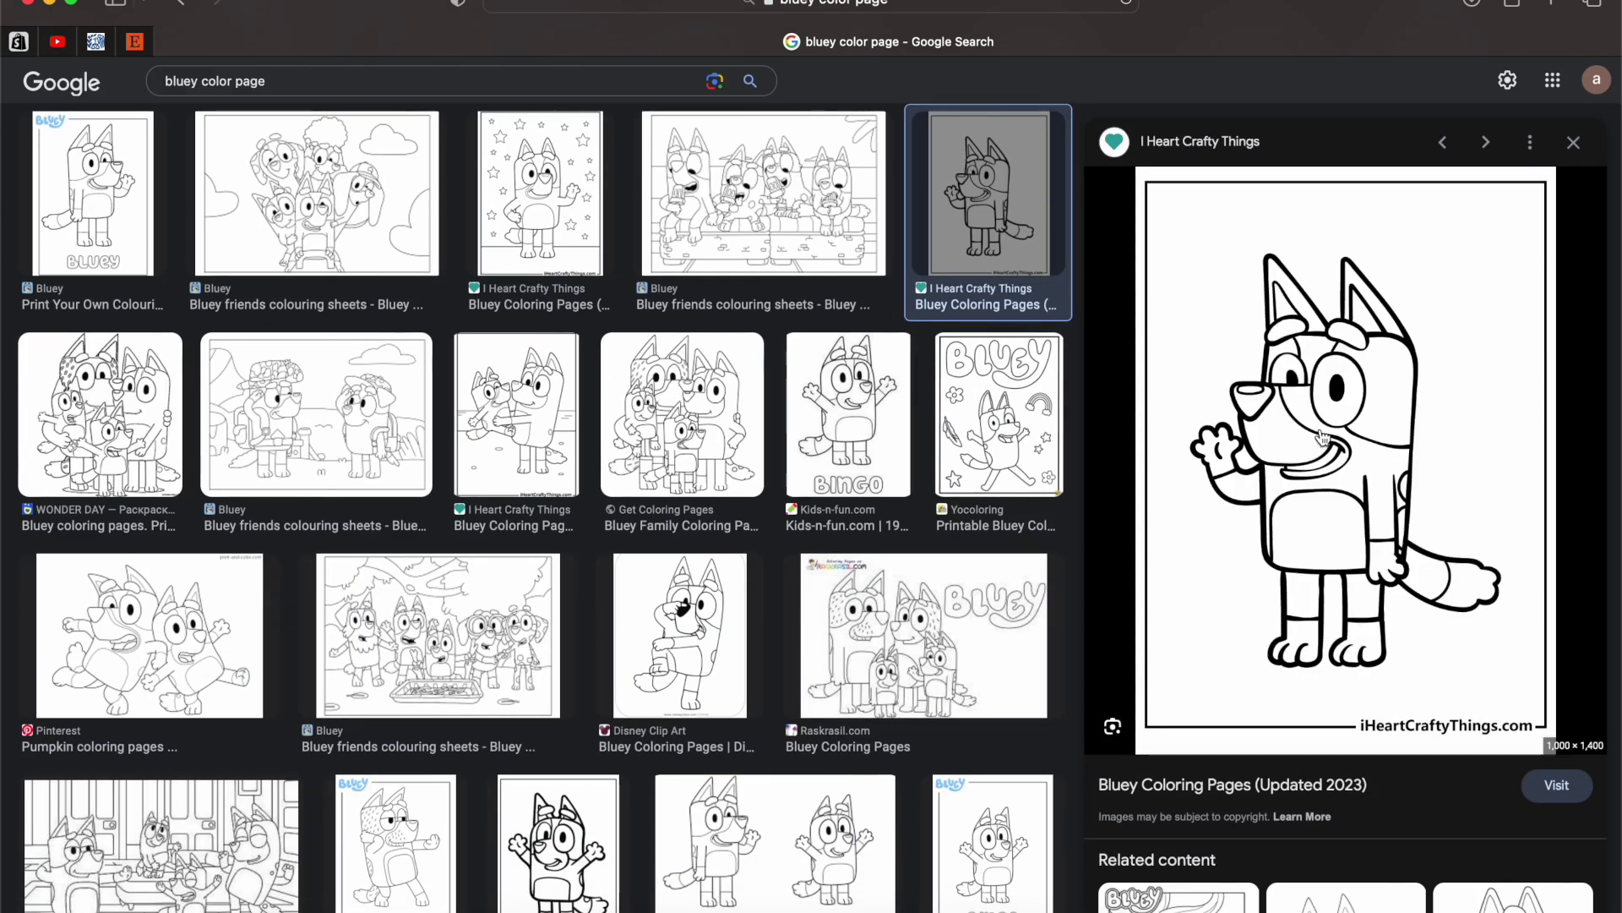
right_click(1326, 370)
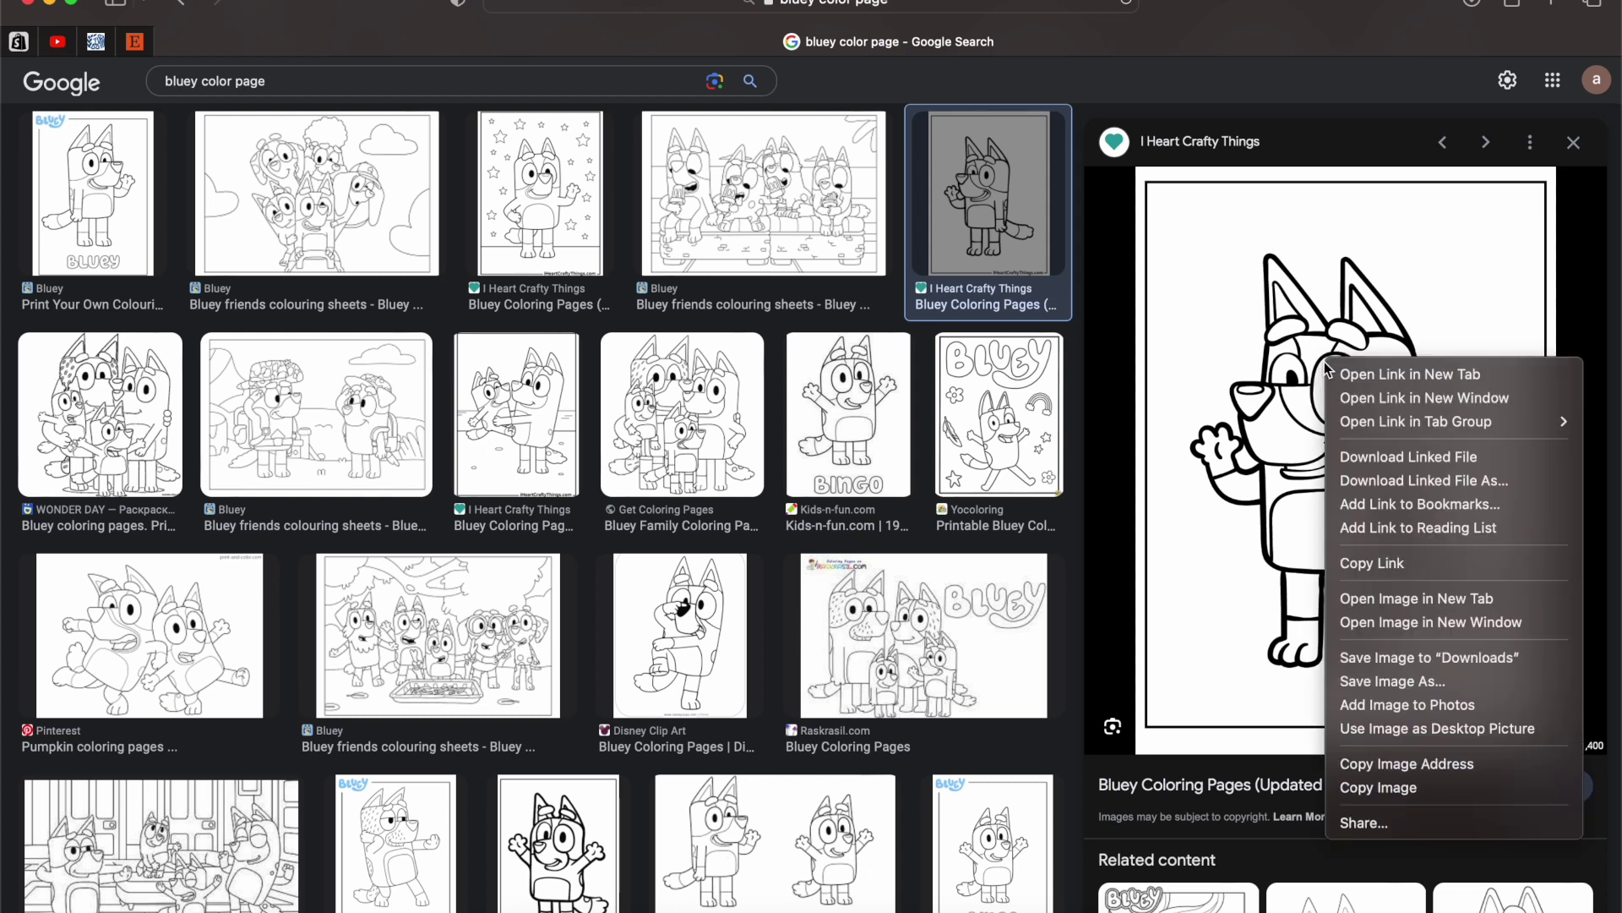
click(1407, 598)
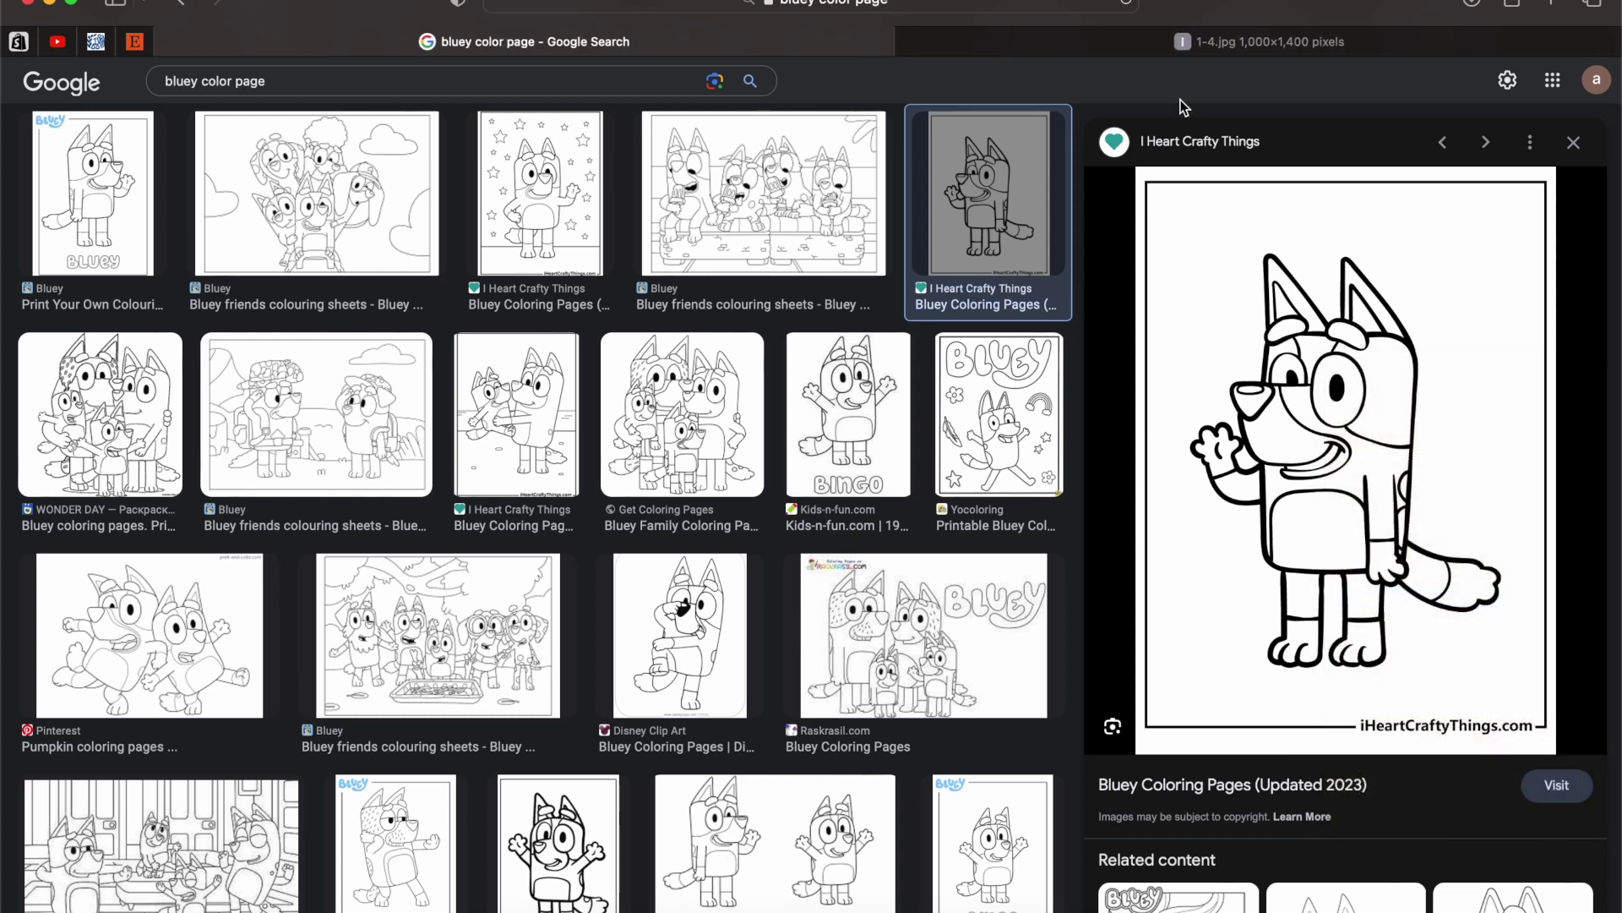
click(1250, 42)
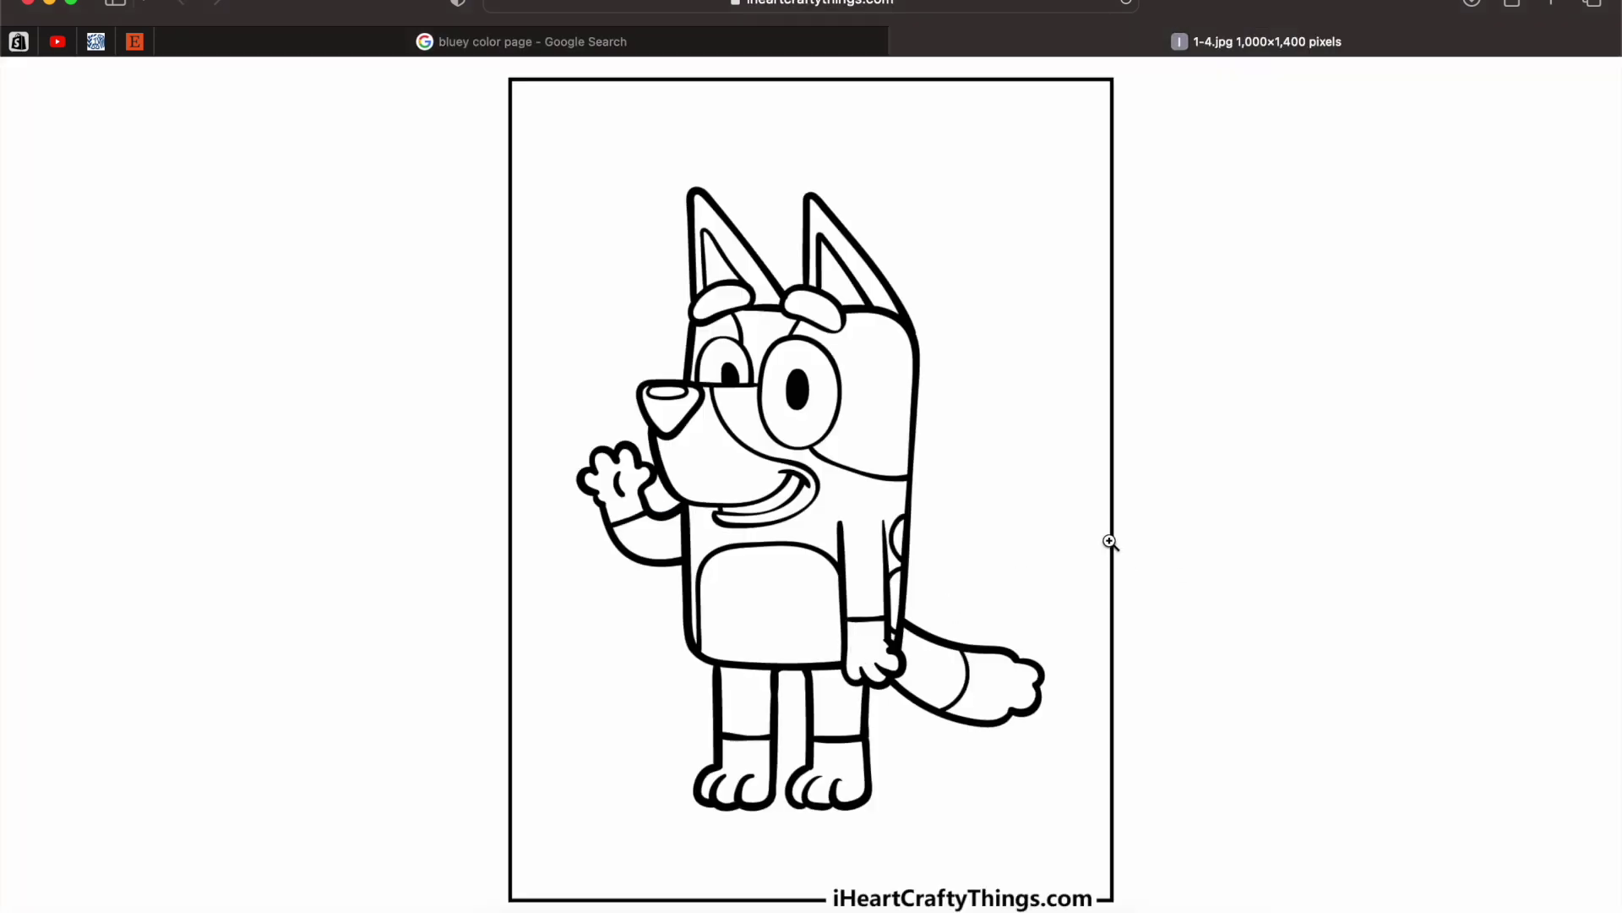
Capture a screenshot of only the Bluey character, excluding the page frame and website caption.
key(super+shift+4)
mouse_move(560, 161)
mouse_down()
mouse_move(710, 428)
mouse_move(1066, 837)
mouse_up()
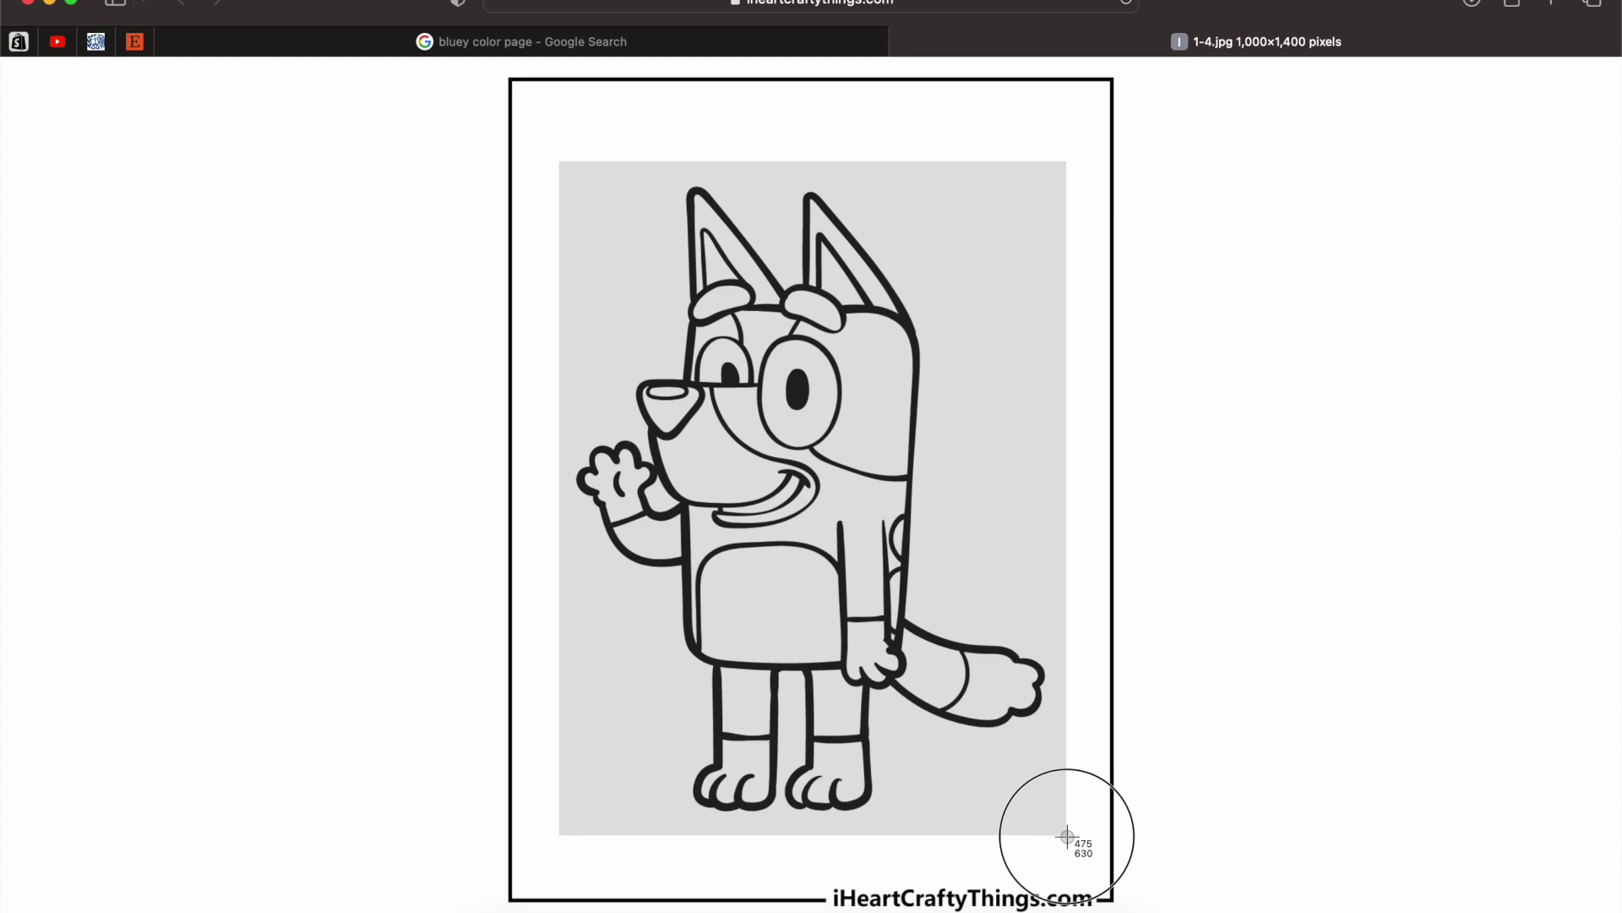
drag(1067, 837, 1066, 836)
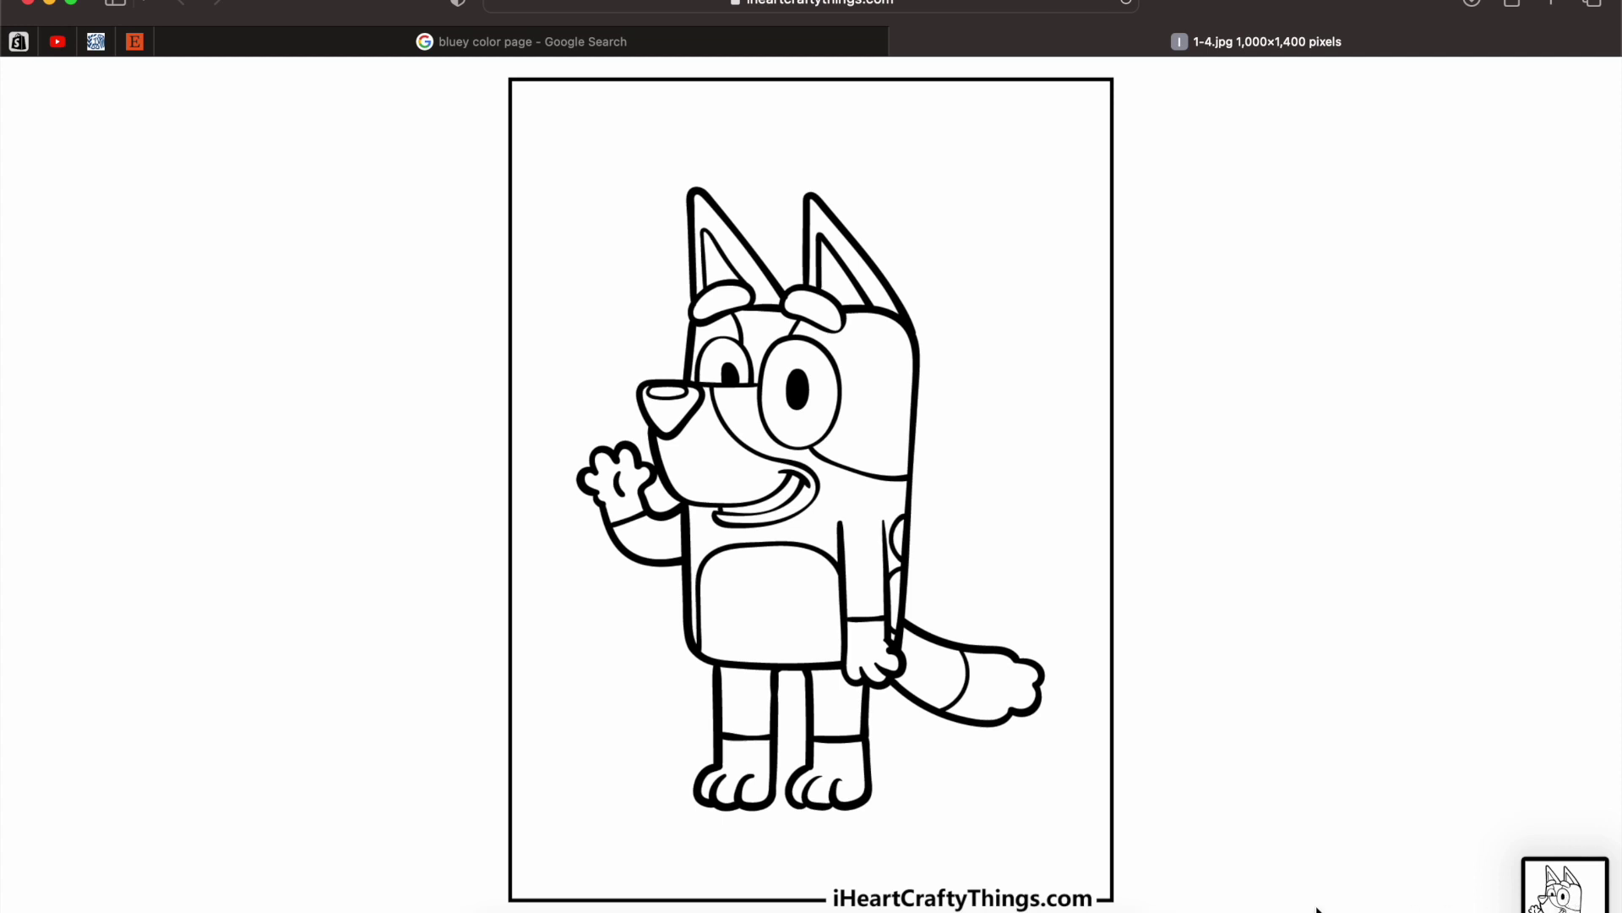
Switch to Inkscape and import the screenshot onto the page as an embedded image with DPI from file and None (auto) rendering.
click(769, 910)
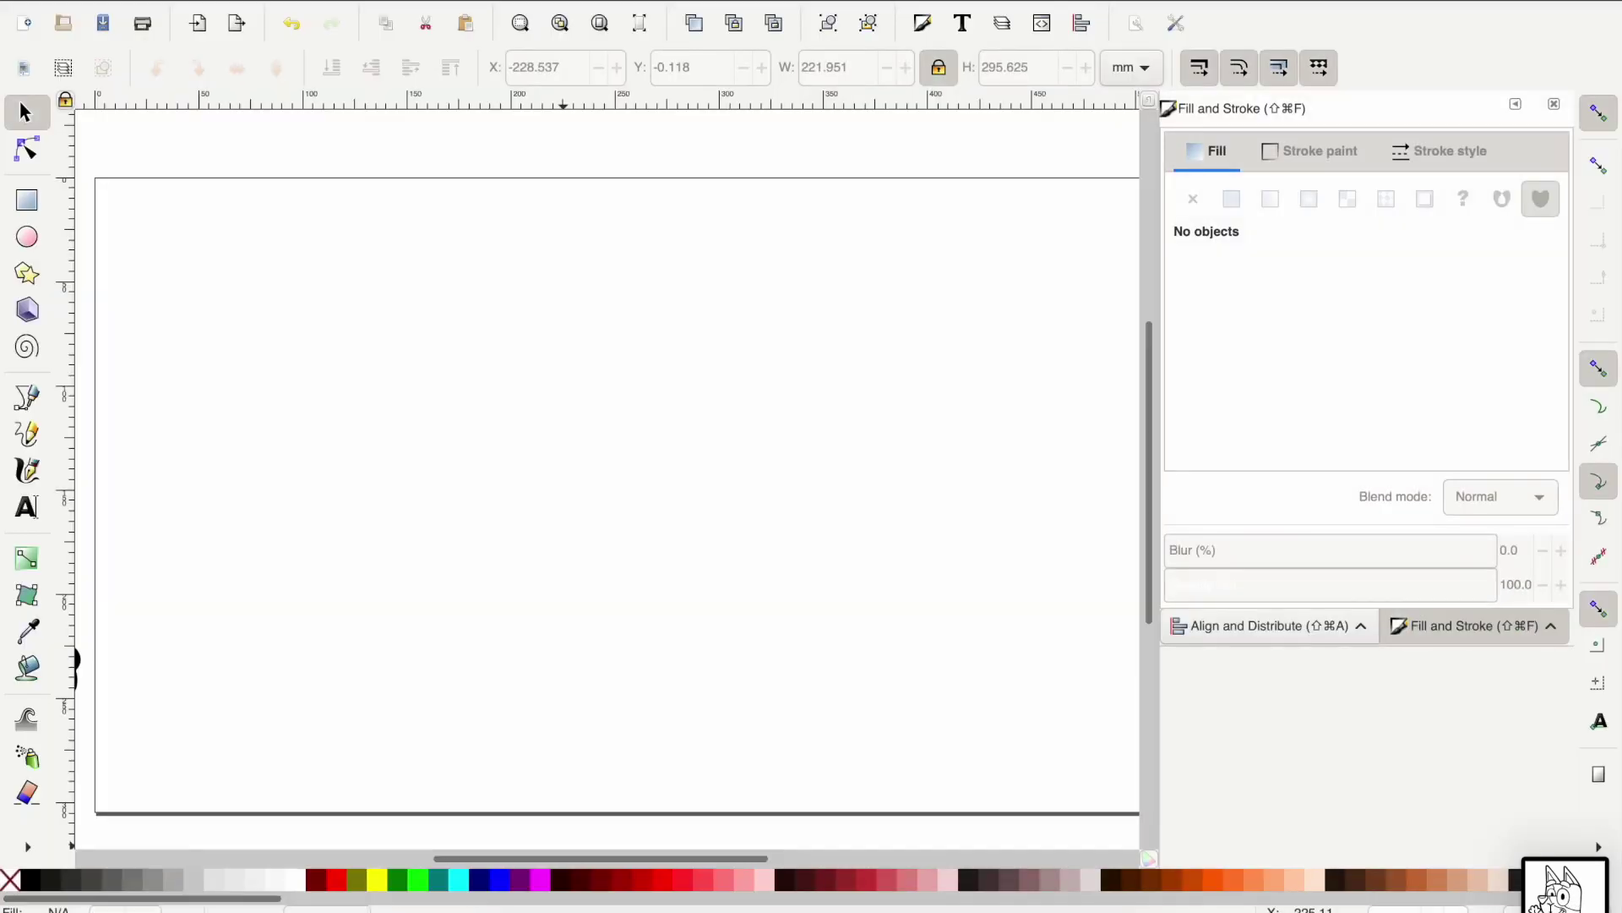
drag(1563, 883, 363, 405)
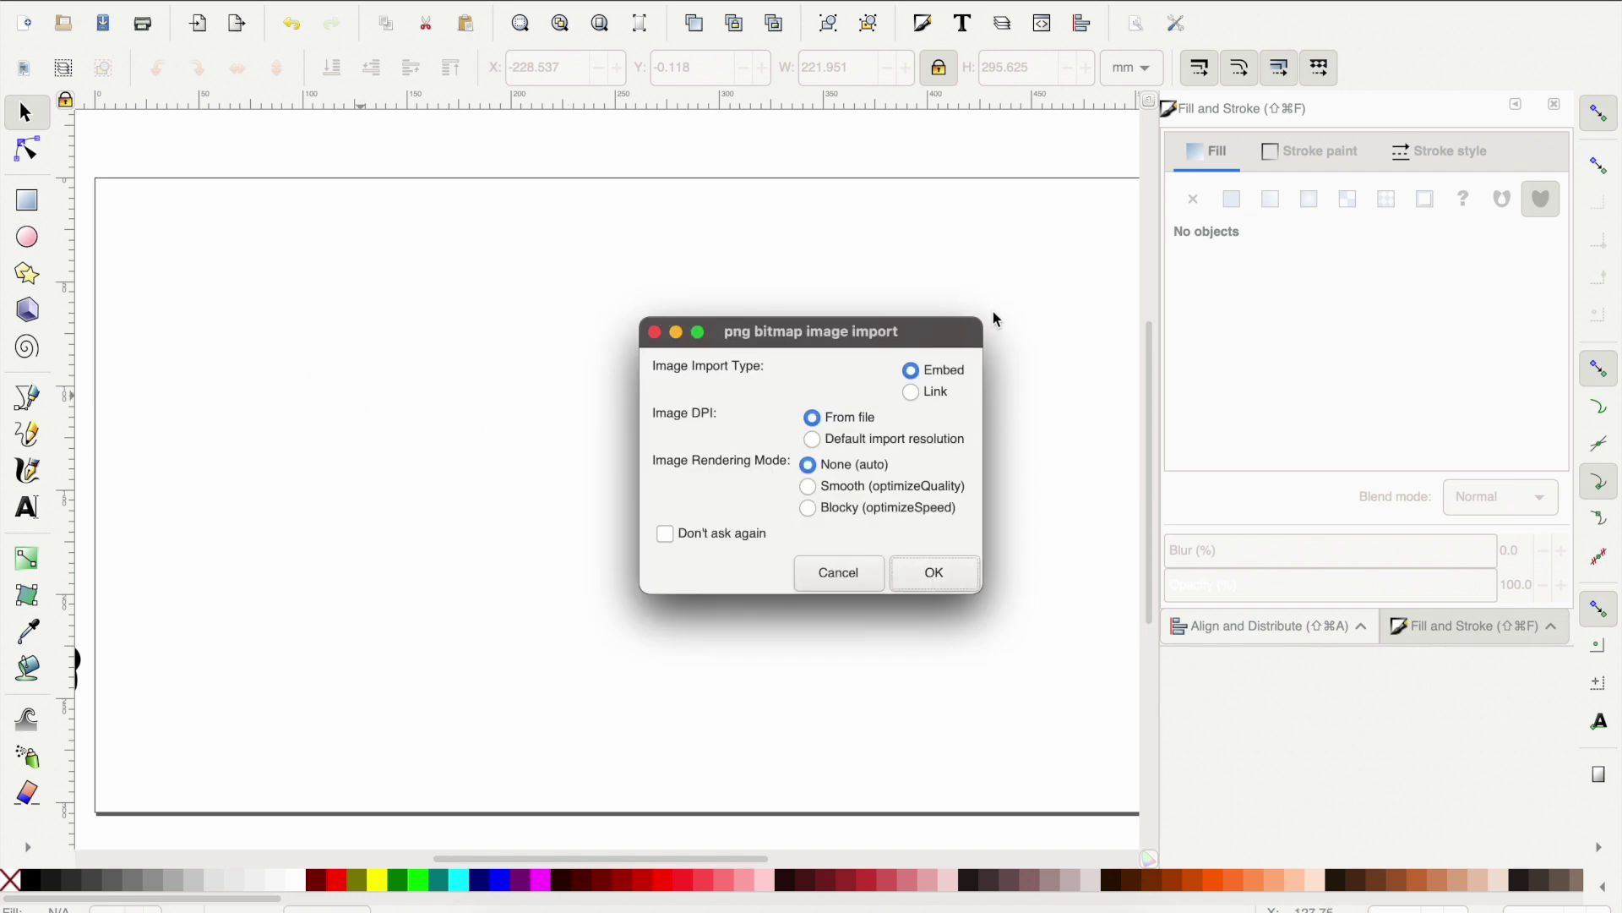
click(801, 461)
click(935, 574)
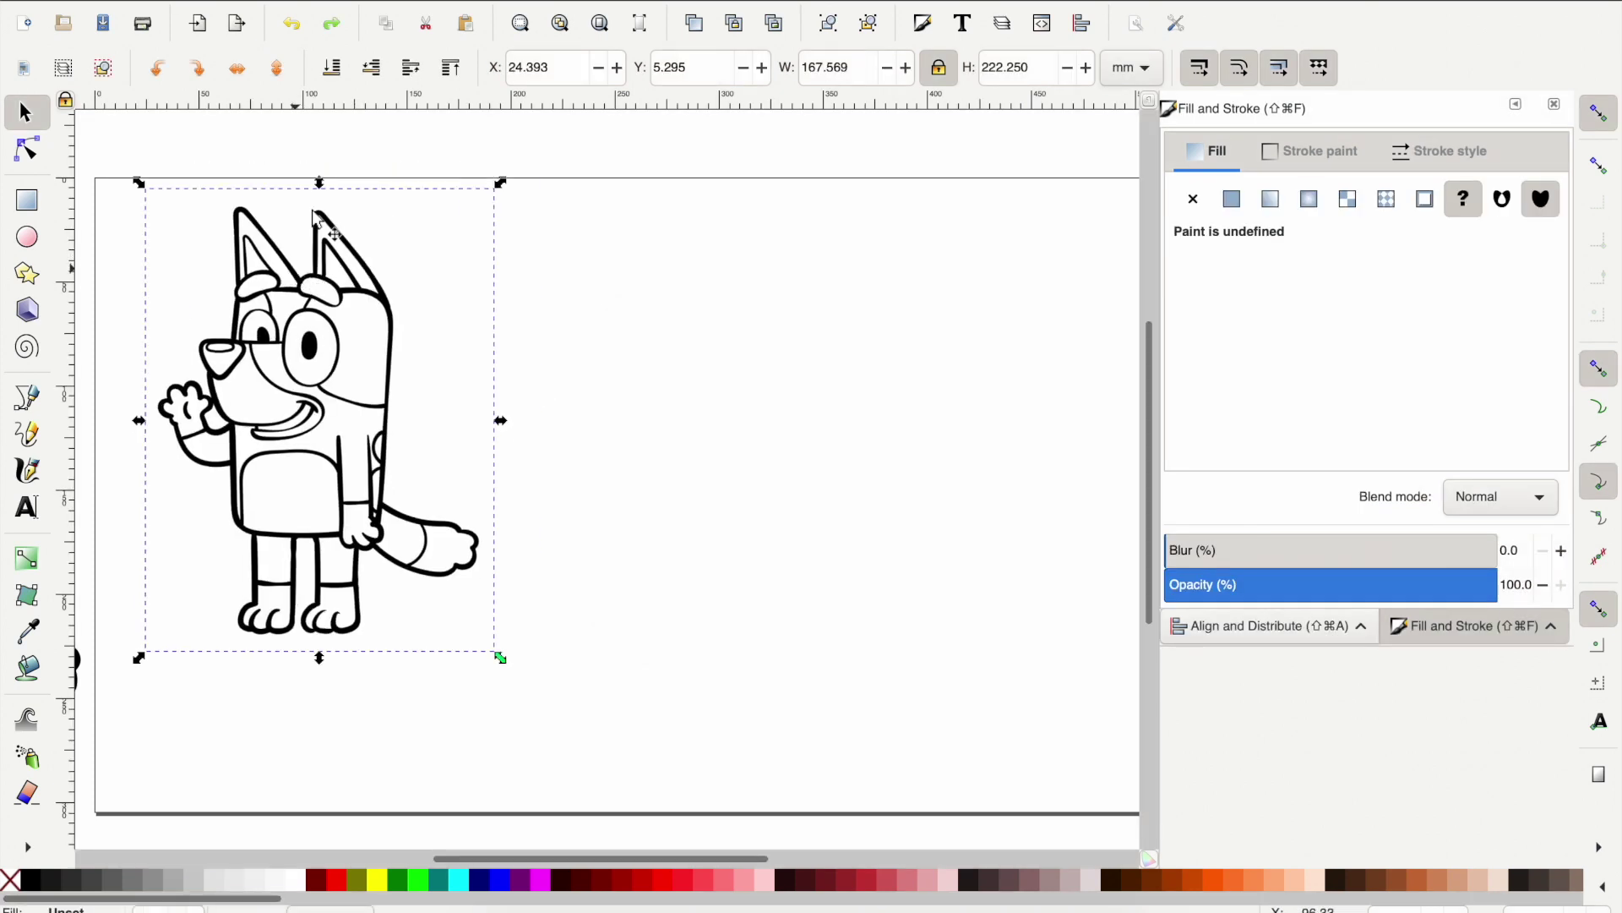
Scale the imported outline image proportionally to about 223 × 296 mm so it fills the page height, and deselect it.
click(937, 69)
mouse_move(502, 659)
mouse_down()
mouse_move(507, 684)
mouse_move(583, 736)
mouse_move(609, 807)
mouse_up()
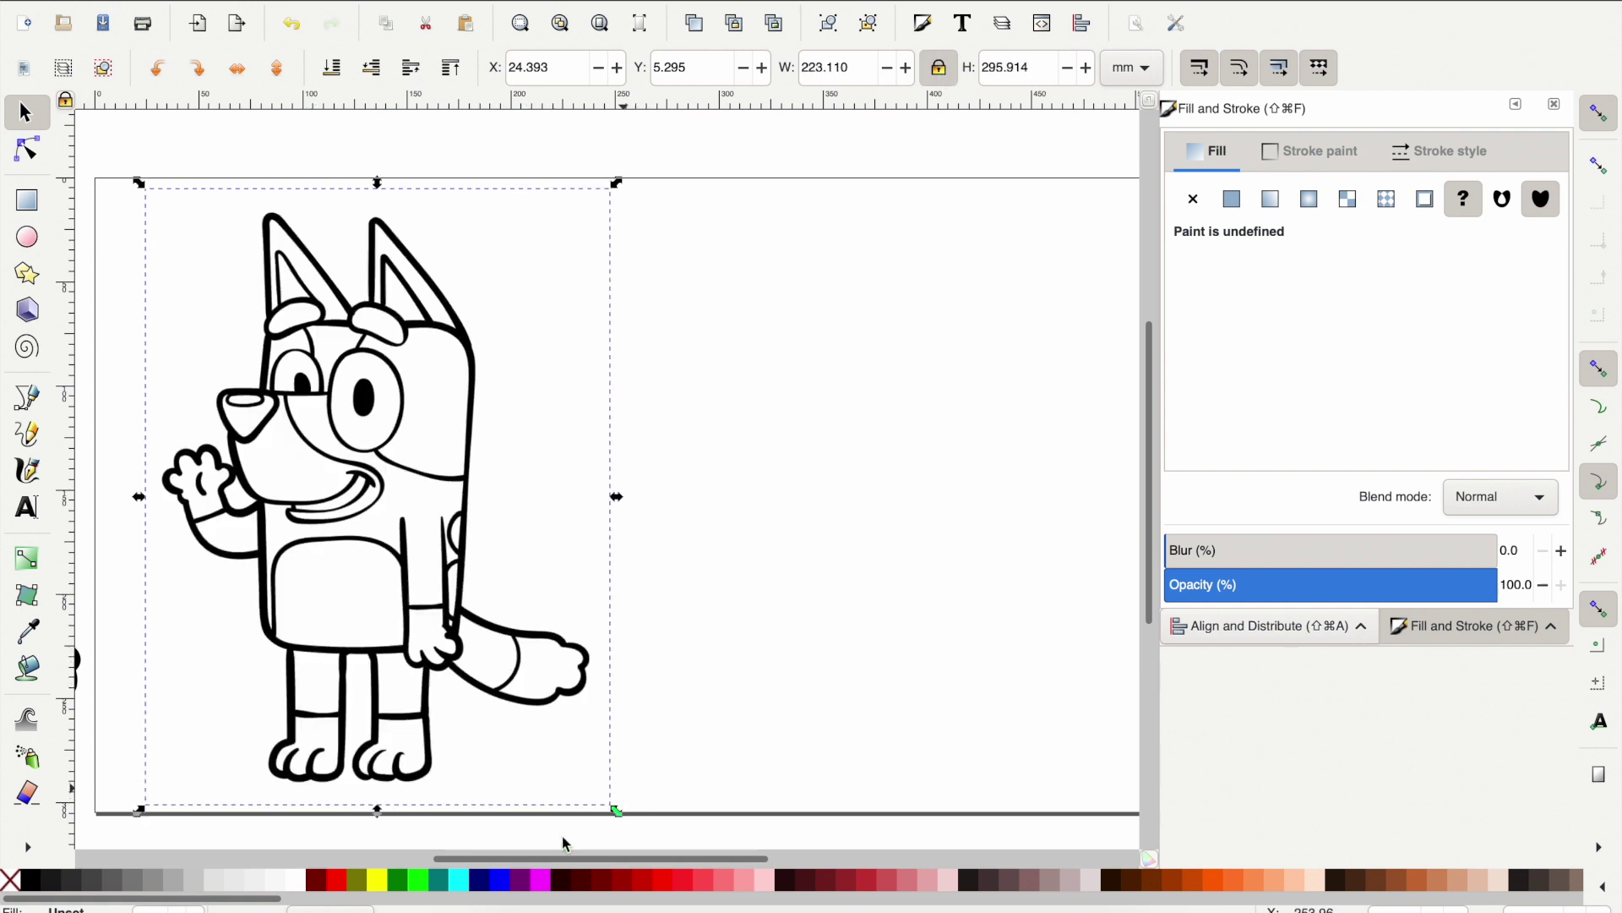
click(714, 717)
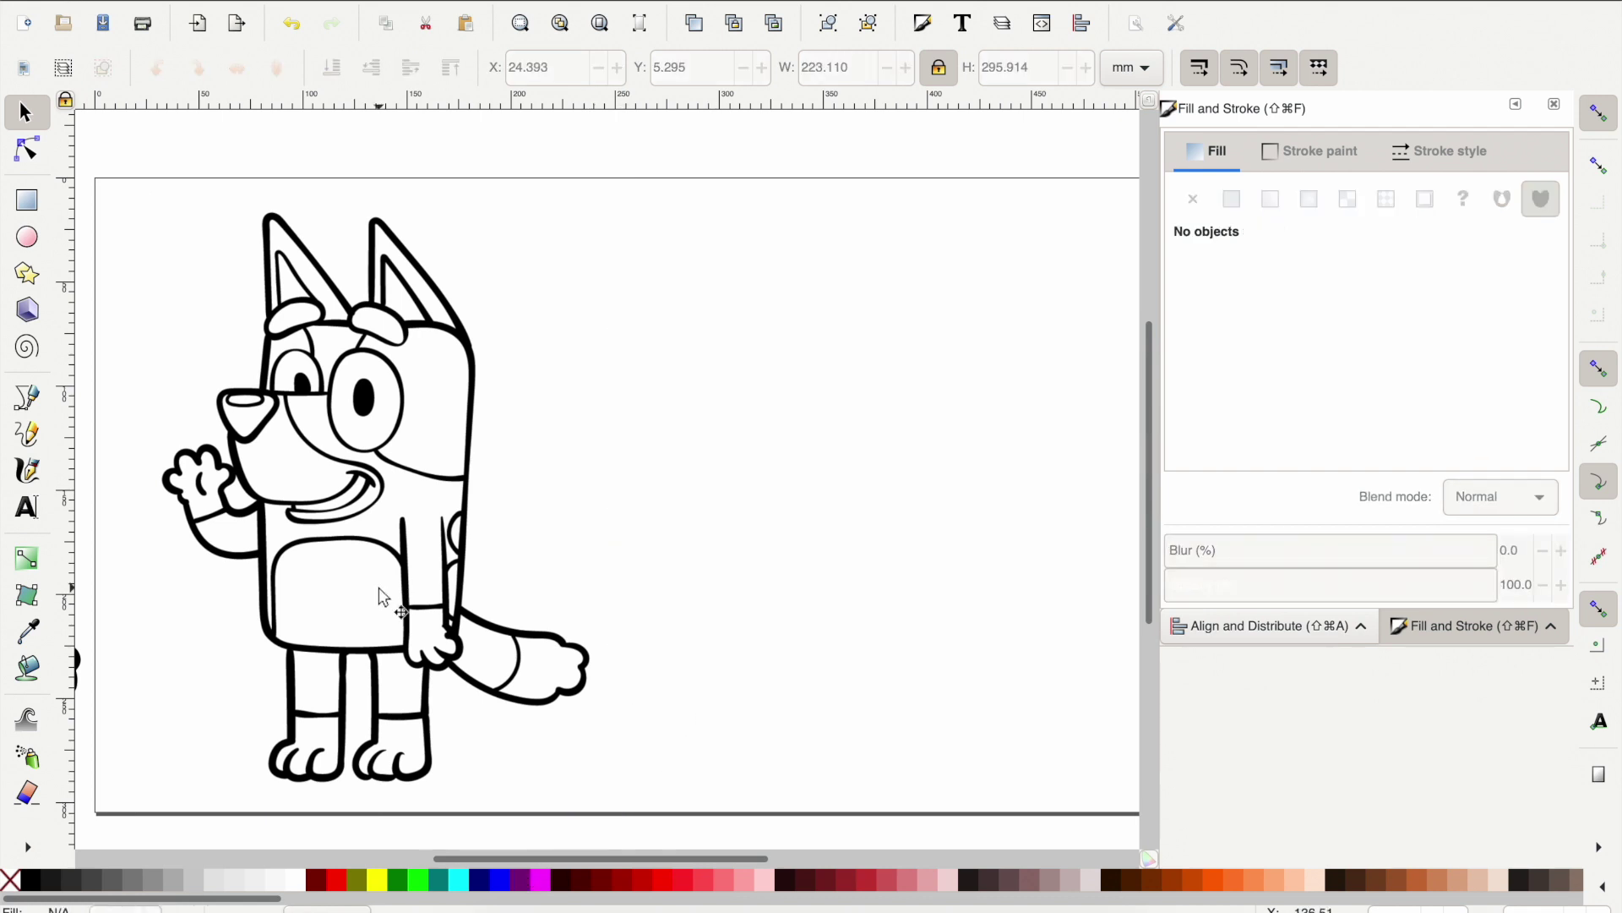
scroll(382, 597, left, 10)
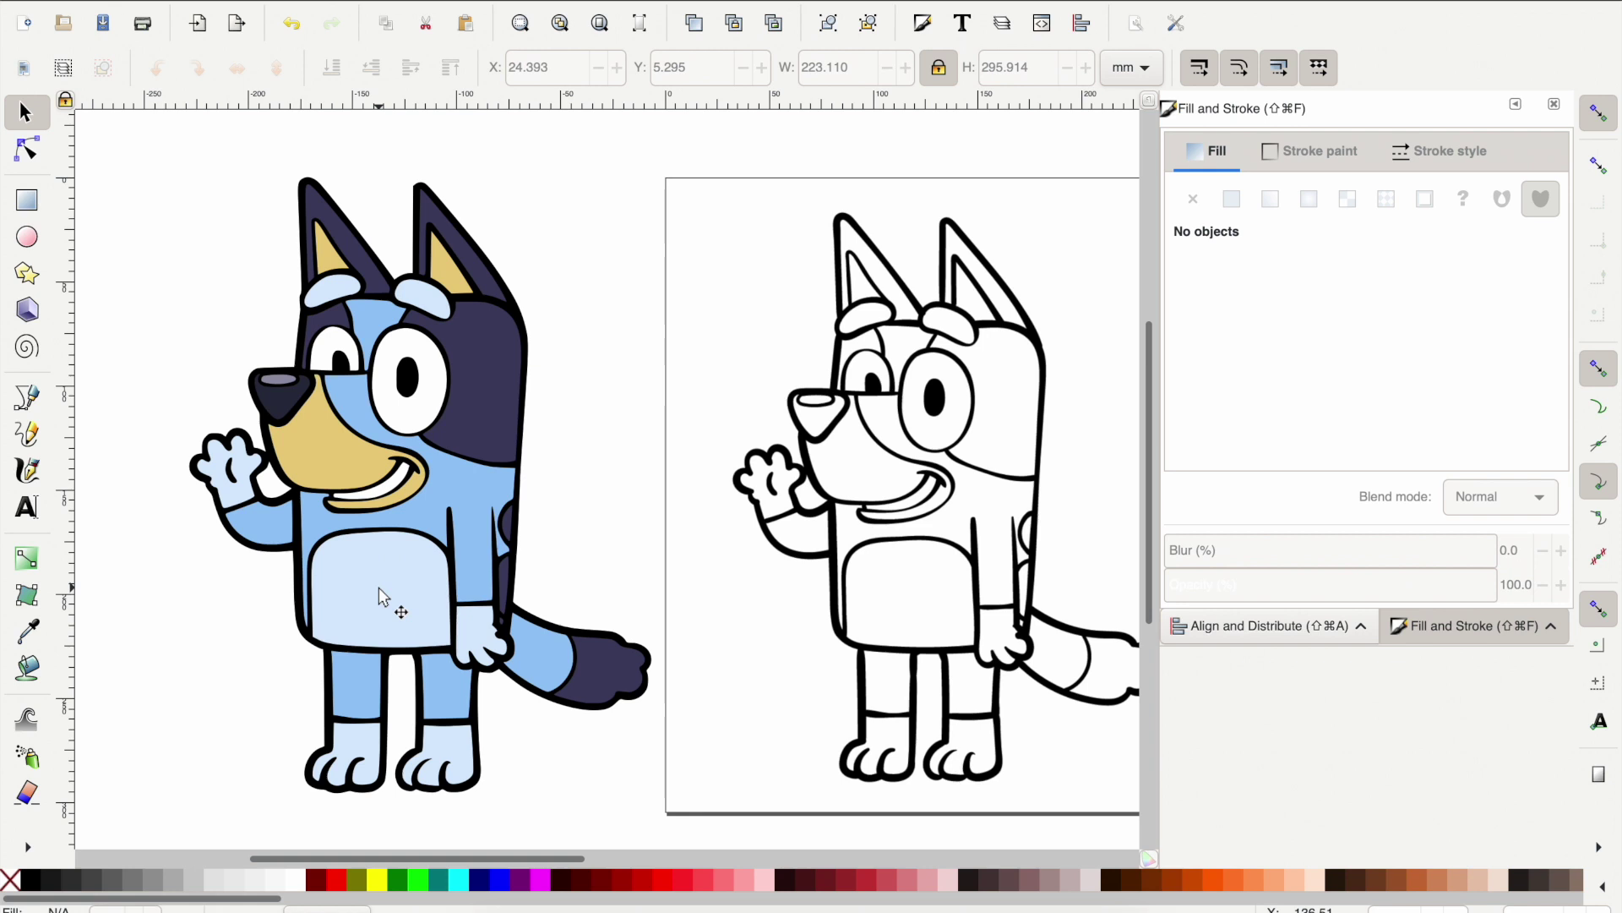
click(379, 588)
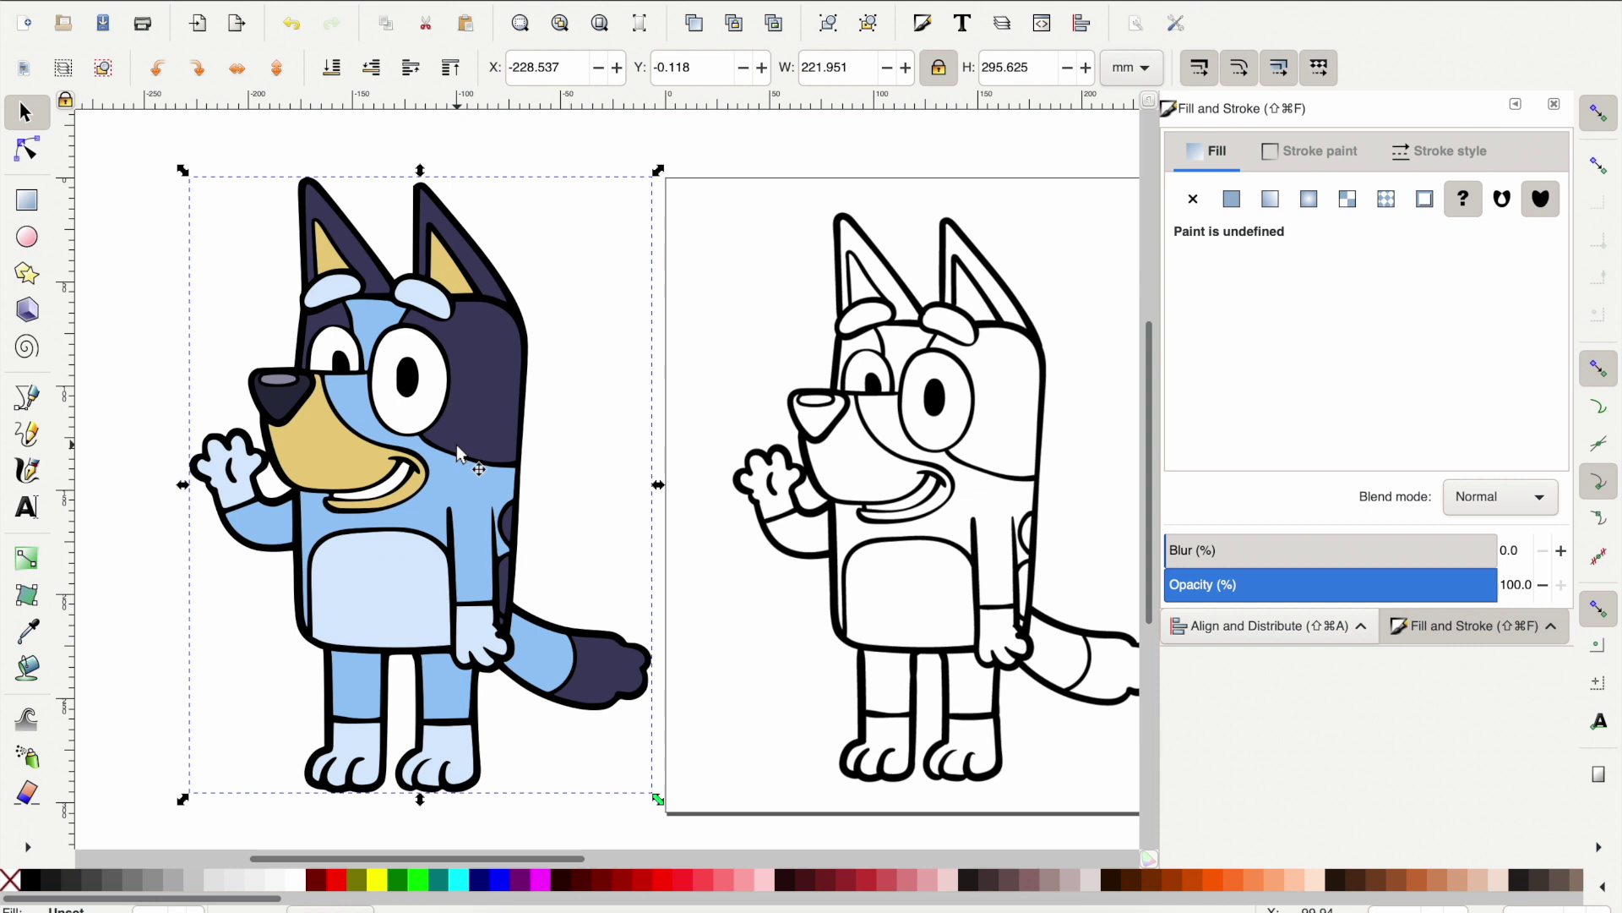
scroll(457, 447, right, 1)
scroll(459, 454, right, 10)
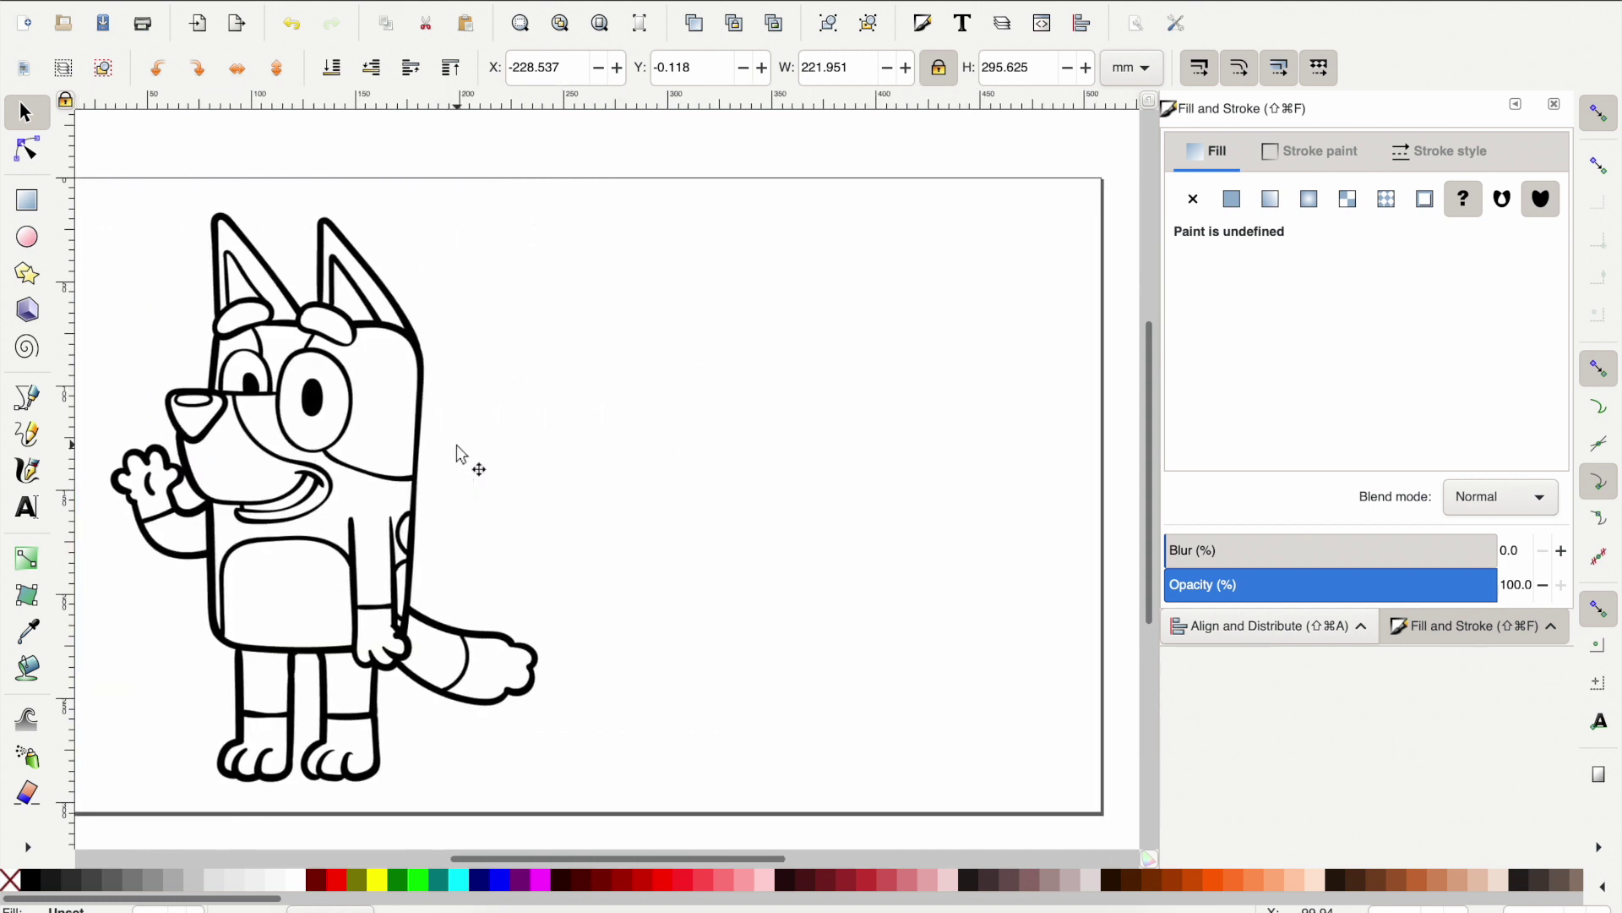
Switch to Safari, return to the image results and search Google Images for "bluey png".
key(super+Tab)
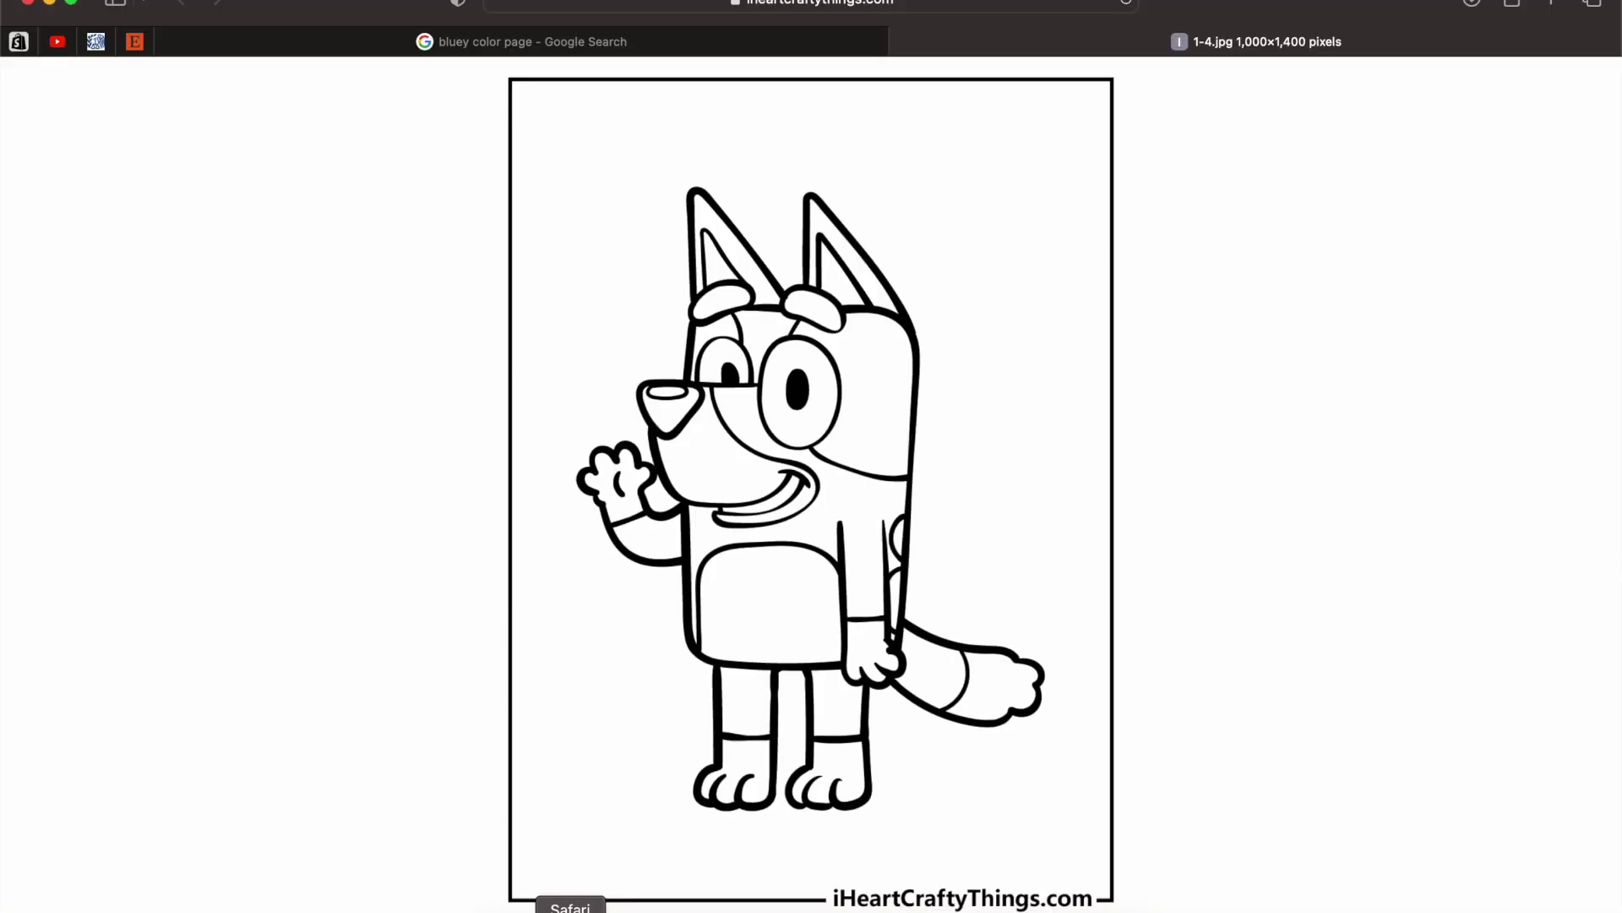
click(585, 54)
click(253, 82)
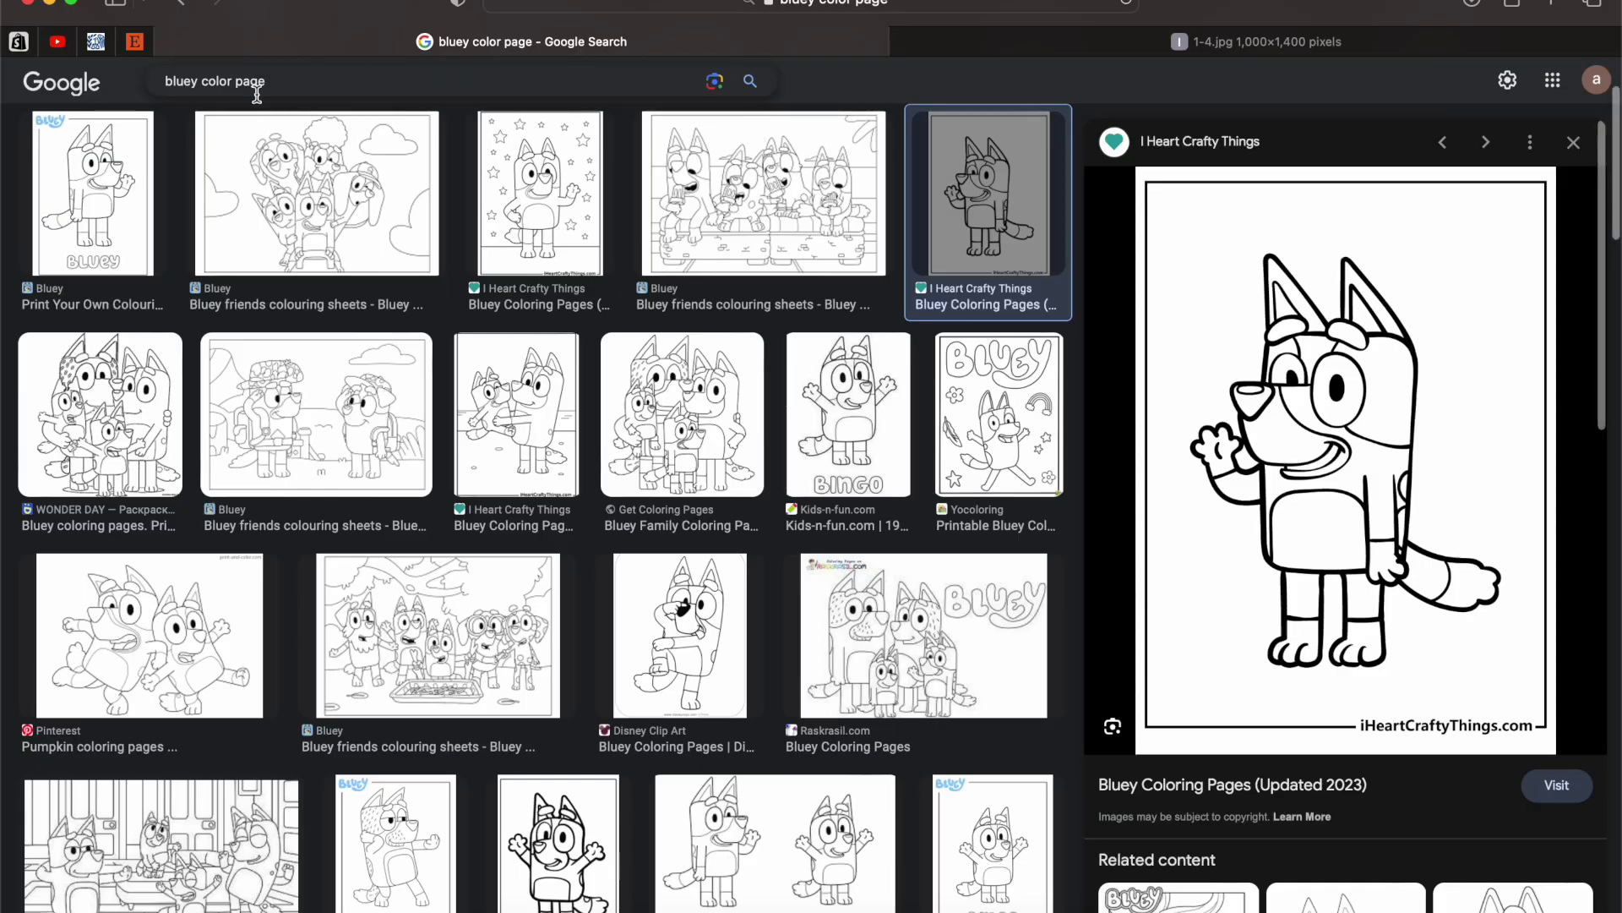
key(super+a)
text(bluey png)
key(Return)
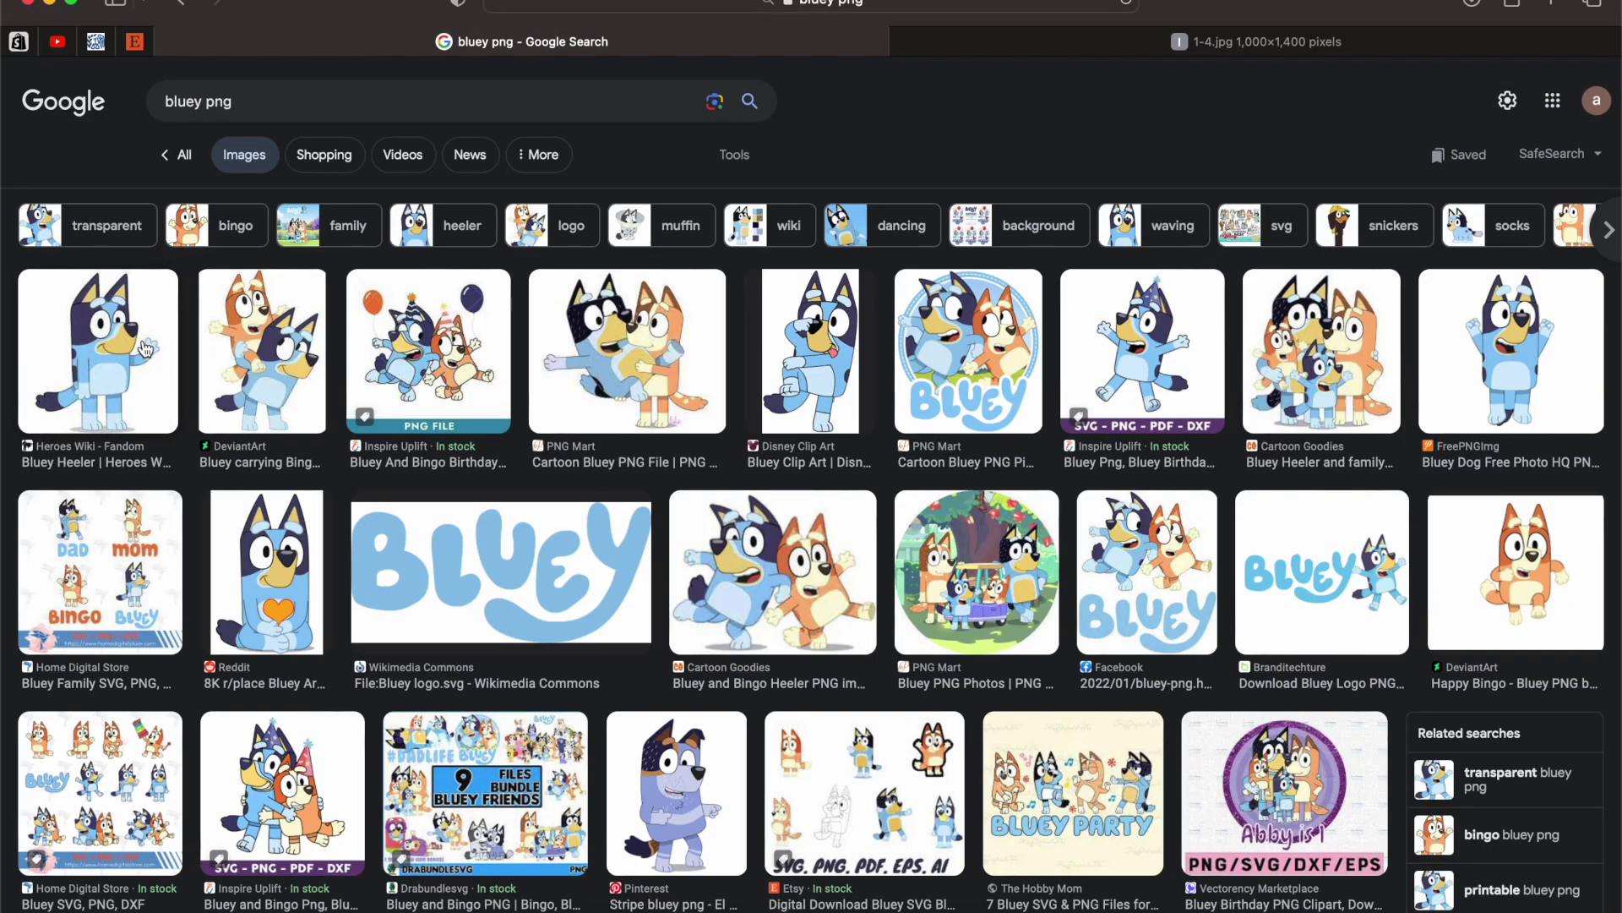
Open the Heroes Wiki Bluey Heeler image result at full view in a new browser tab.
click(146, 347)
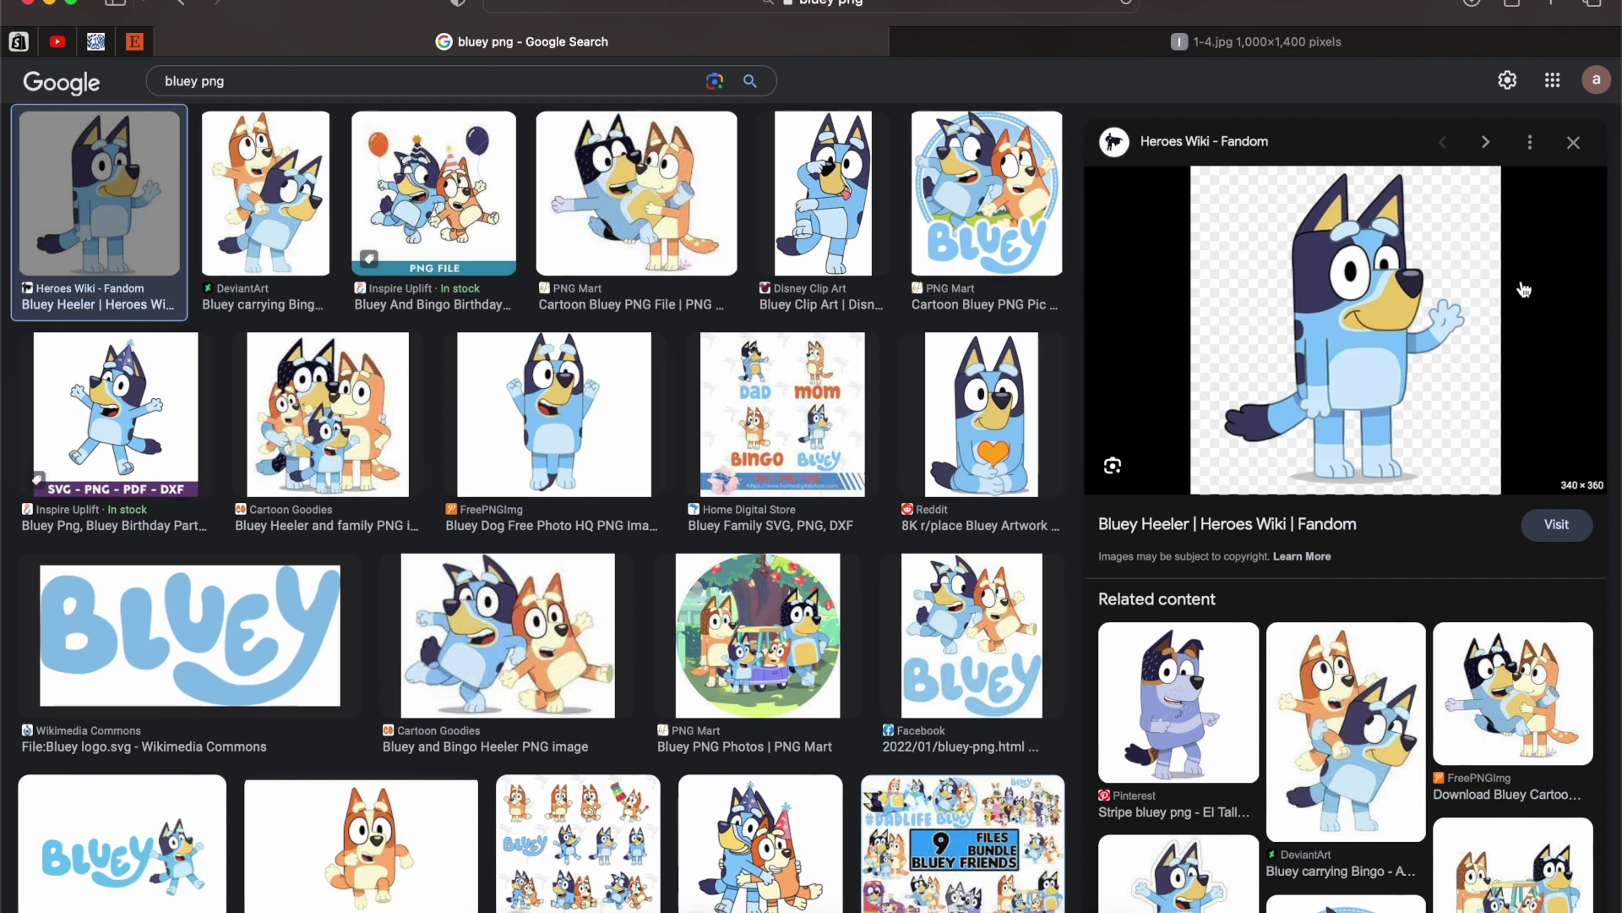
right_click(1387, 306)
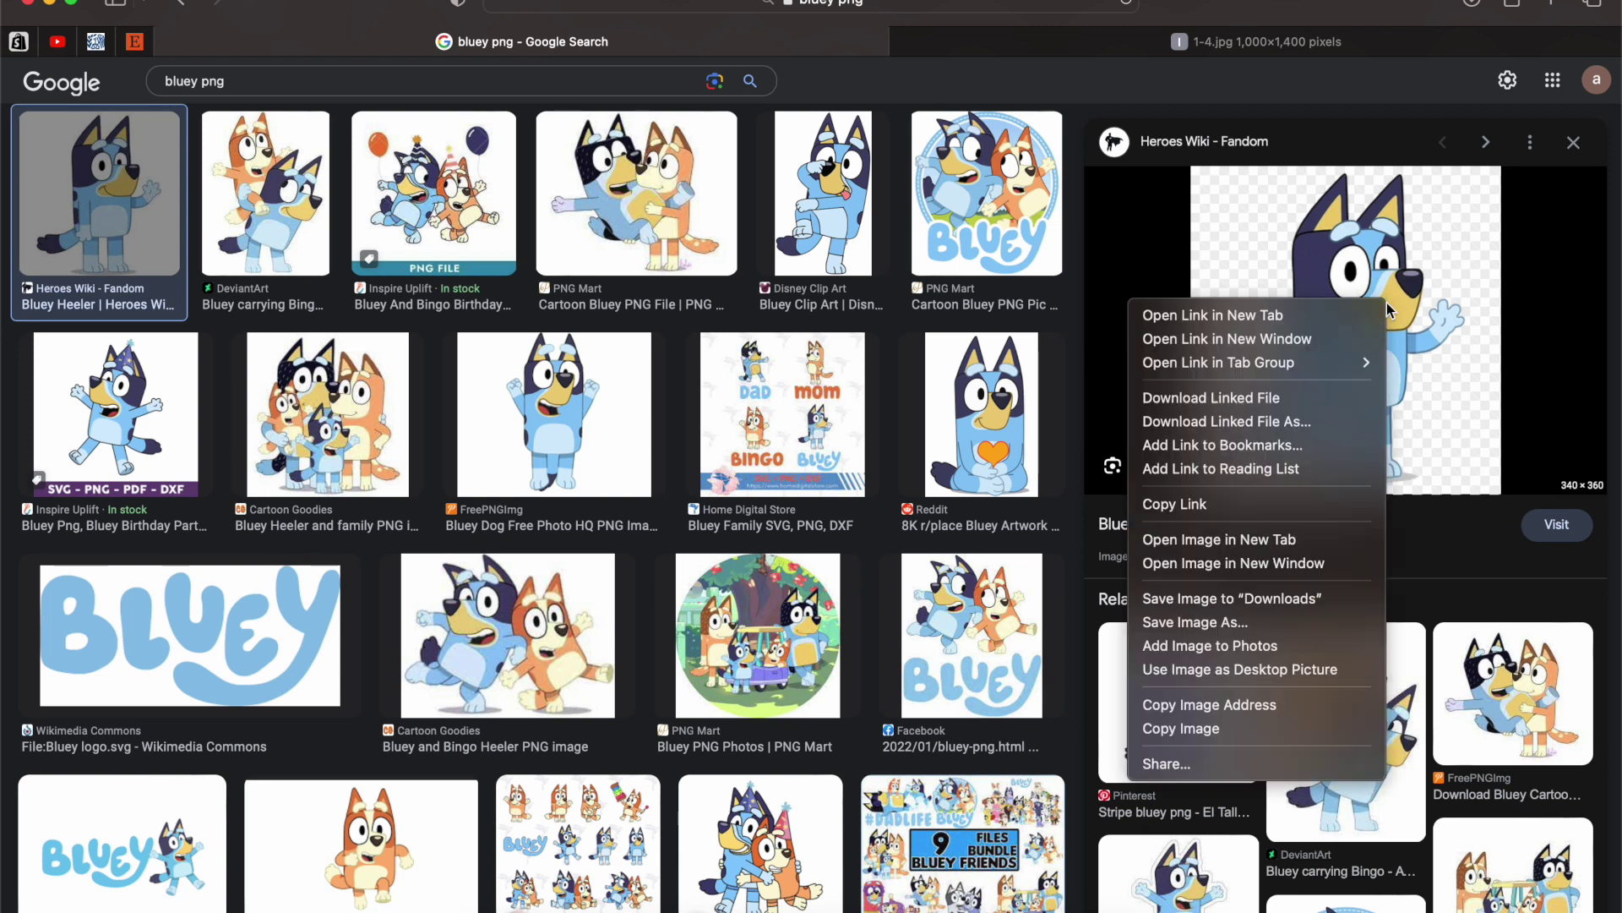
click(1298, 539)
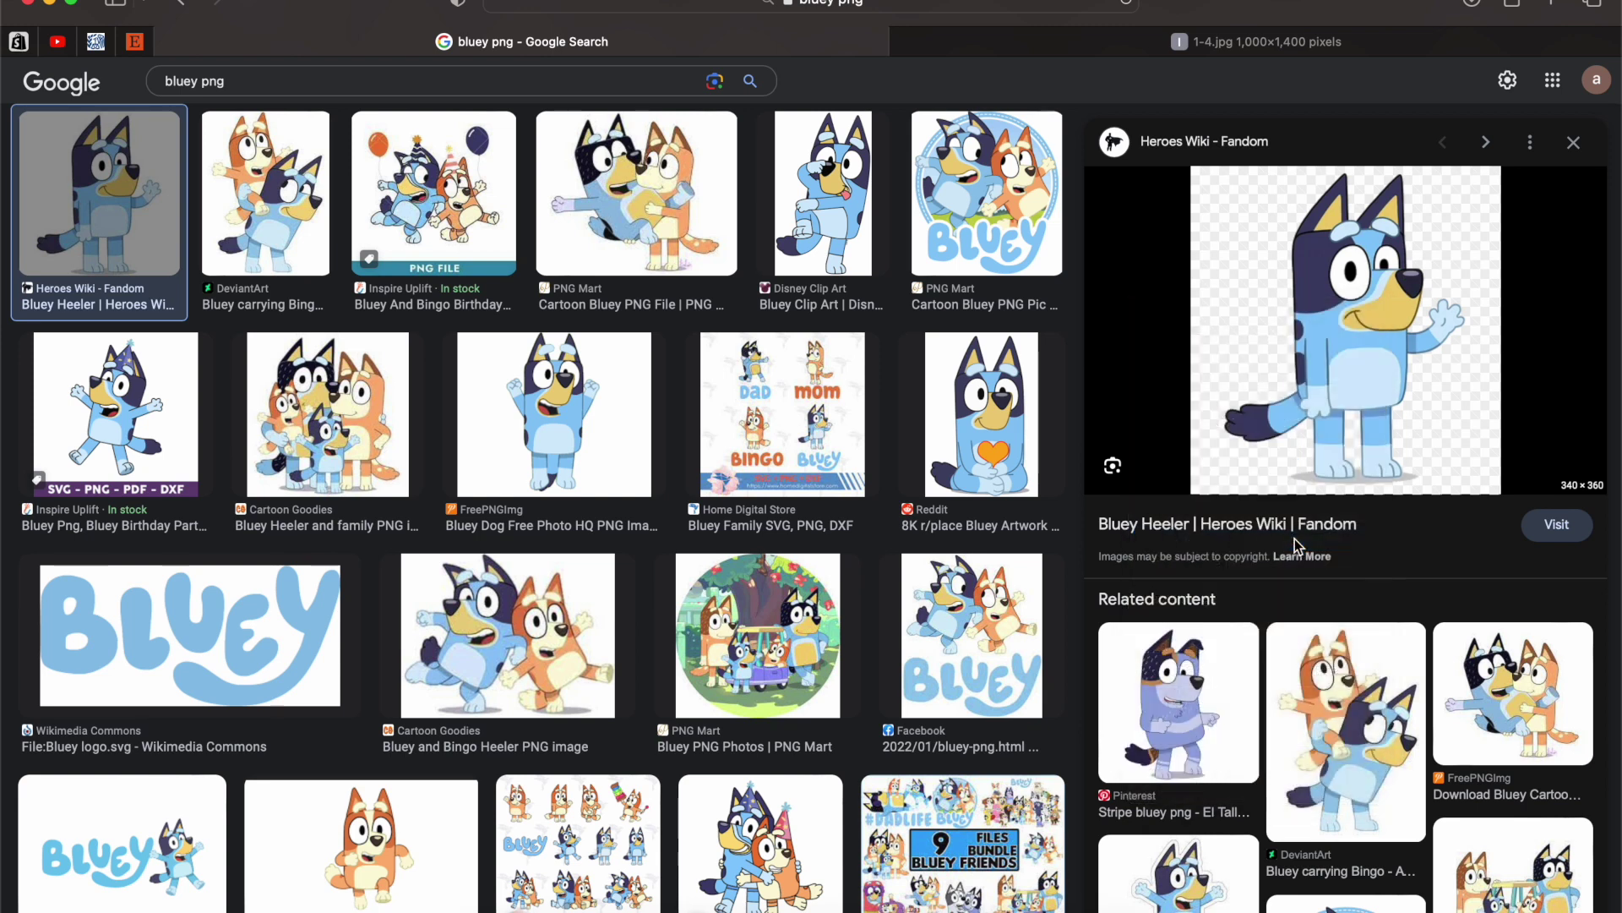
click(1378, 42)
scroll(833, 163, up, 5)
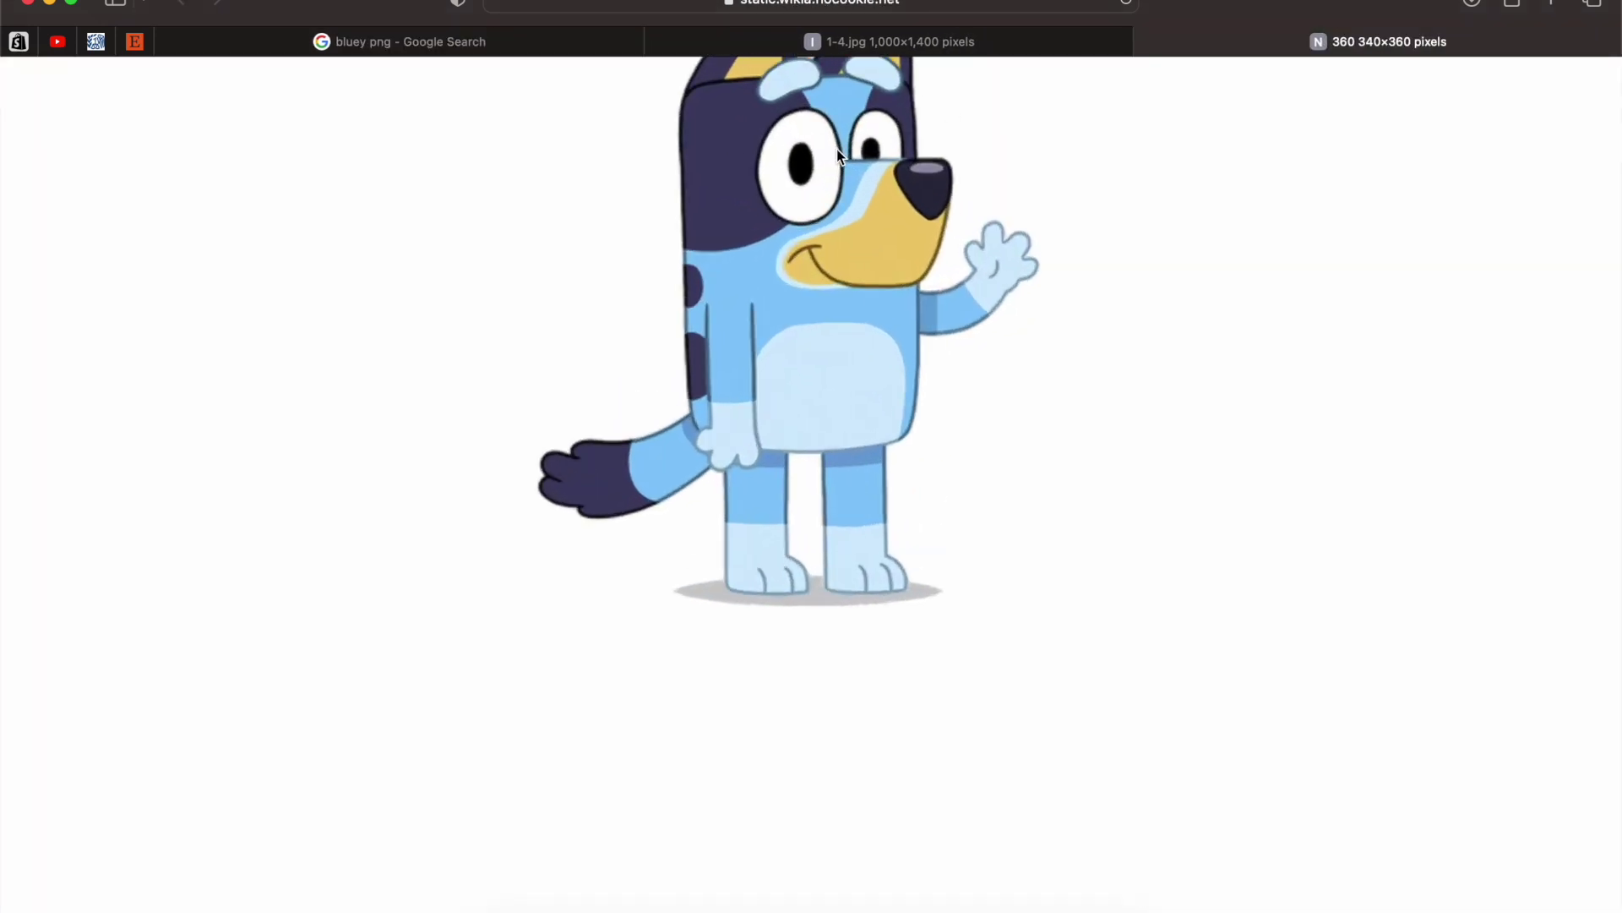
Capture a screenshot of the whole coloured Bluey character, from ears to feet and from tail to raised hand.
scroll(843, 149, up, 1)
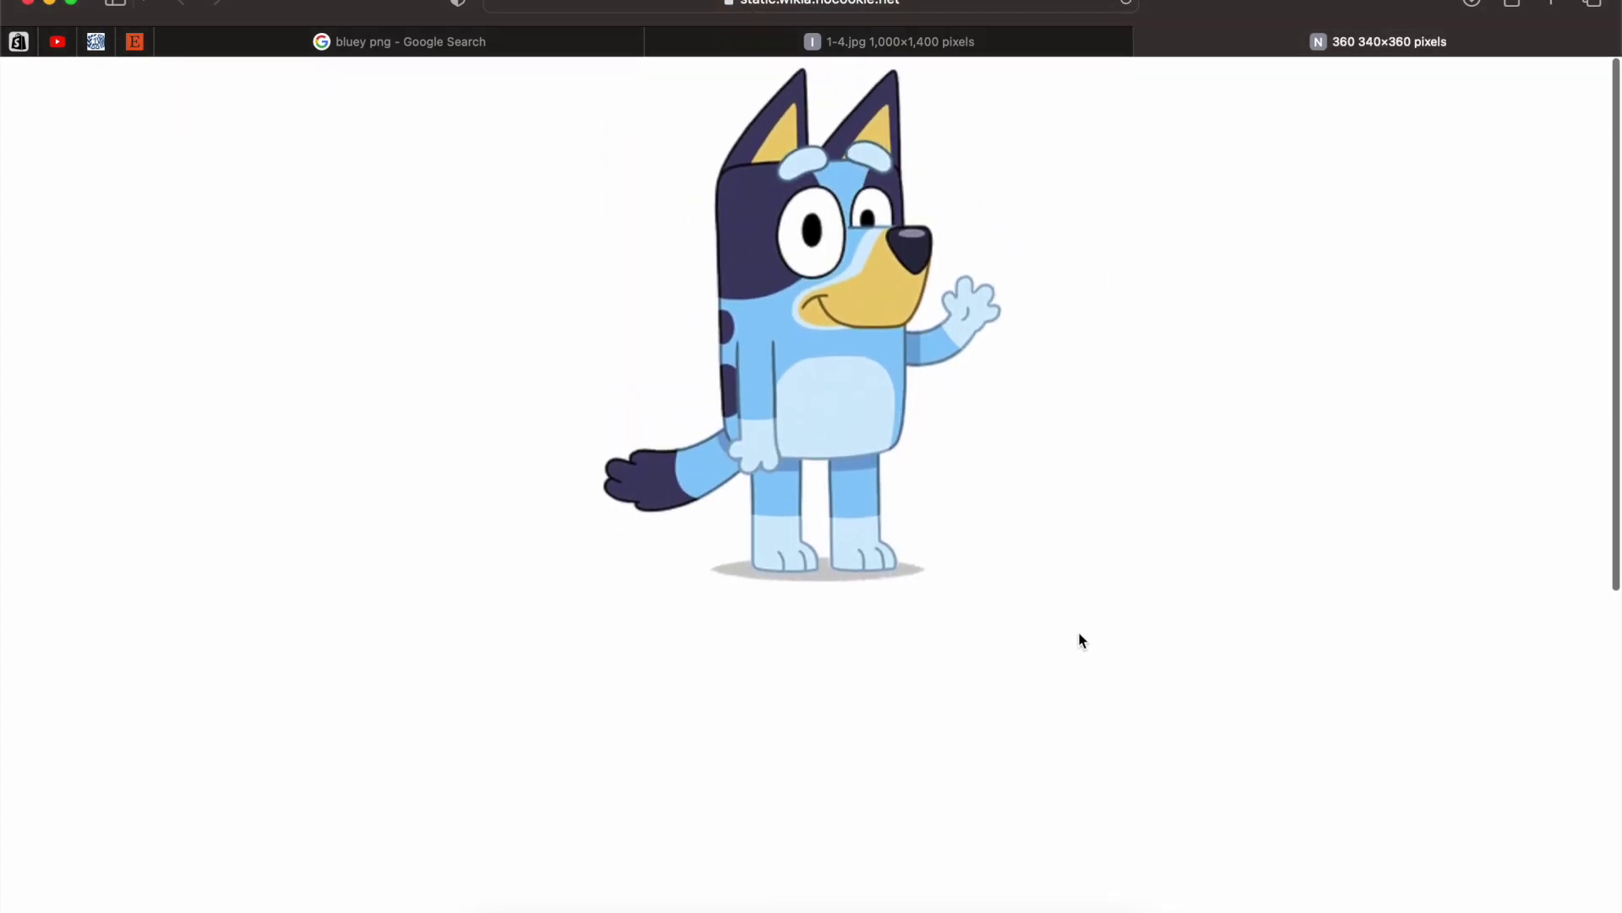
key(super+shift+4)
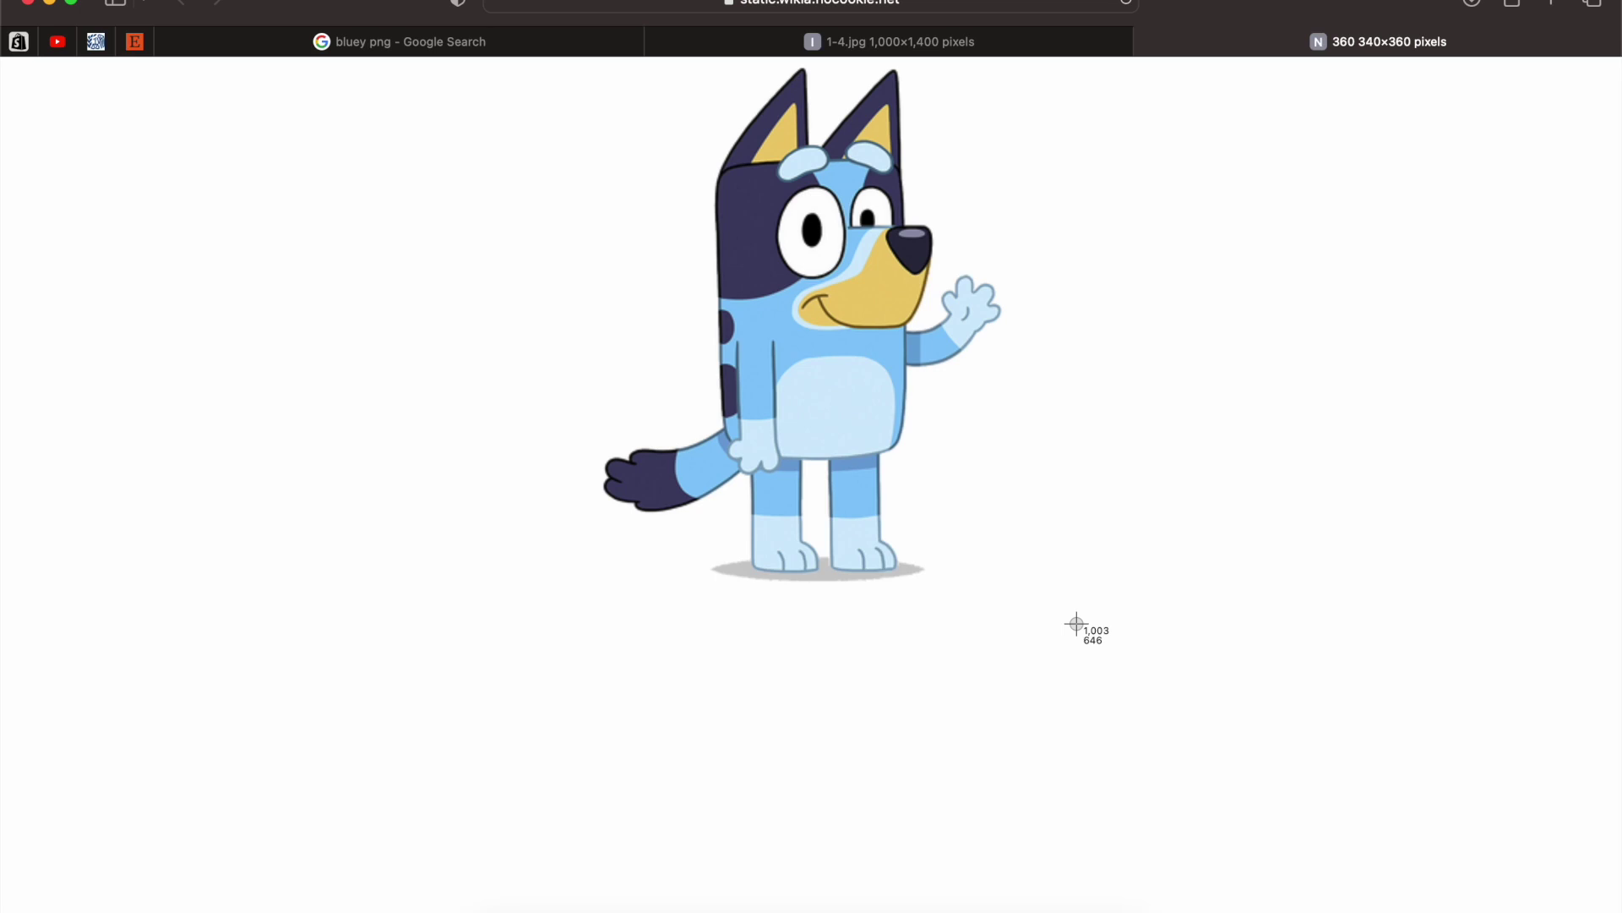
drag(548, 63, 1022, 616)
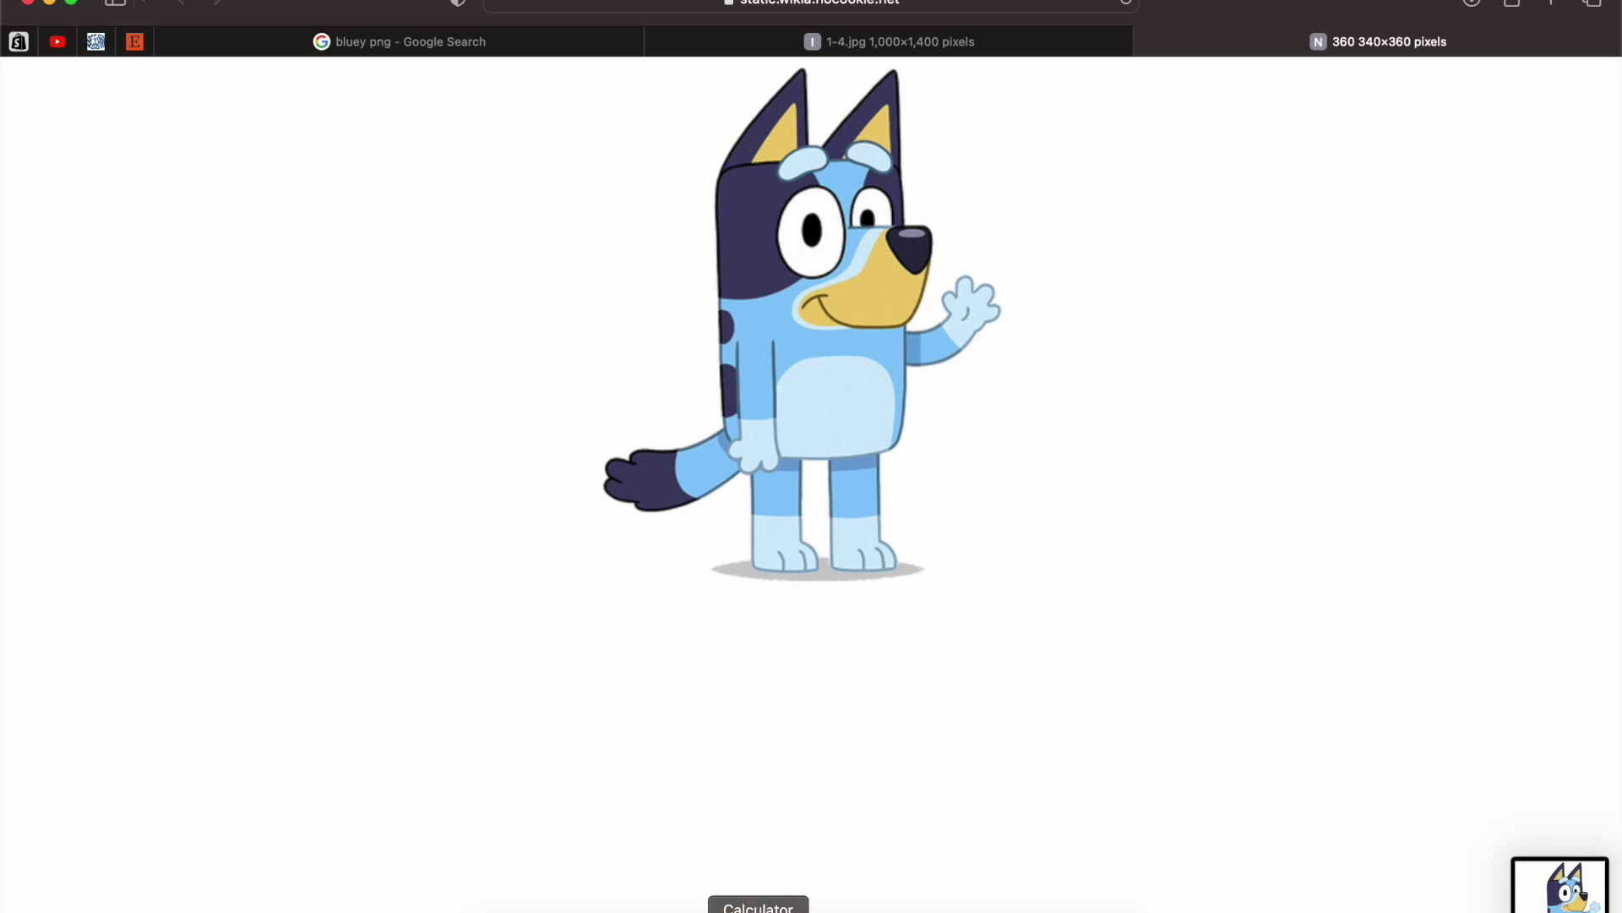
Switch to Inkscape and import the coloured Bluey screenshot into the document.
click(782, 909)
drag(1560, 883, 726, 318)
click(934, 573)
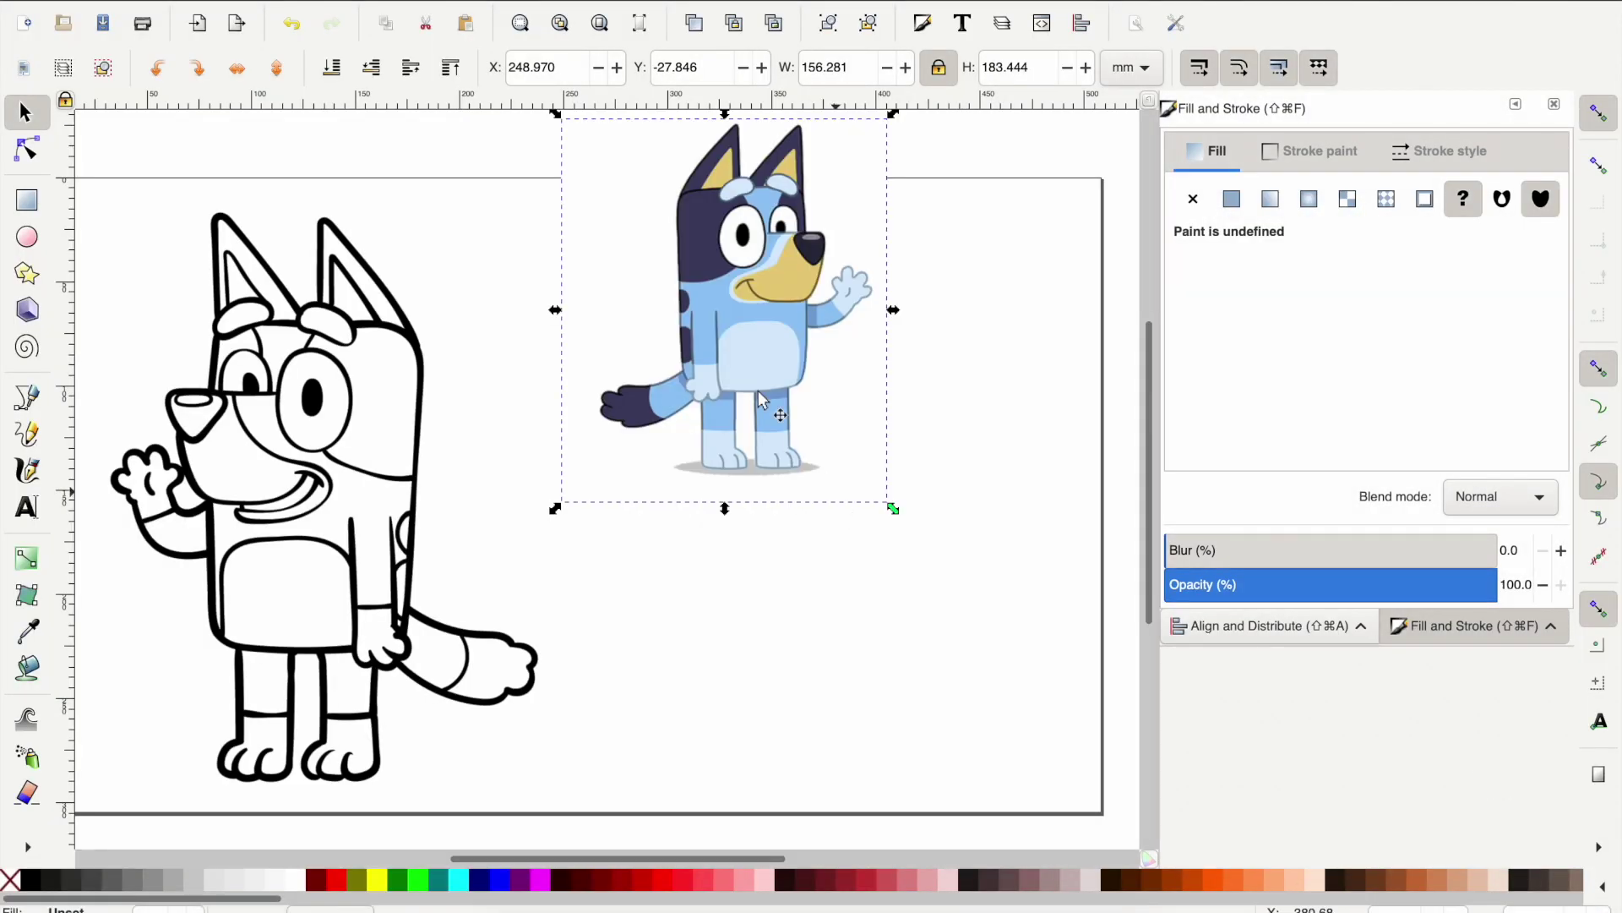
Move the coloured Bluey image off the page, beyond its upper-left corner, clear of the outline image.
drag(674, 234, 233, 76)
scroll(525, 358, up, 3)
scroll(549, 350, down, 12)
scroll(559, 354, up, 10)
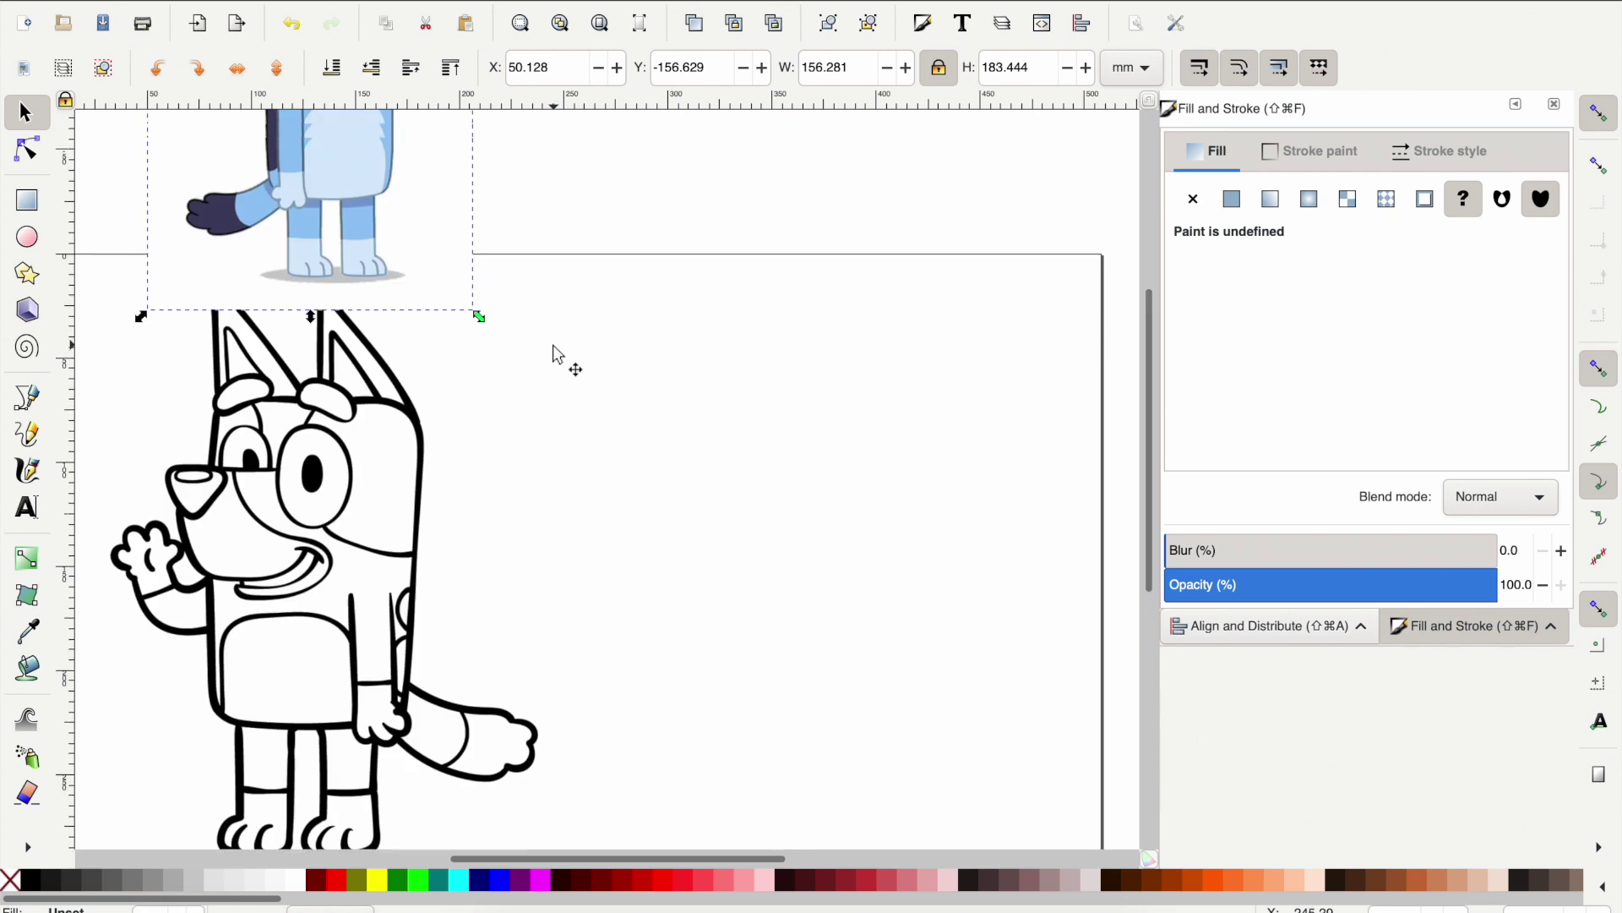
drag(461, 292, 399, 256)
Open Trace Bitmap for the outline image and refresh its single-scan brightness cutoff preview.
click(409, 489)
scroll(405, 487, left, 5)
scroll(406, 486, down, 3)
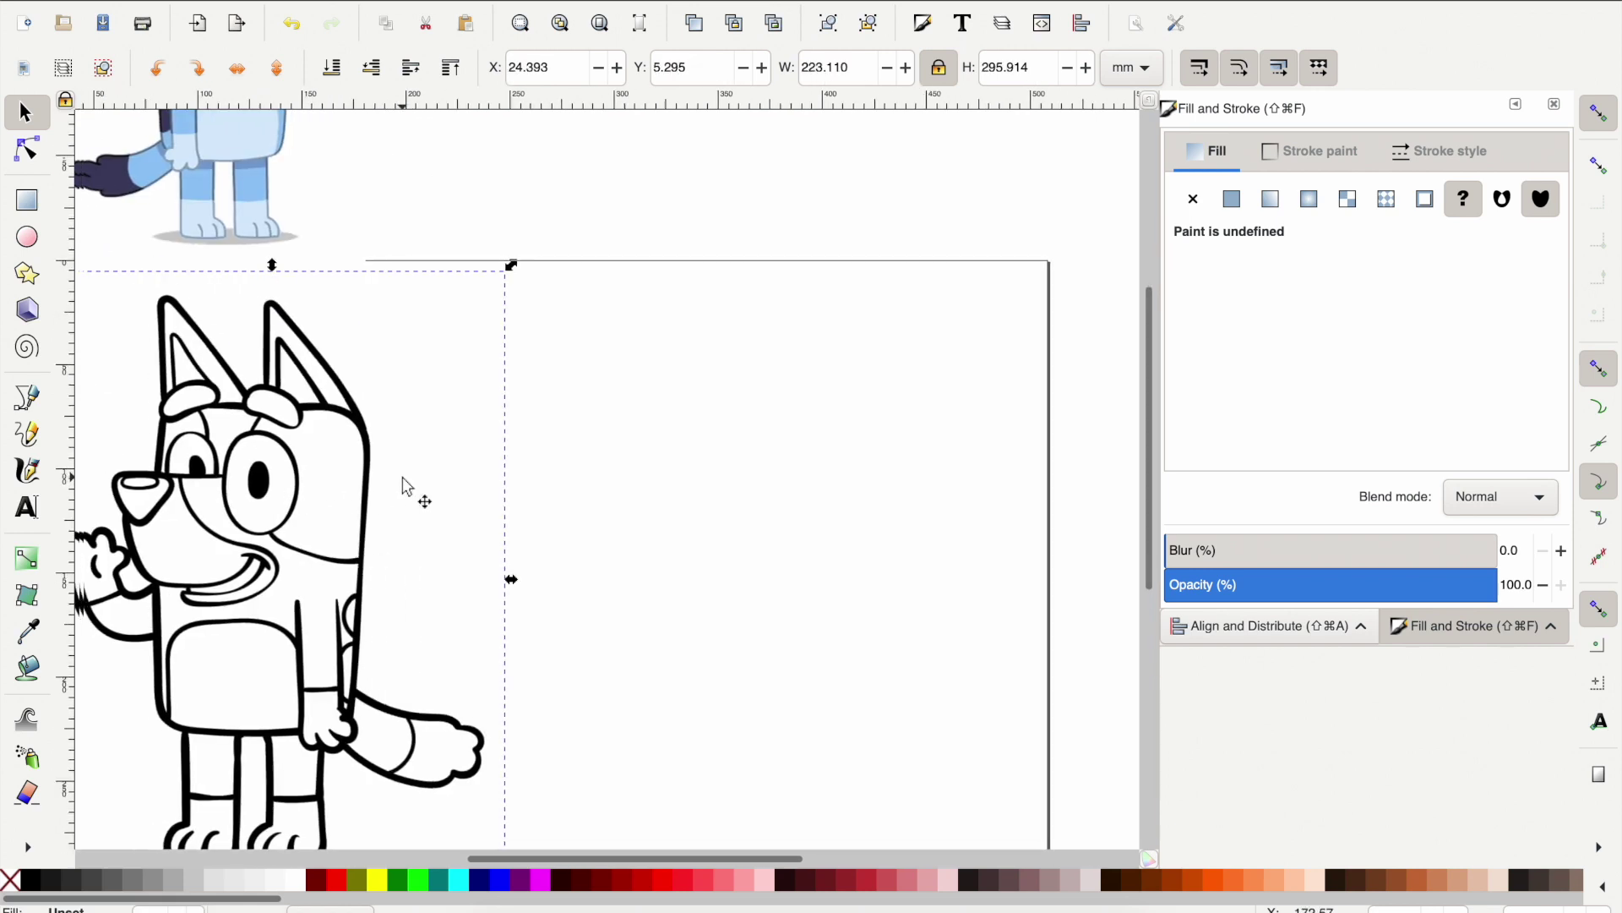
scroll(407, 487, down, 1)
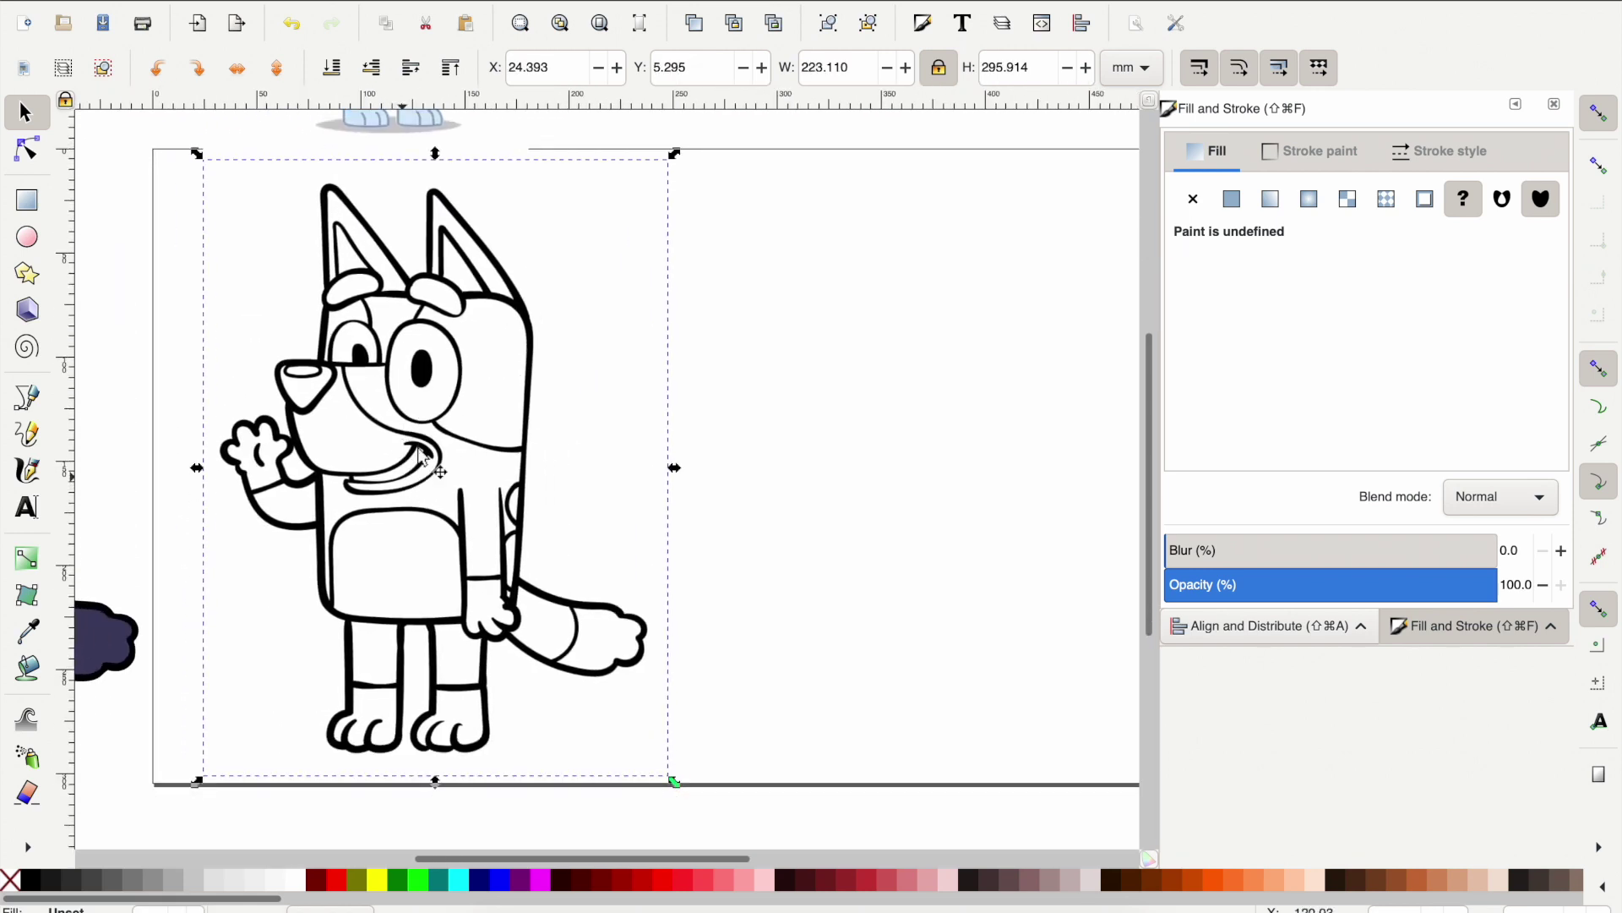
drag(419, 142, 433, 507)
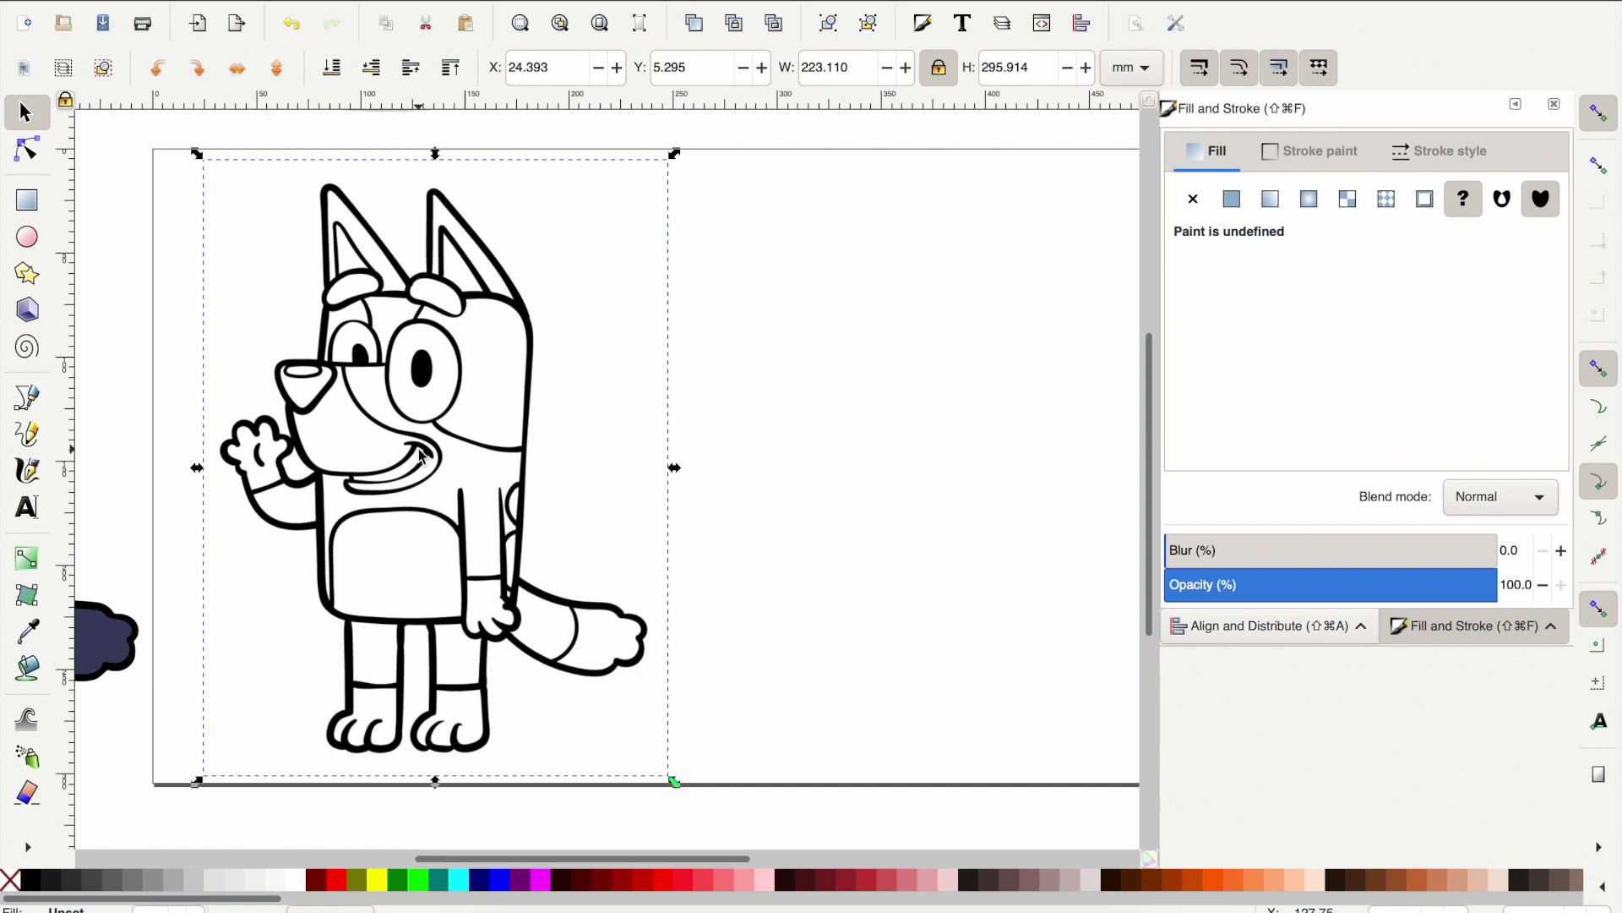
right_click(423, 457)
click(438, 483)
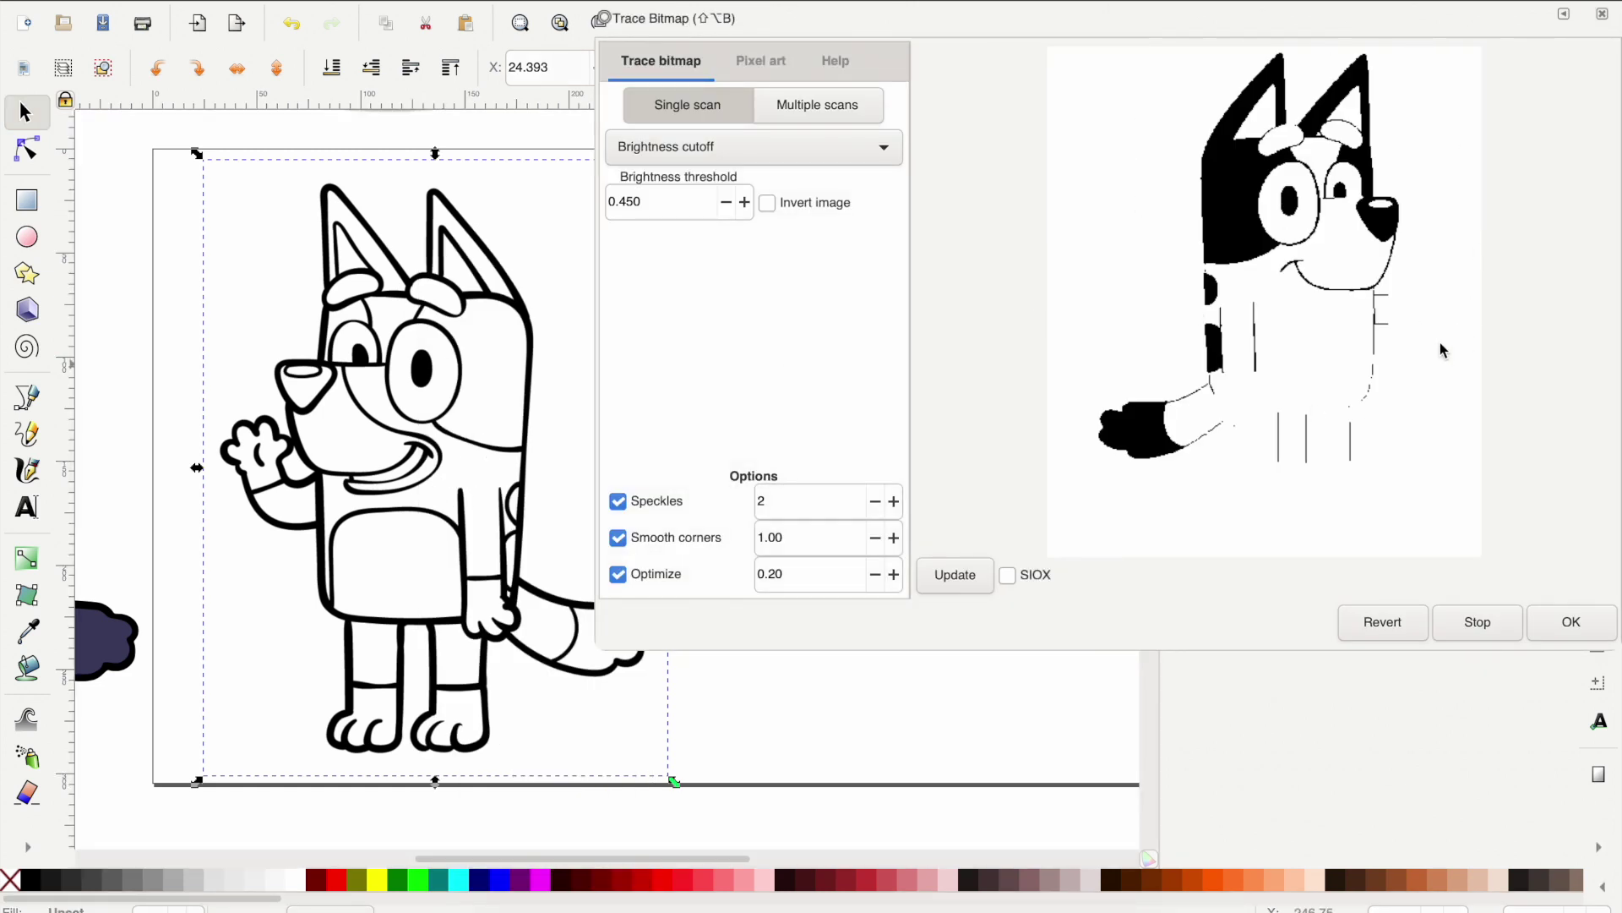
click(966, 583)
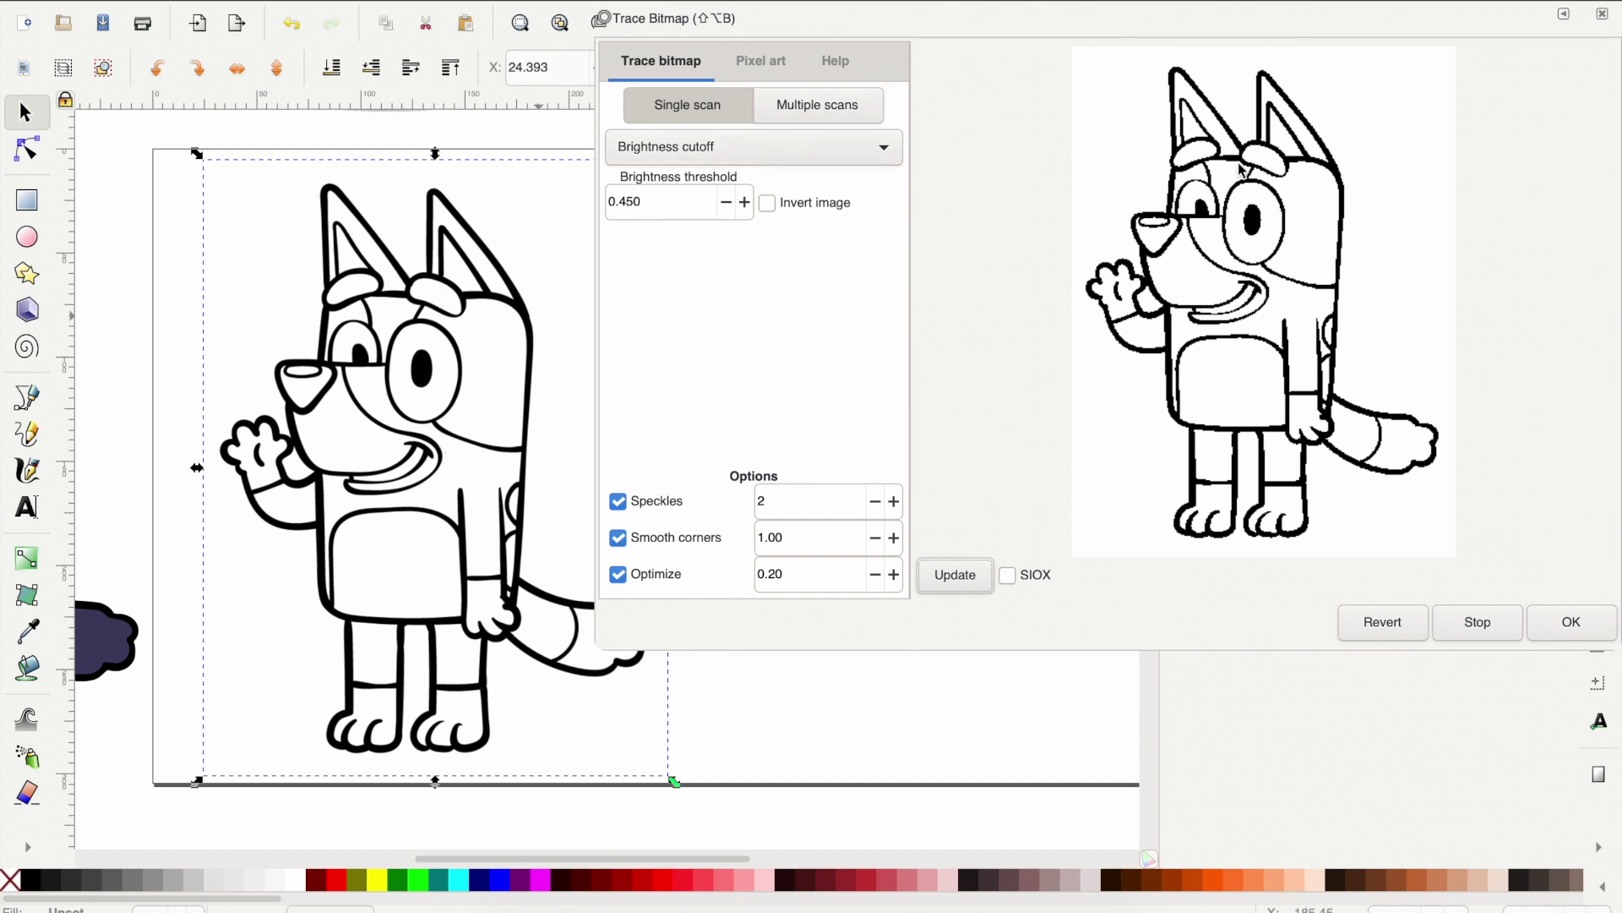
Try a trace brightness threshold of 0.510 and update the preview.
click(745, 203)
click(746, 202)
click(745, 202)
click(745, 203)
click(745, 203)
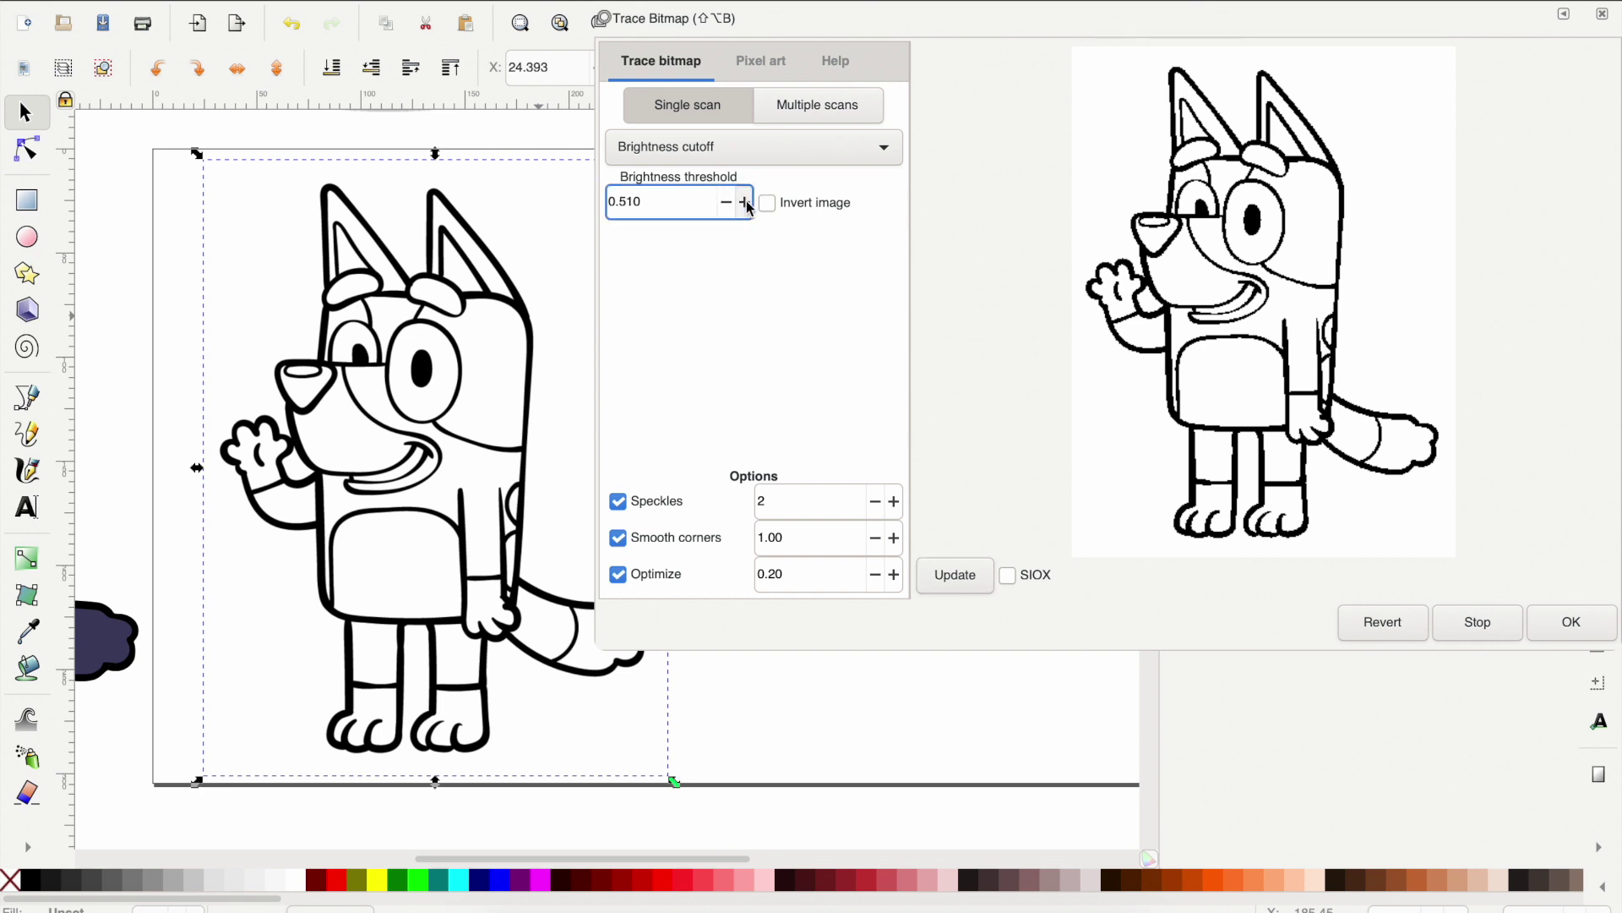
click(949, 580)
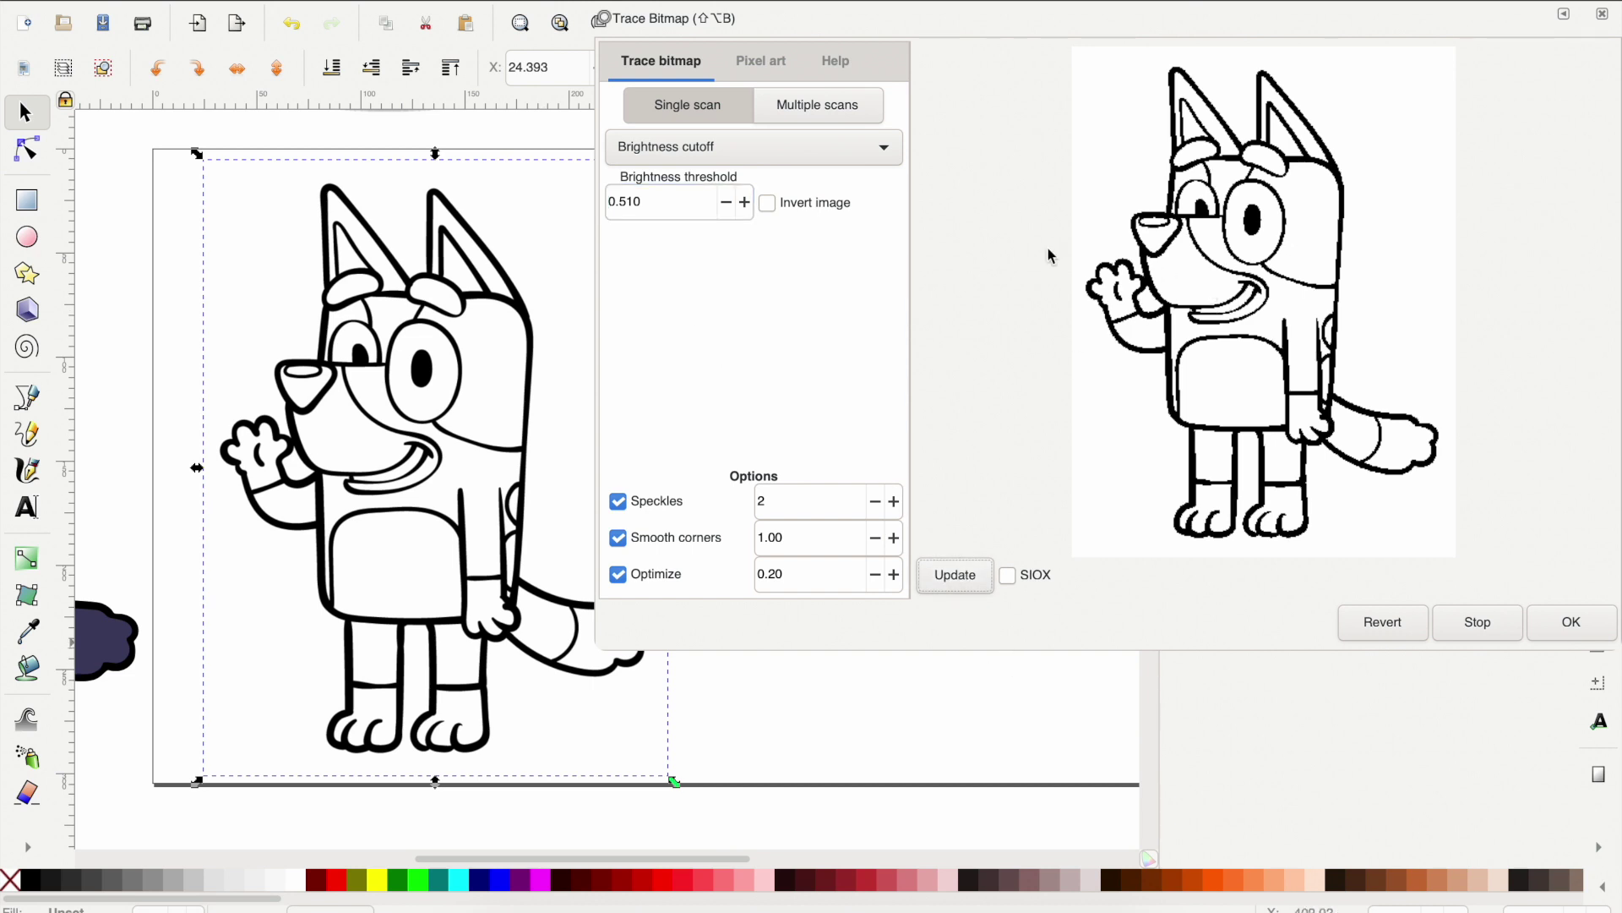
Try a trace brightness threshold of 0.690 and update the preview.
click(745, 202)
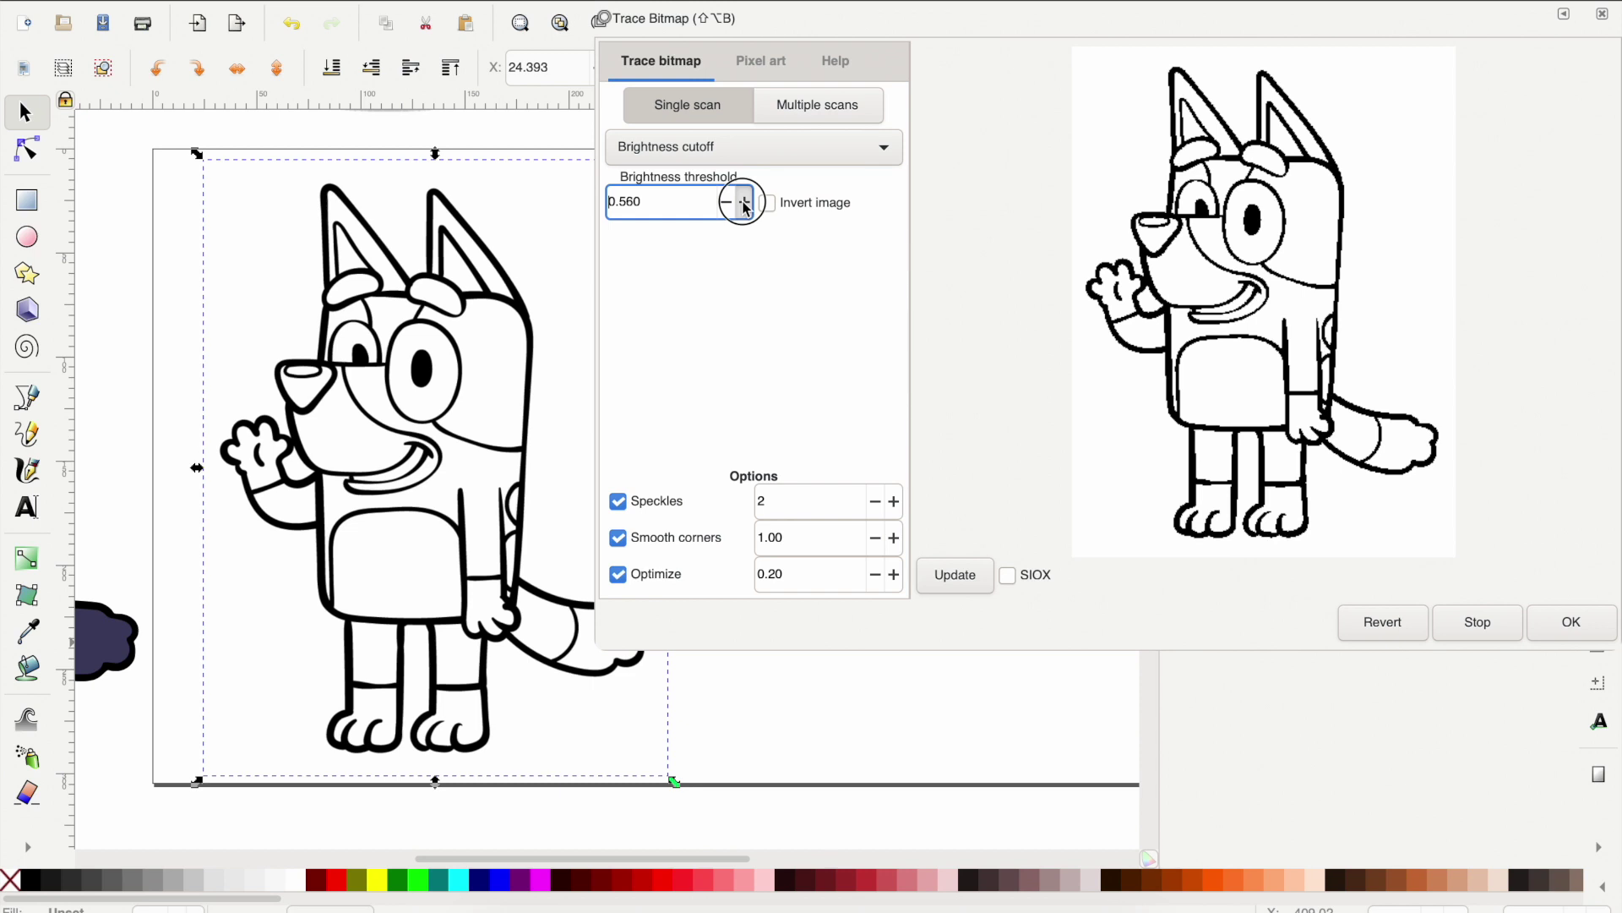
click(745, 203)
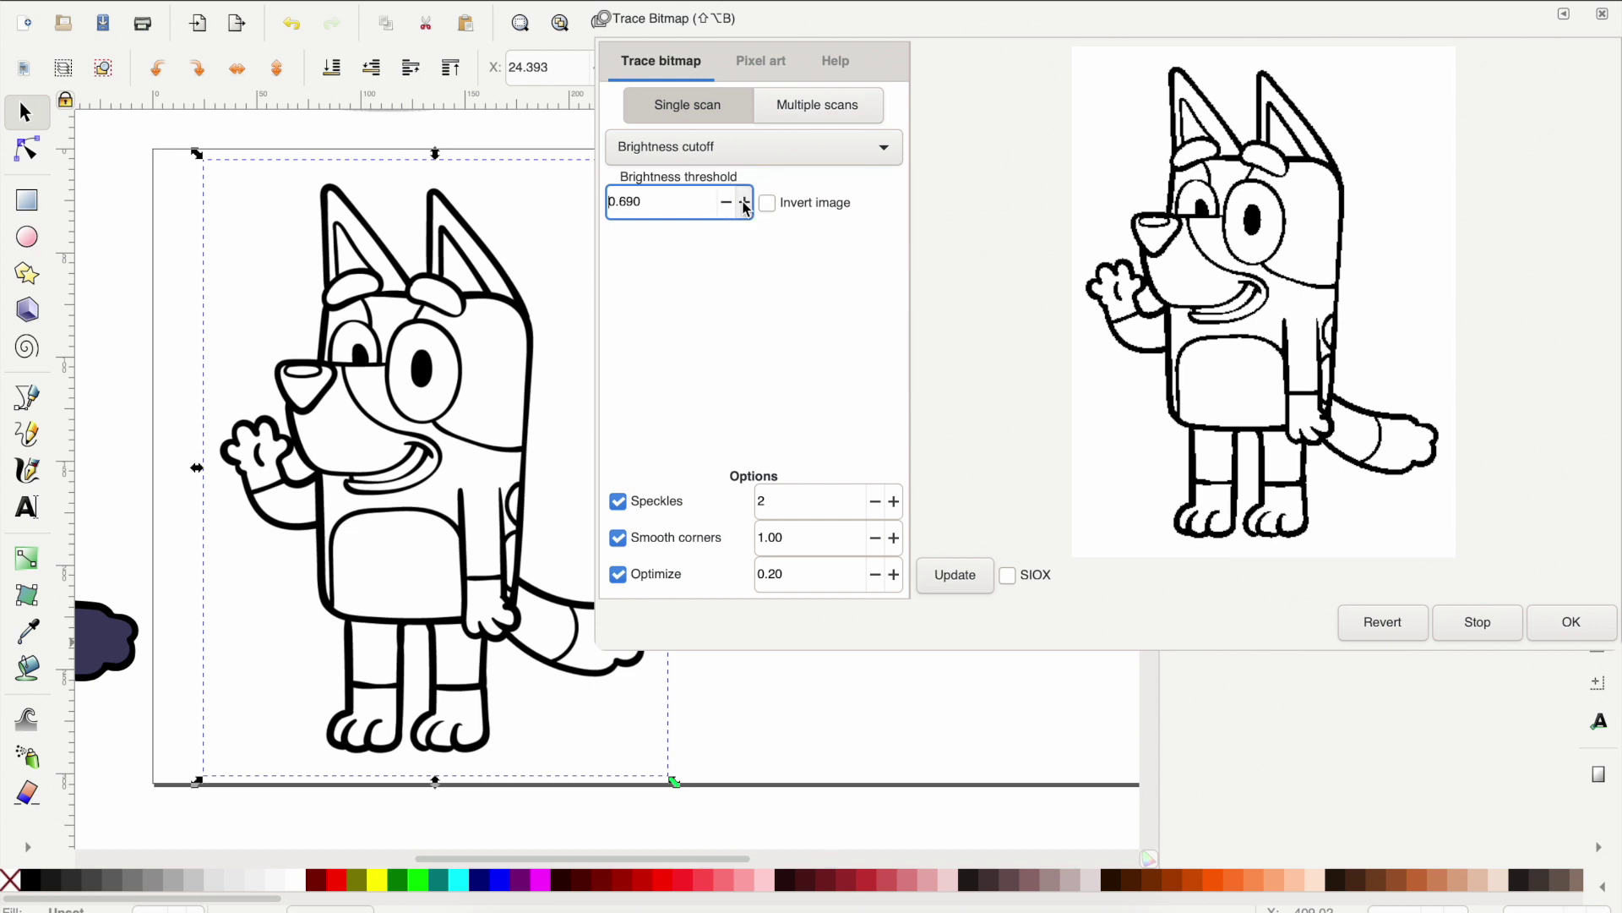
click(964, 583)
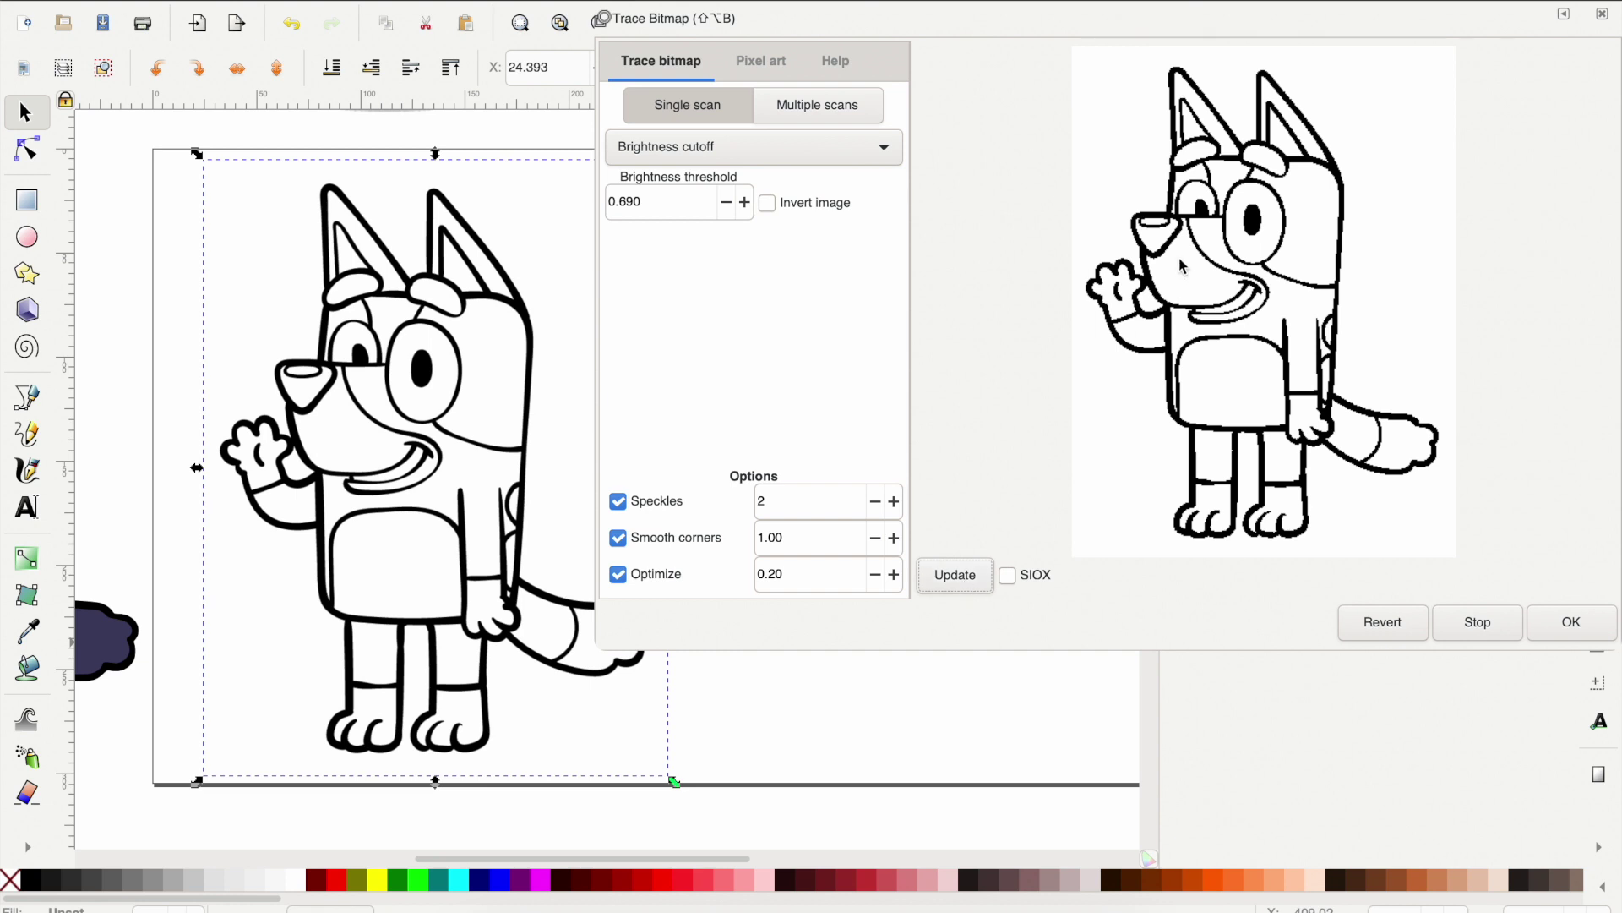
Try the maximum trace brightness threshold of 1.000 and update the preview.
click(745, 204)
click(746, 203)
click(745, 203)
click(746, 203)
click(746, 203)
click(746, 203)
click(746, 203)
click(746, 203)
click(951, 578)
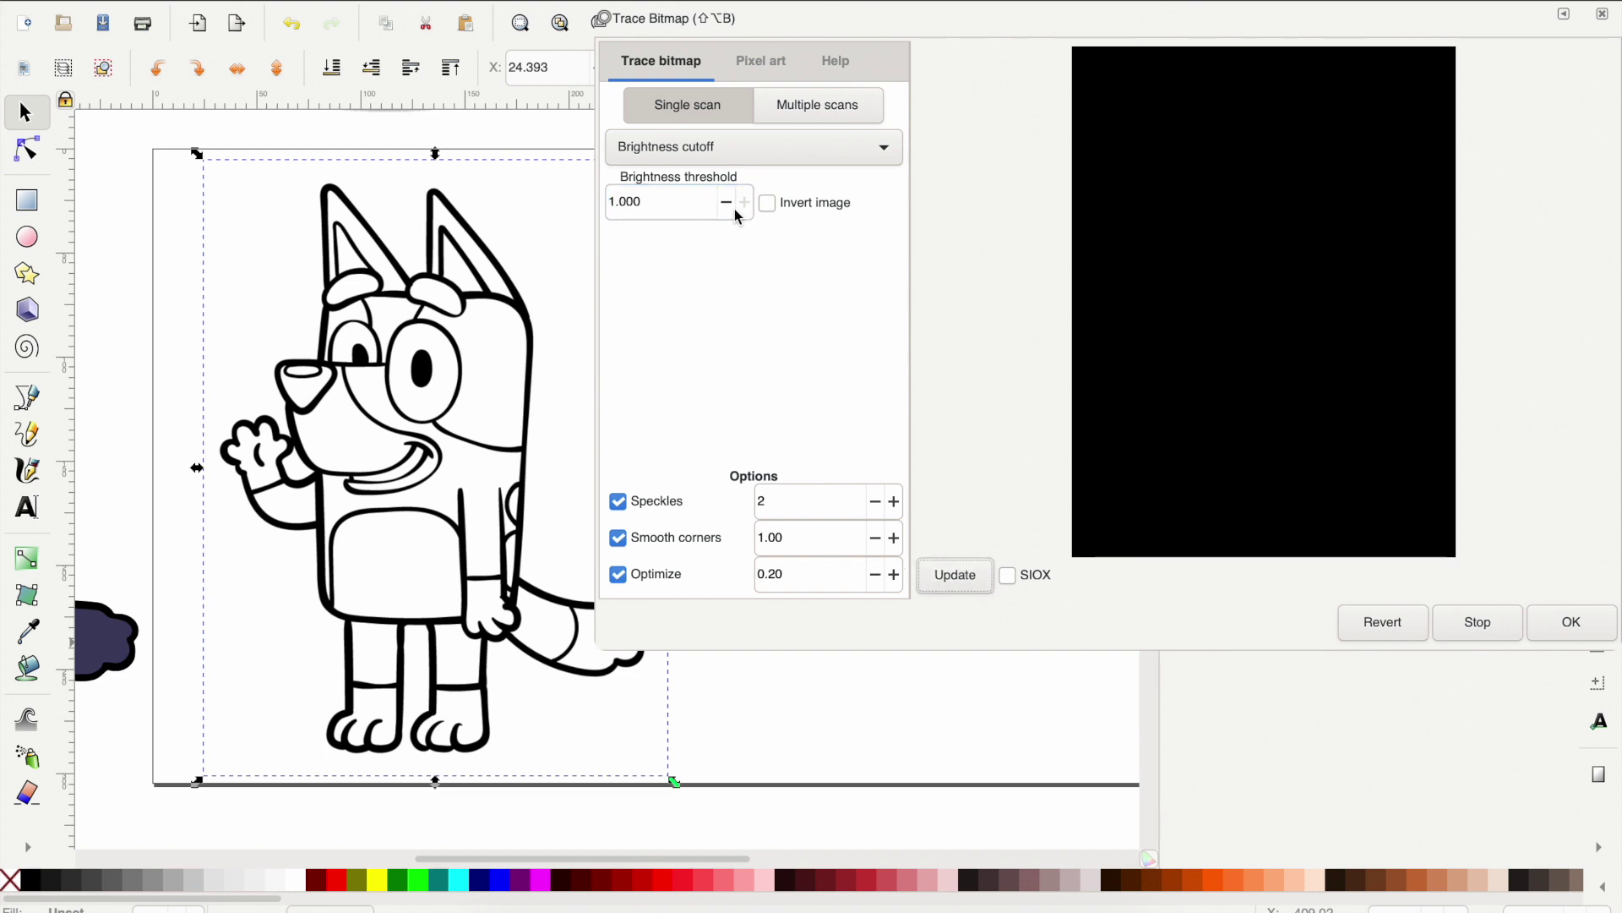
Set the brightness threshold to 0.550 and apply the single-scan trace to the outline image.
click(725, 203)
click(951, 578)
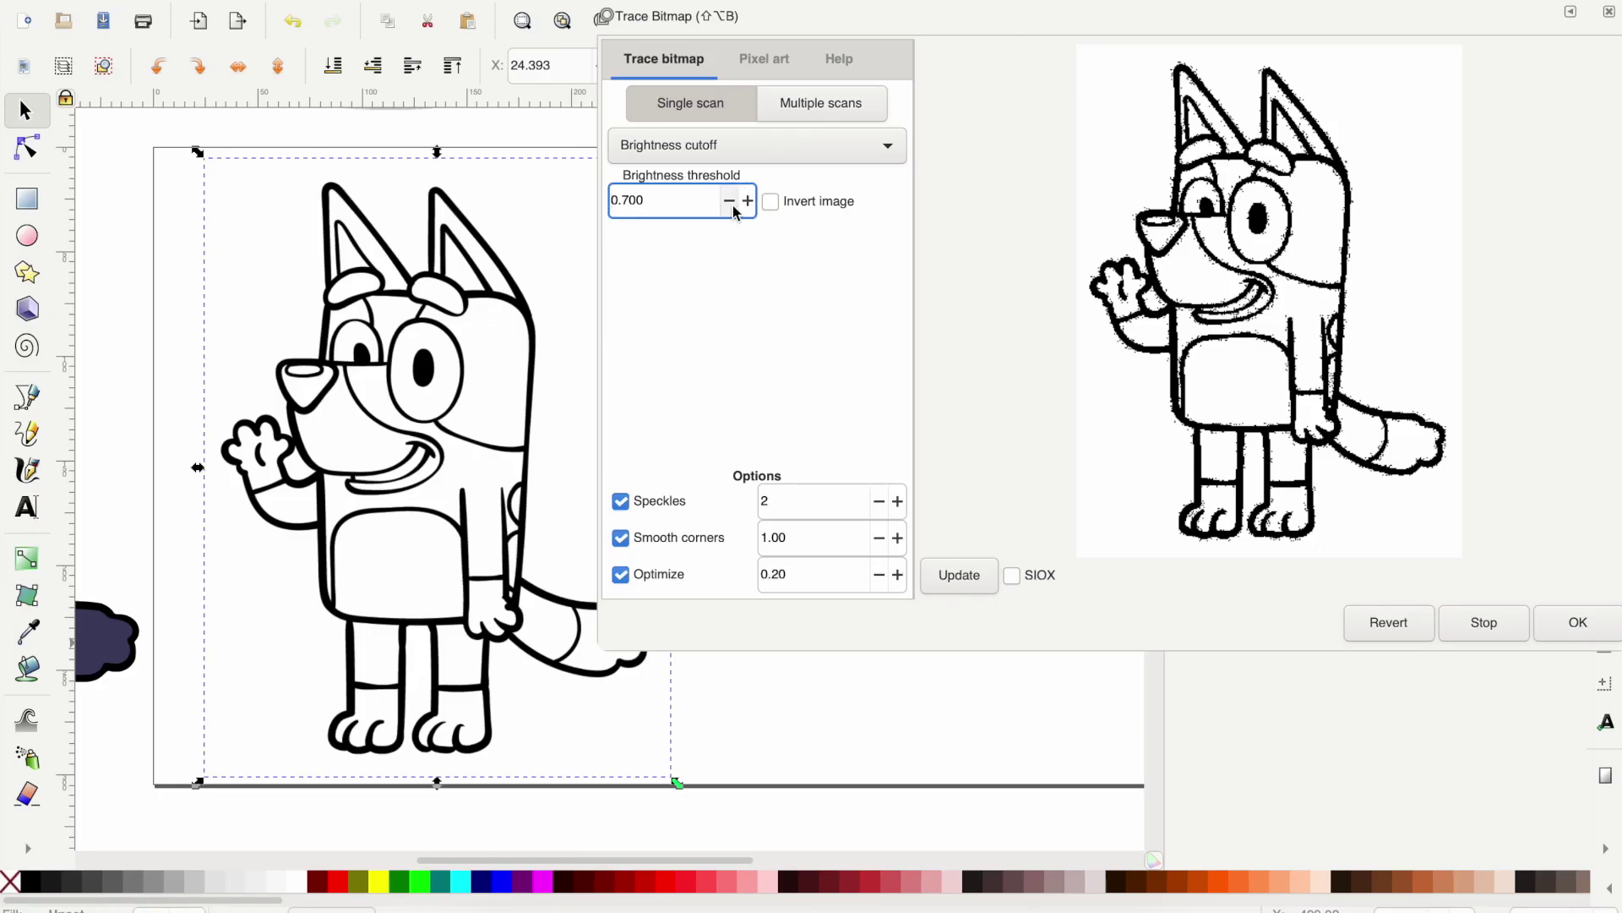
click(729, 201)
click(729, 200)
click(728, 200)
click(728, 201)
click(728, 200)
click(728, 200)
click(729, 201)
click(728, 200)
click(729, 200)
click(729, 200)
click(962, 578)
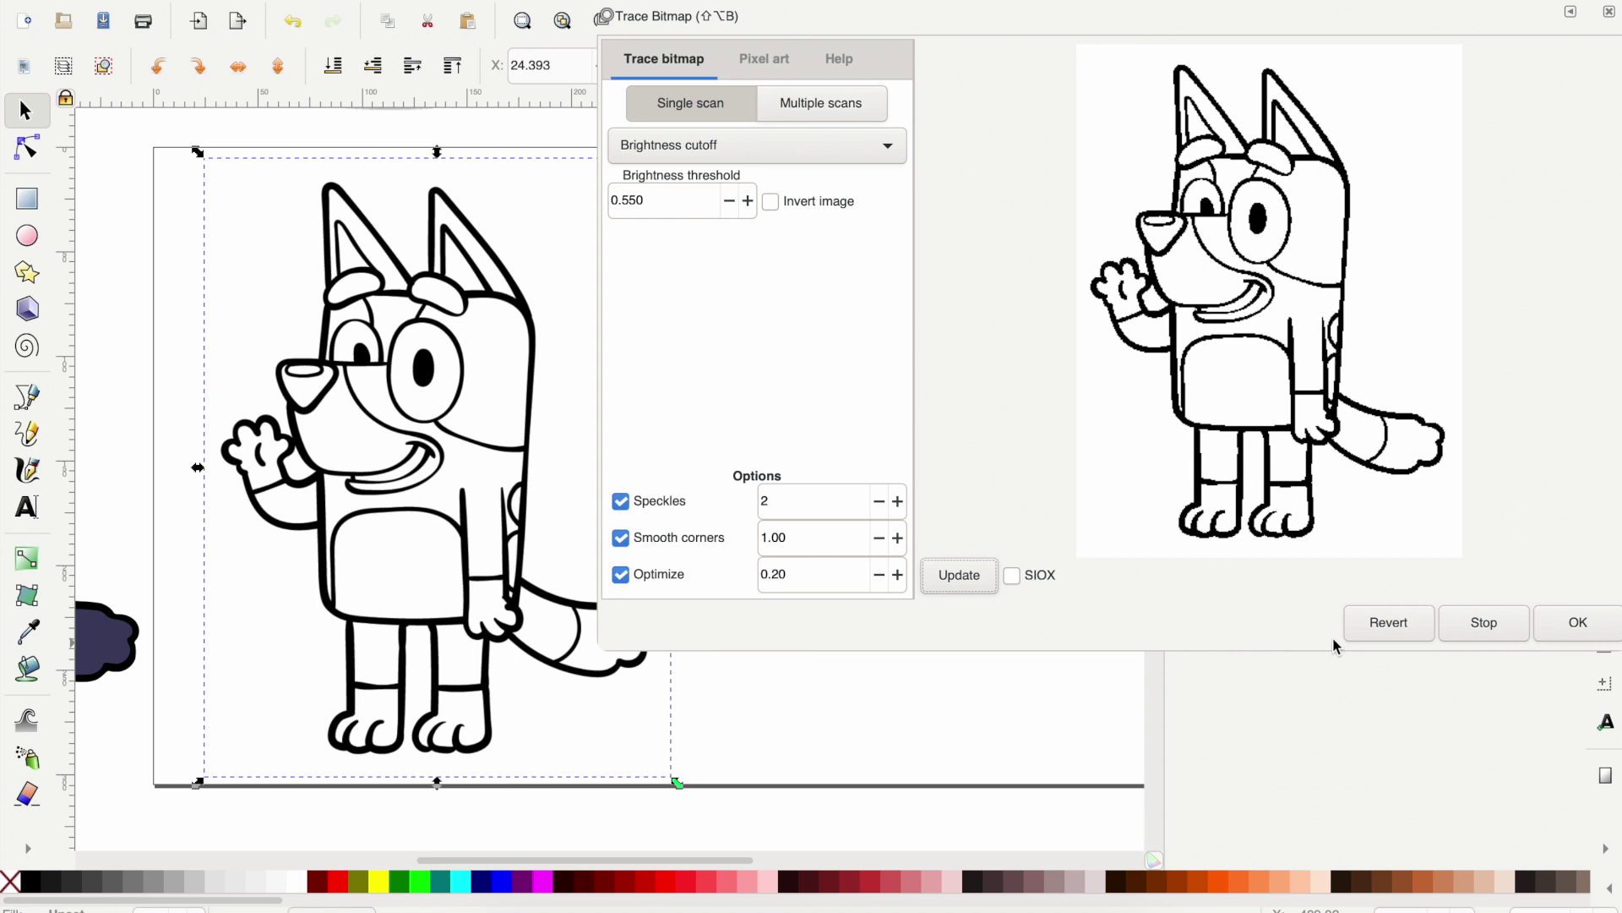
click(973, 570)
click(1616, 625)
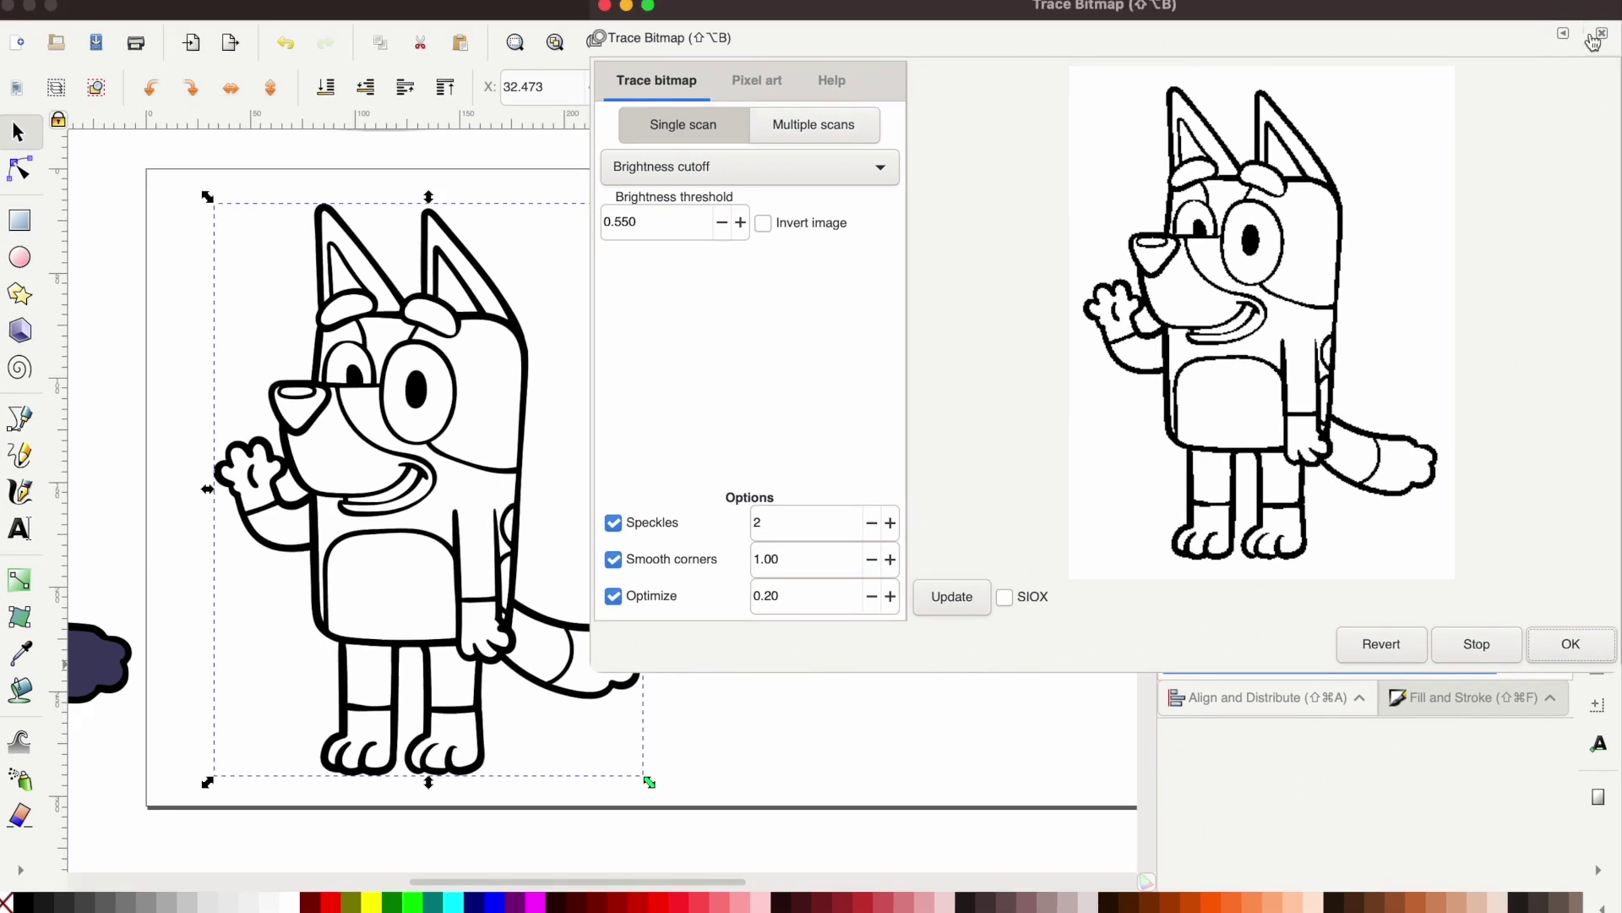
click(1601, 41)
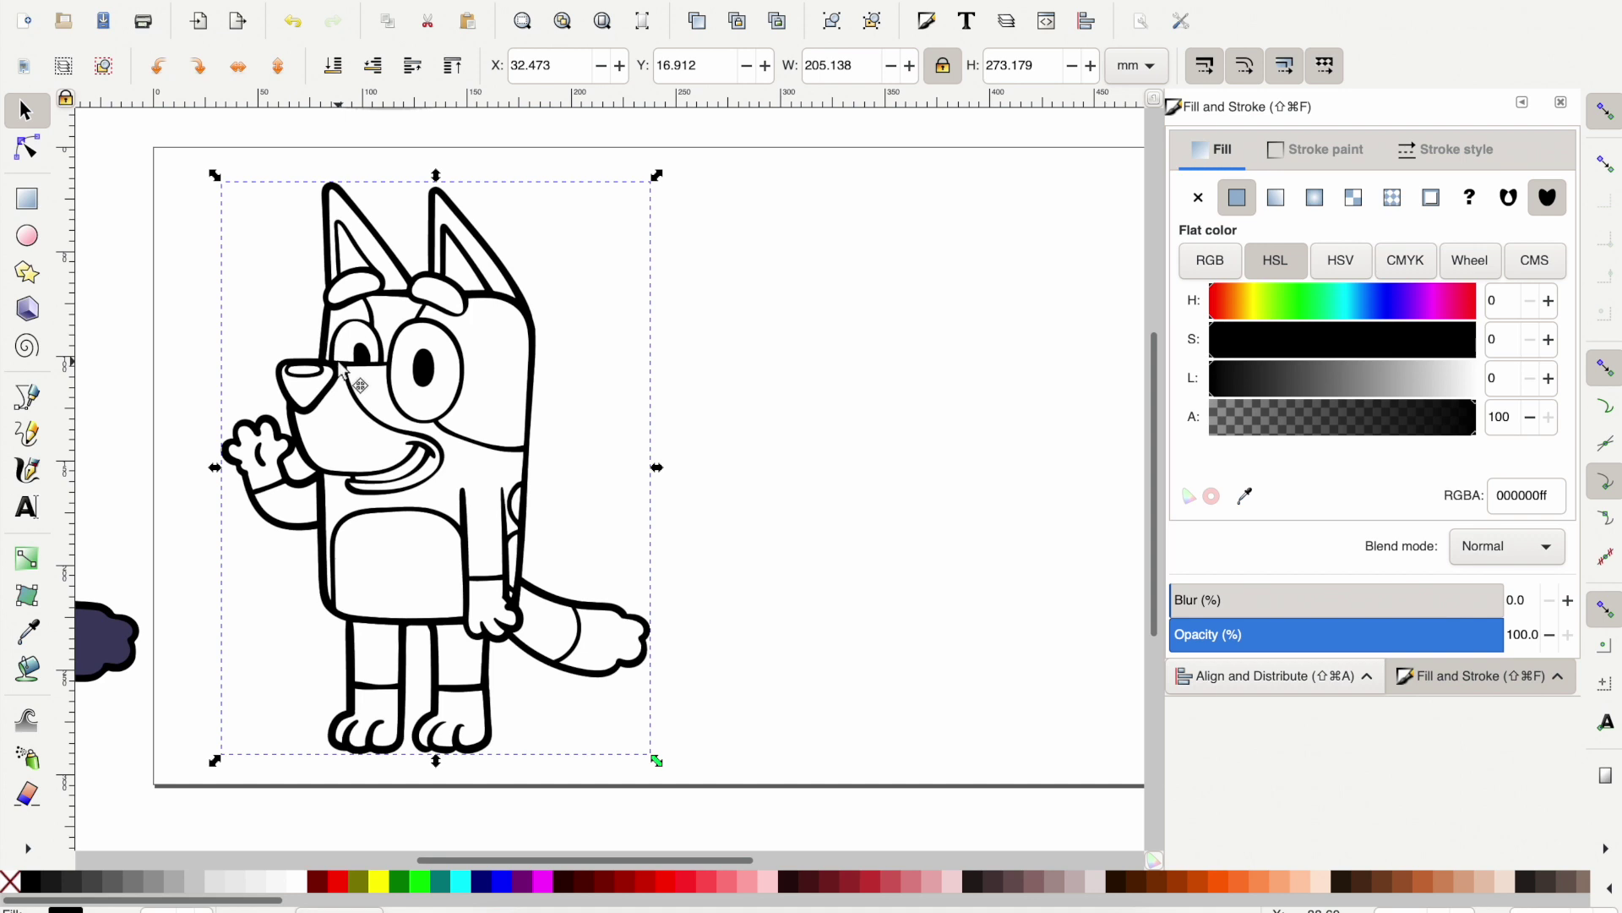
Move the traced outline off the original image, placing it beside the original on the empty part of the page.
mouse_move(340, 363)
mouse_down()
mouse_move(677, 384)
mouse_move(760, 373)
mouse_up()
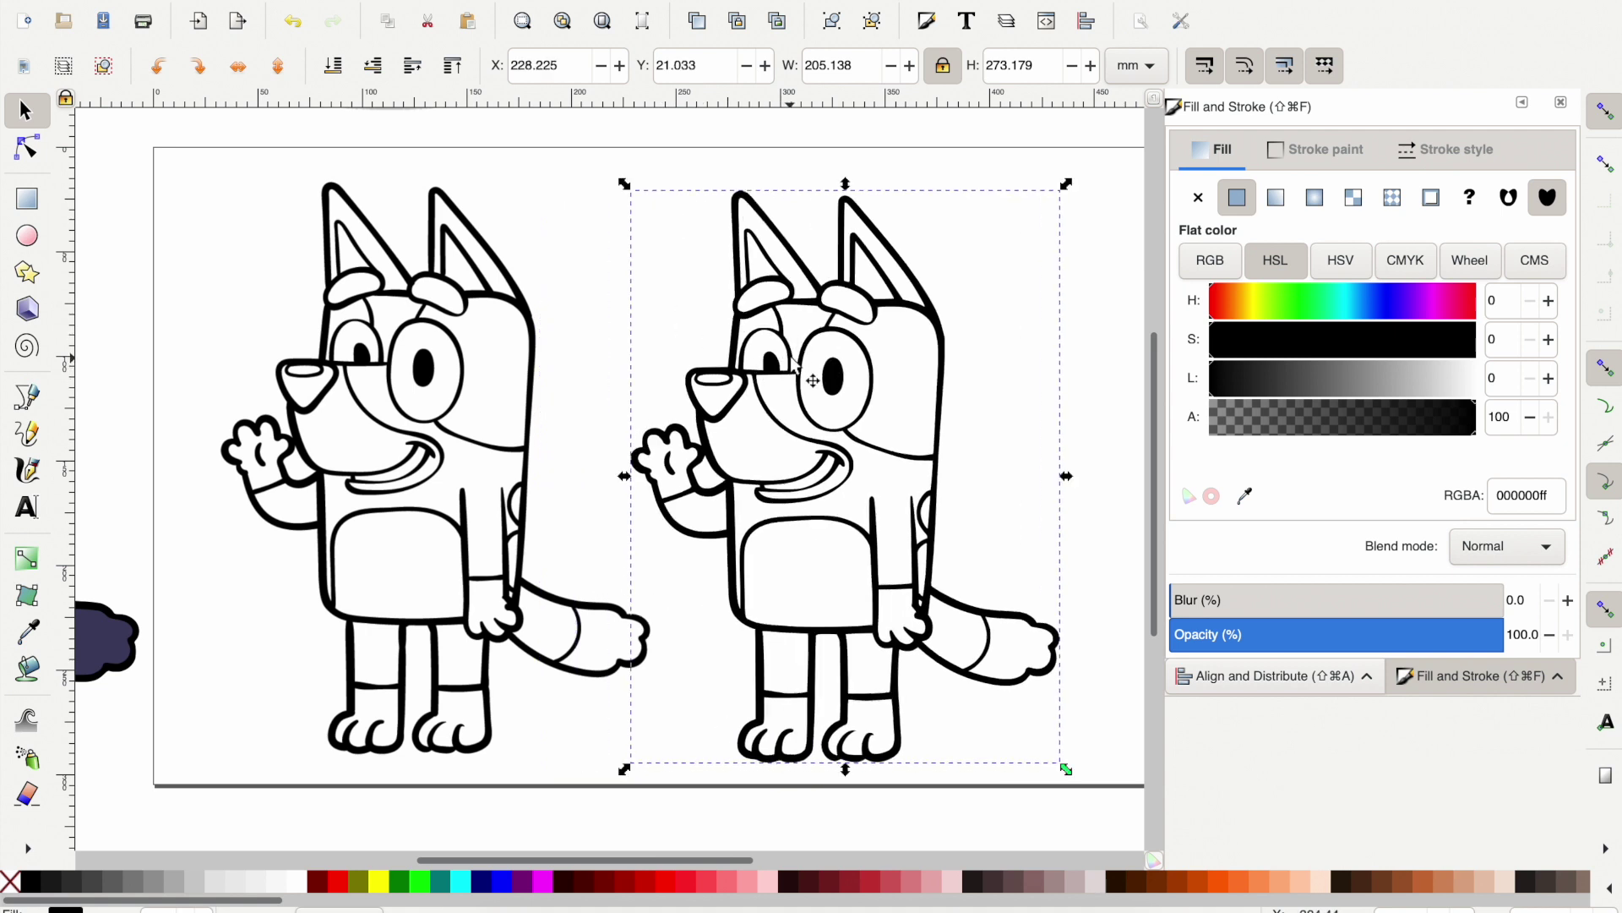
drag(793, 362, 790, 394)
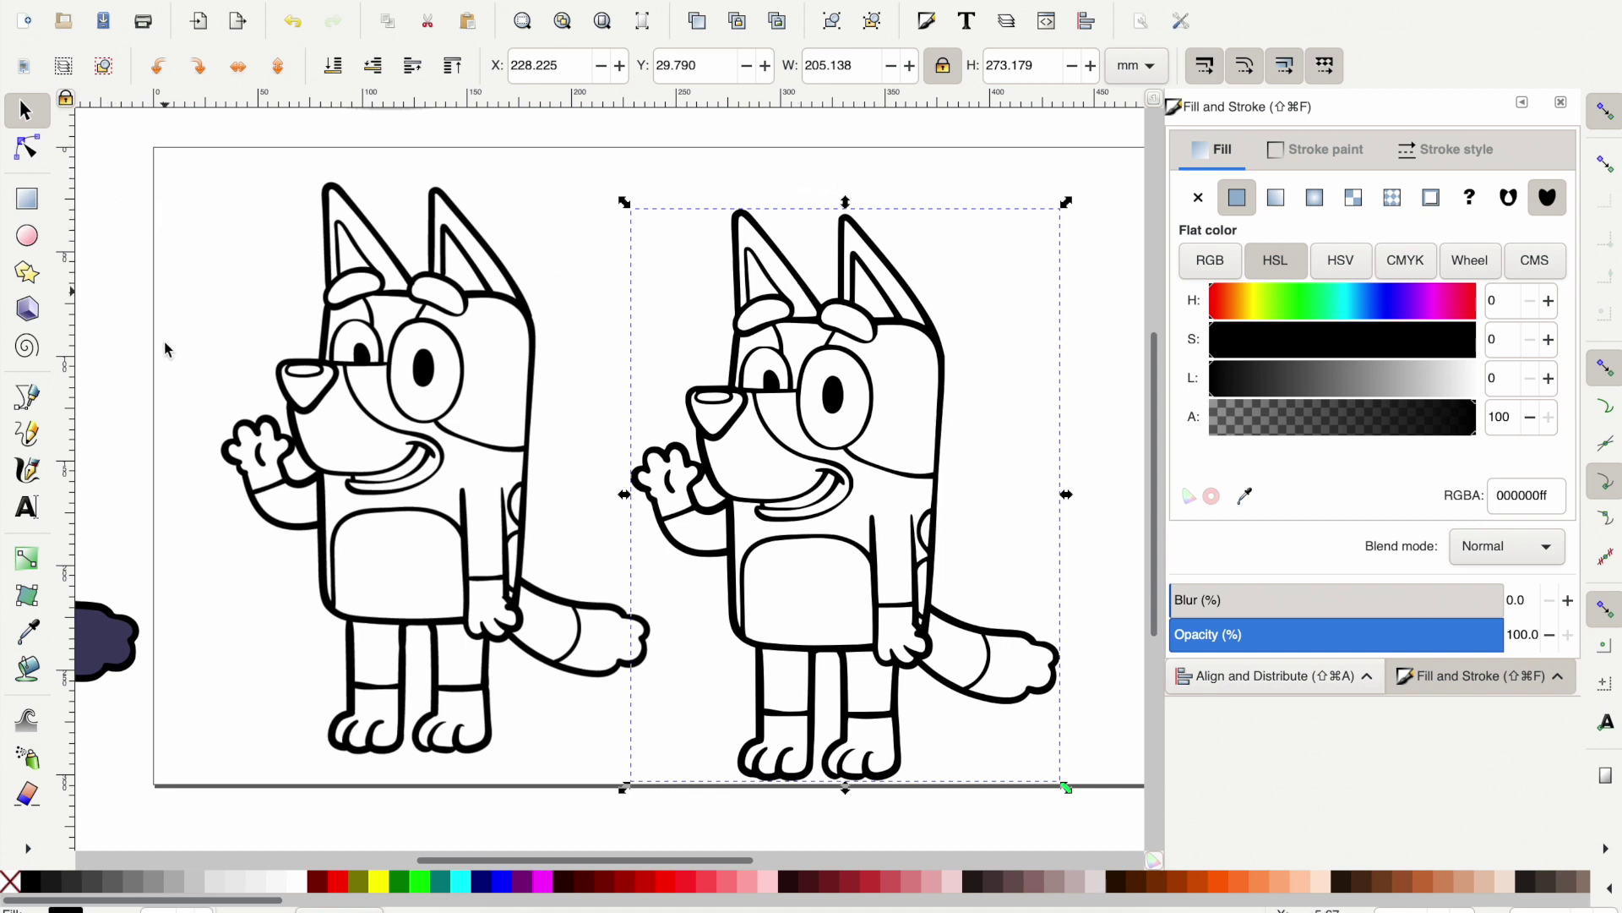
click(839, 425)
drag(839, 425, 836, 446)
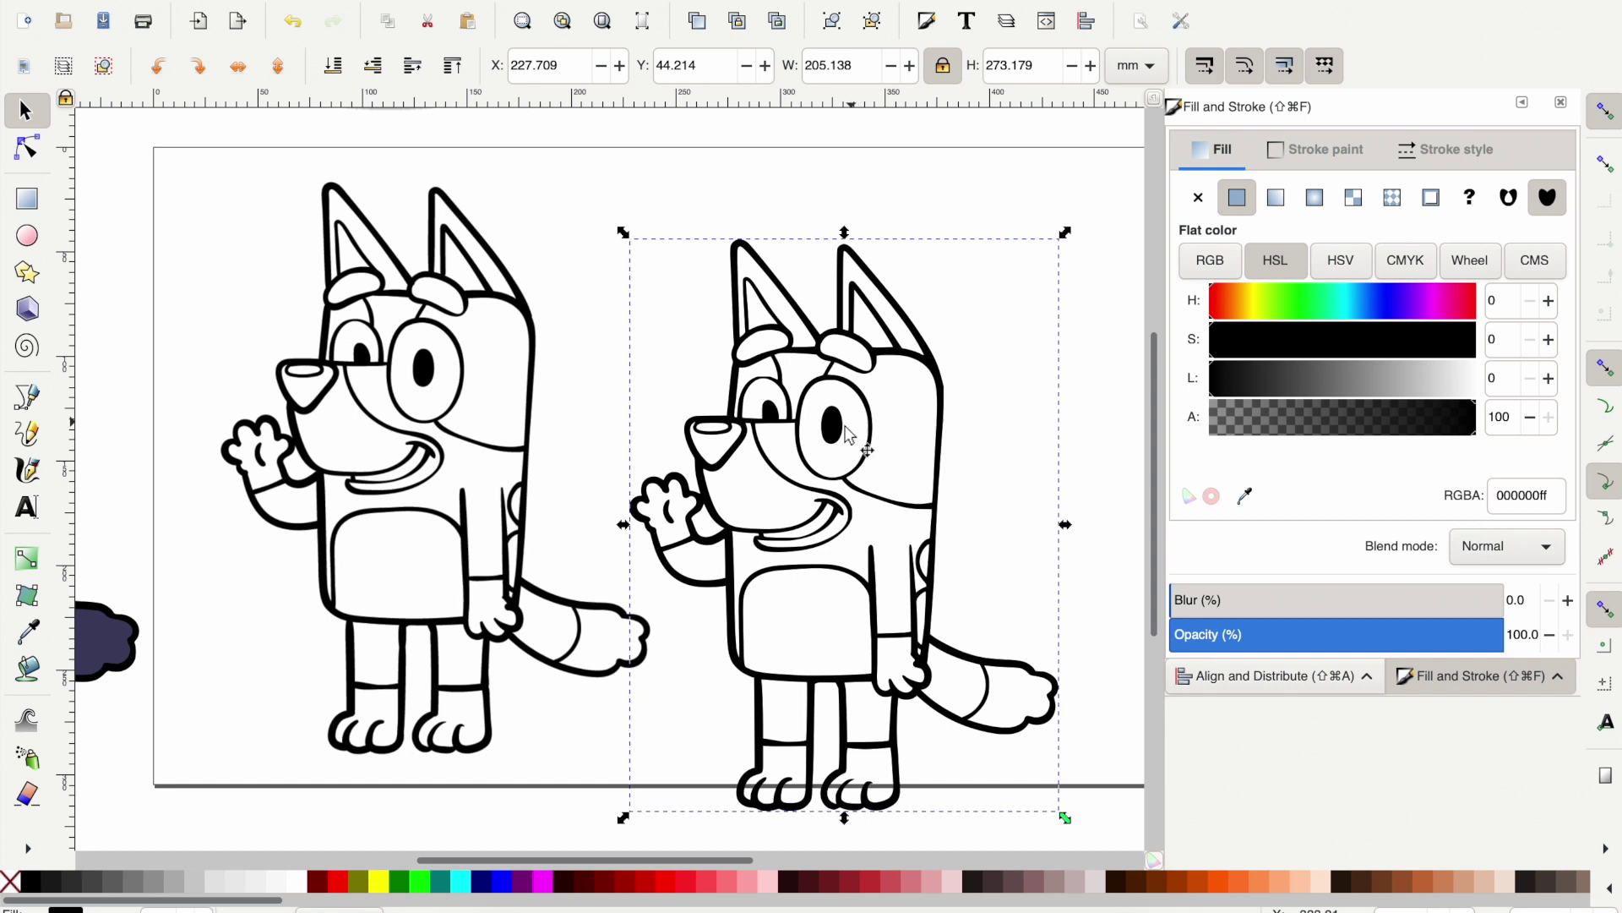
drag(913, 438, 933, 443)
Delete the original imported outline image, keeping only the traced outline.
click(427, 389)
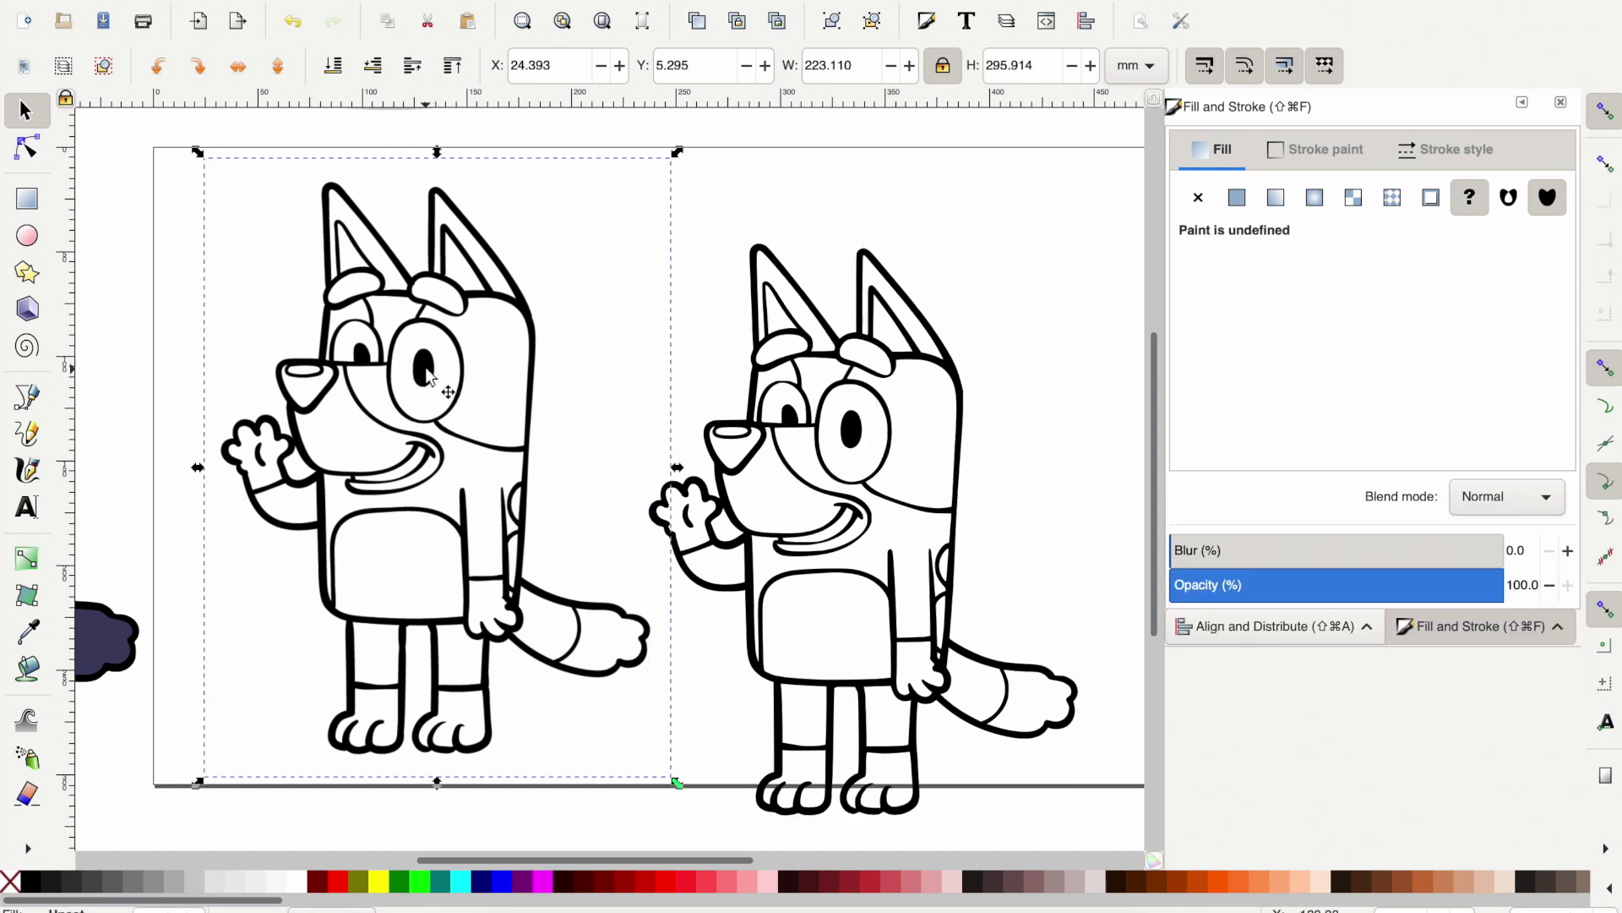
drag(431, 393, 431, 428)
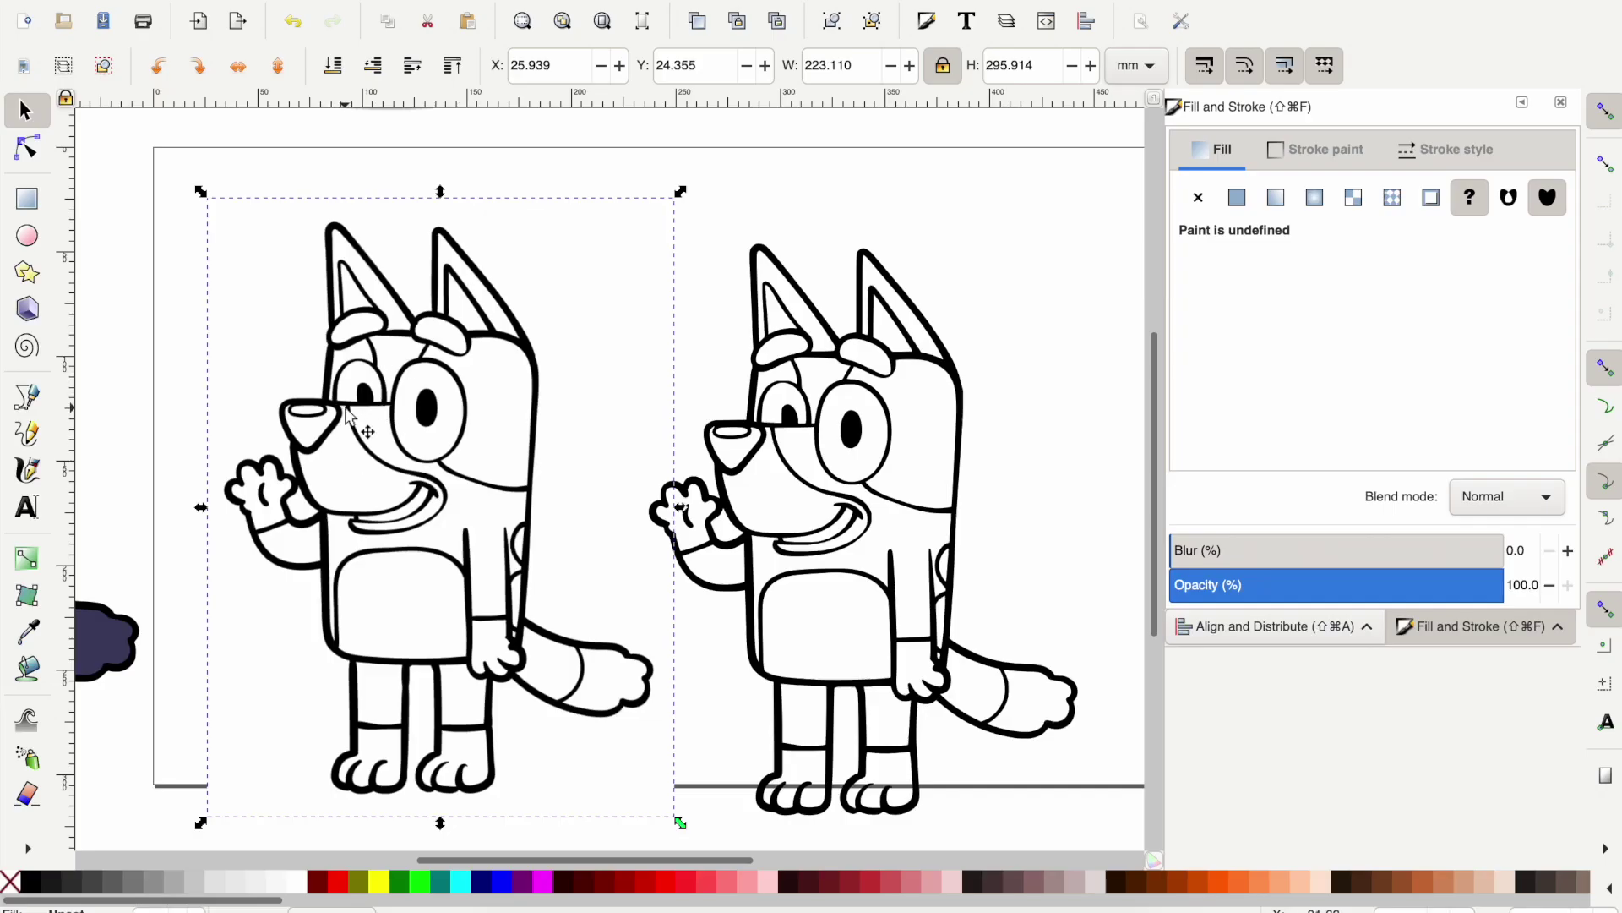
drag(332, 405, 326, 397)
key(Delete)
Move the traced outline to the left part of the page and deselect it.
click(760, 364)
drag(752, 352, 261, 362)
click(540, 384)
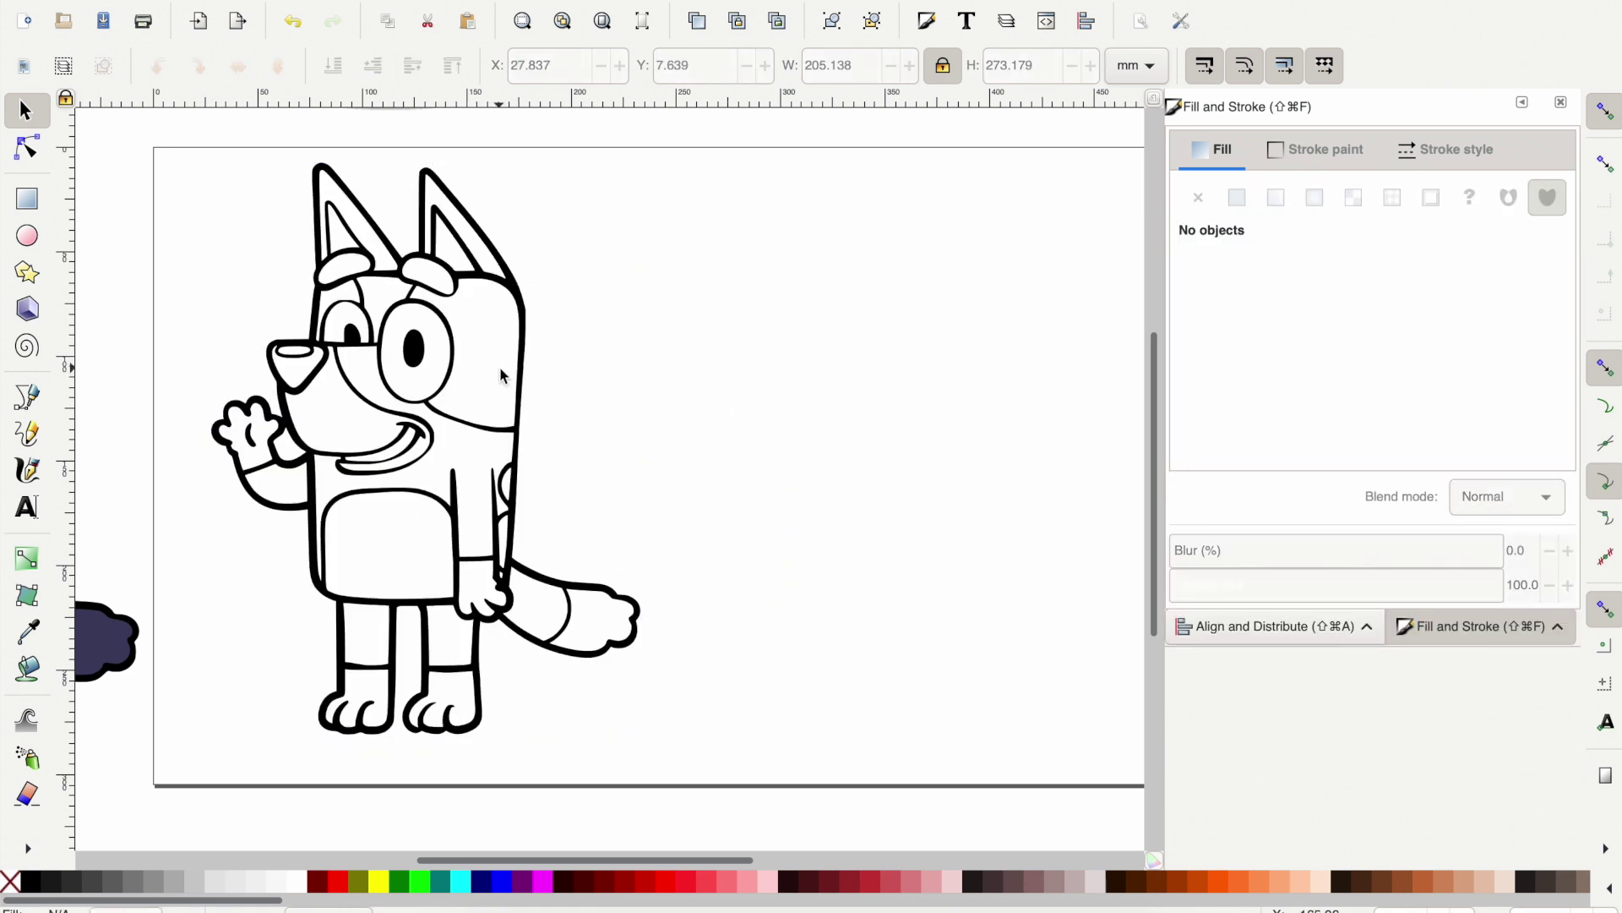
Position the coloured Bluey reference image just outside the page's left edge, beside the traced outline.
click(448, 372)
scroll(452, 373, left, 6)
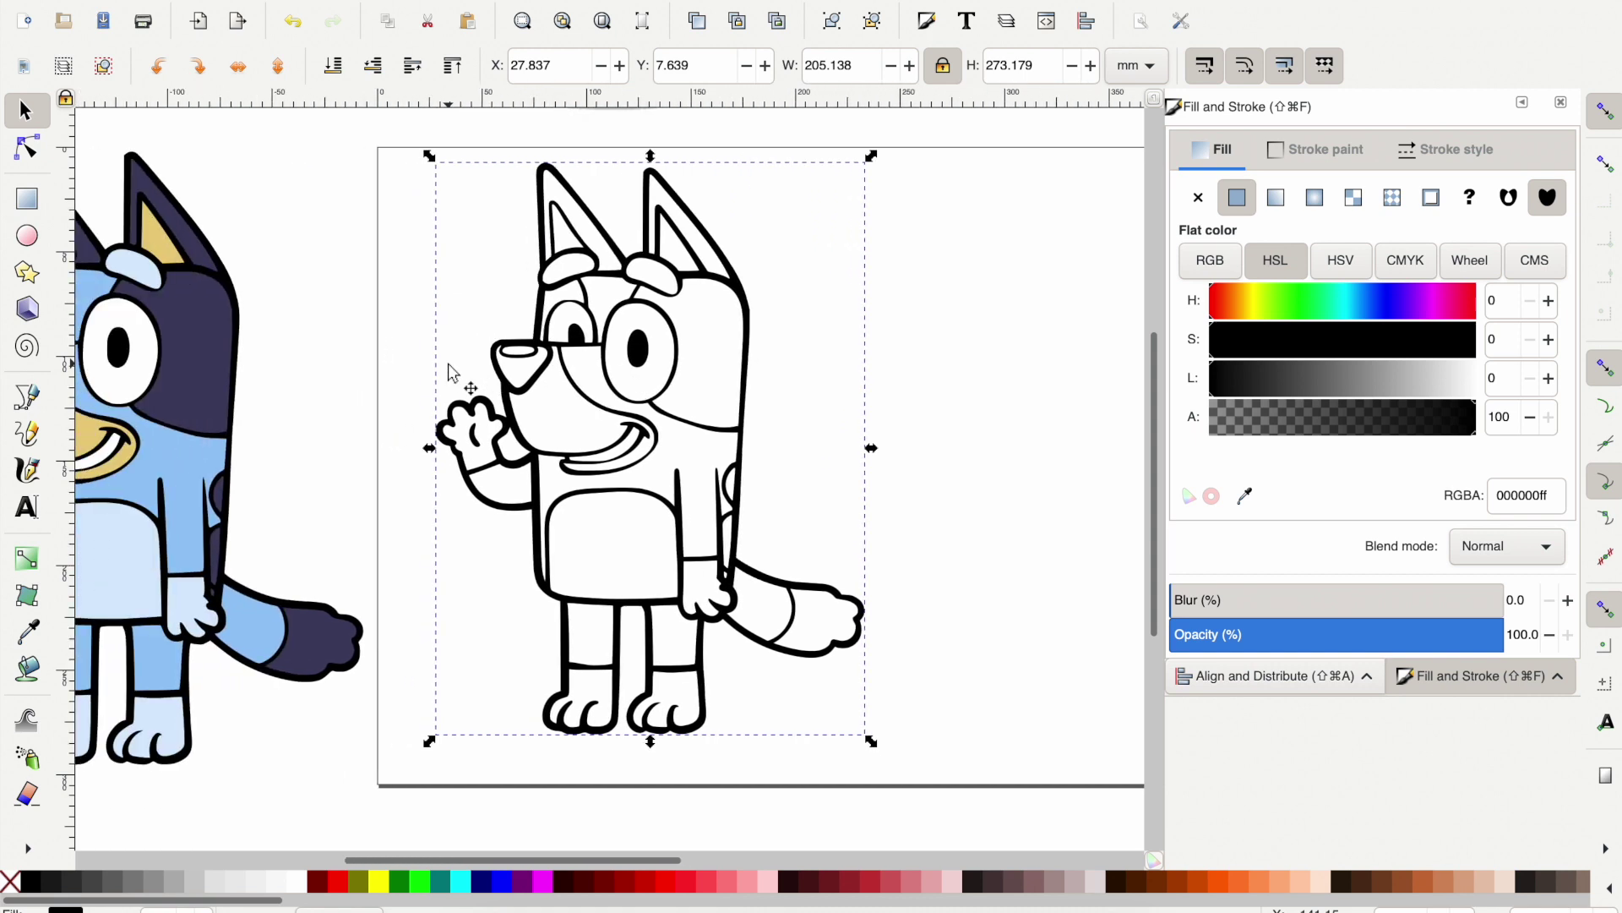
scroll(450, 373, right, 1)
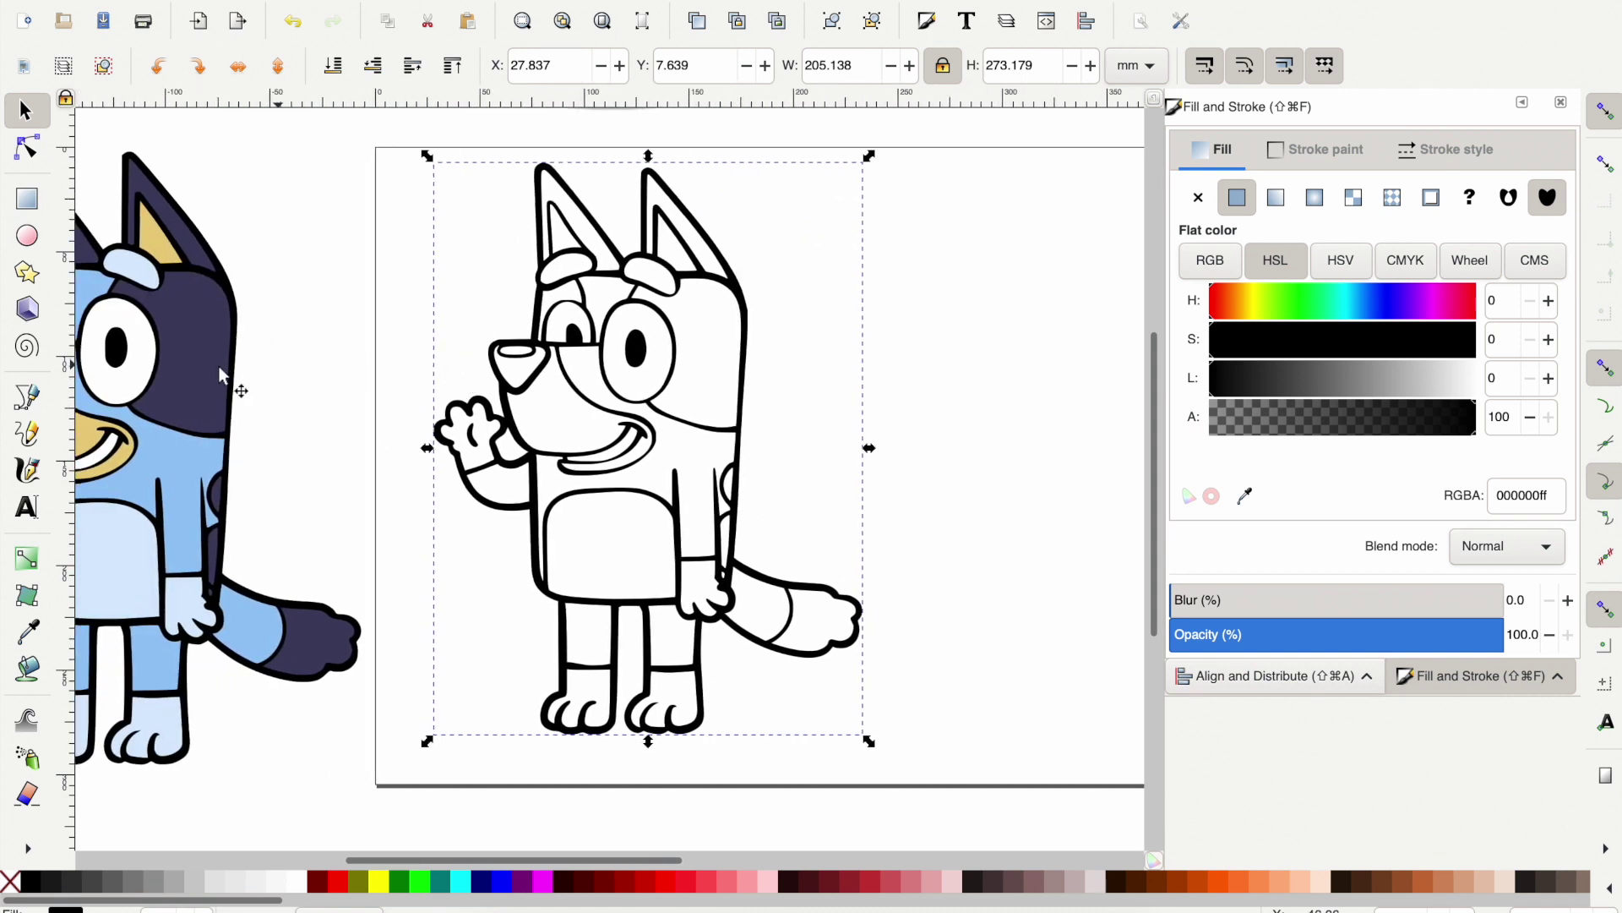
mouse_move(214, 367)
mouse_down()
mouse_move(236, 362)
mouse_move(221, 370)
mouse_up()
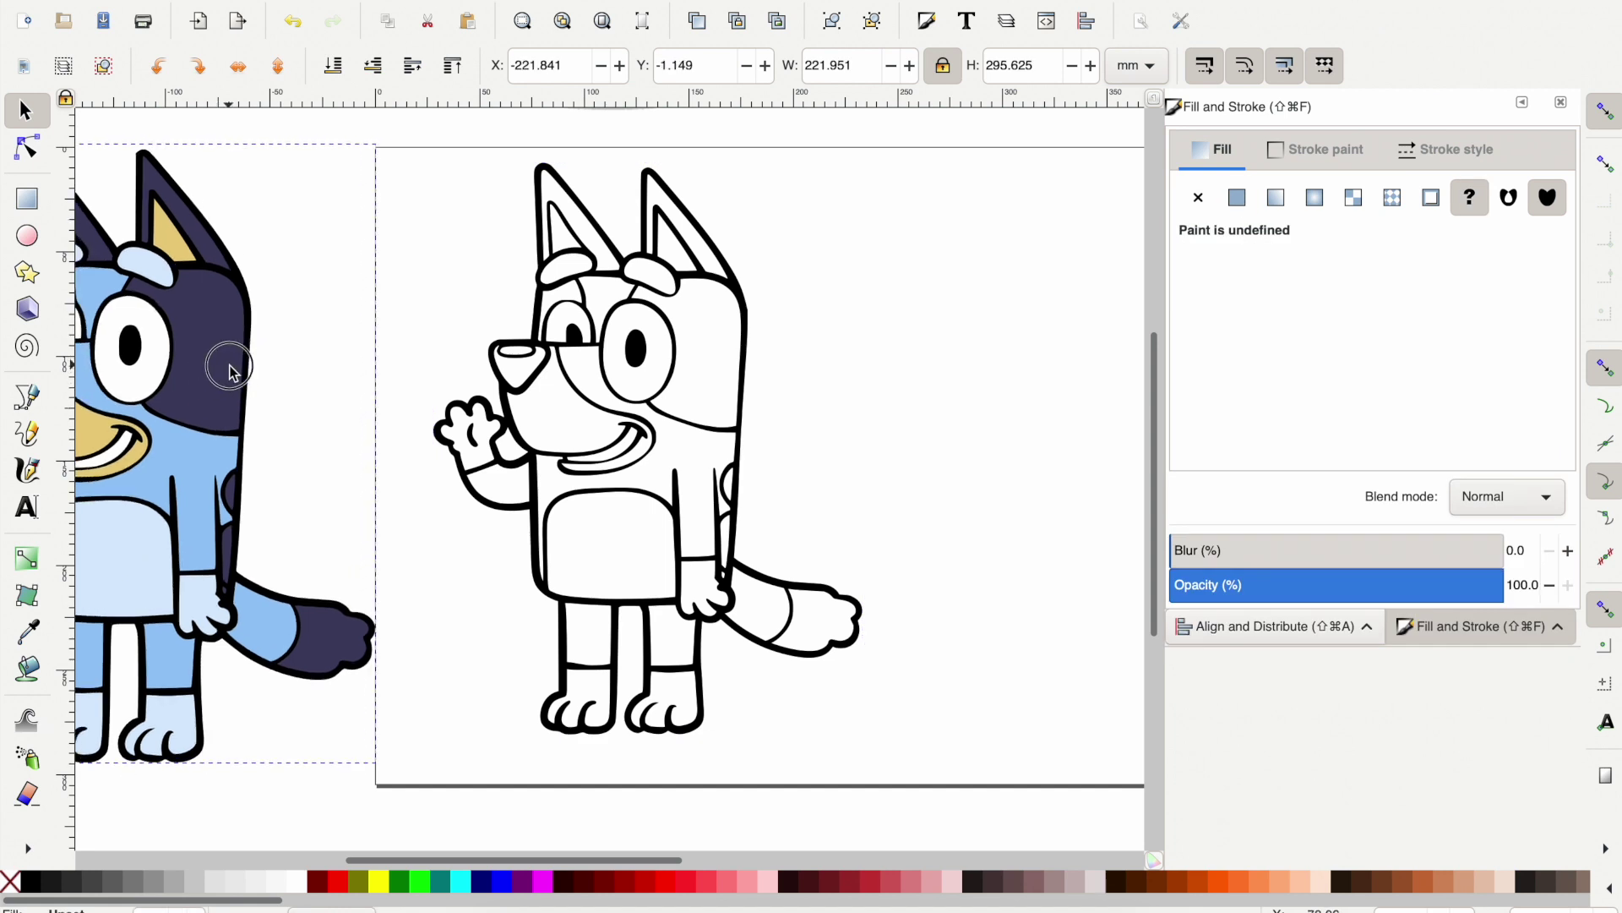
Break apart the traced Bluey outline into separate shapes.
click(643, 359)
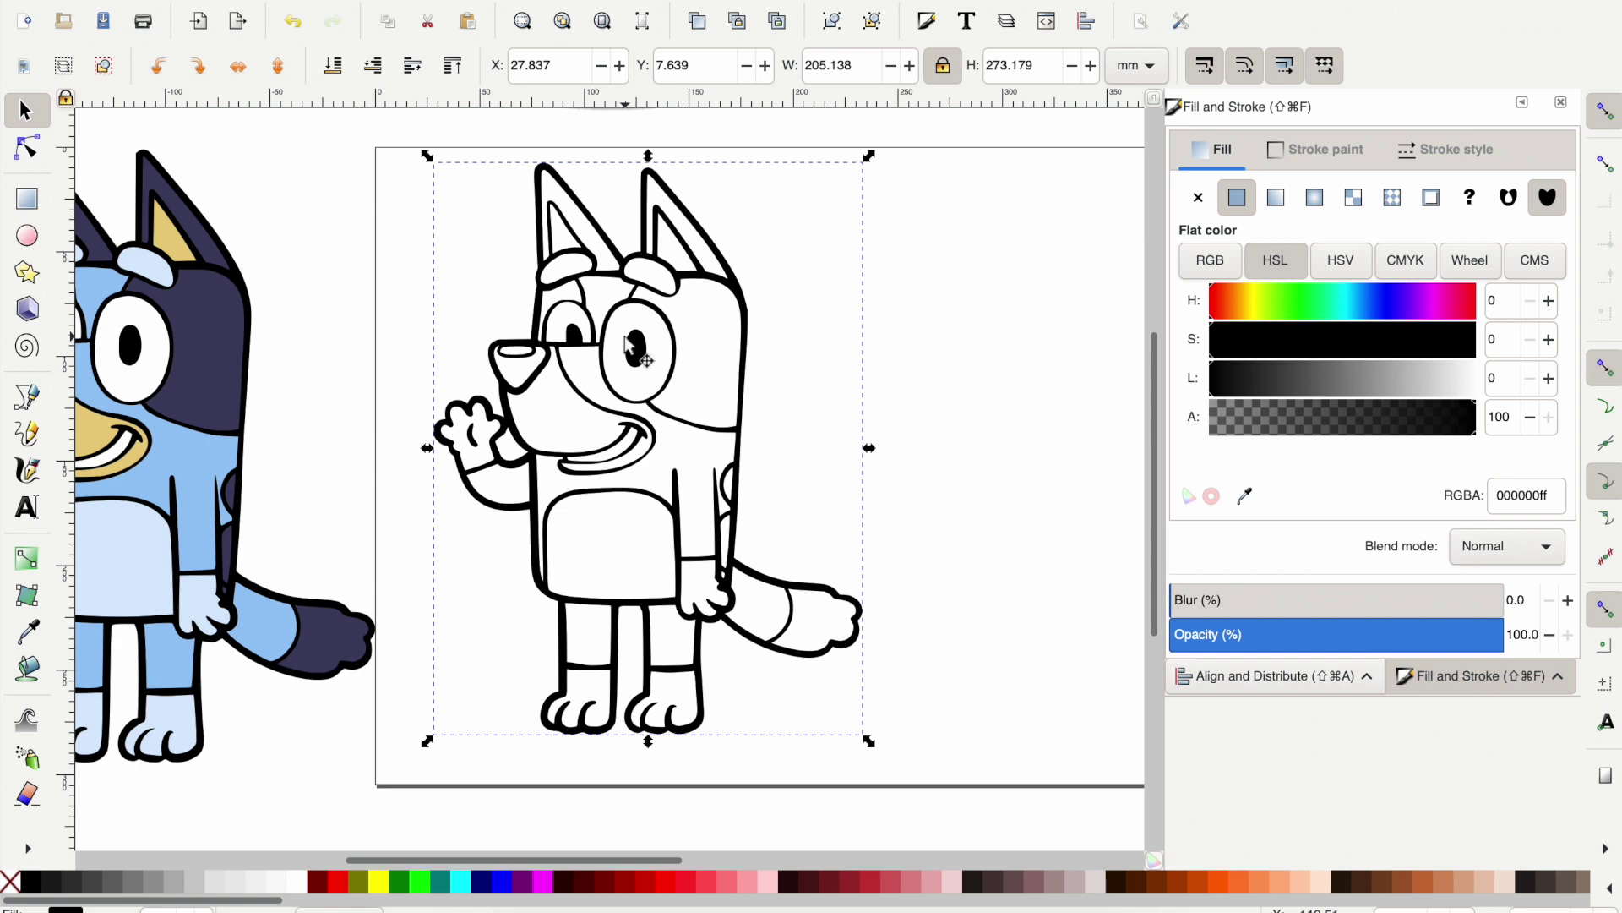
key(super+shift+k)
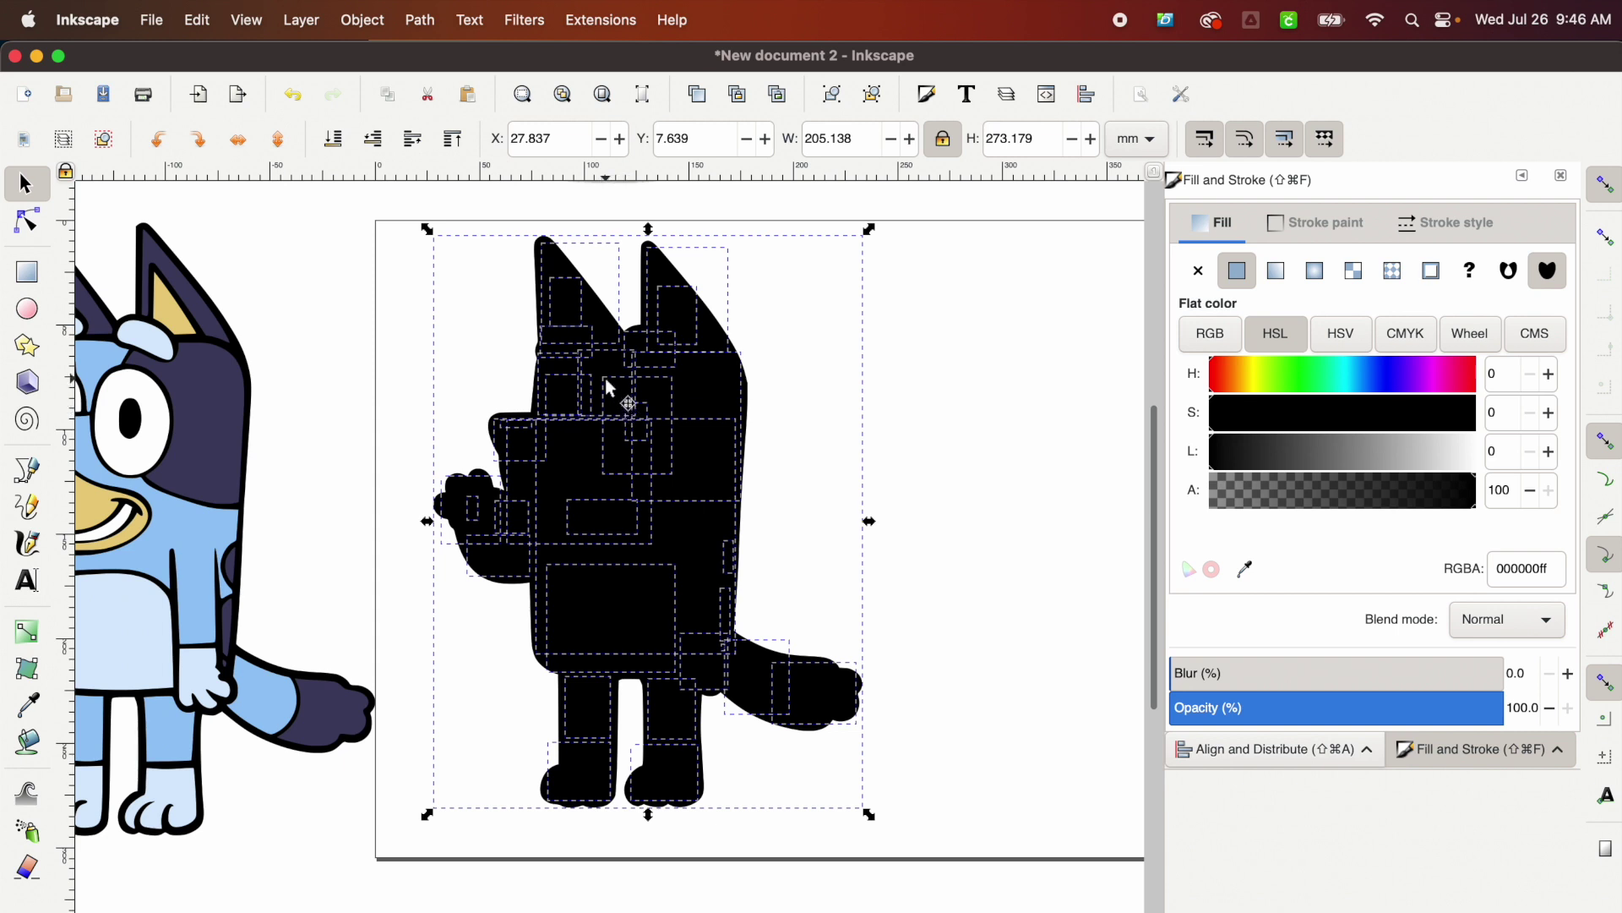
Apply Break Apart again to the selected Bluey shapes and clear the selection.
click(420, 20)
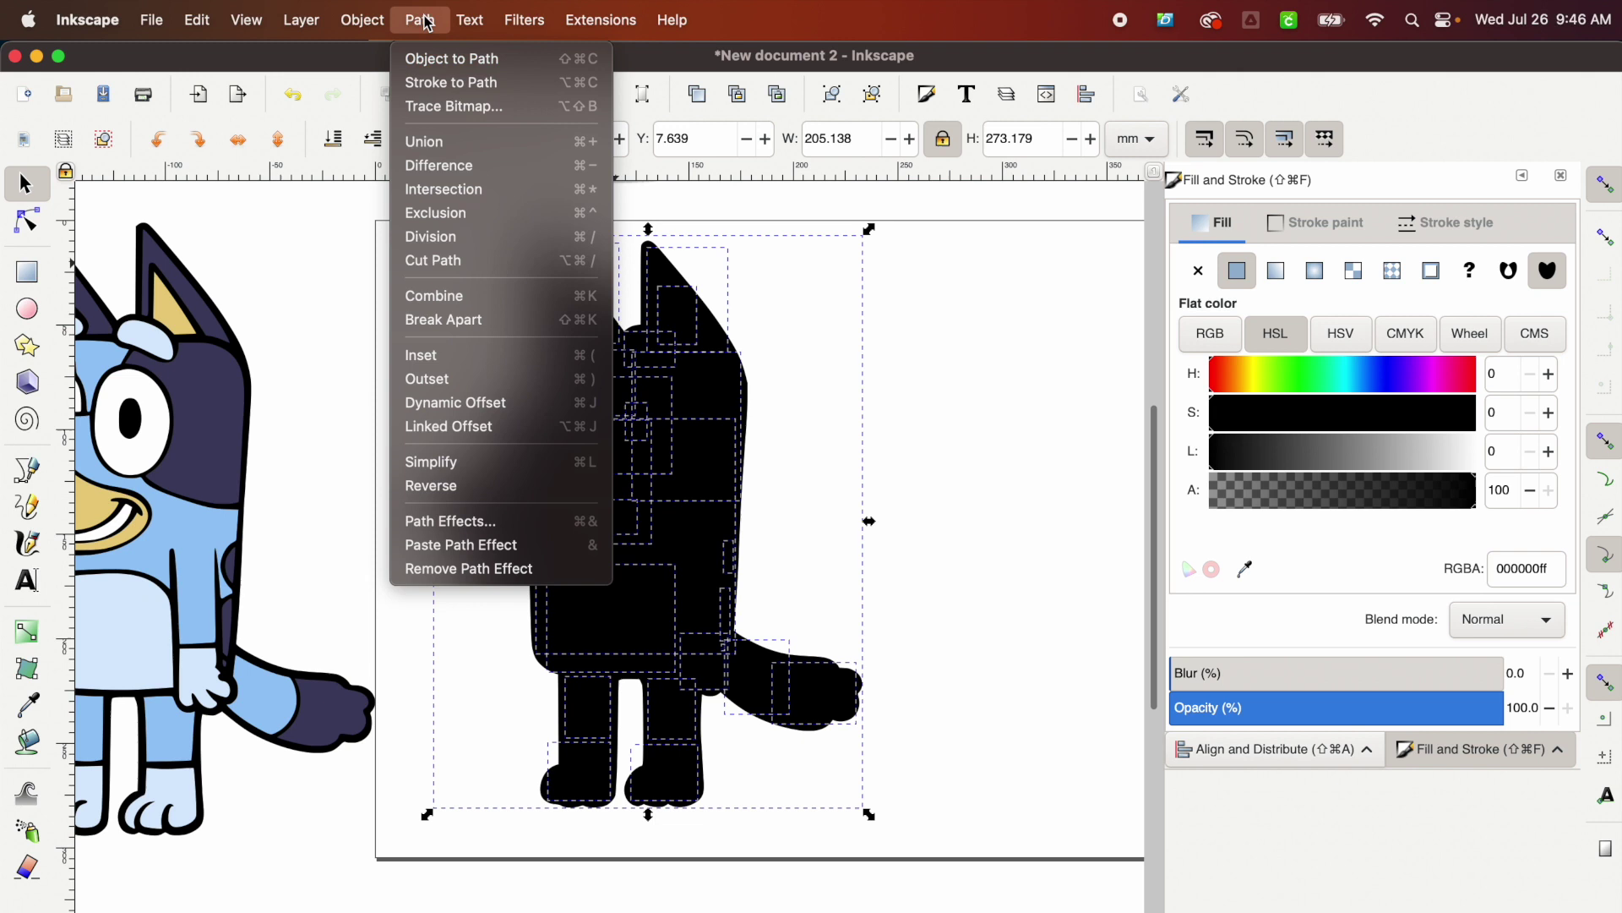
click(476, 321)
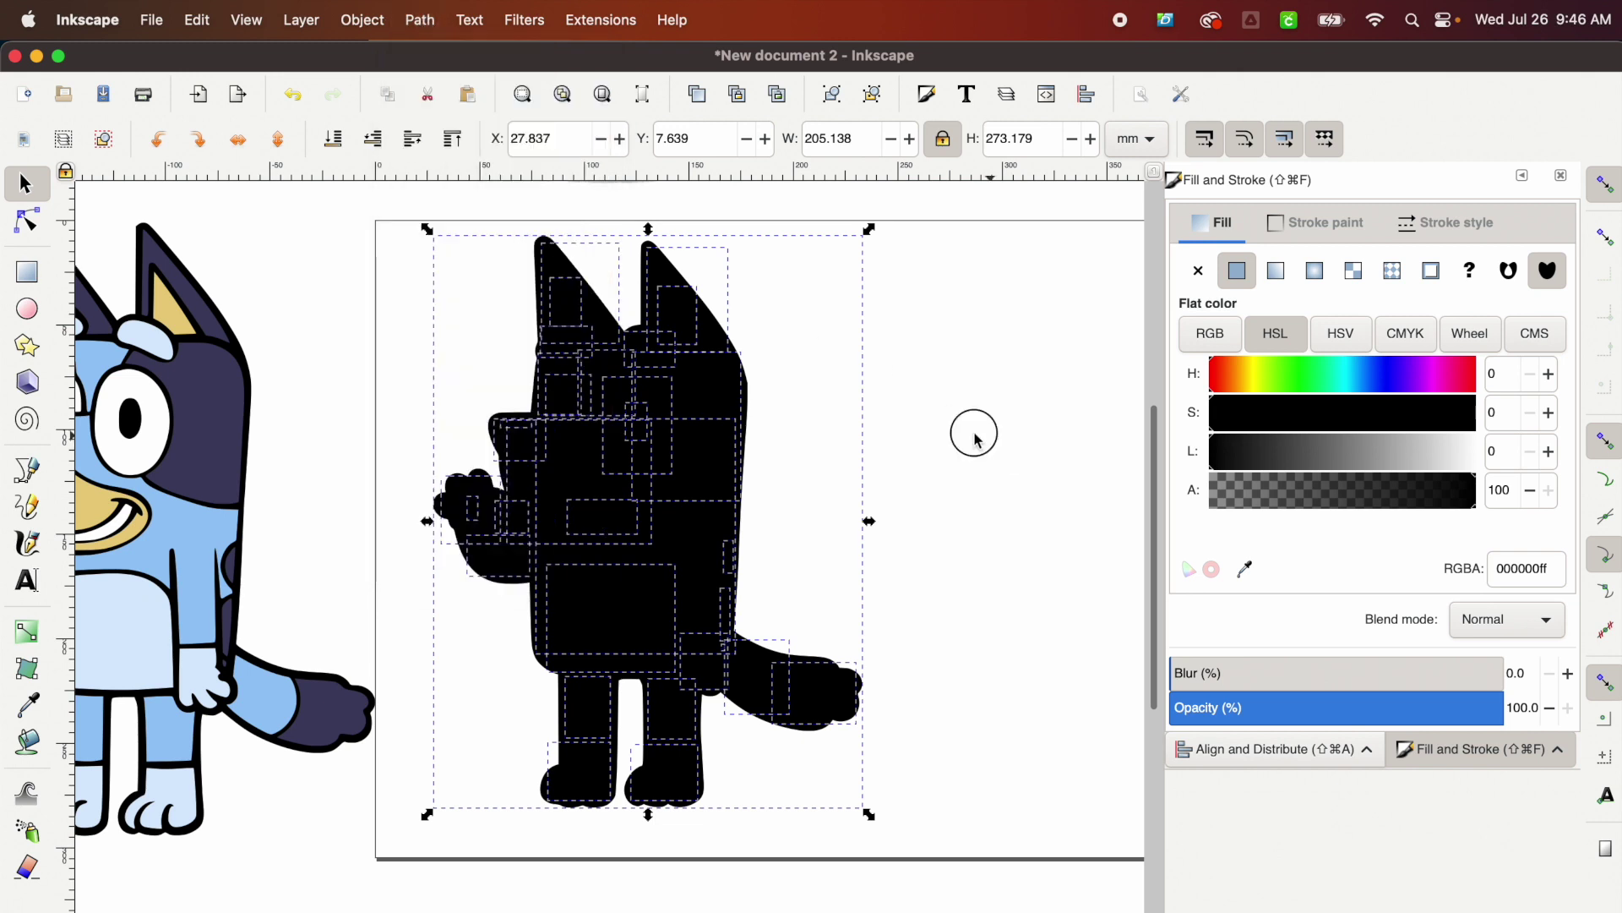
click(973, 435)
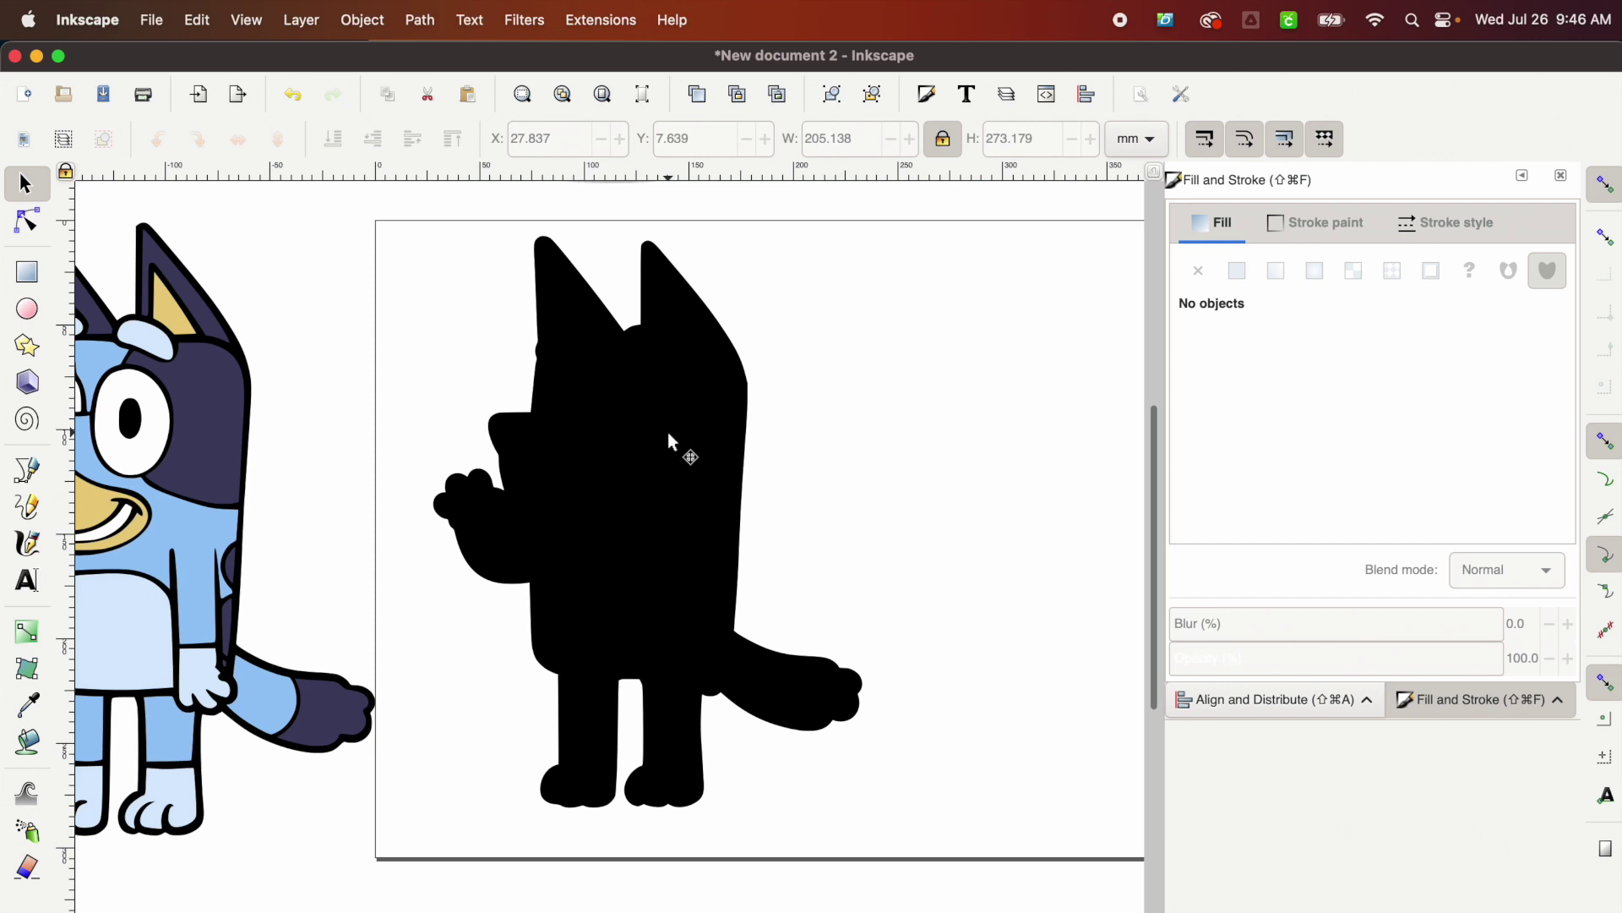
Fill the full-body silhouette with light pink ffd5d5 and lower it behind all the other shapes.
click(513, 502)
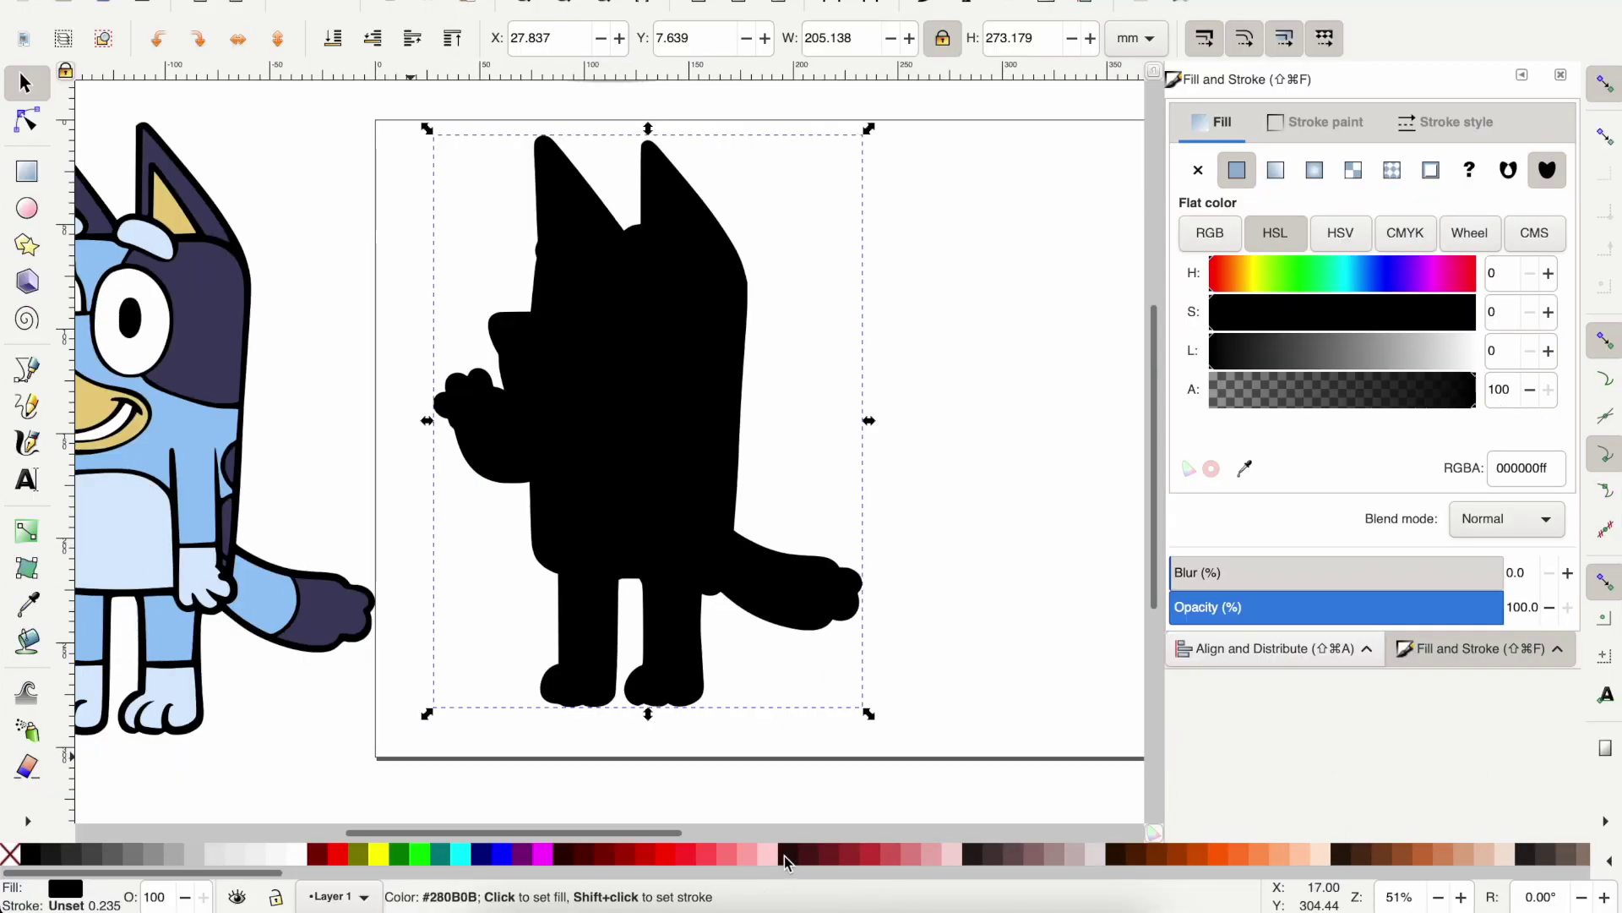
click(775, 863)
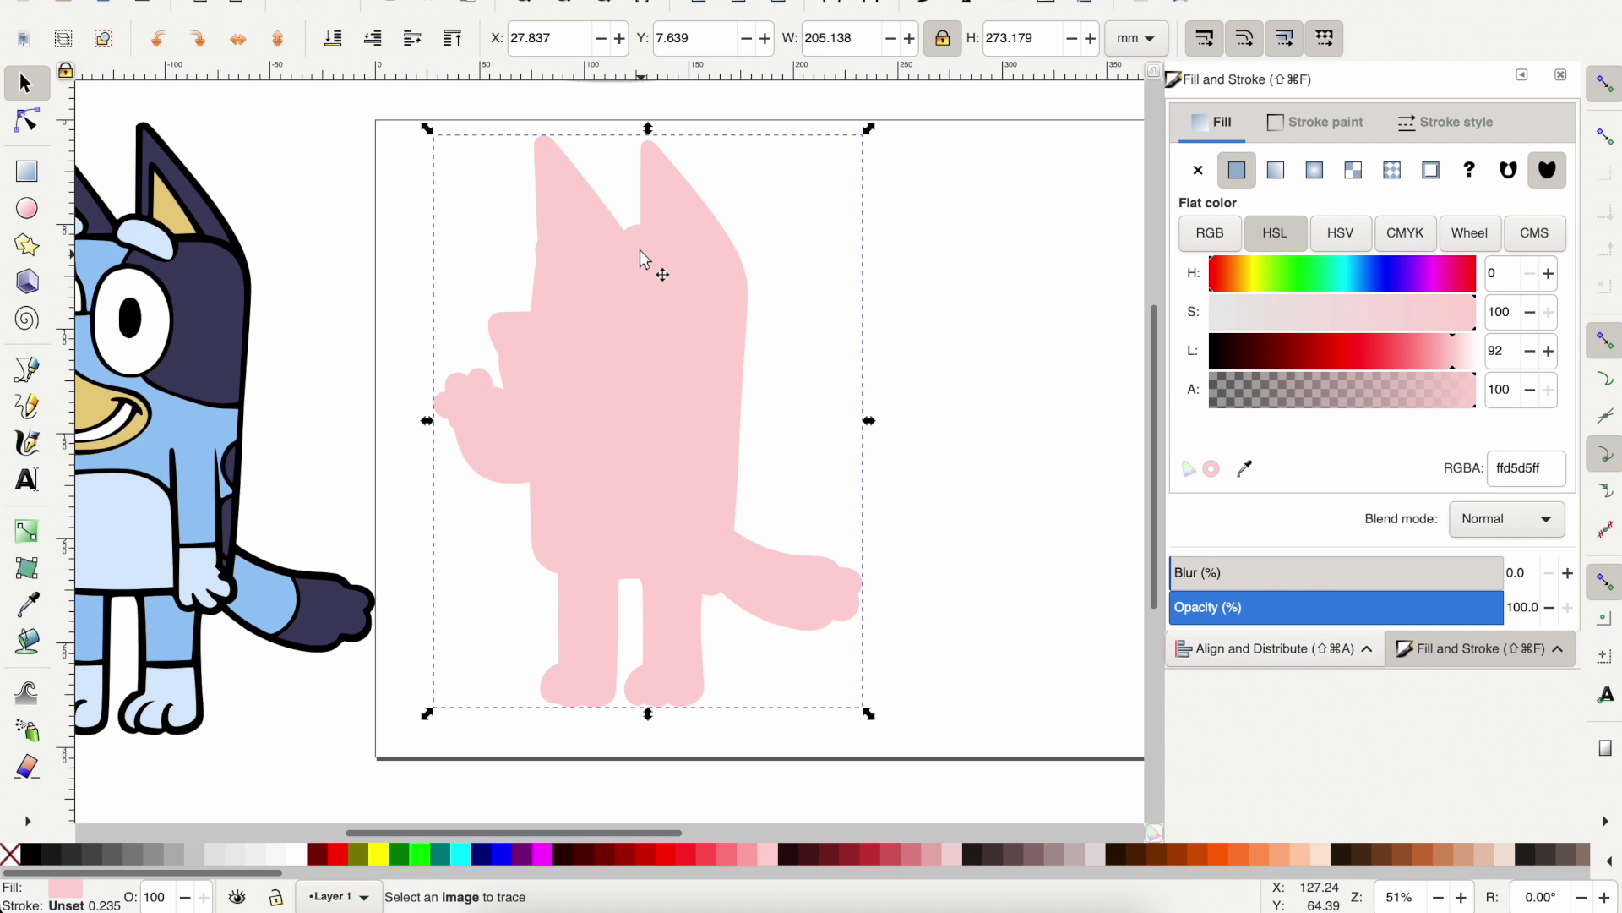
click(335, 42)
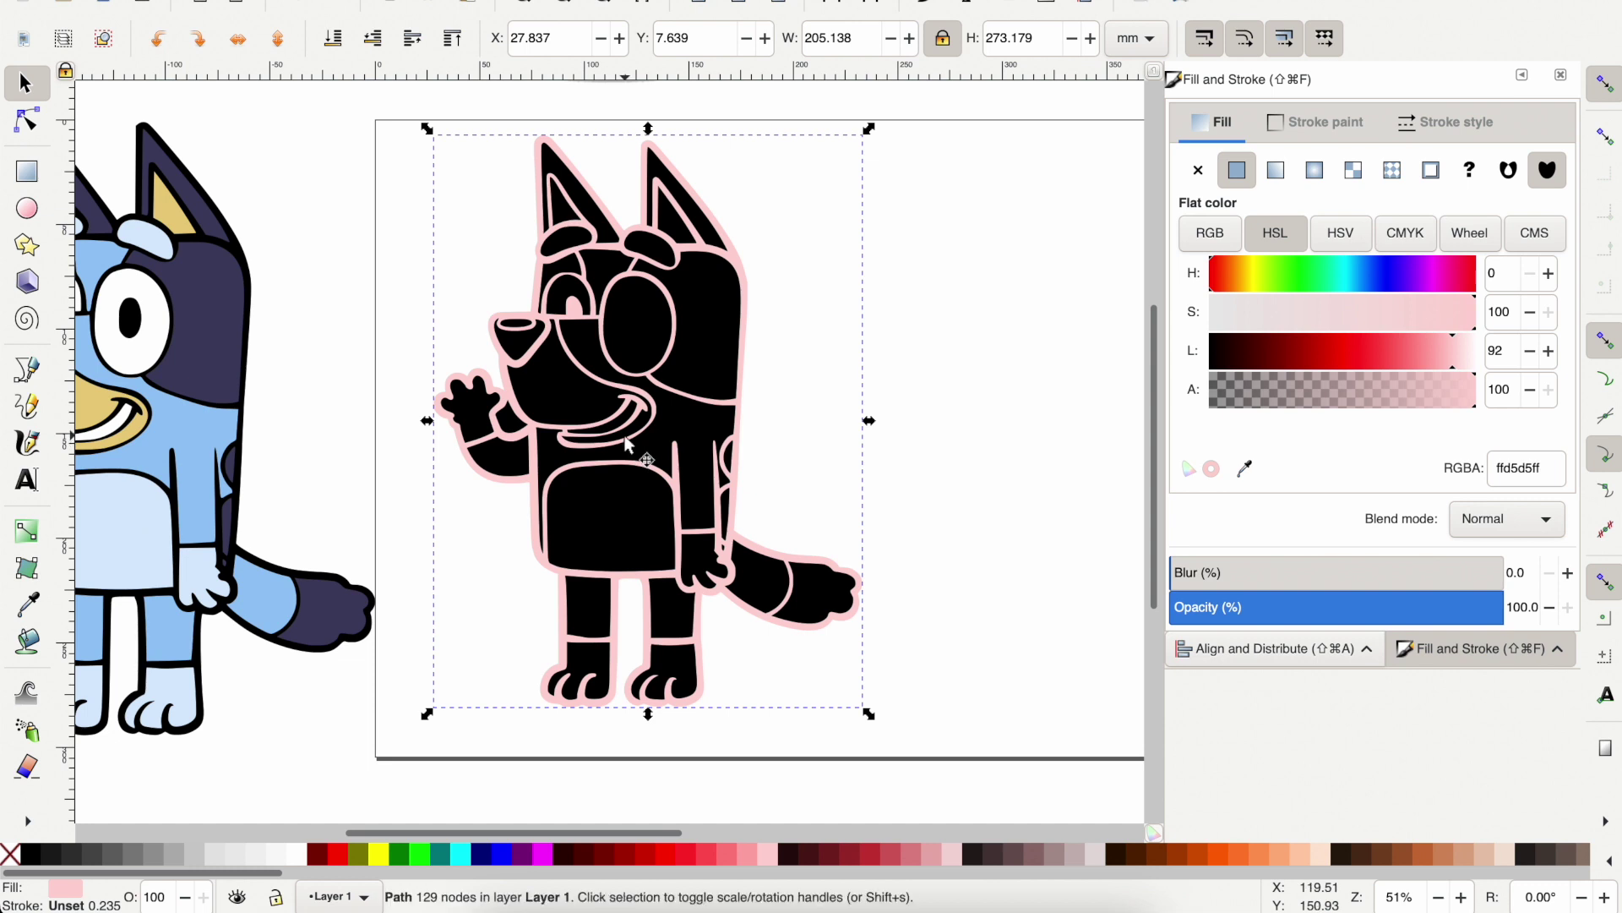
key(Escape)
Move the shaded Bluey reference image from above the page to the empty area beside the traced figure.
scroll(539, 326, right, 3)
scroll(539, 327, up, 3)
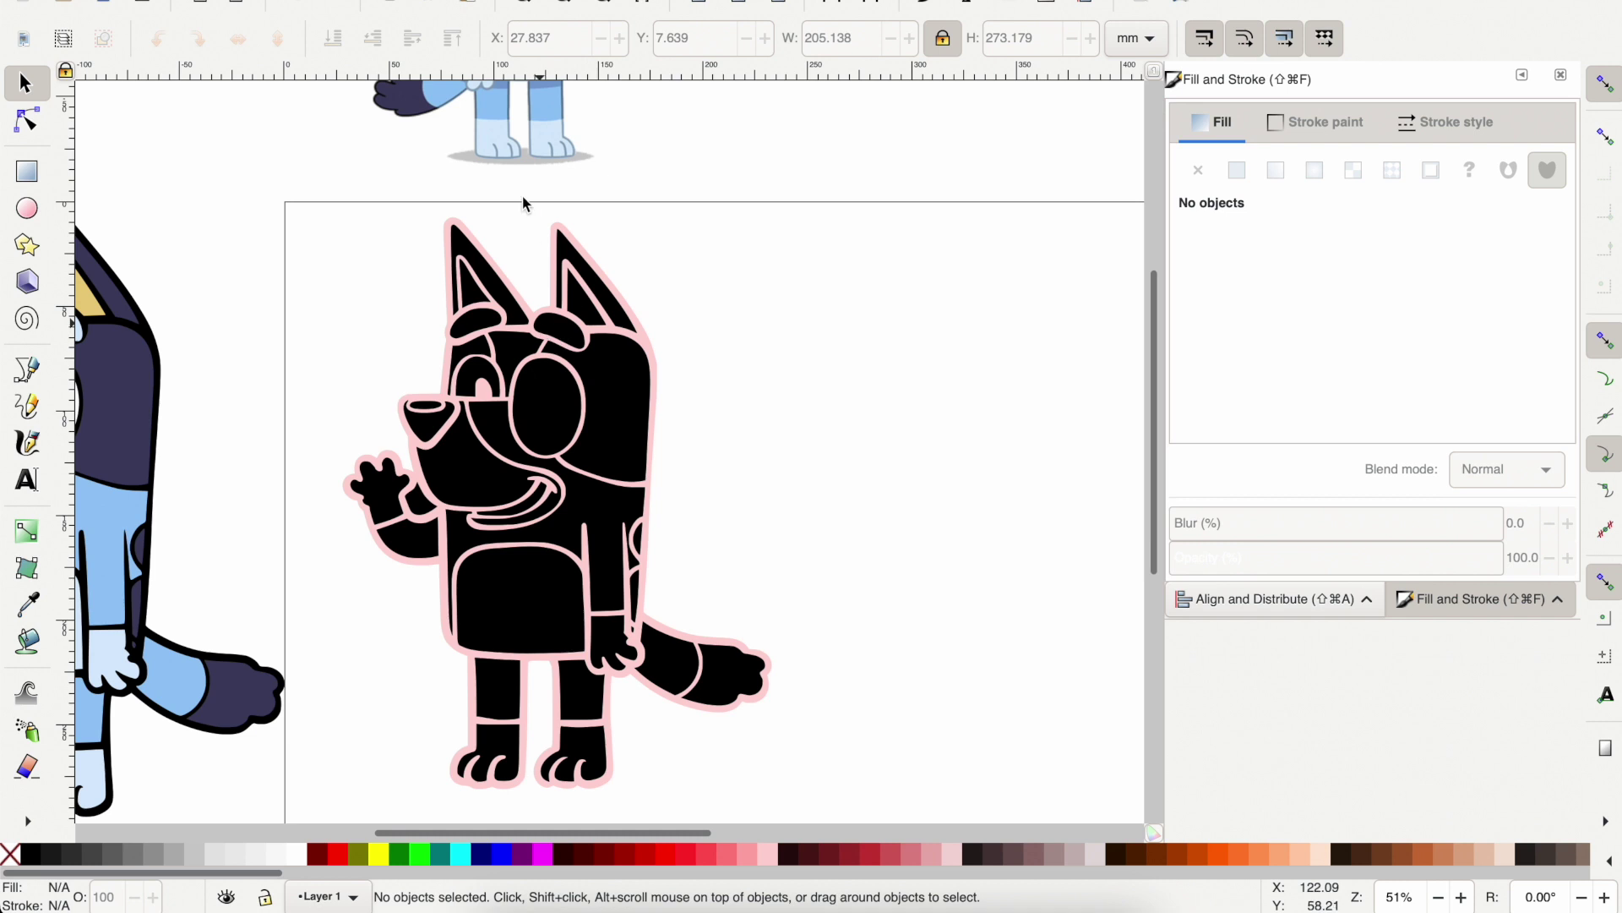
click(513, 123)
drag(513, 122, 764, 239)
key(Escape)
key(5)
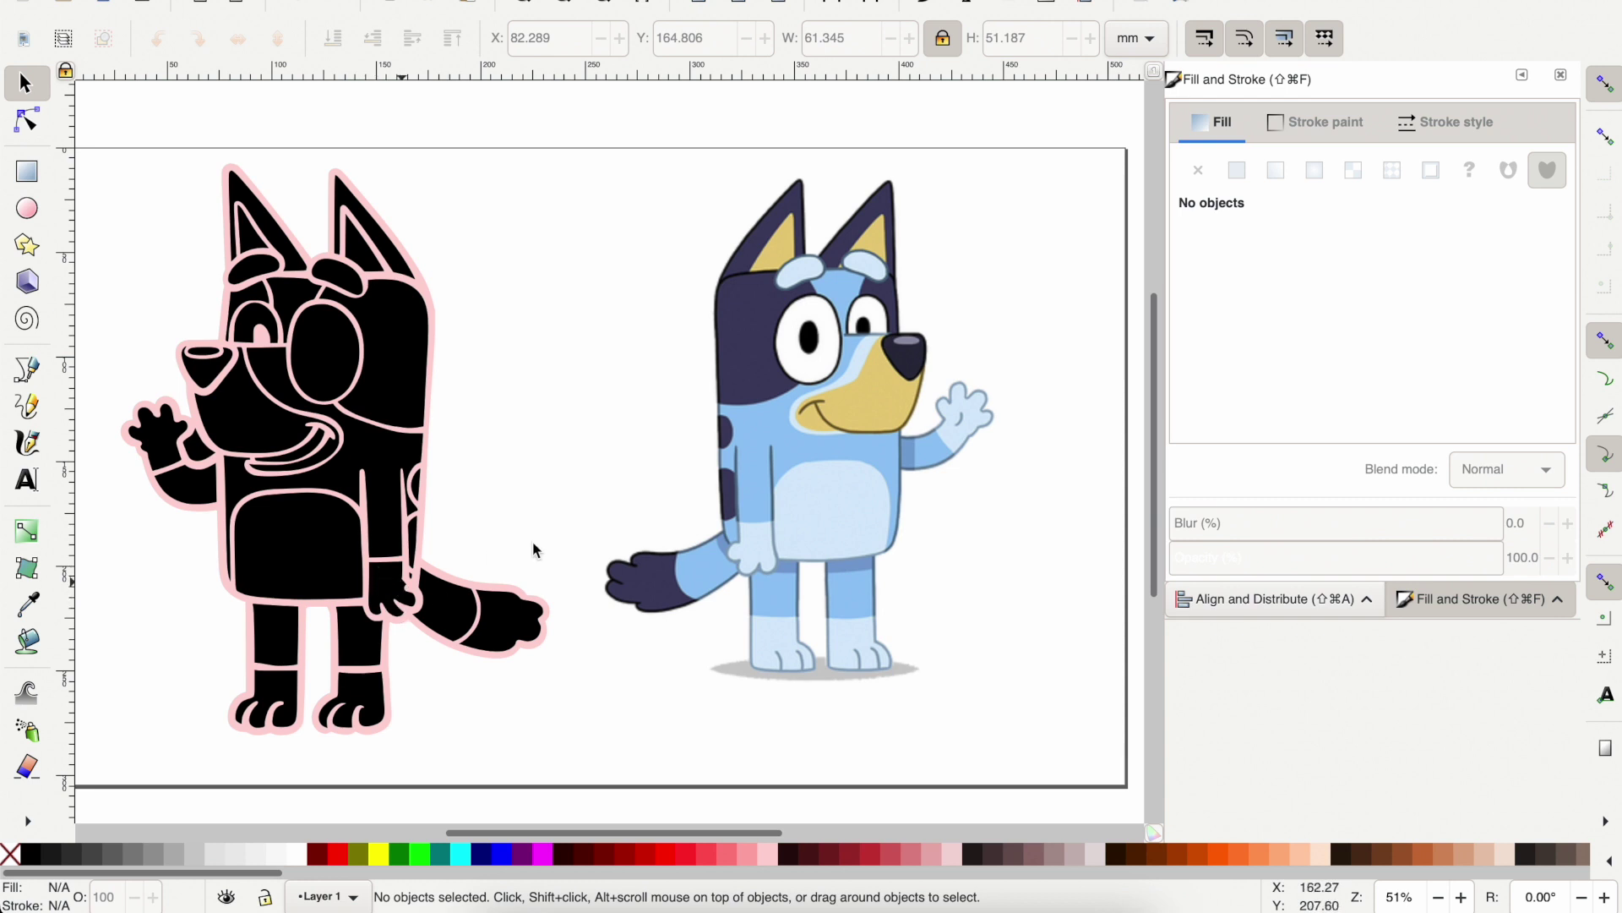
Fill both feet, both hands and both eyebrows with light blue d6eafb sampled from the reference image's belly.
click(371, 714)
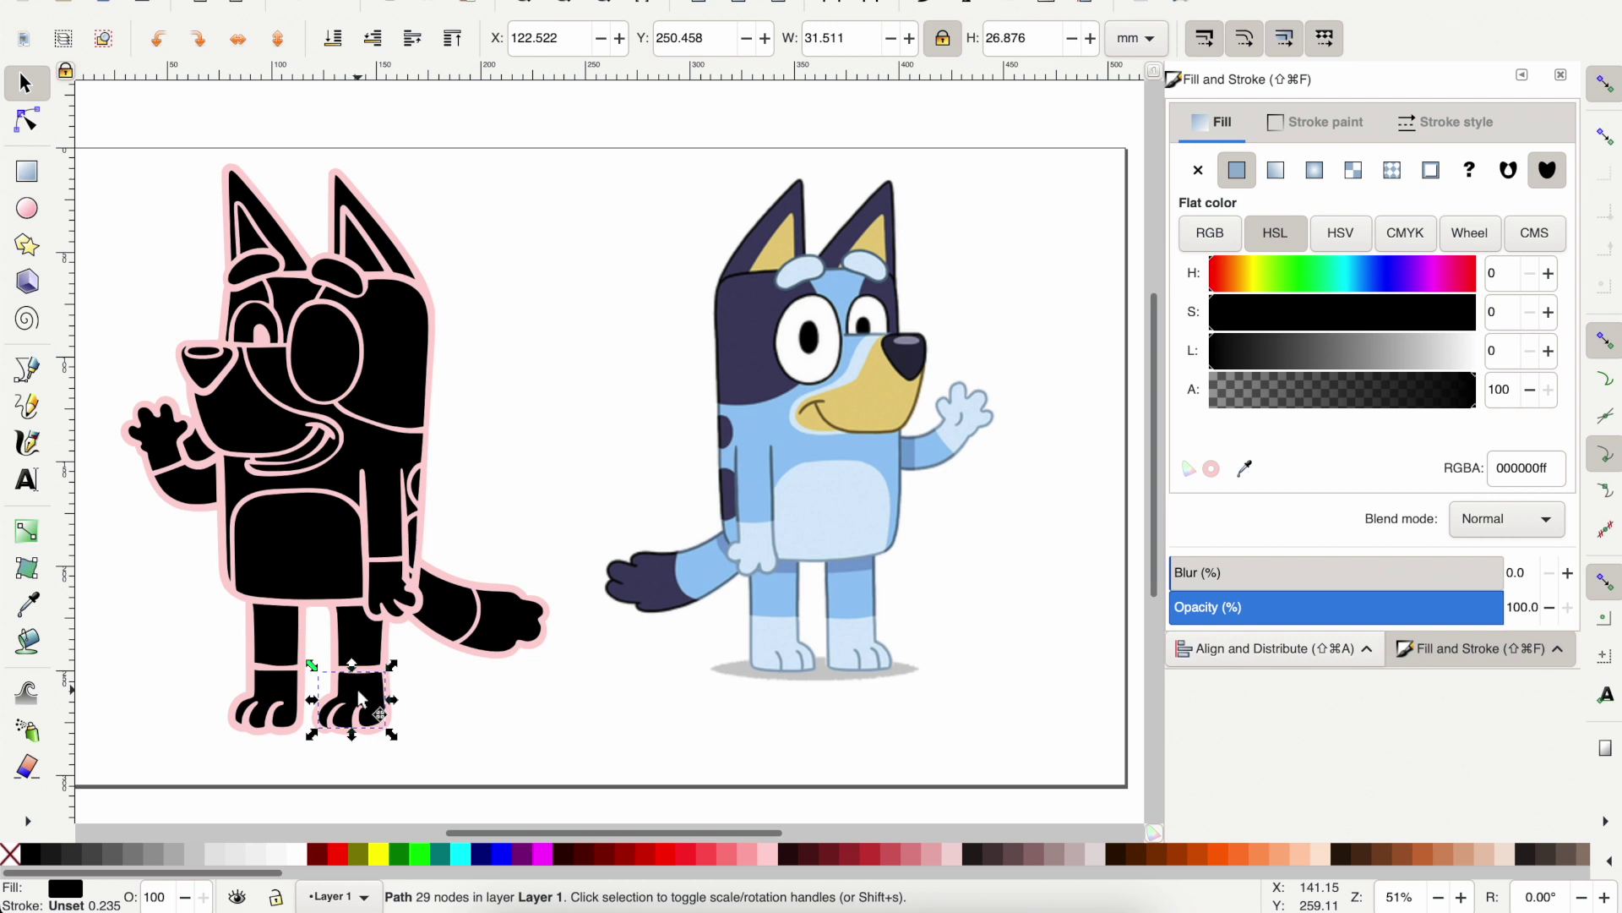
shift+click(284, 686)
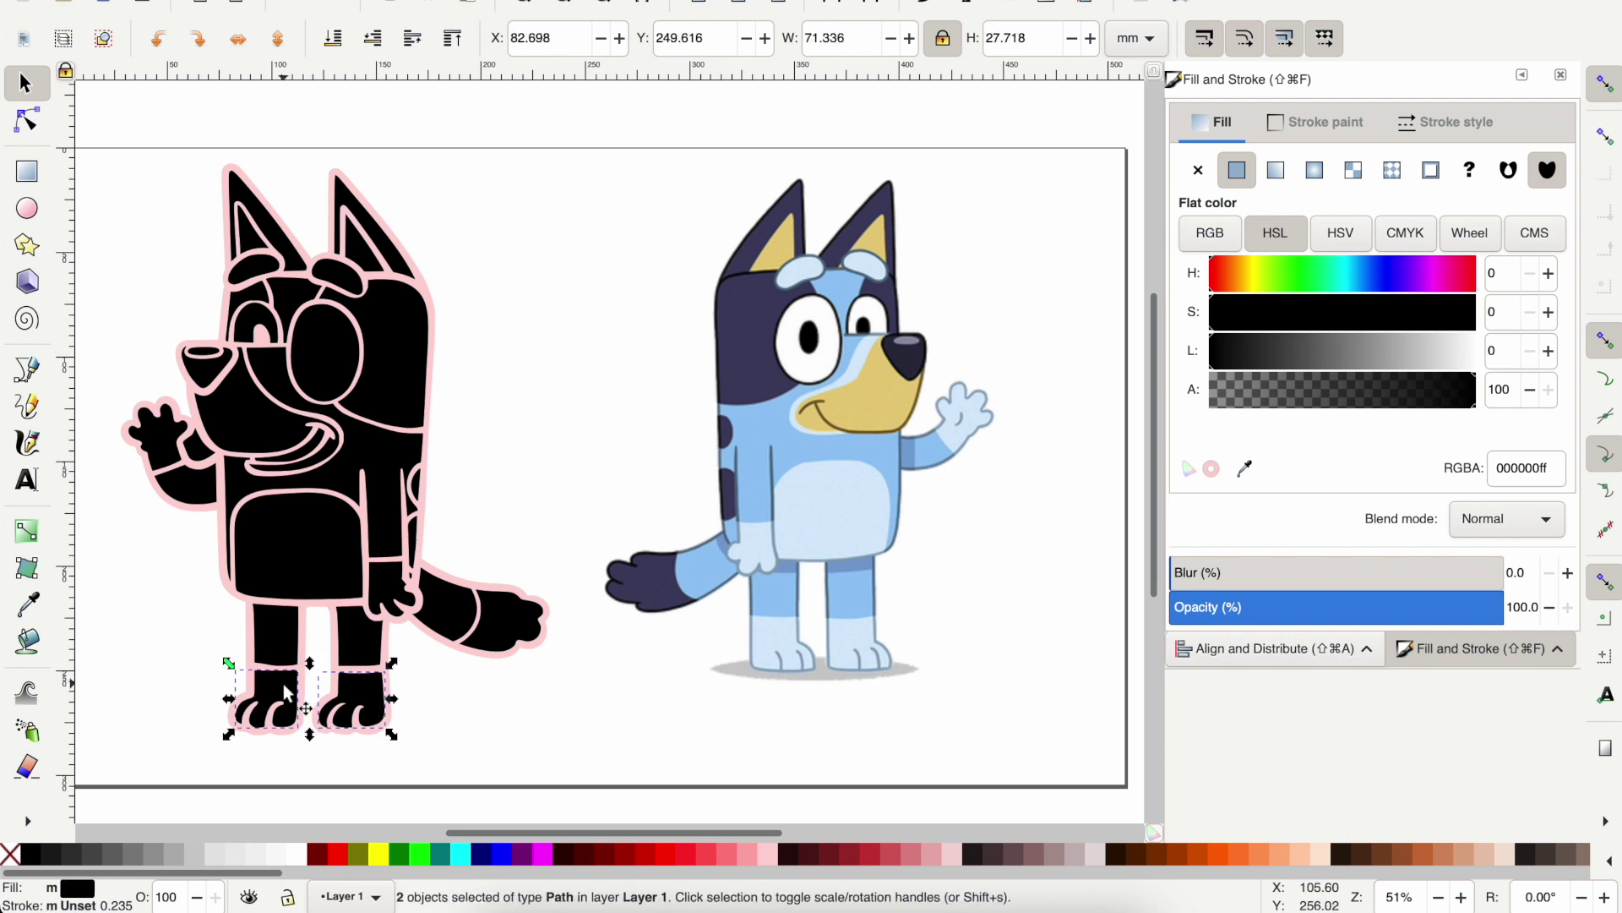
shift+click(389, 597)
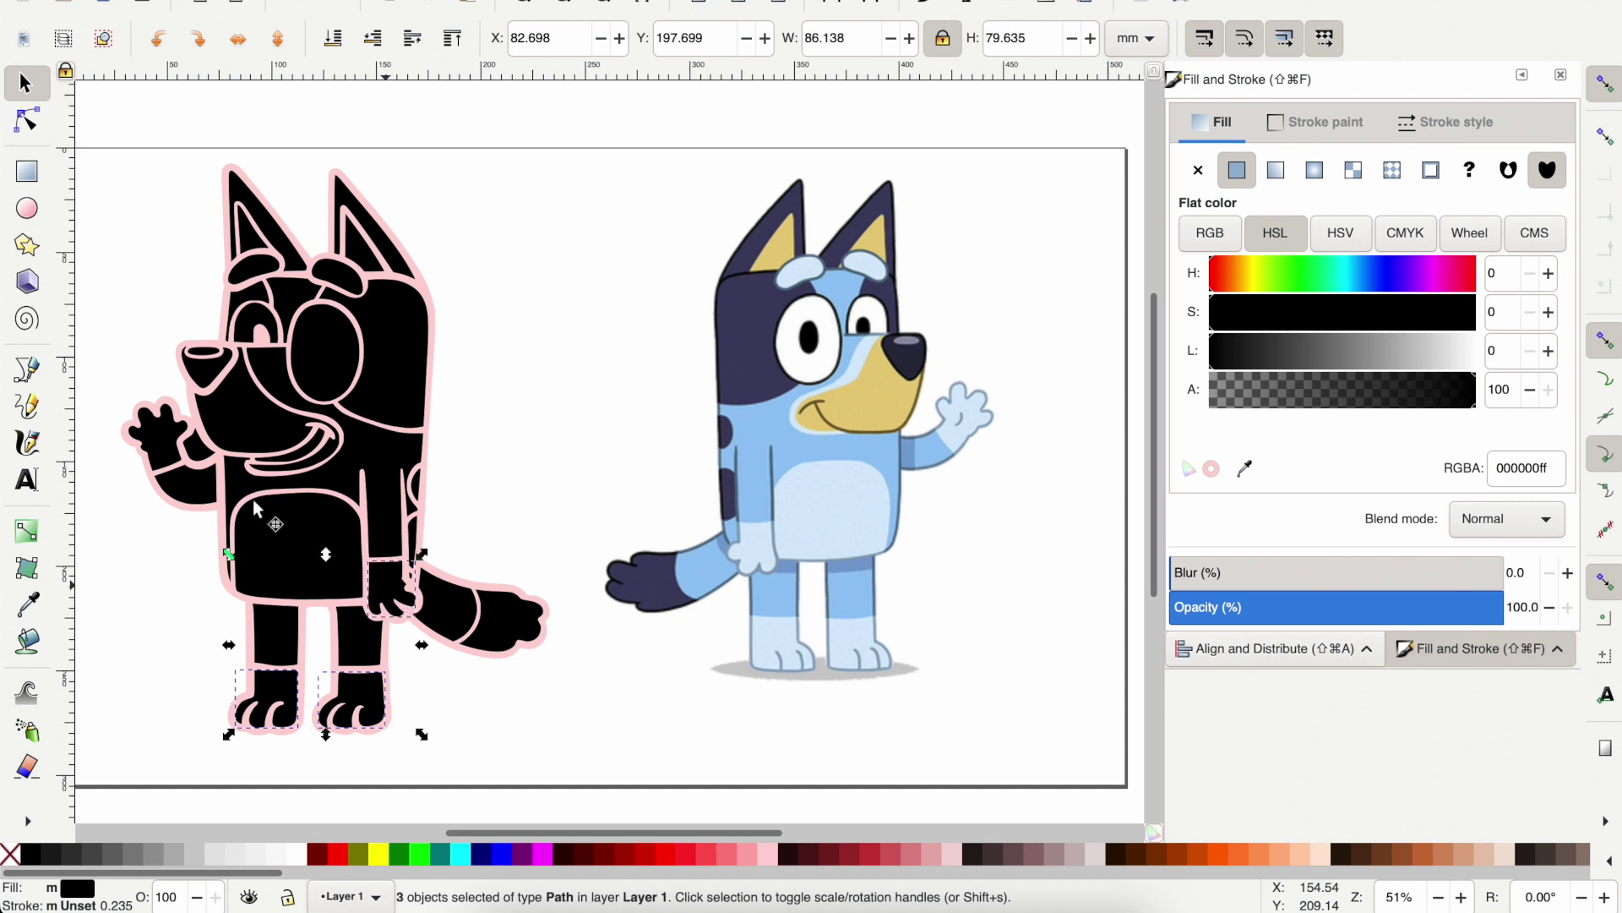
shift+click(164, 439)
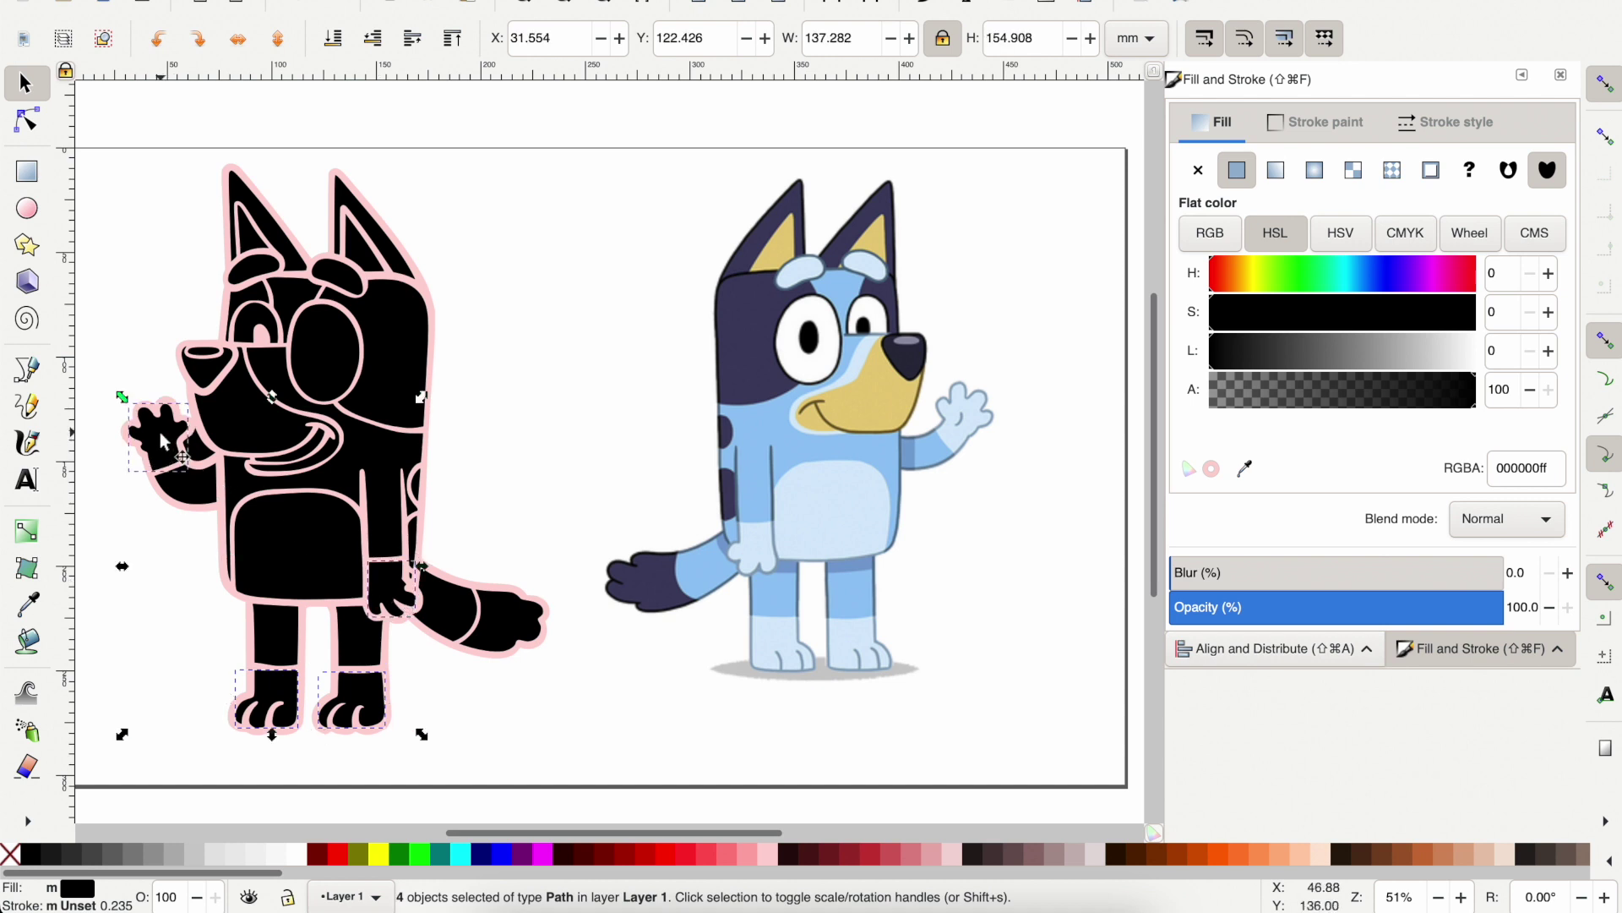
shift+click(256, 270)
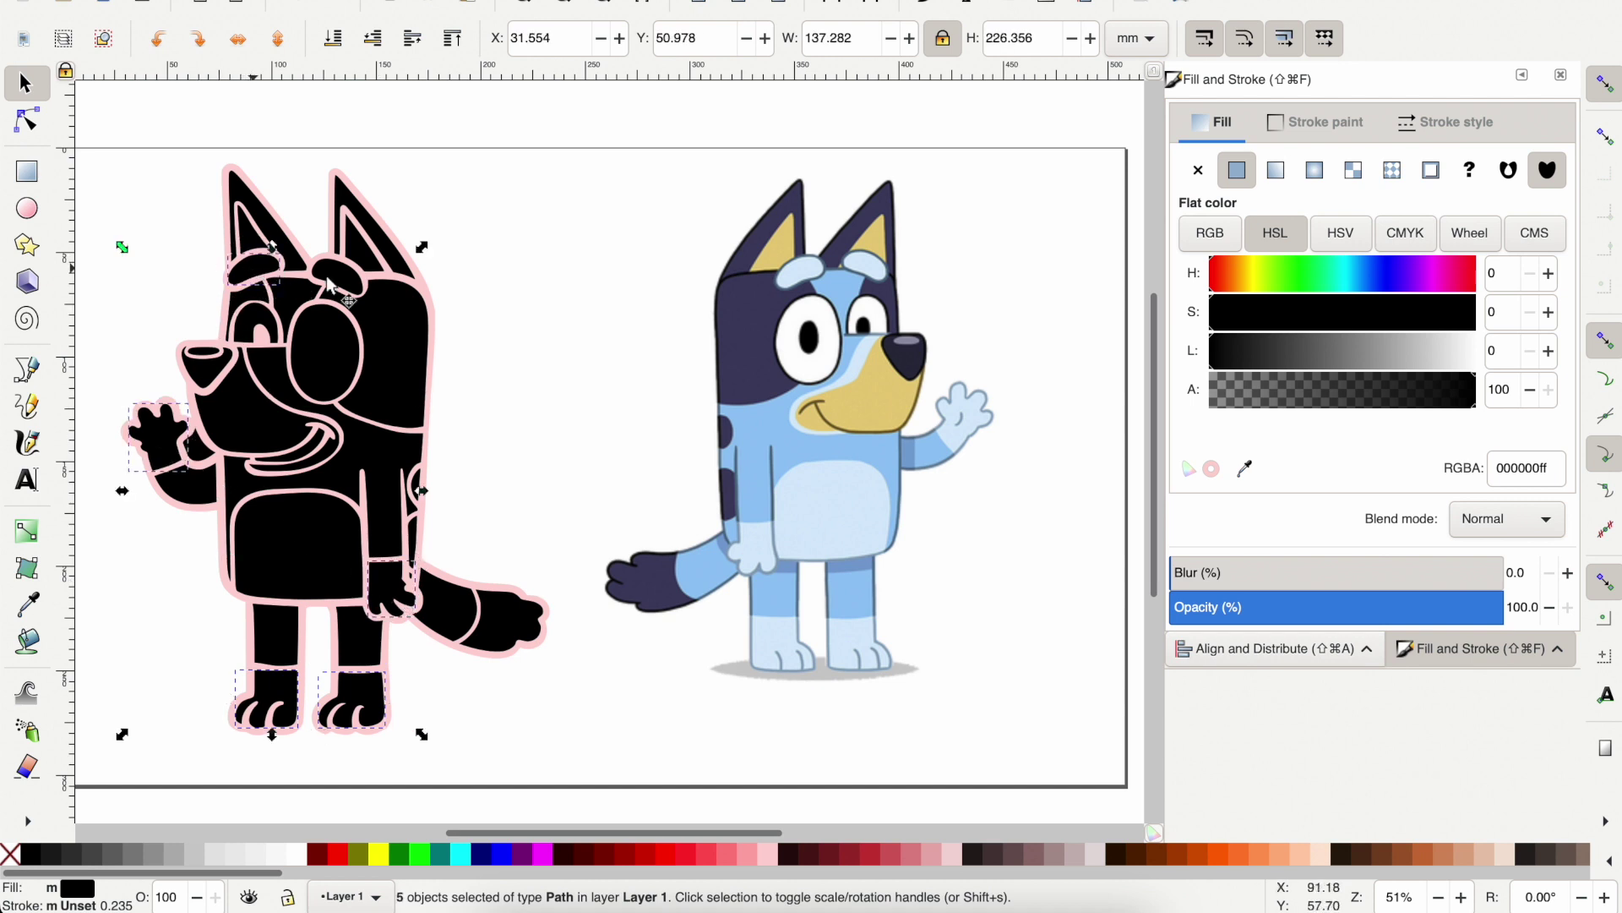
shift+click(340, 283)
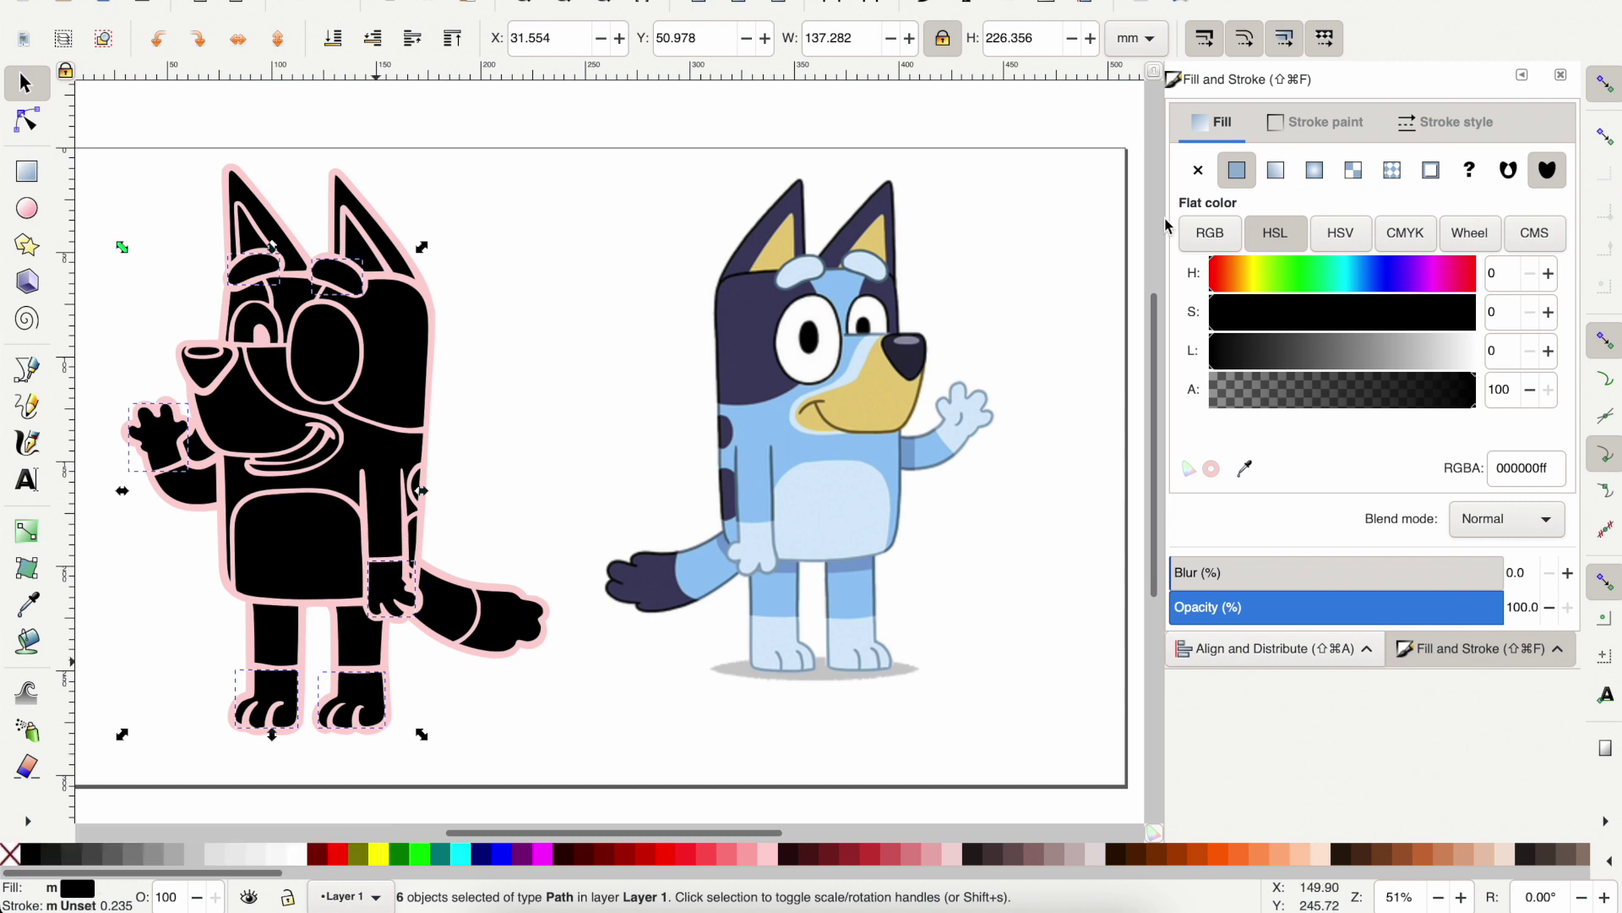
click(1561, 76)
click(1561, 75)
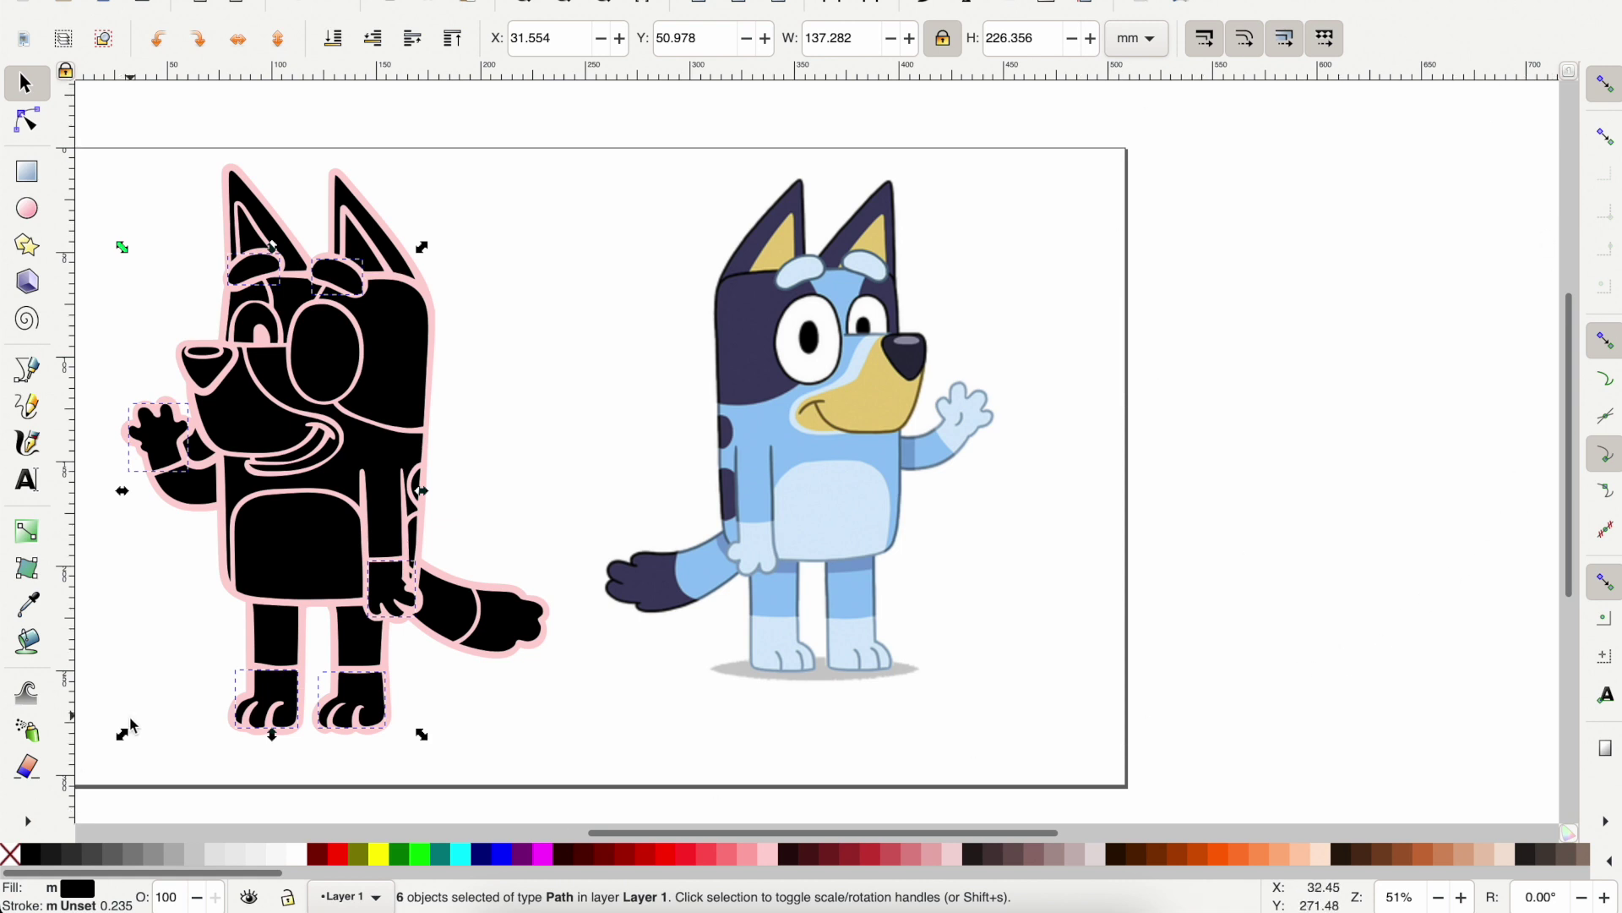
click(73, 889)
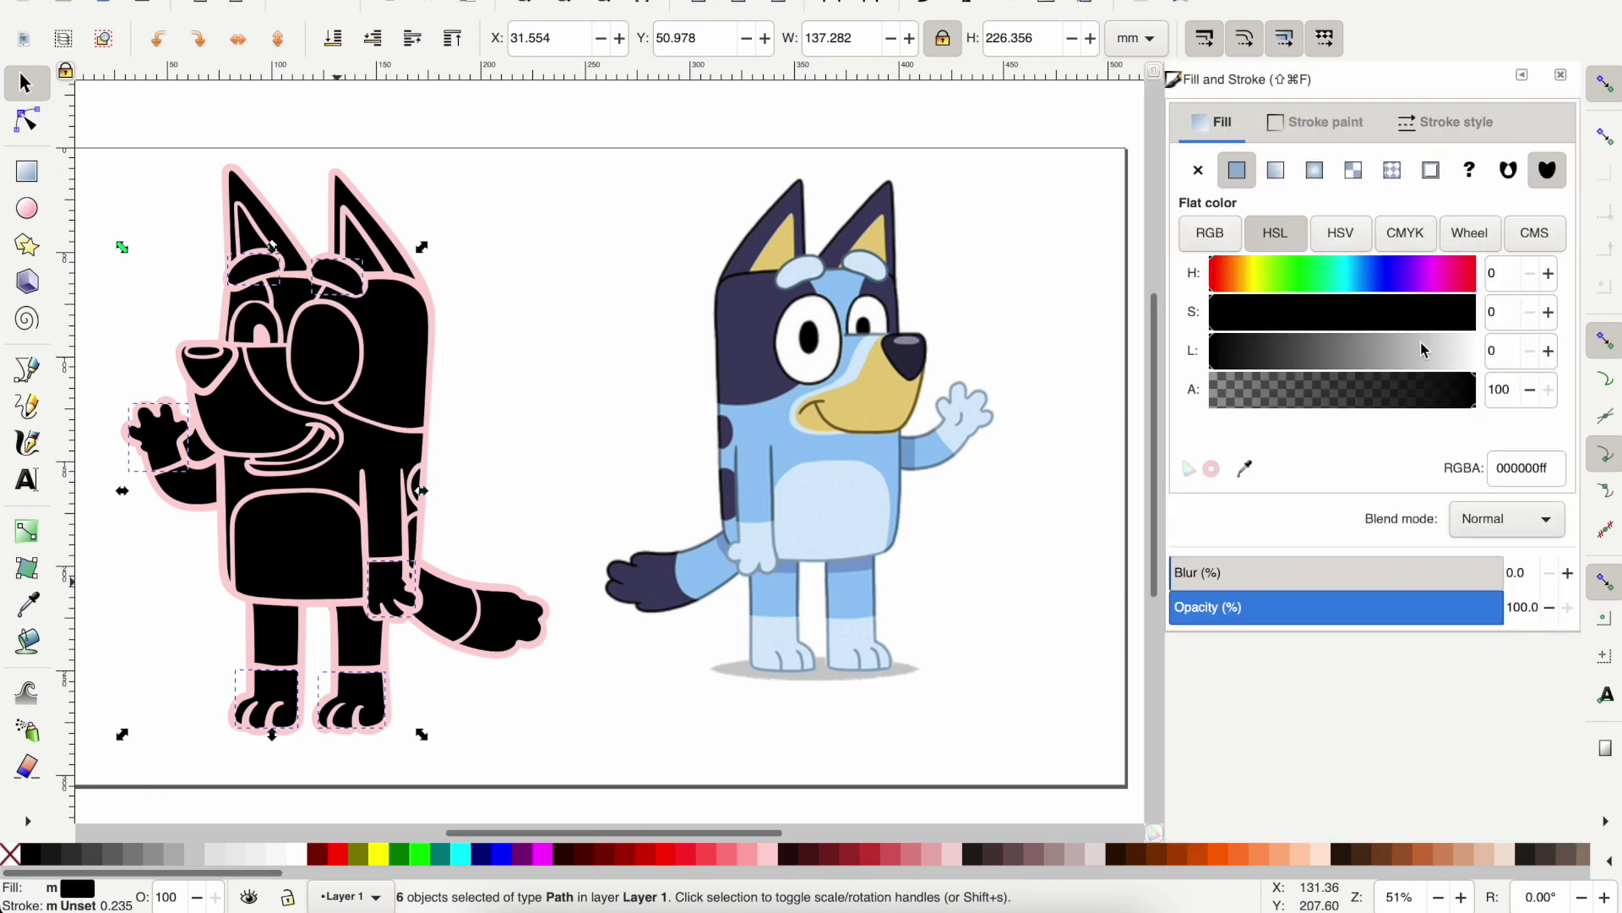
click(1245, 469)
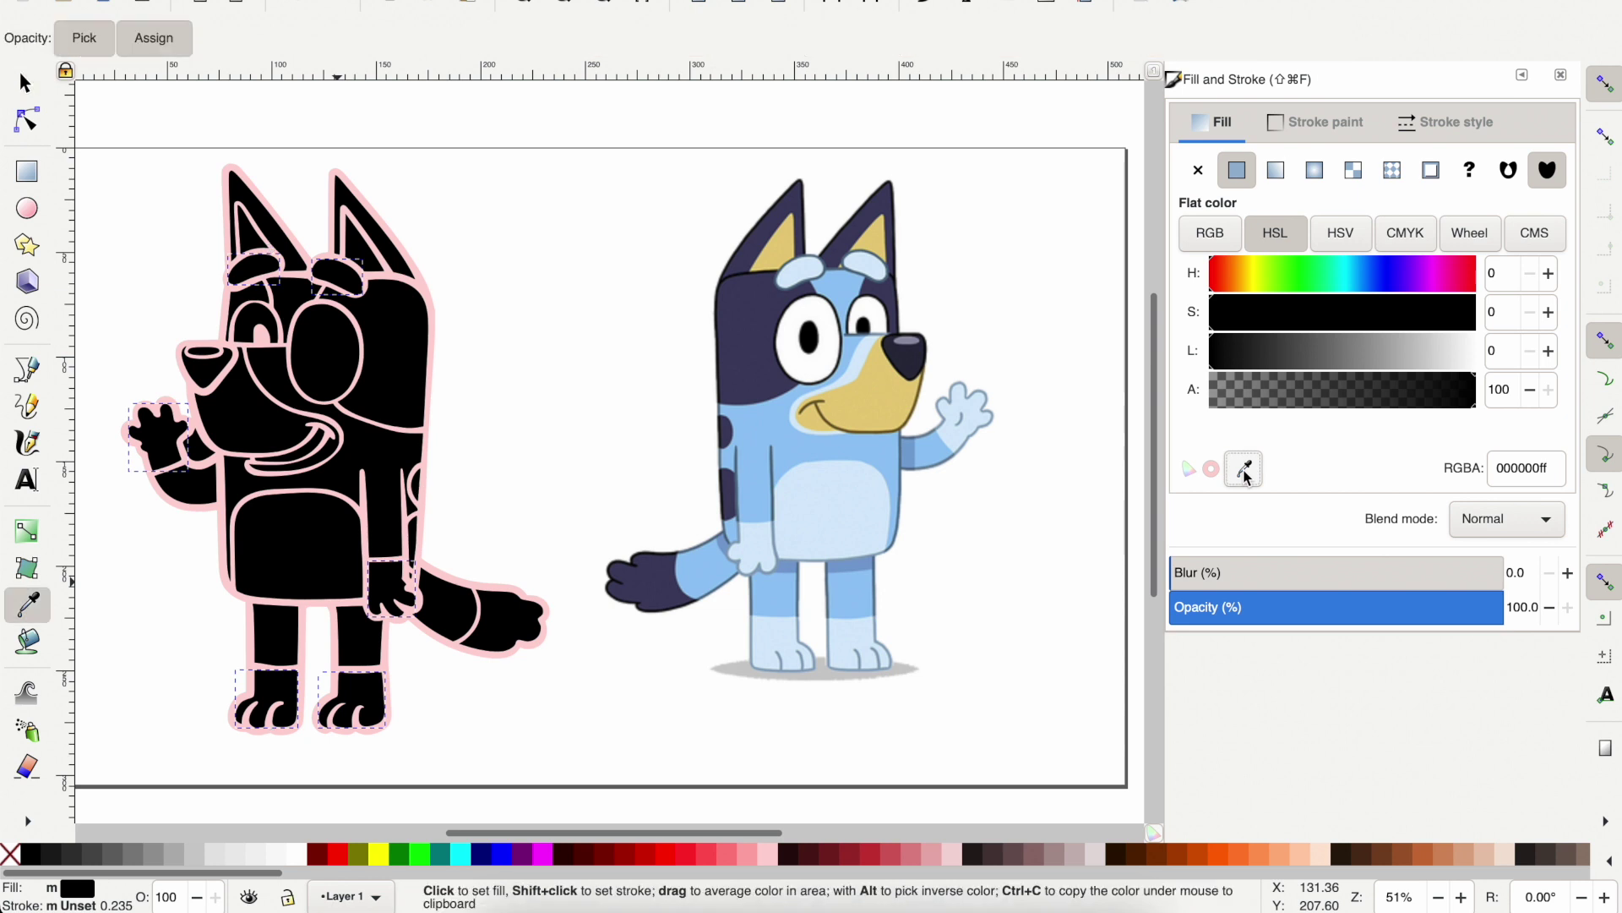
click(828, 502)
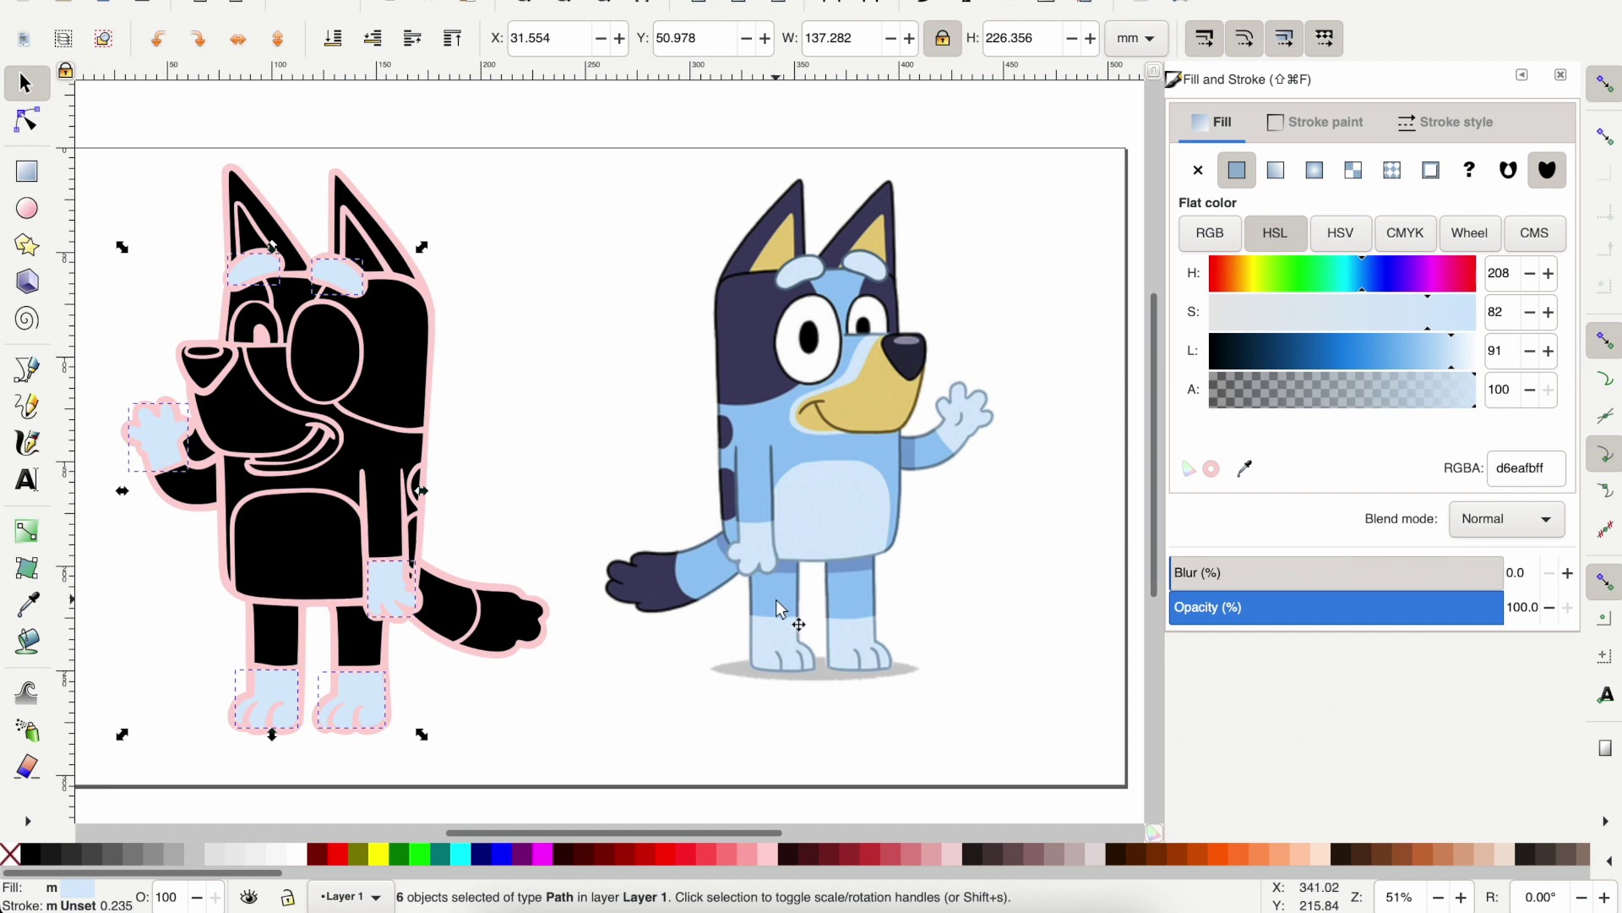
Fill the upper legs, tail base, body, raised arm and forehead with medium blue 95c7f6 sampled from the reference image.
click(353, 658)
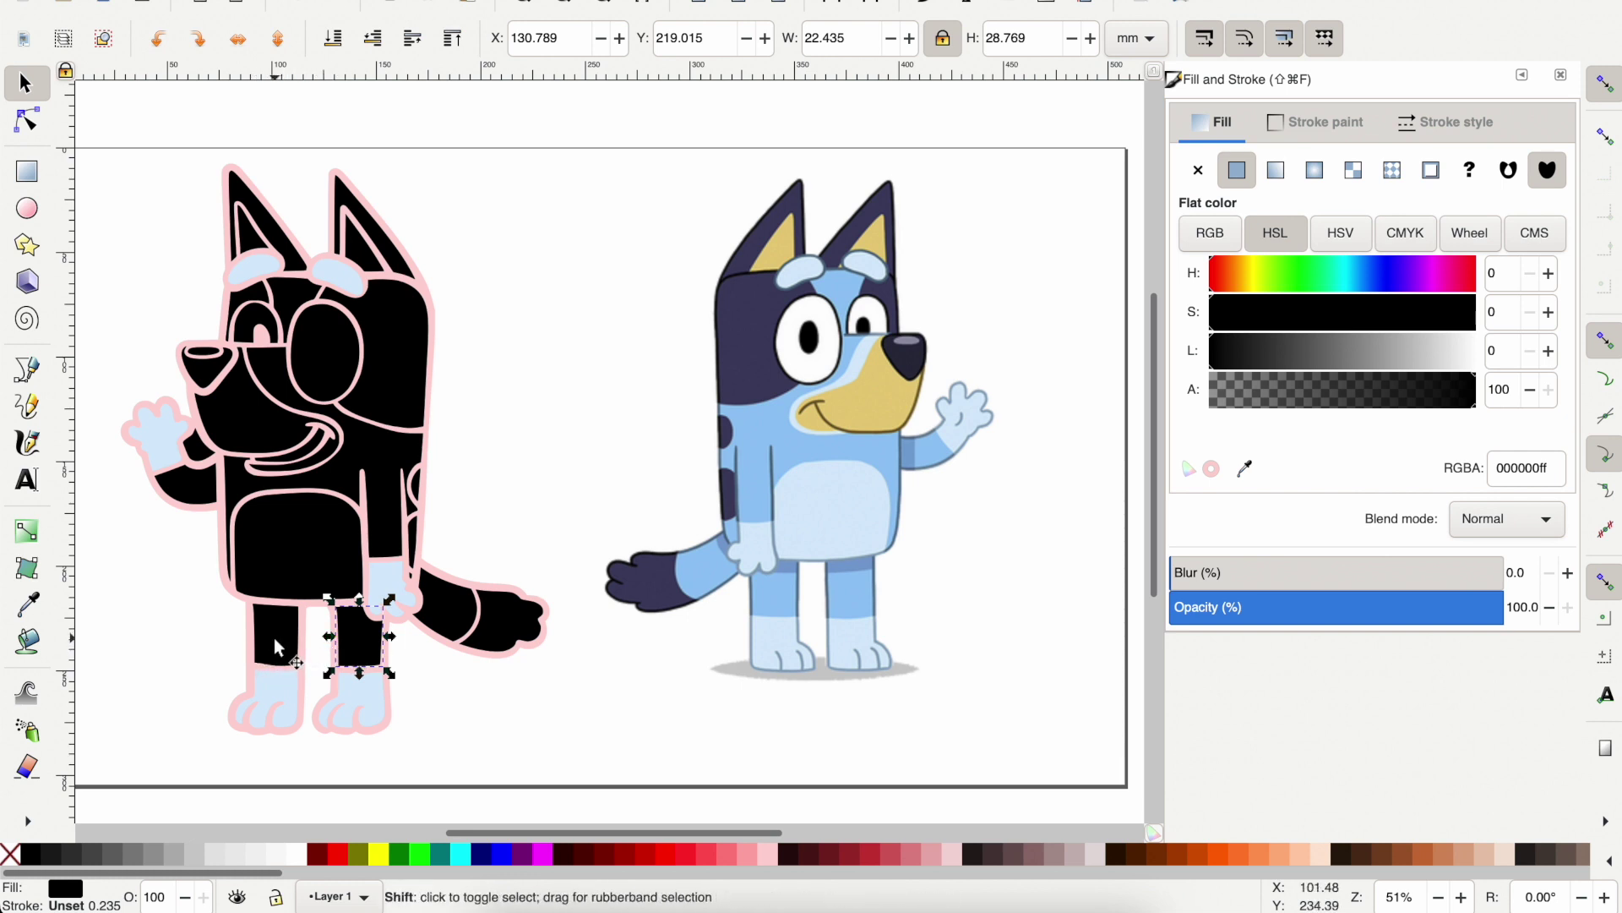
shift+click(274, 637)
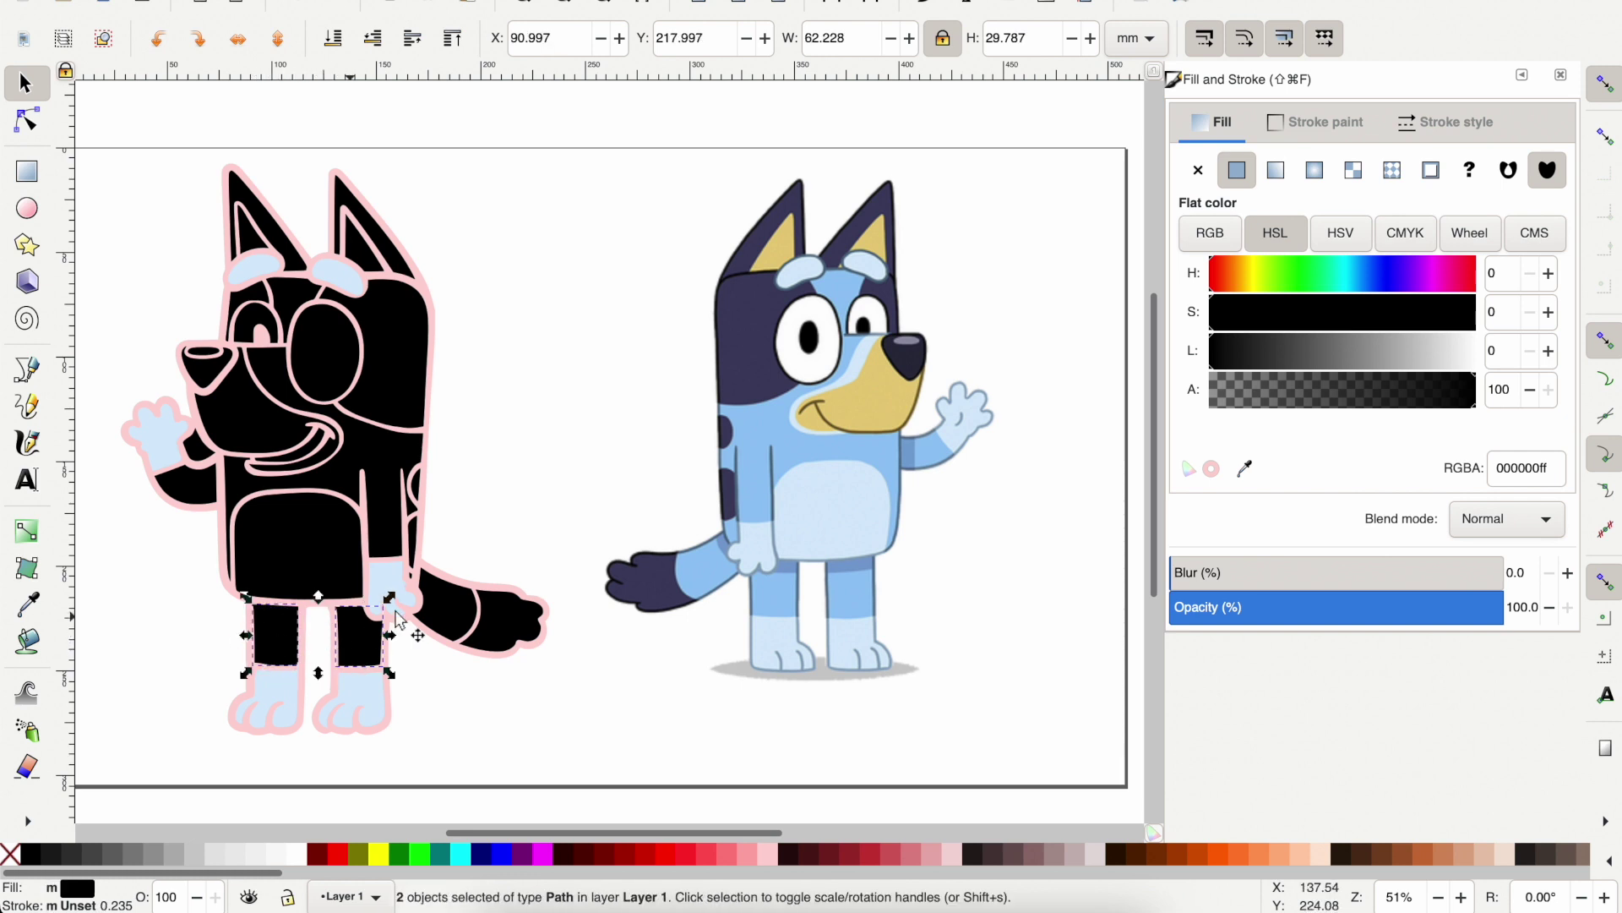
shift+click(456, 613)
shift+click(321, 507)
shift+click(186, 493)
shift+click(321, 309)
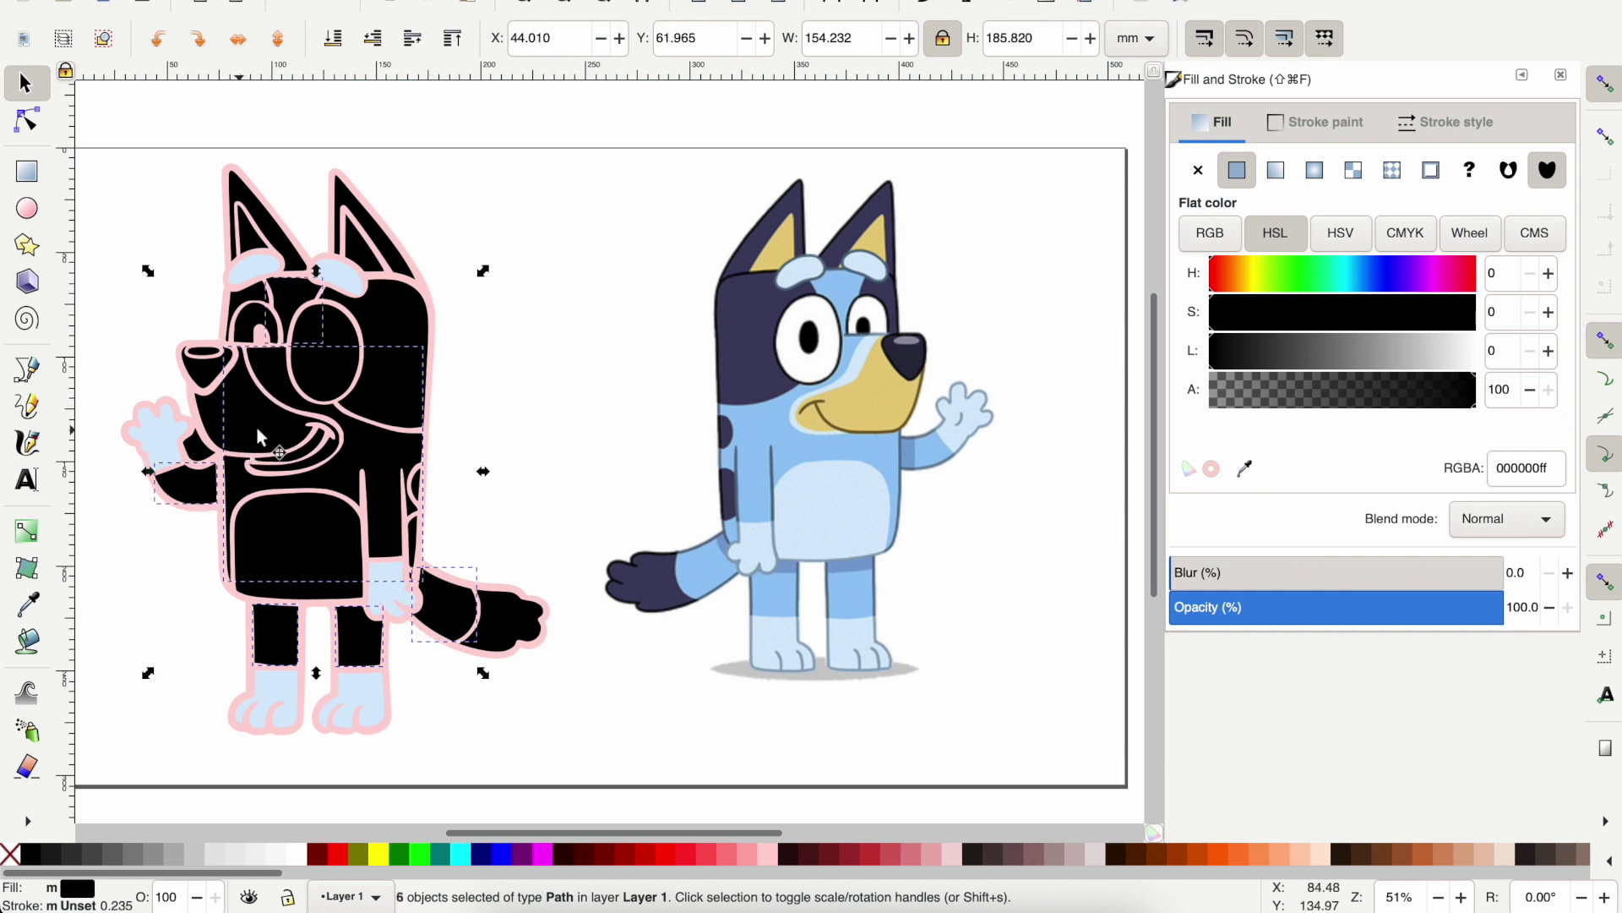
click(1247, 469)
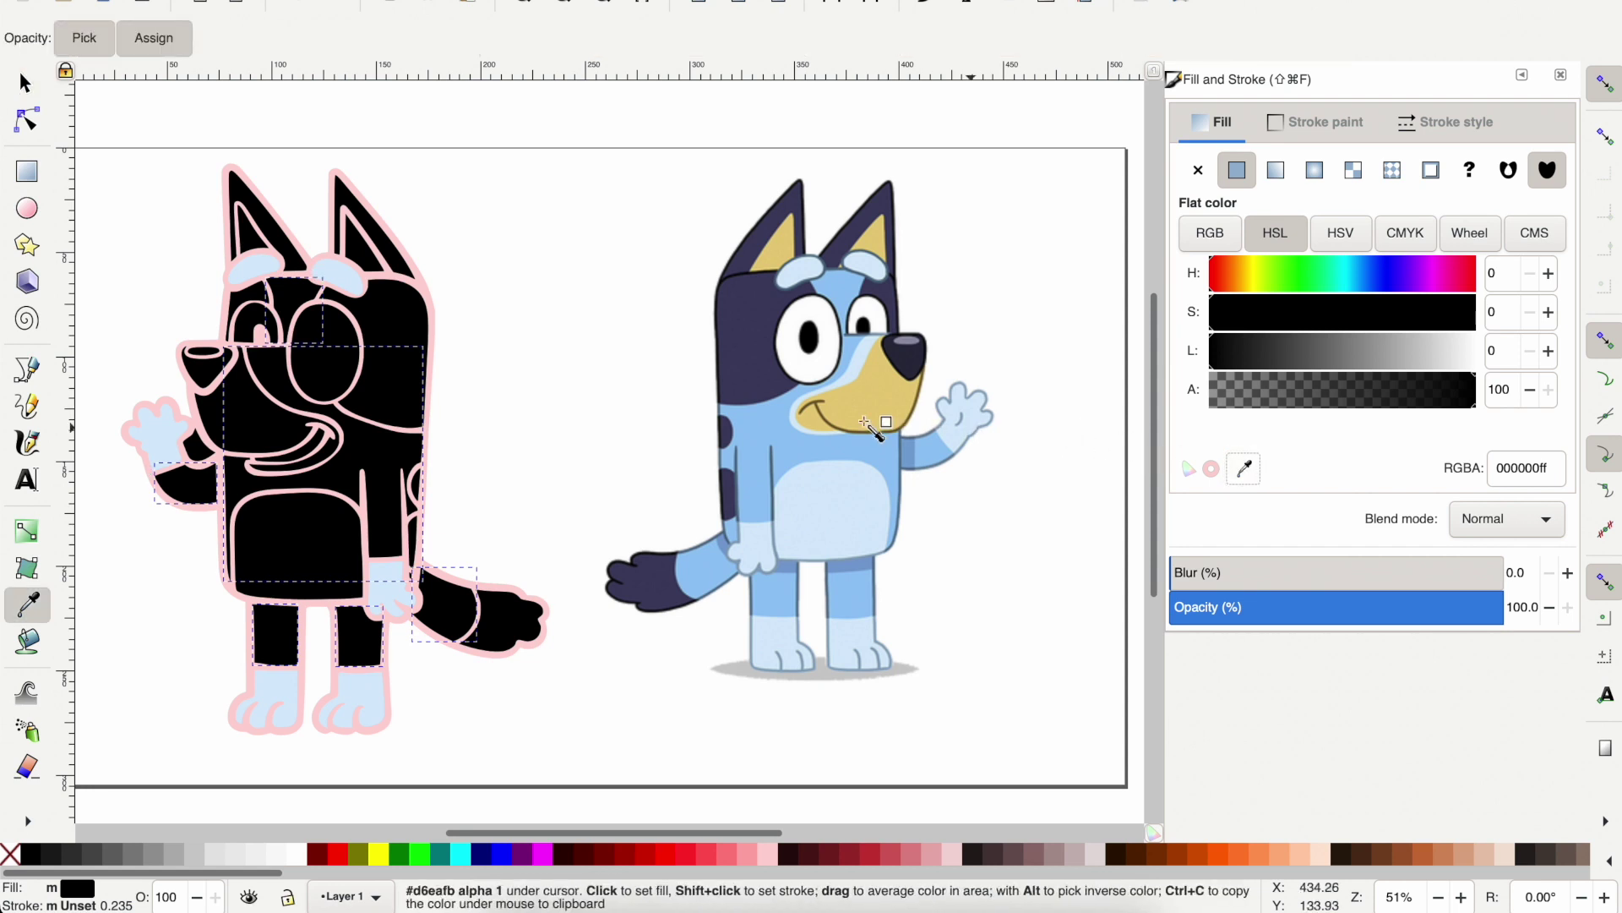
click(773, 431)
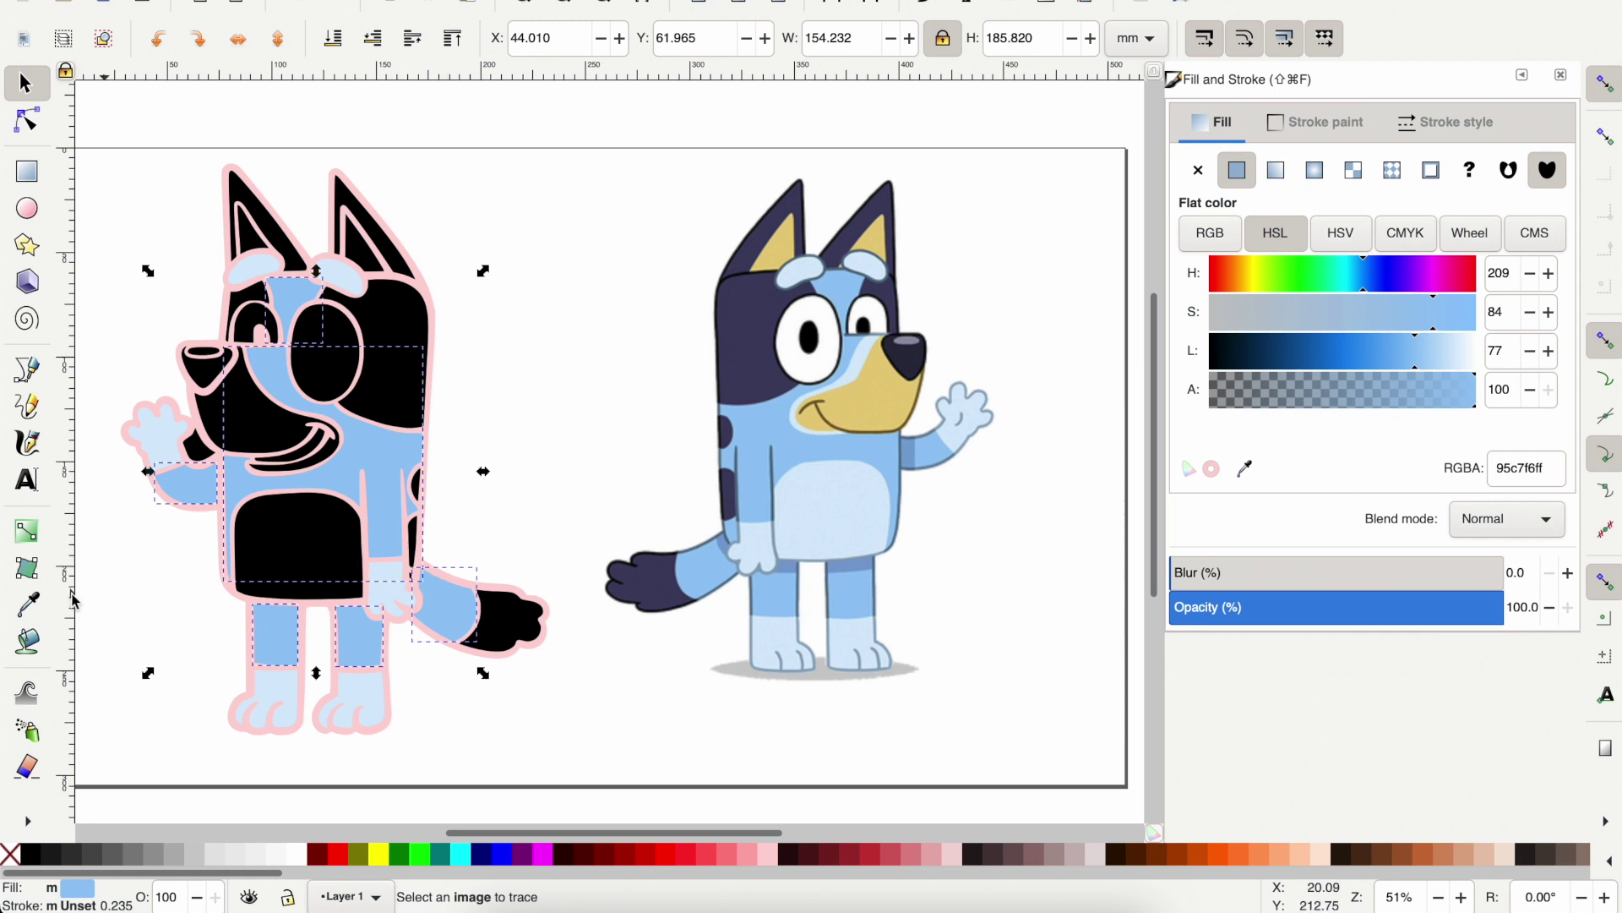
Fill the belly patch with light blue d6eafb sampled from the traced figure's coloured foot, and deselect it.
click(130, 586)
click(262, 553)
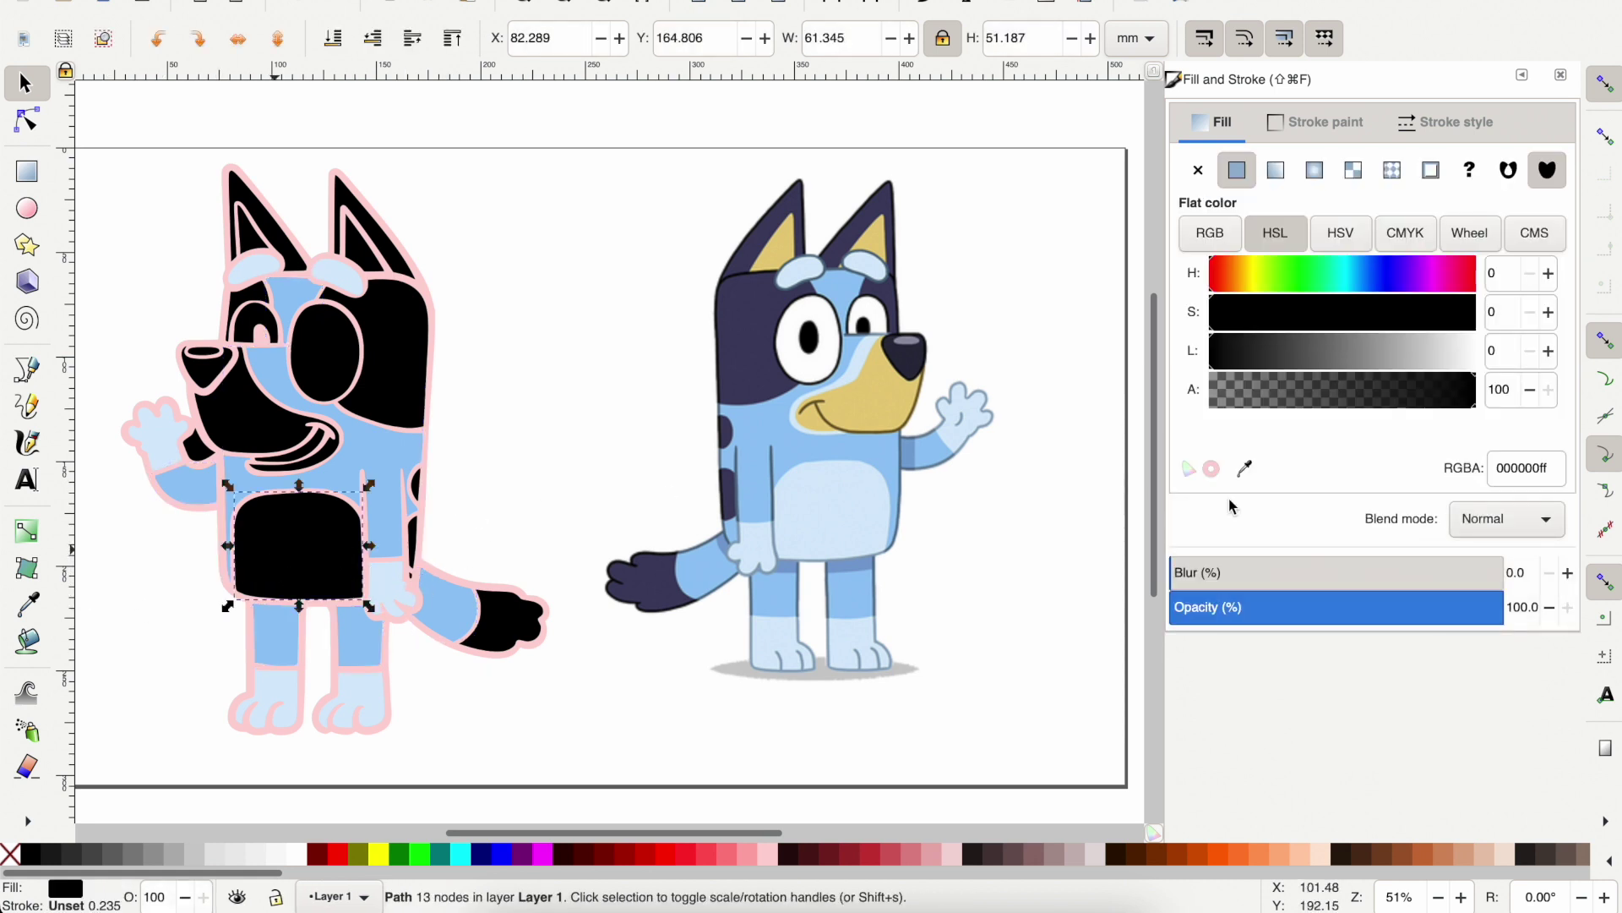
click(1254, 473)
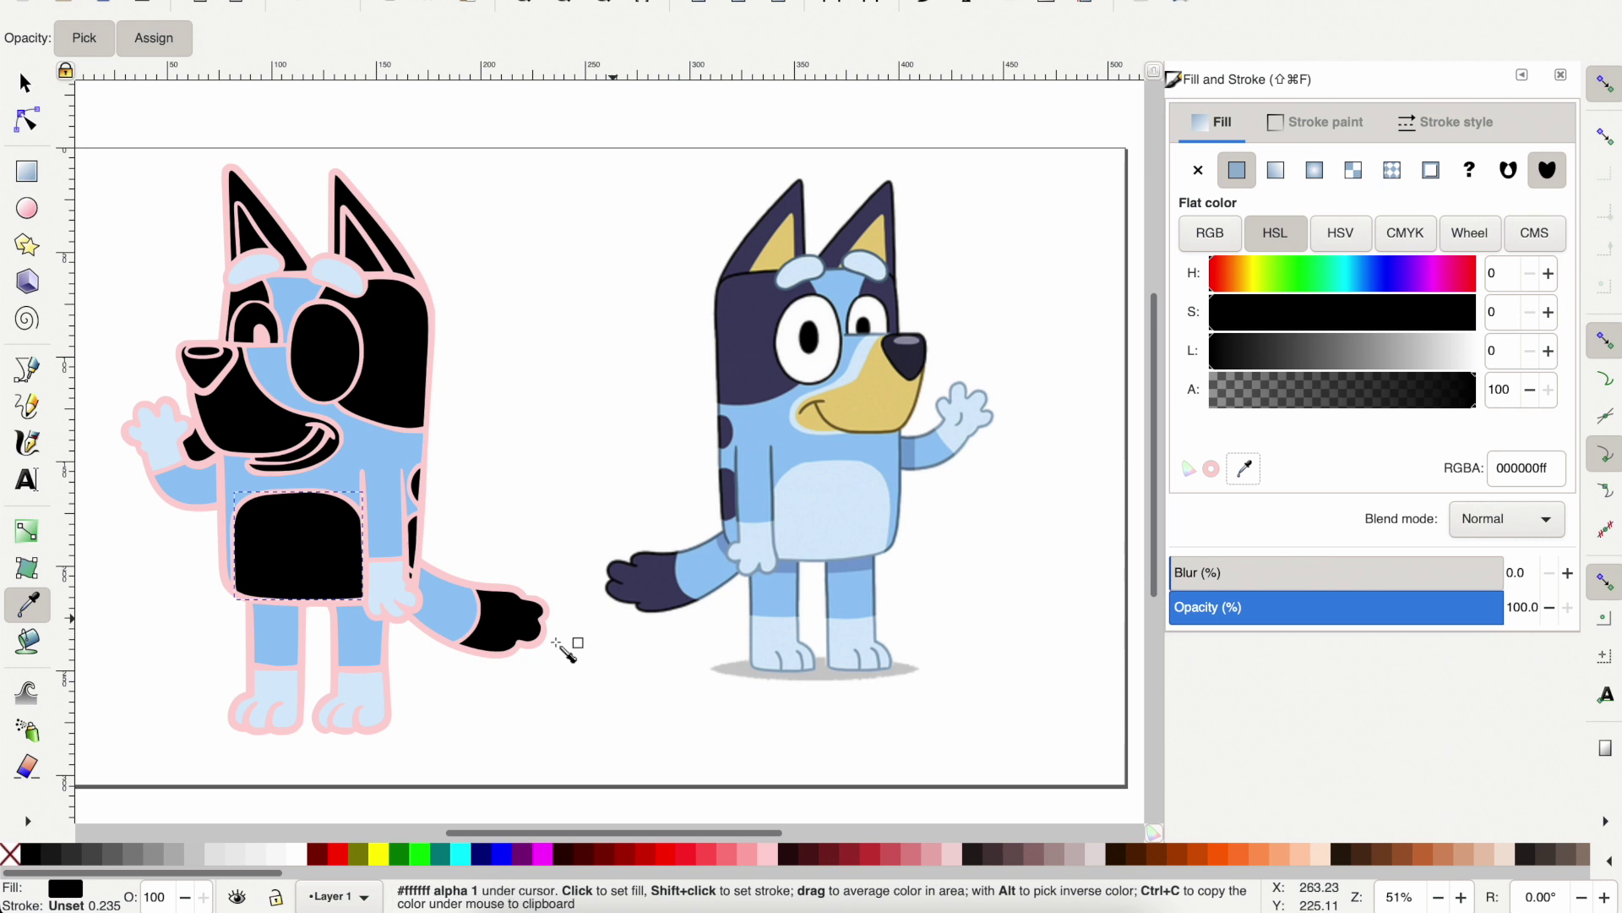
click(365, 696)
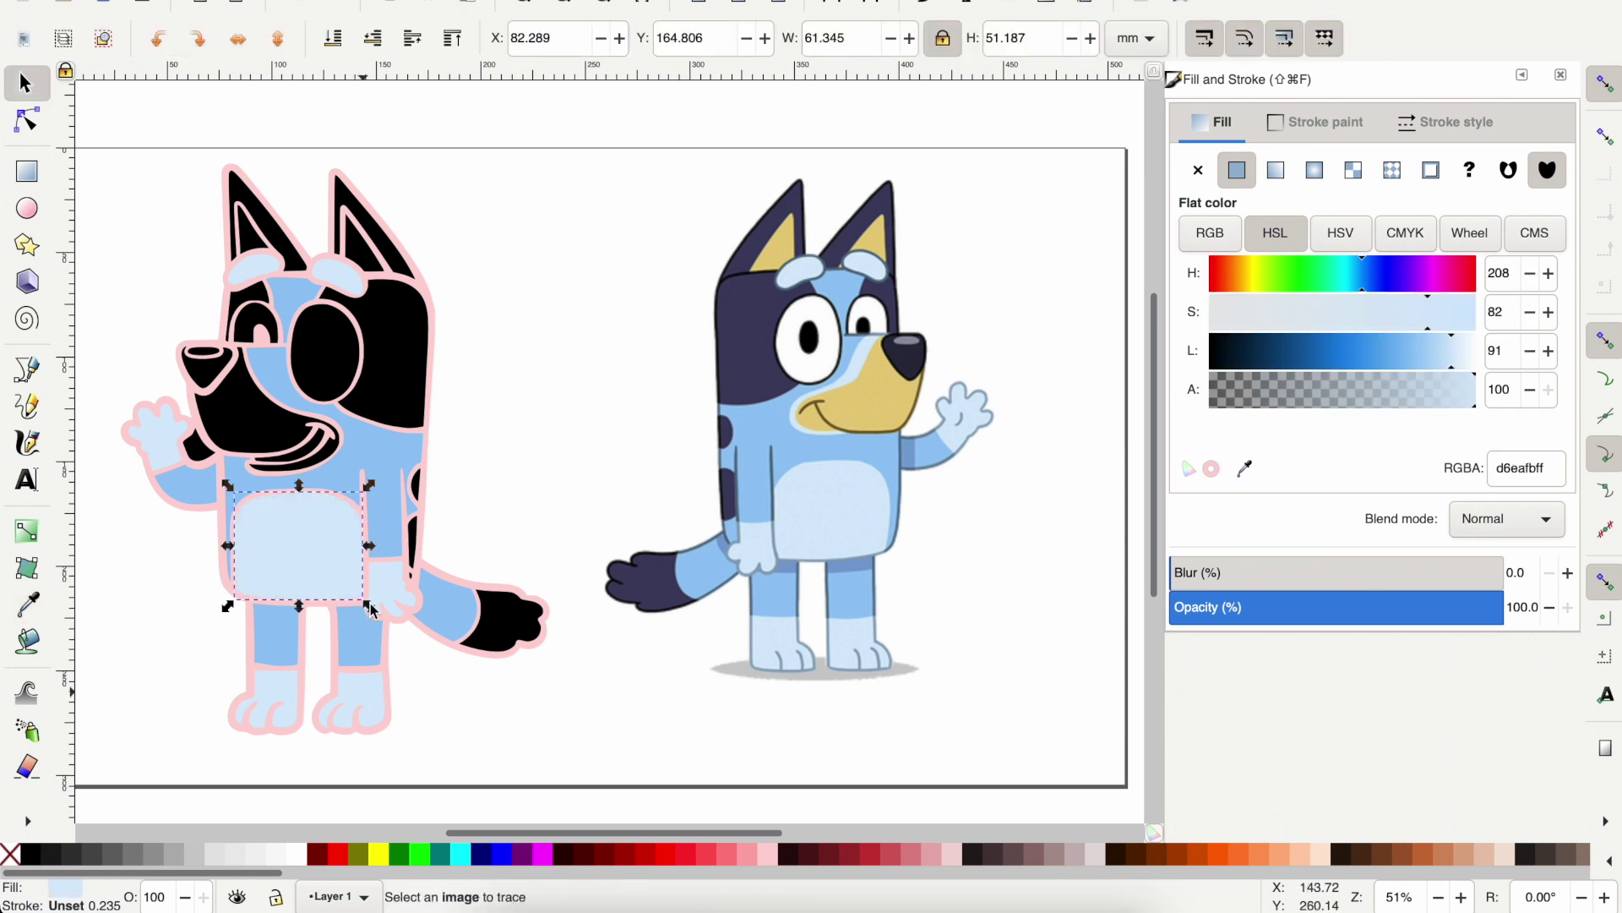
click(165, 600)
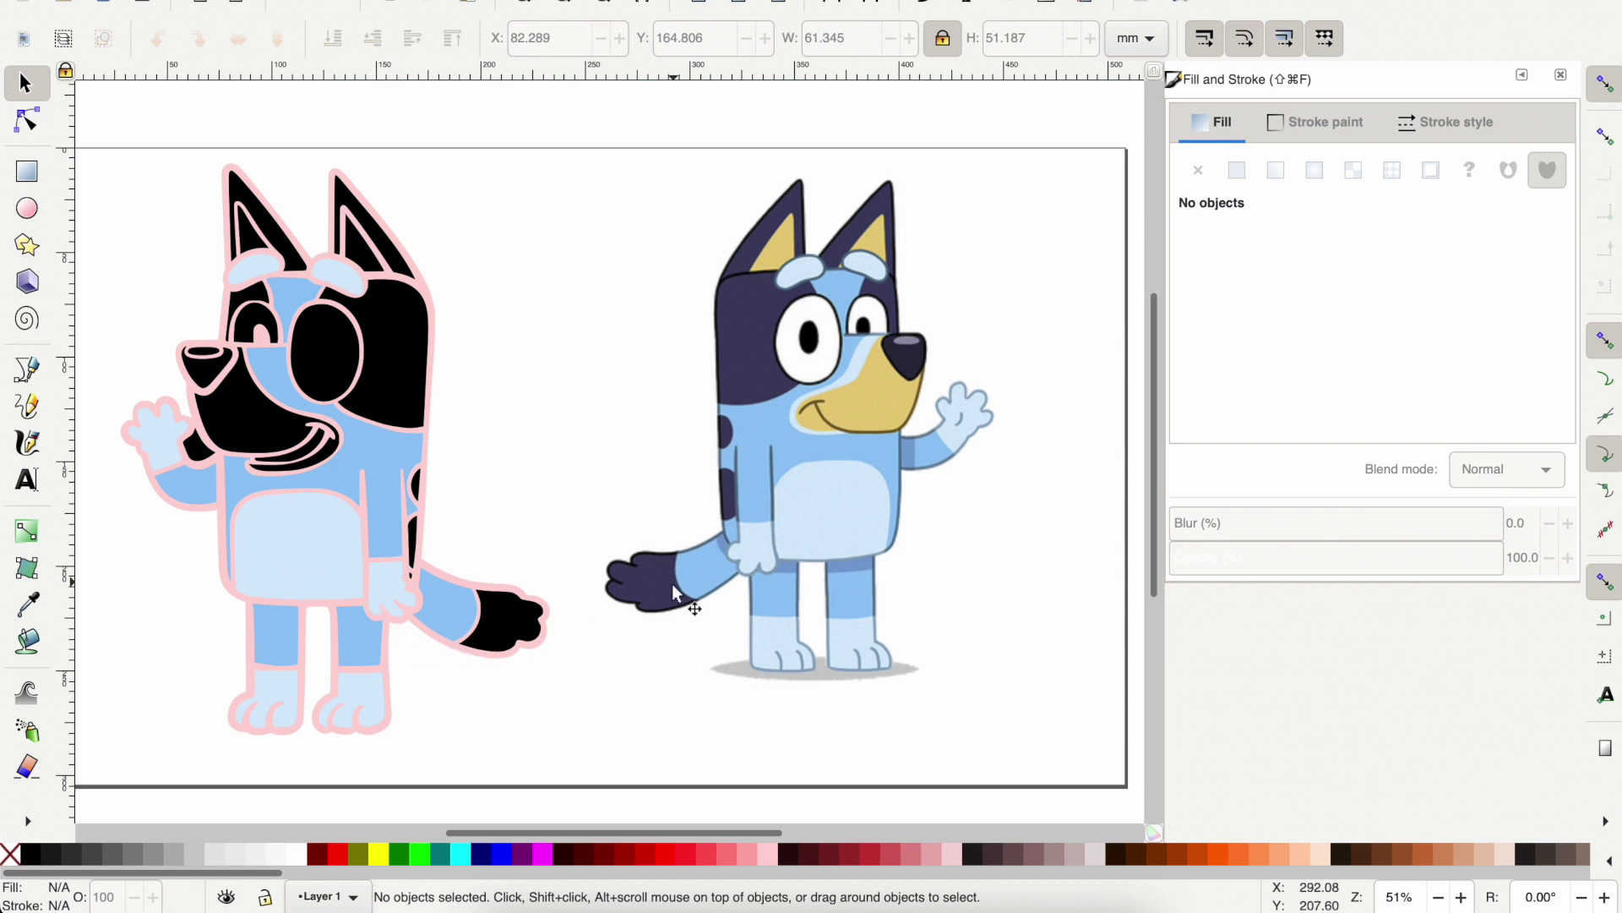
Fill the tail tip, back spots, outer ears, head patches and small sliver beside the lowered hand with navy 404063 from the reference image.
click(500, 619)
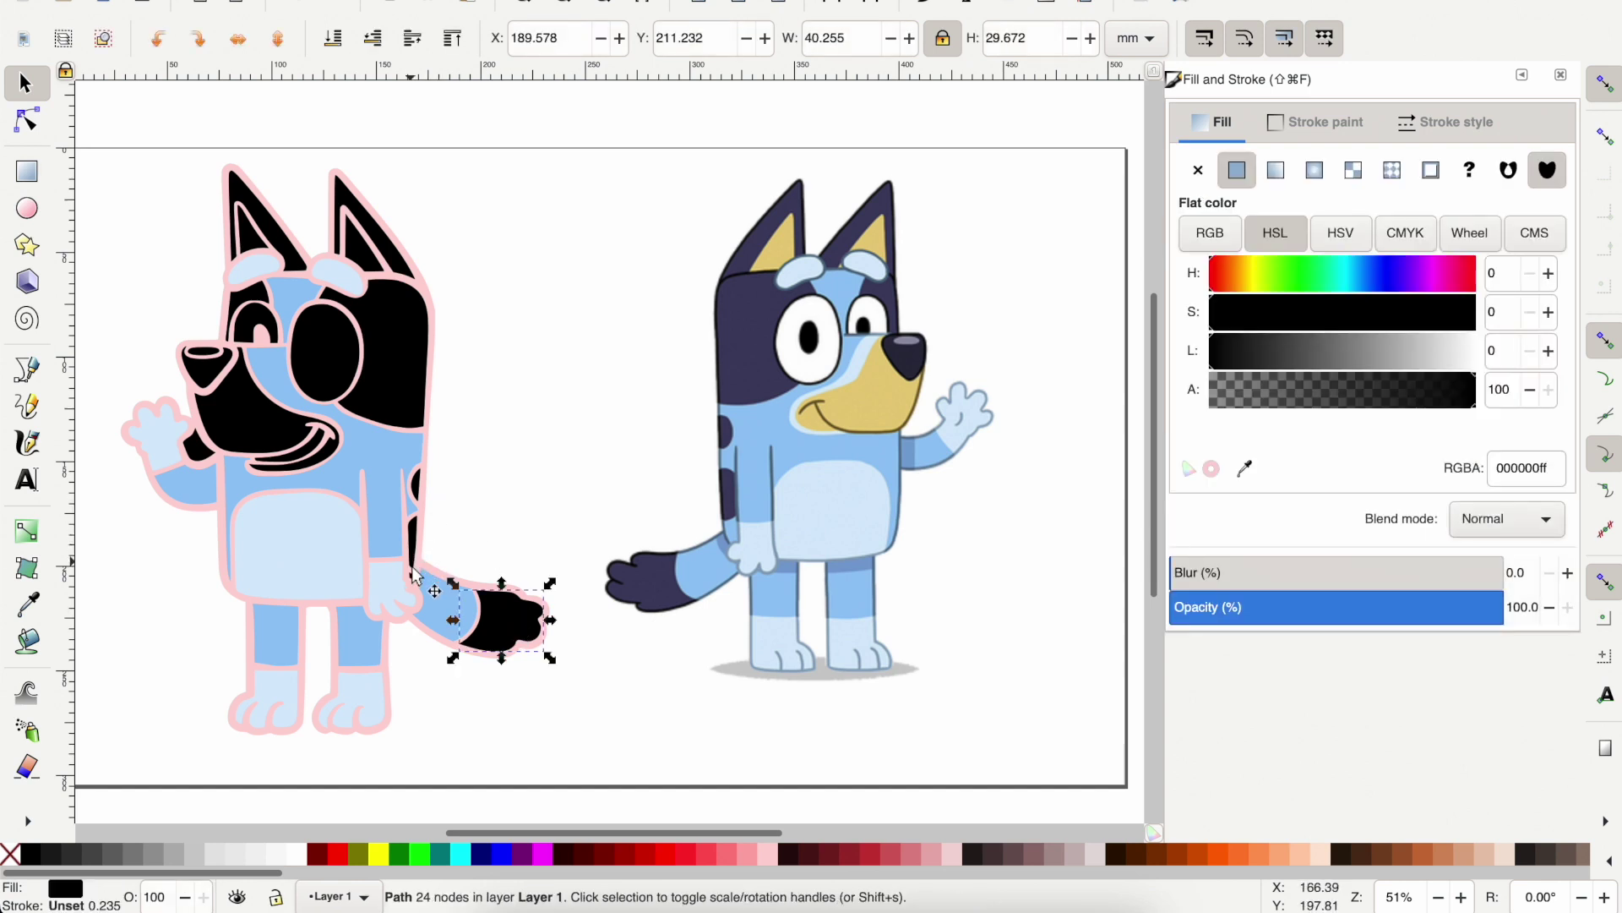
shift+click(416, 549)
shift+click(419, 500)
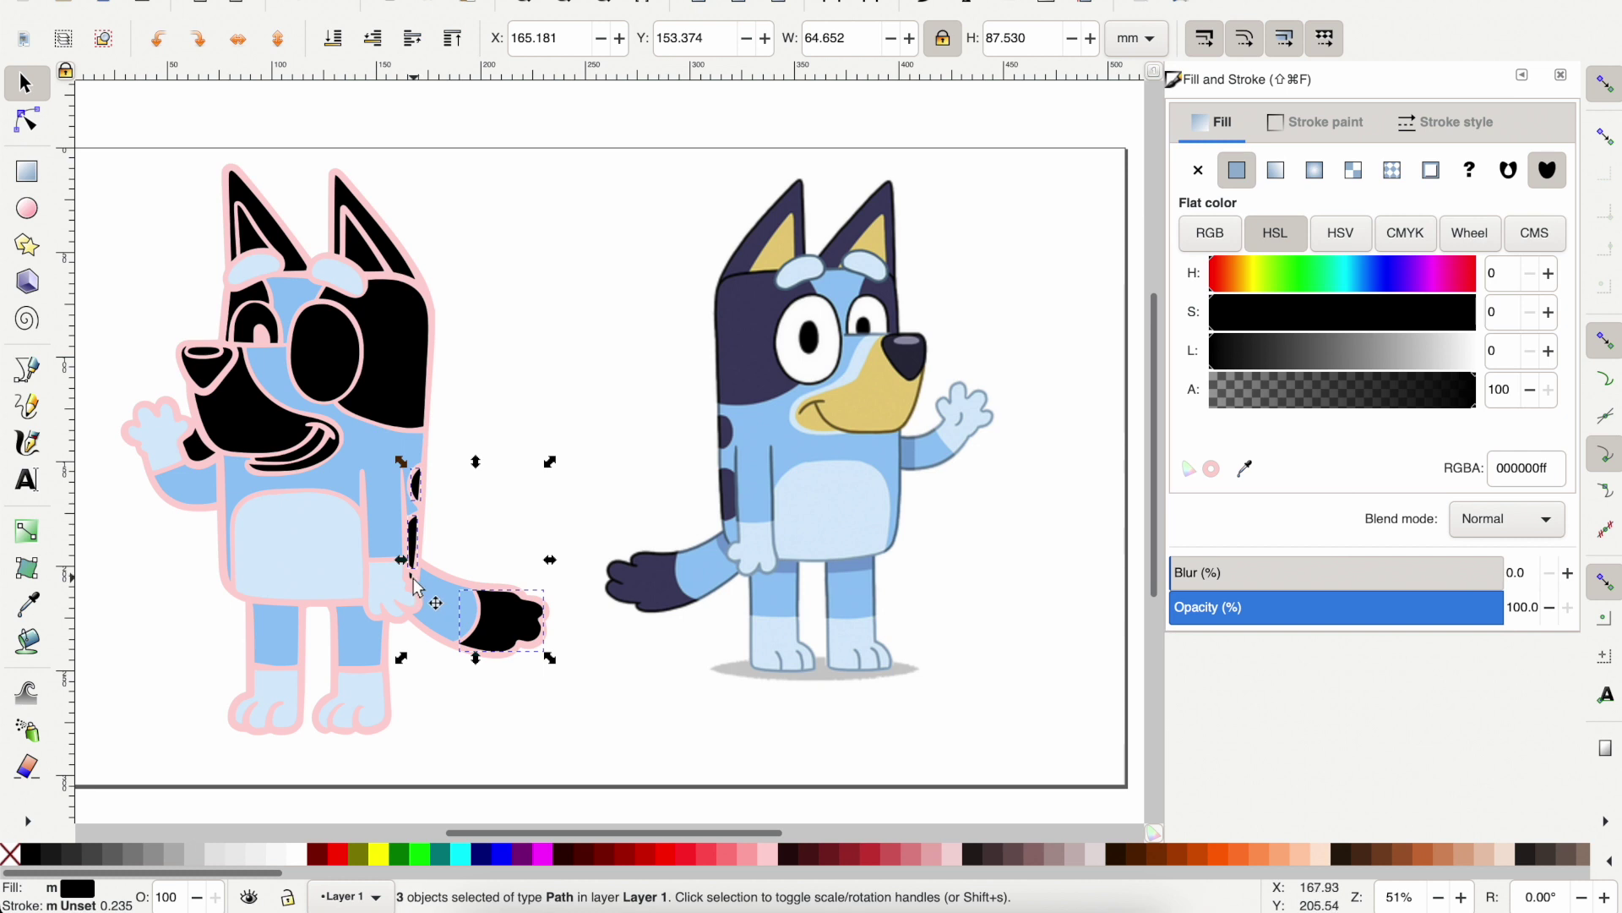
shift+click(380, 372)
shift+click(371, 236)
shift+click(279, 235)
shift+click(249, 313)
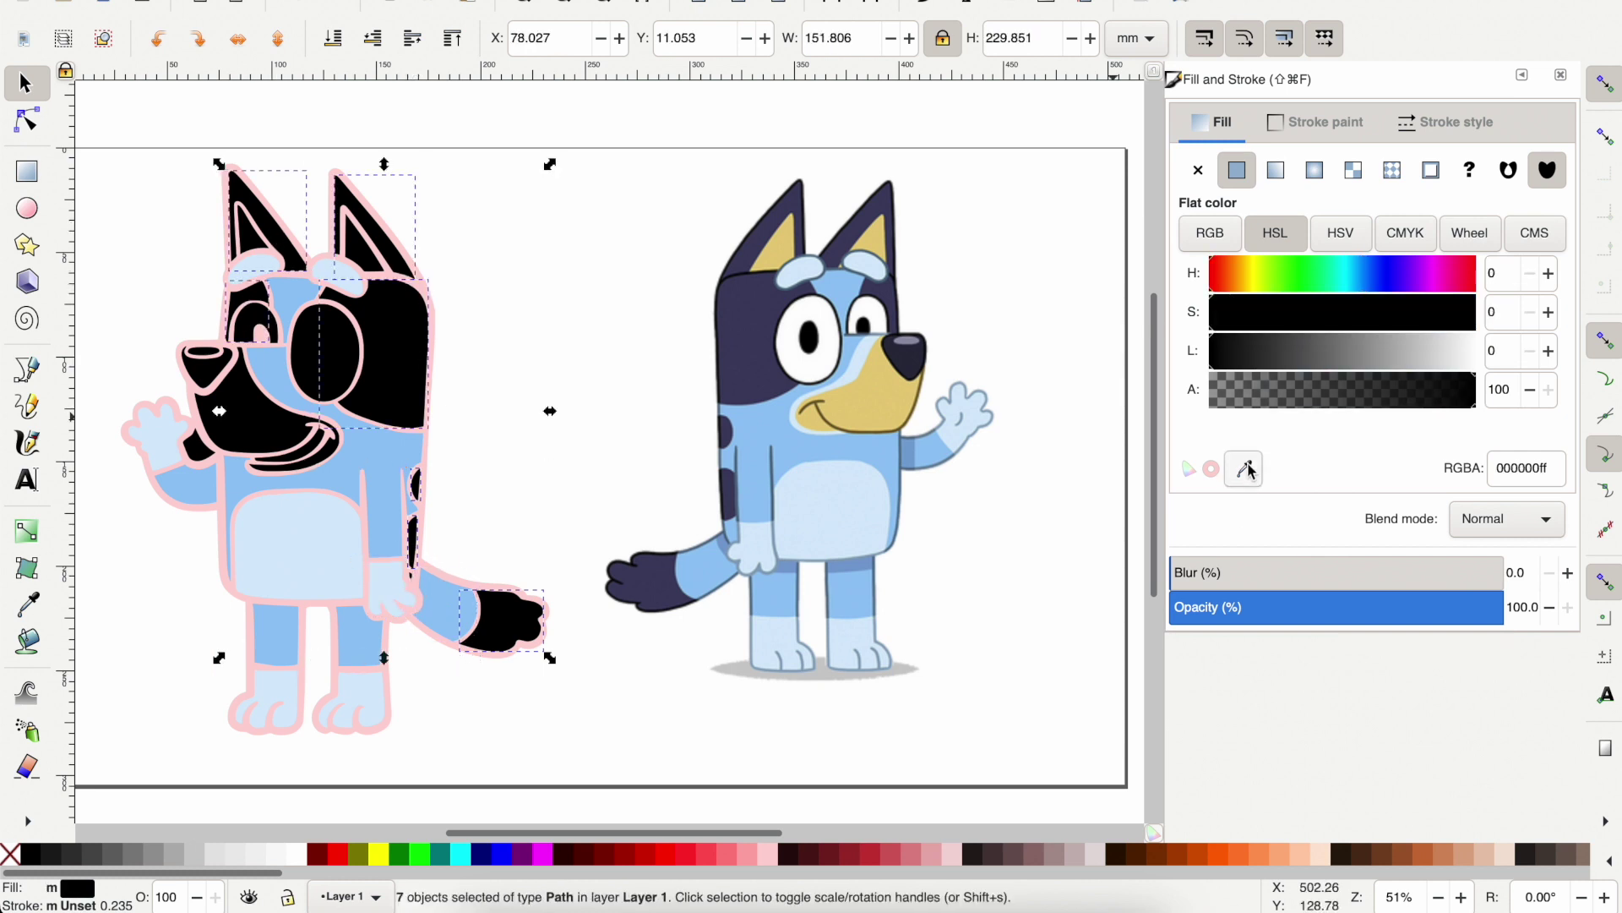
click(1246, 469)
click(750, 319)
scroll(503, 330, up, 2)
key(Tab)
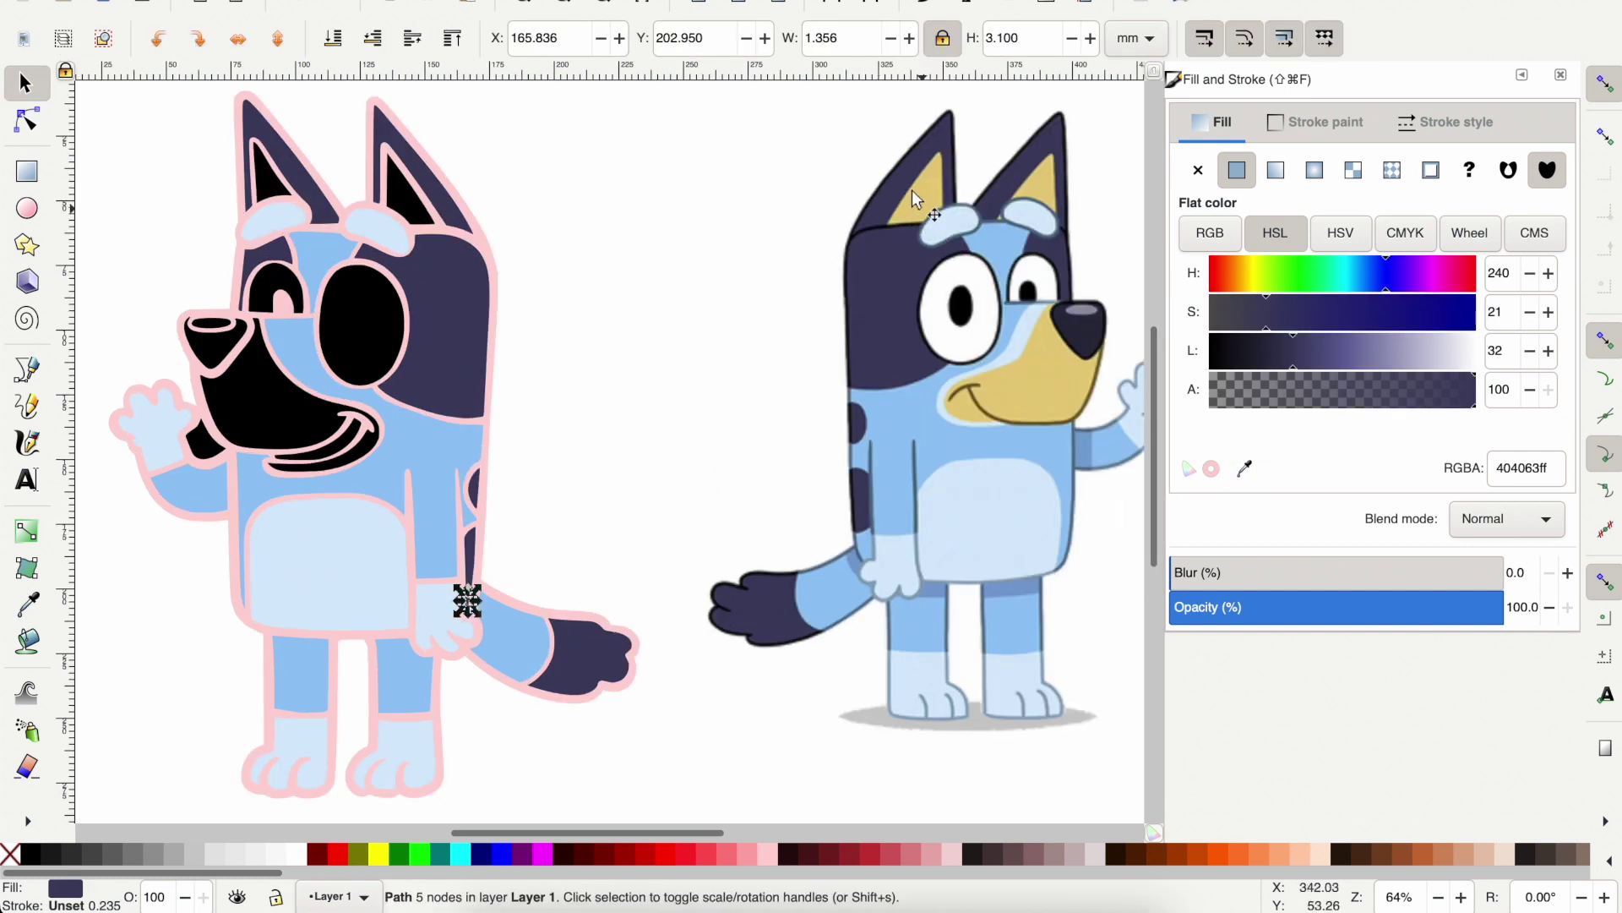
Fill both inner ears and the muzzle with the tan yellow e7cd7c sampled from the reference image's muzzle.
click(403, 203)
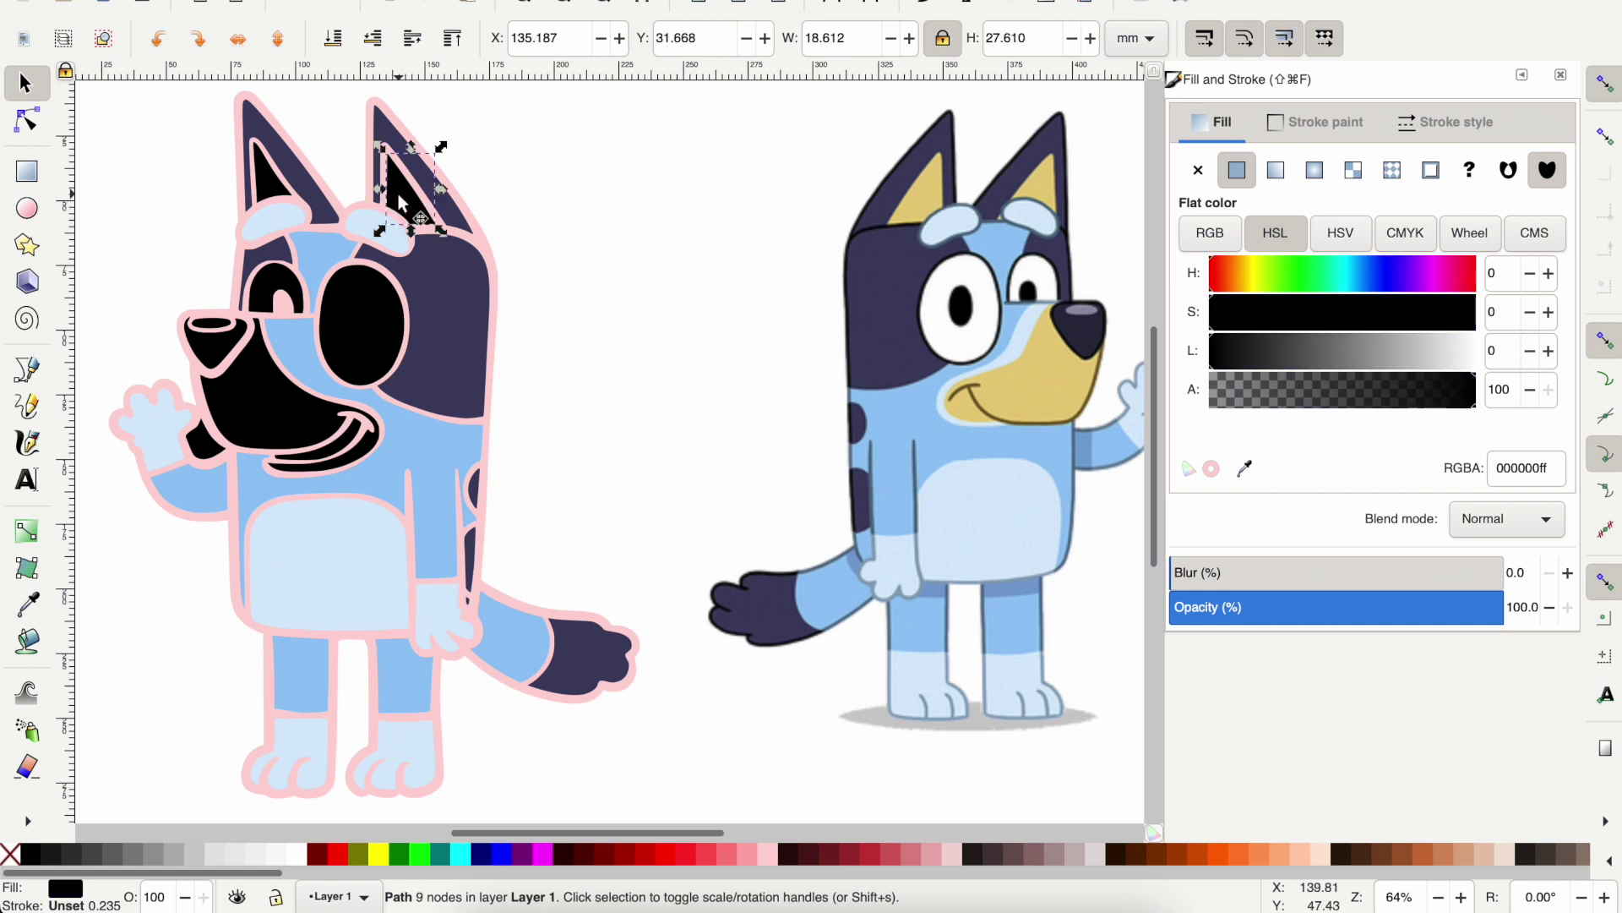
shift+click(282, 189)
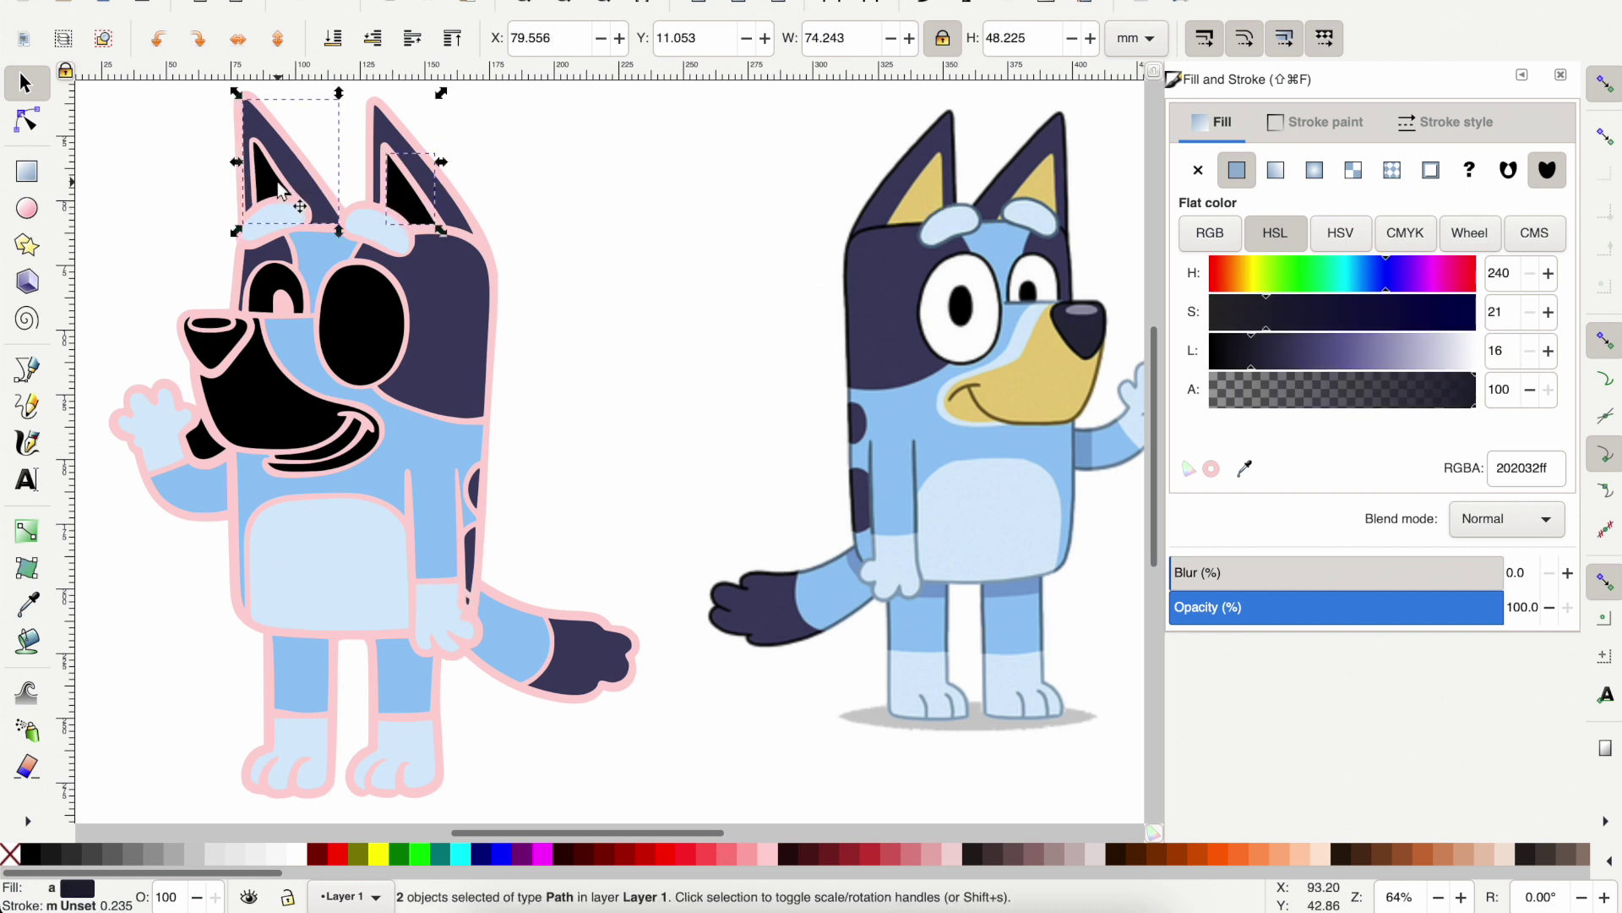
shift+click(223, 409)
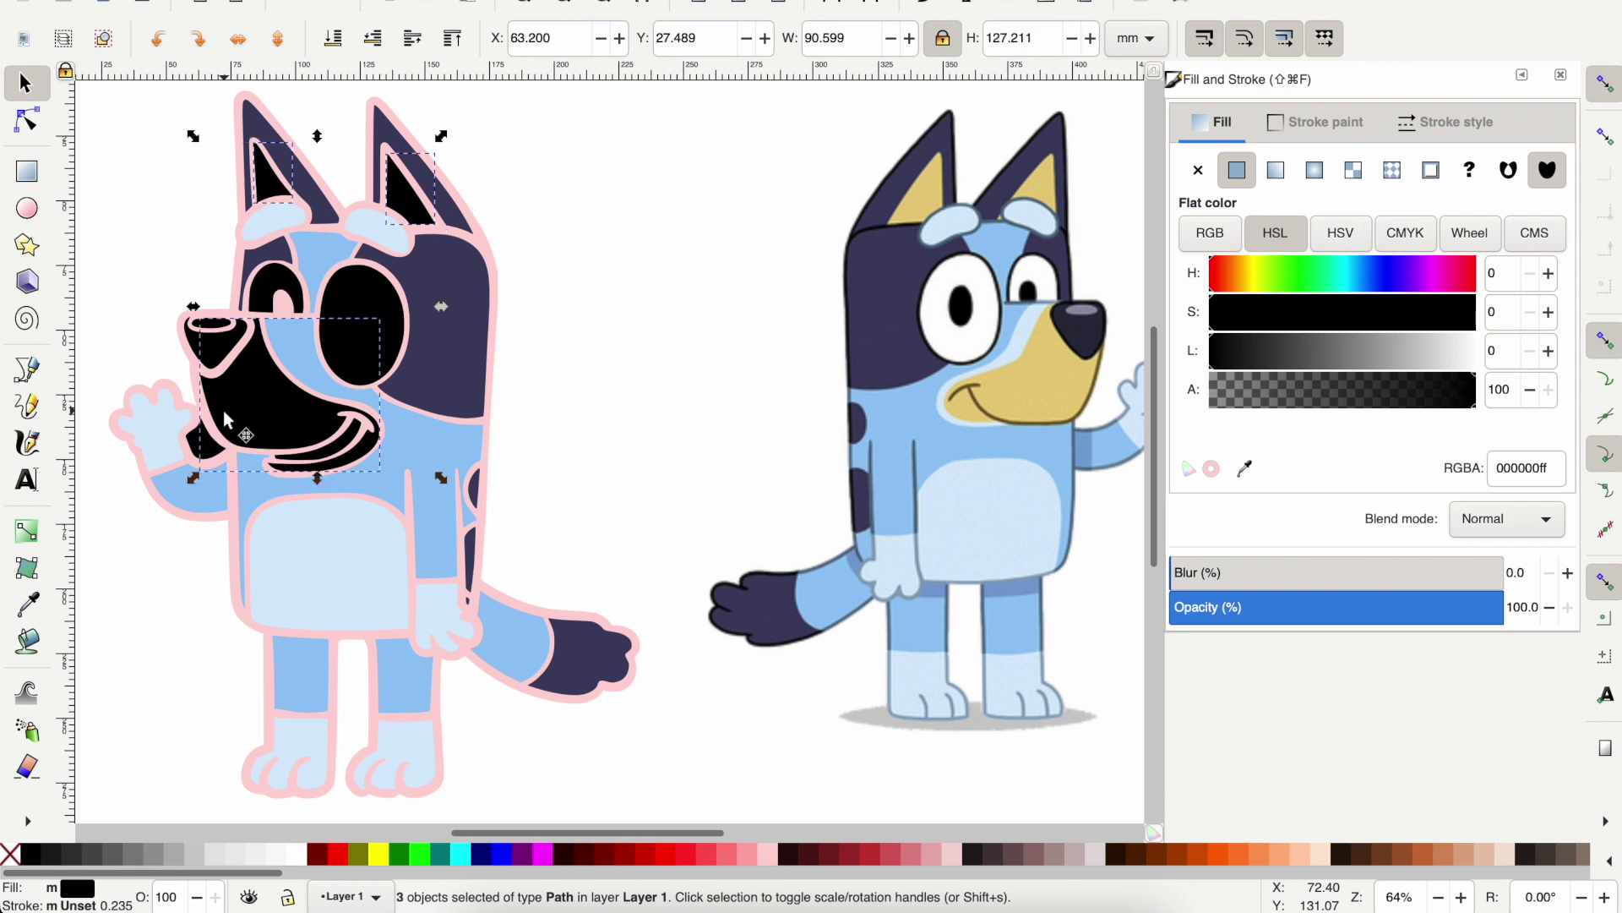
click(1245, 469)
click(1042, 388)
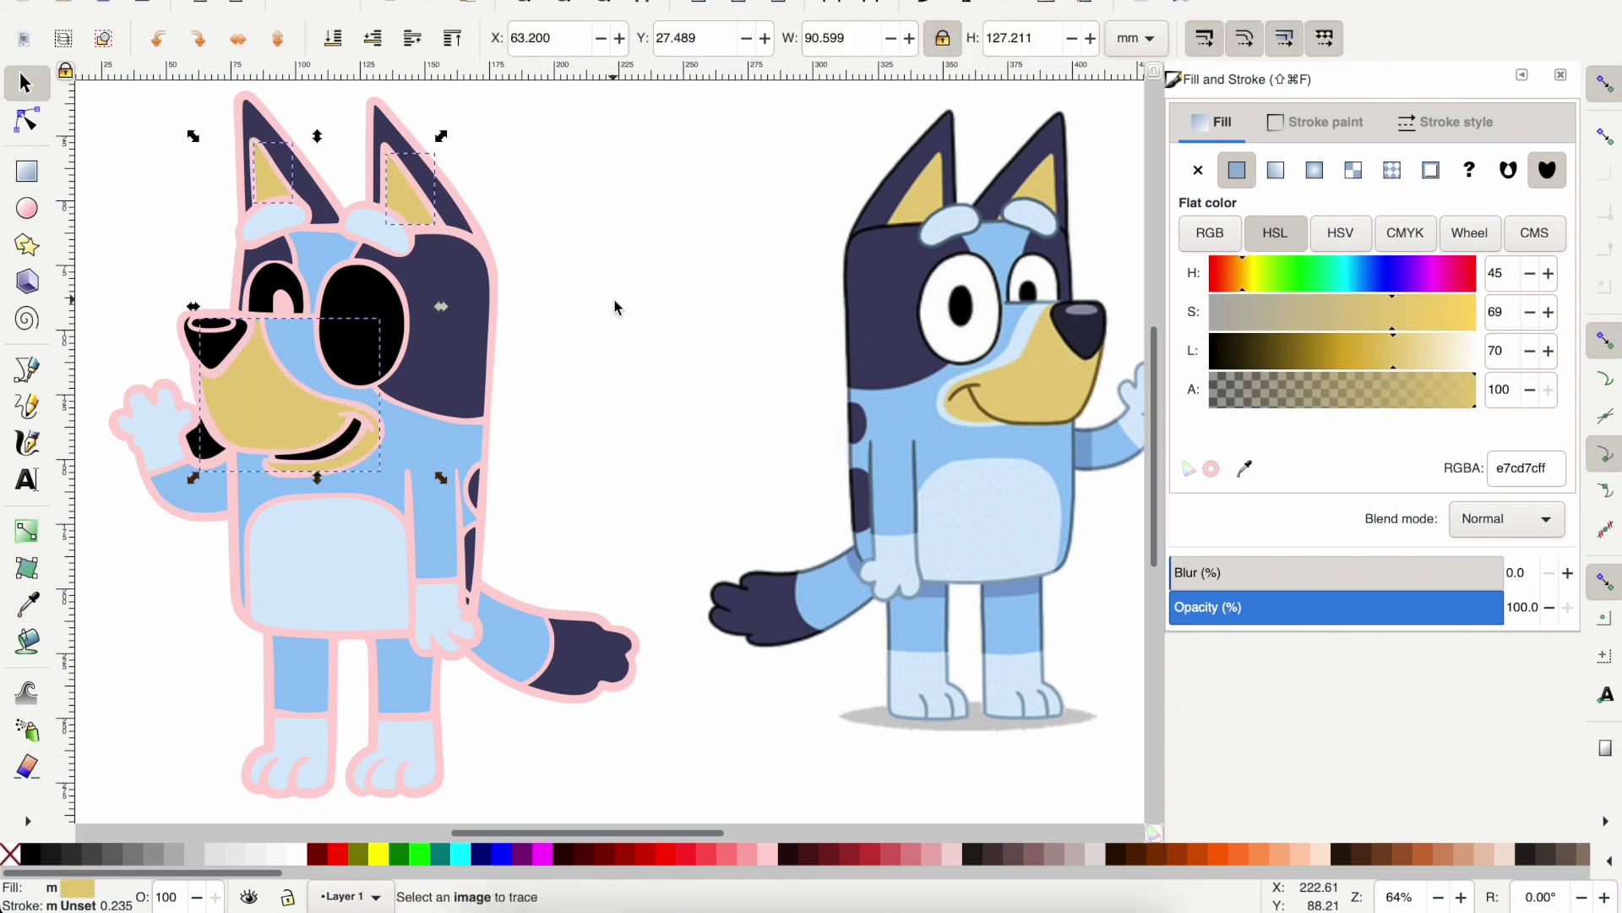
Fill both eyes with white ffffff sampled from the reference image's eye, and deselect them.
key(Escape)
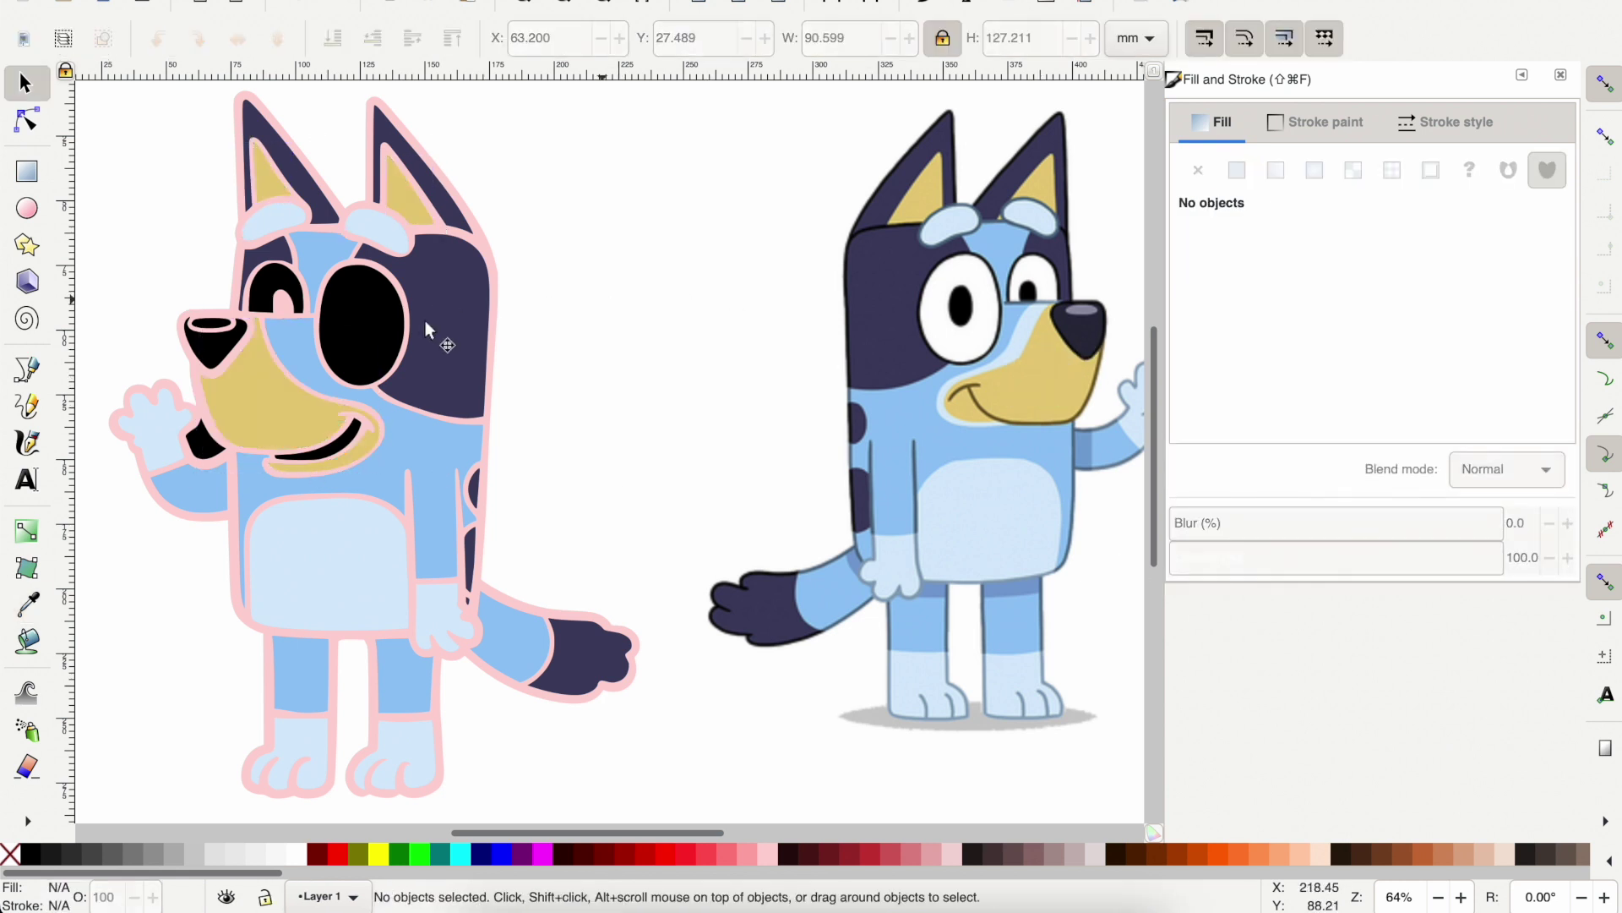
click(373, 275)
shift+click(286, 290)
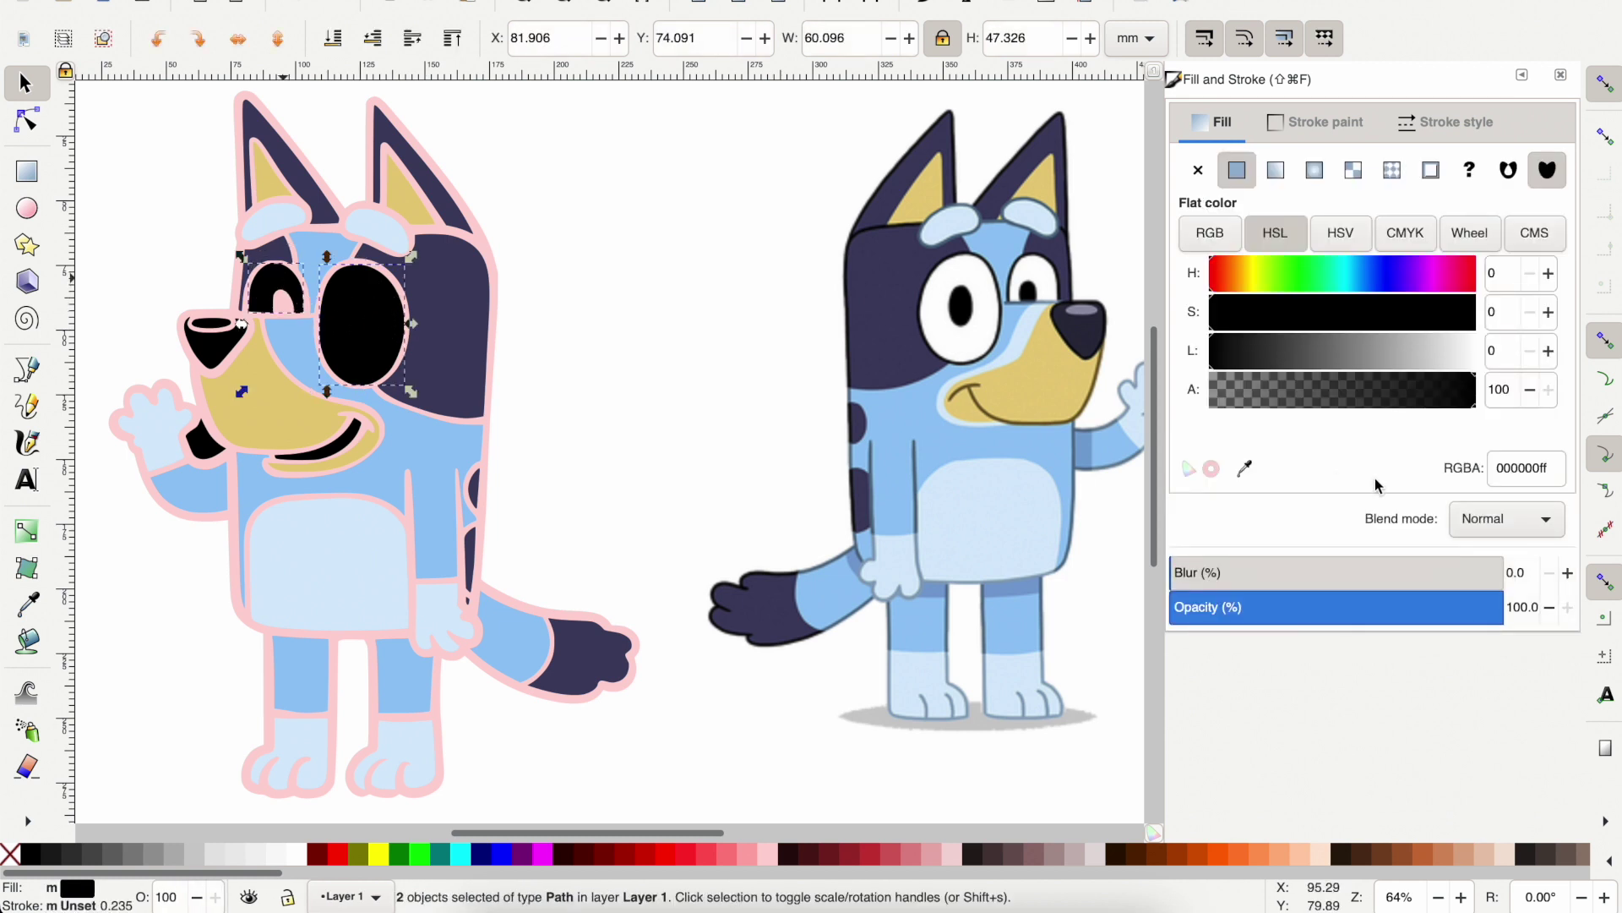
click(1244, 468)
click(987, 275)
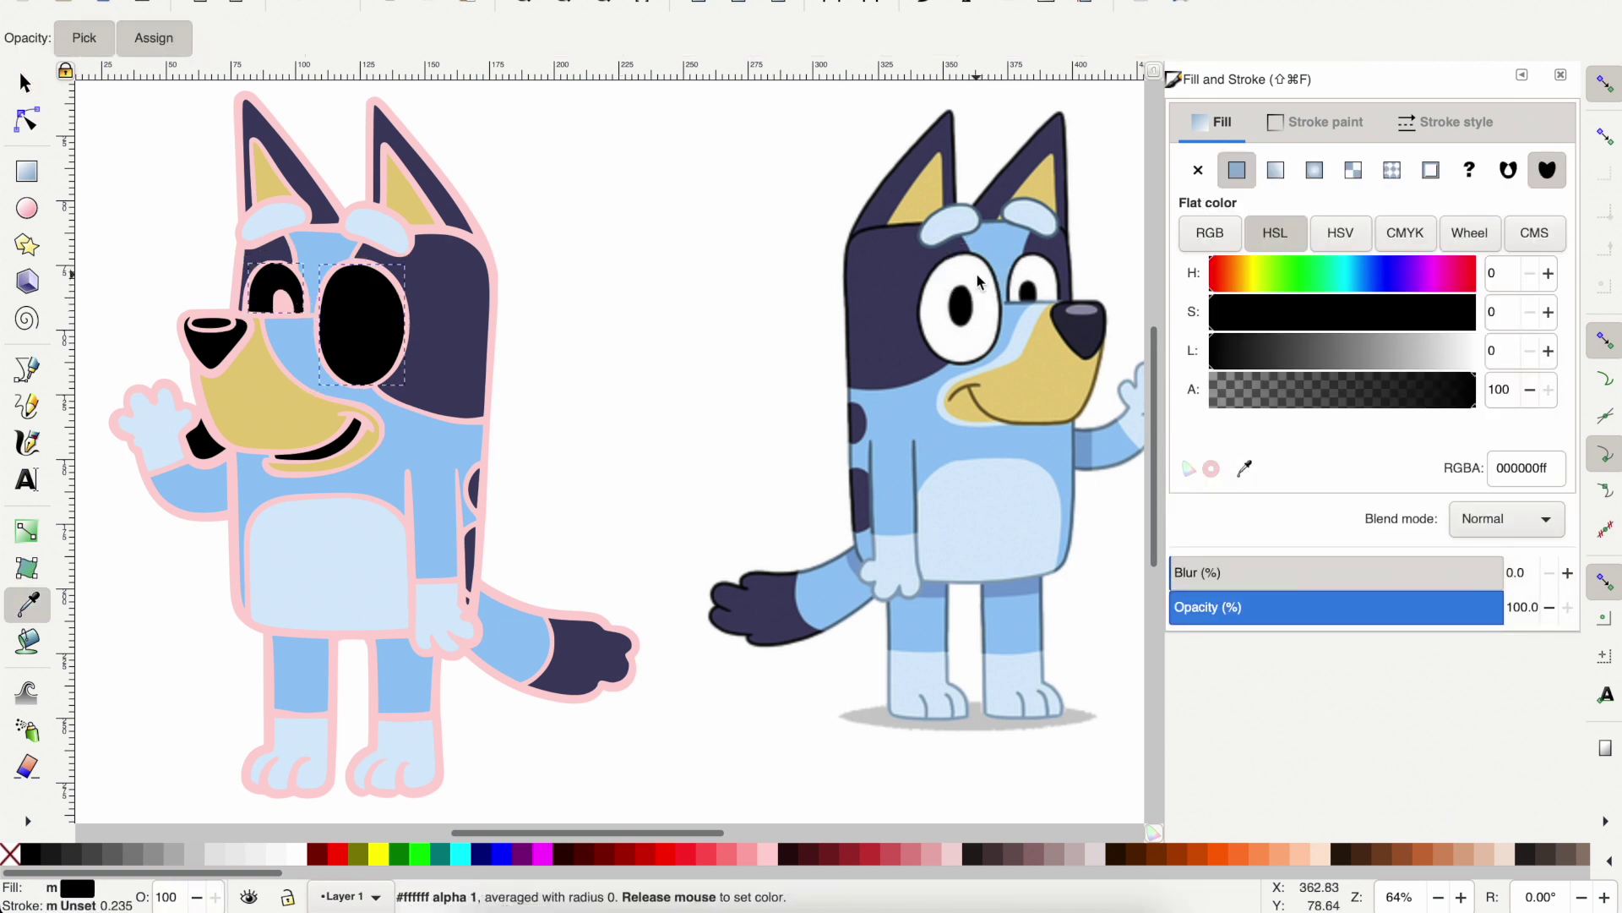
click(739, 331)
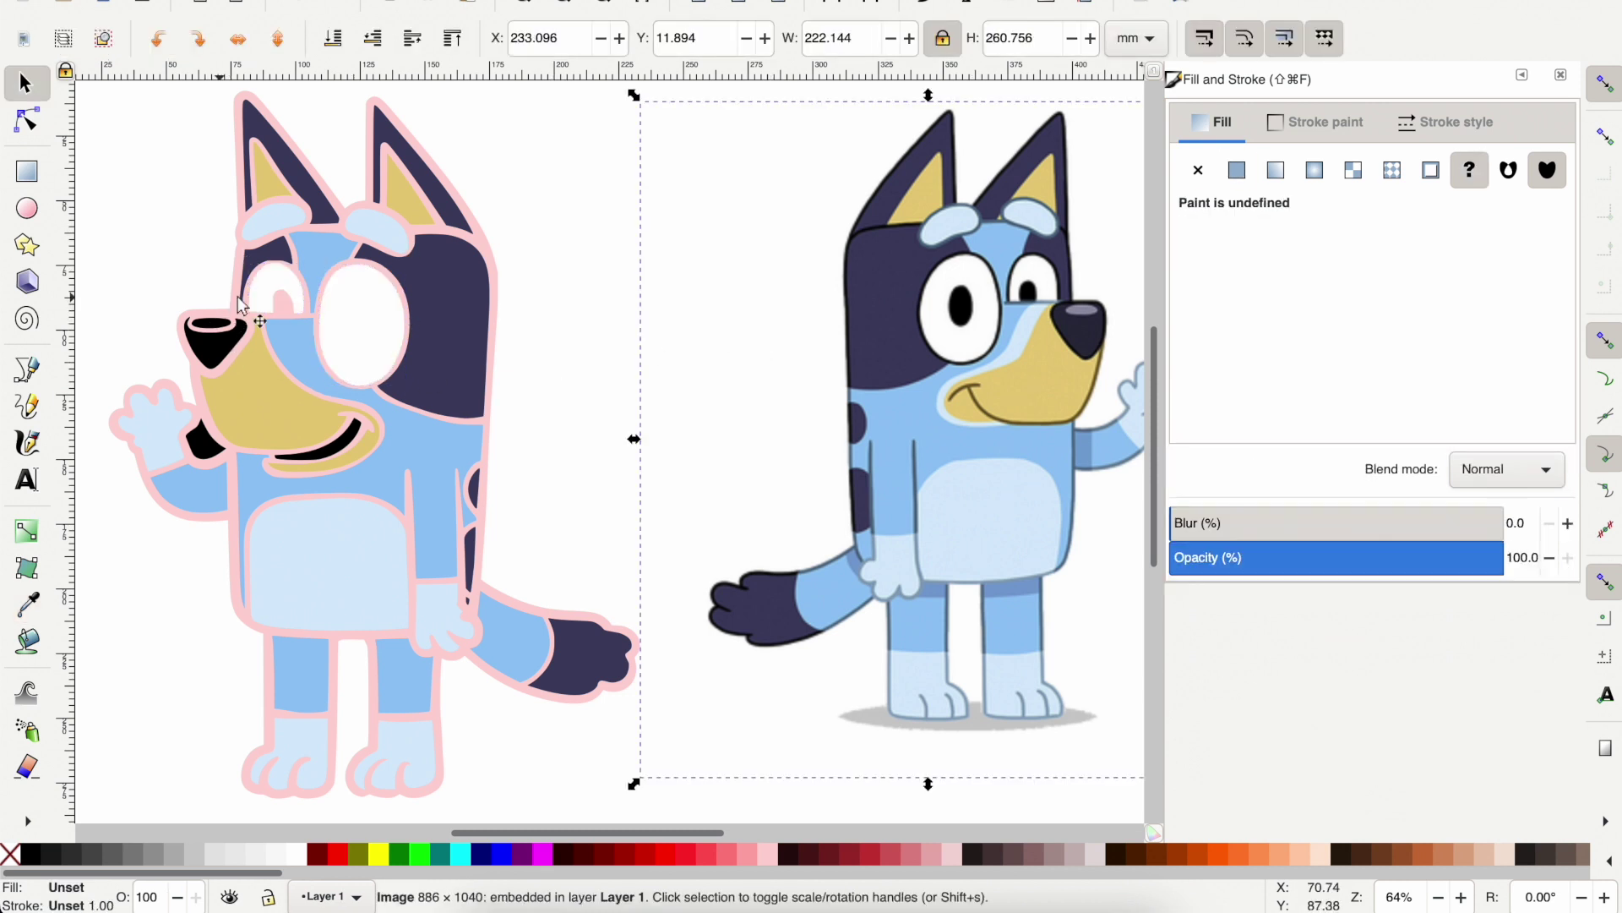
Lower the large white eye shape behind its black pupil, and deselect it.
click(370, 323)
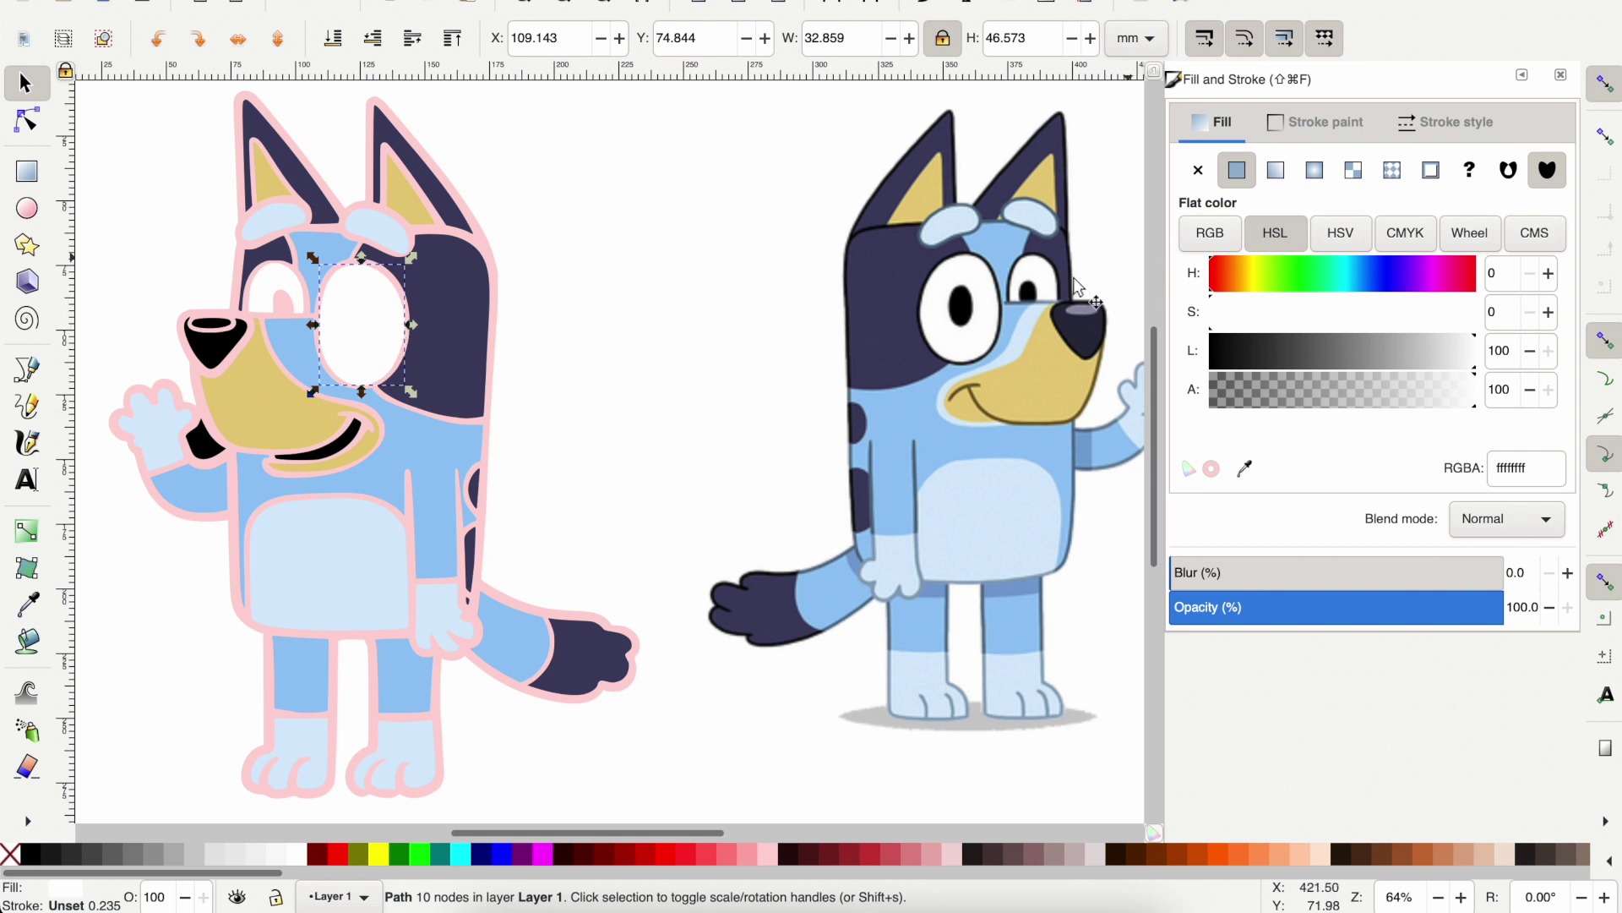
click(361, 325)
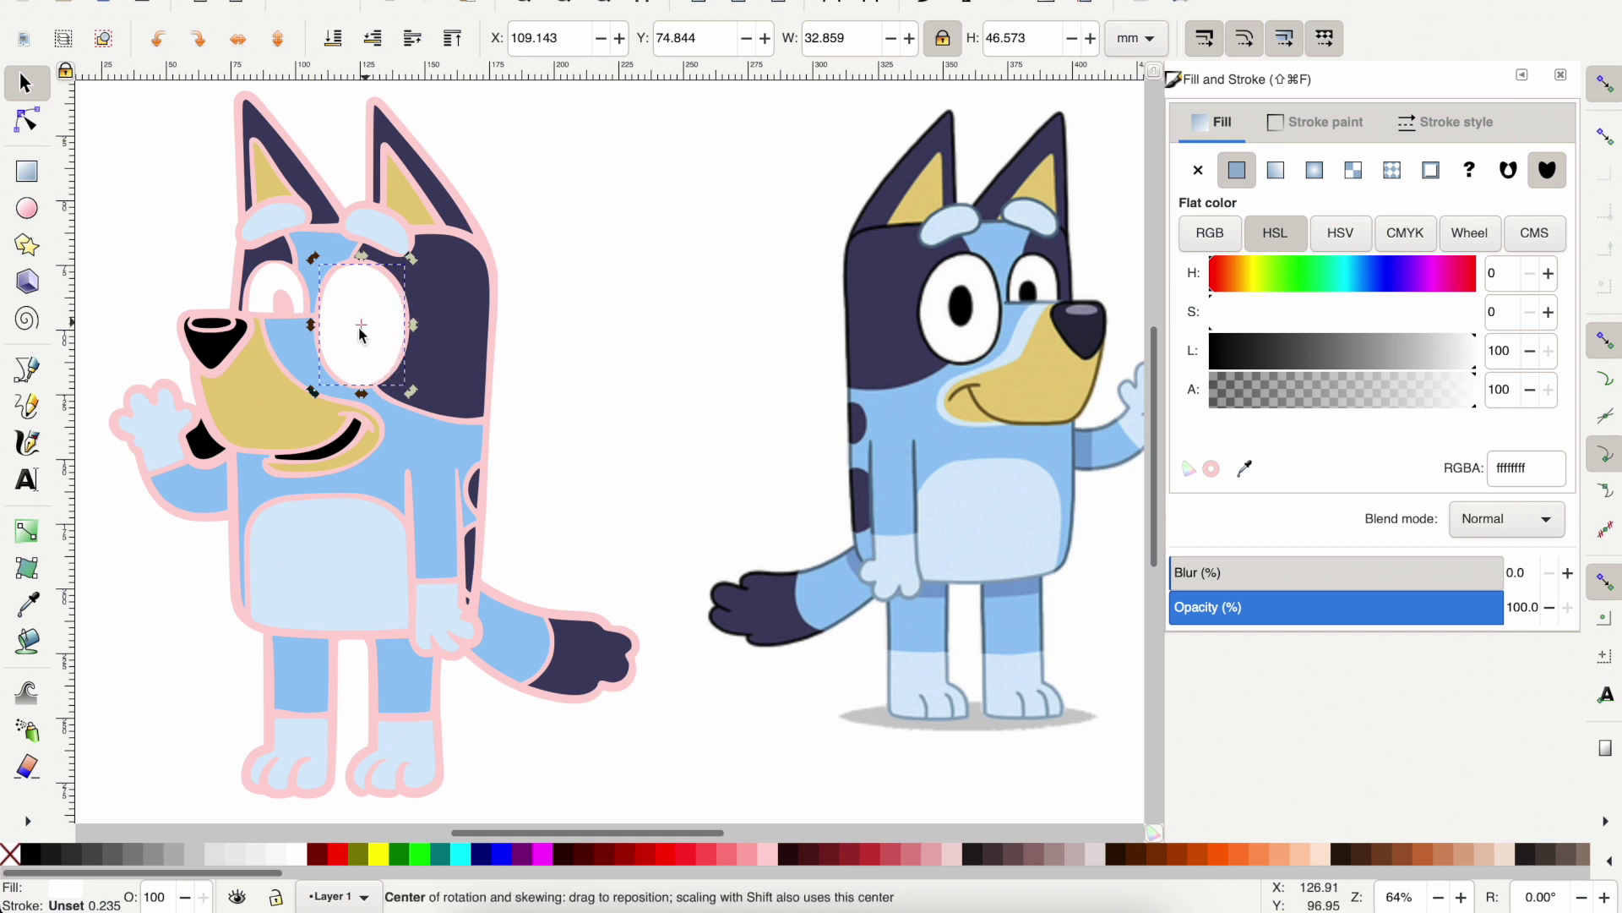
click(381, 47)
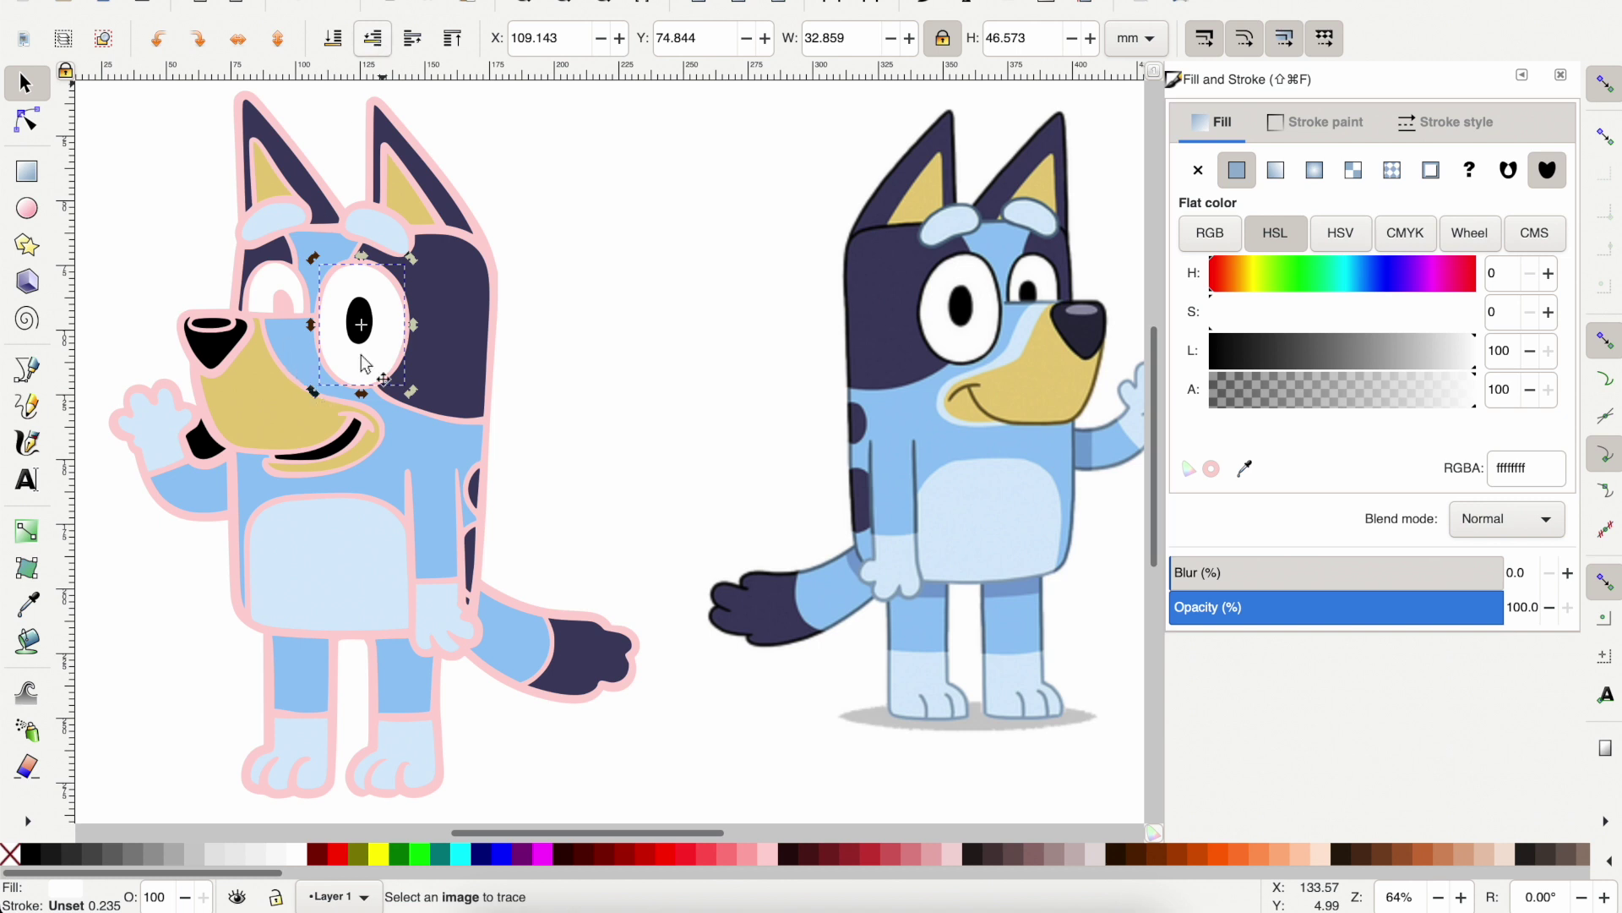
click(630, 292)
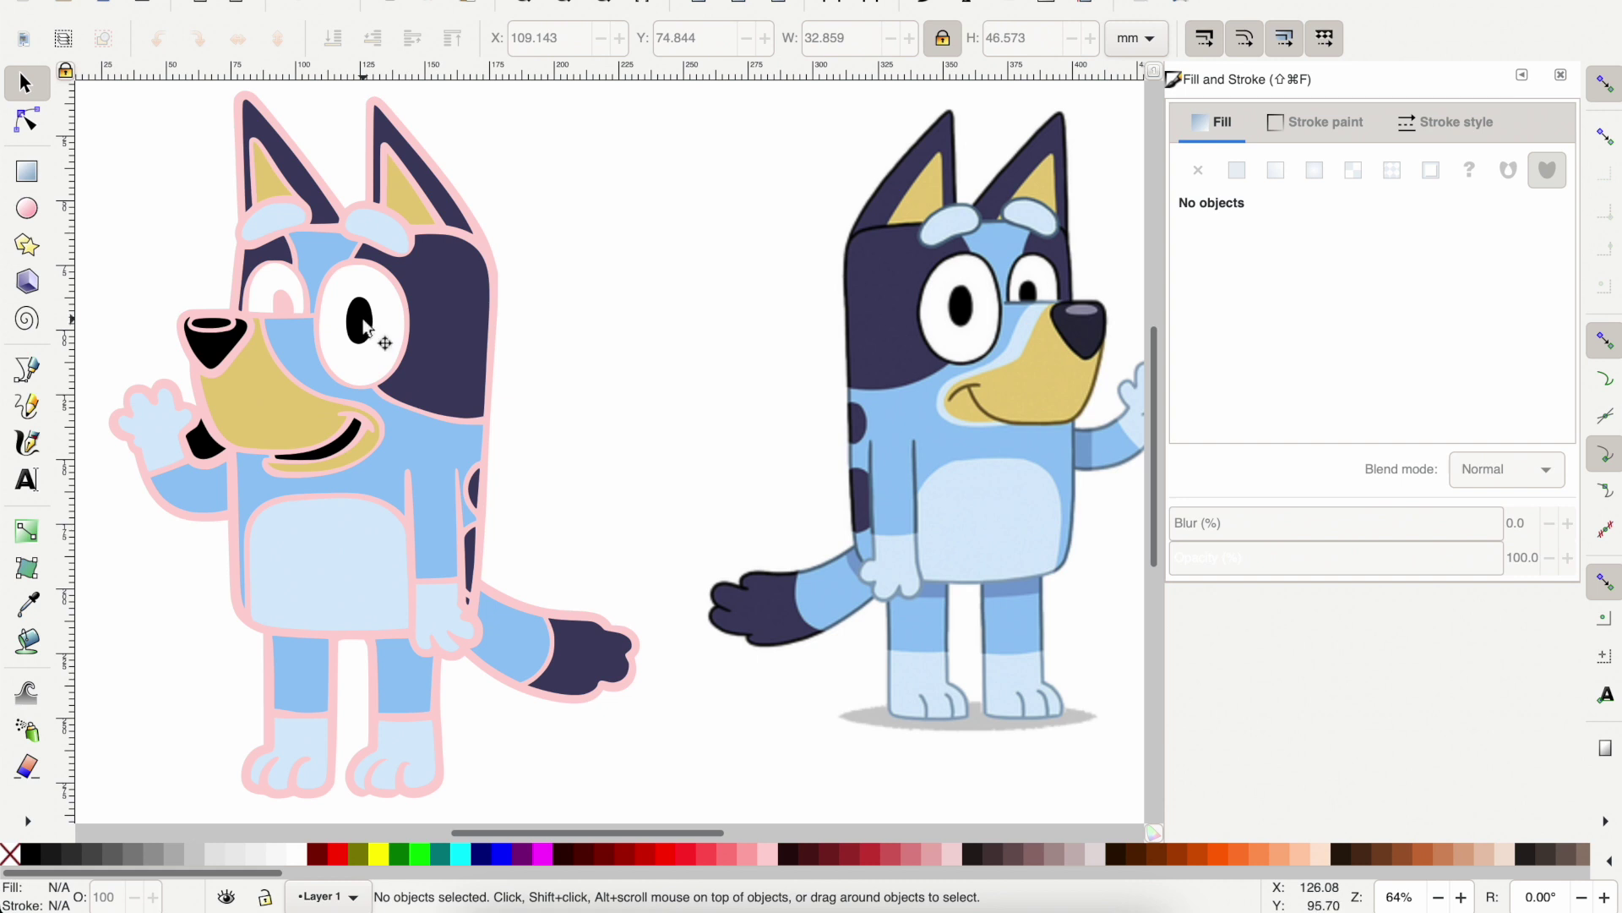
click(366, 324)
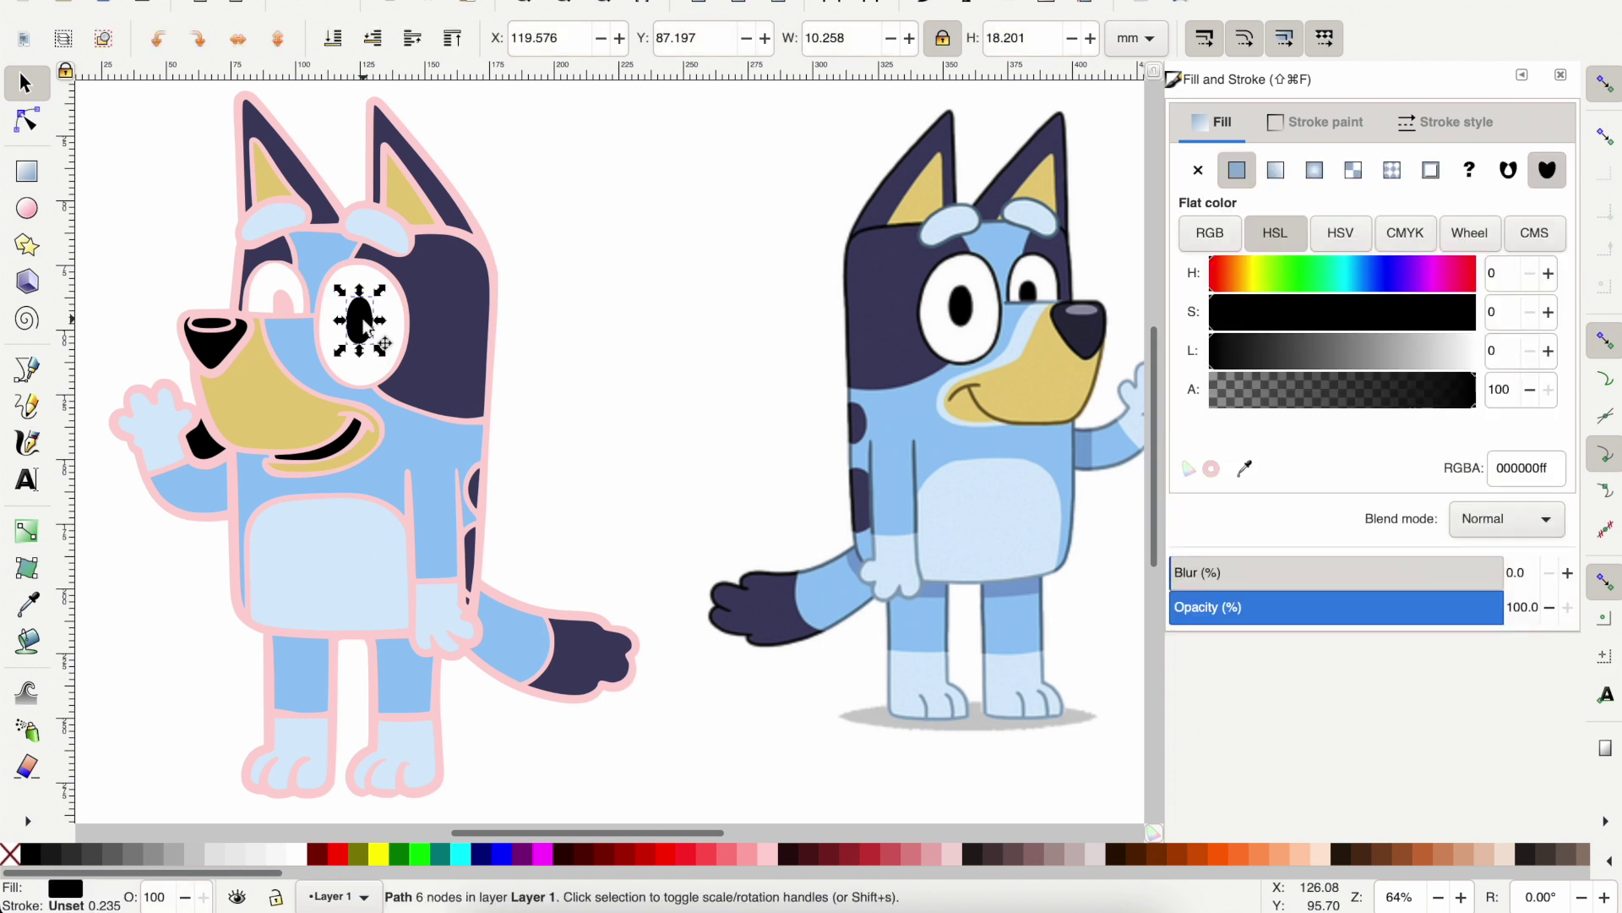
click(378, 108)
click(255, 99)
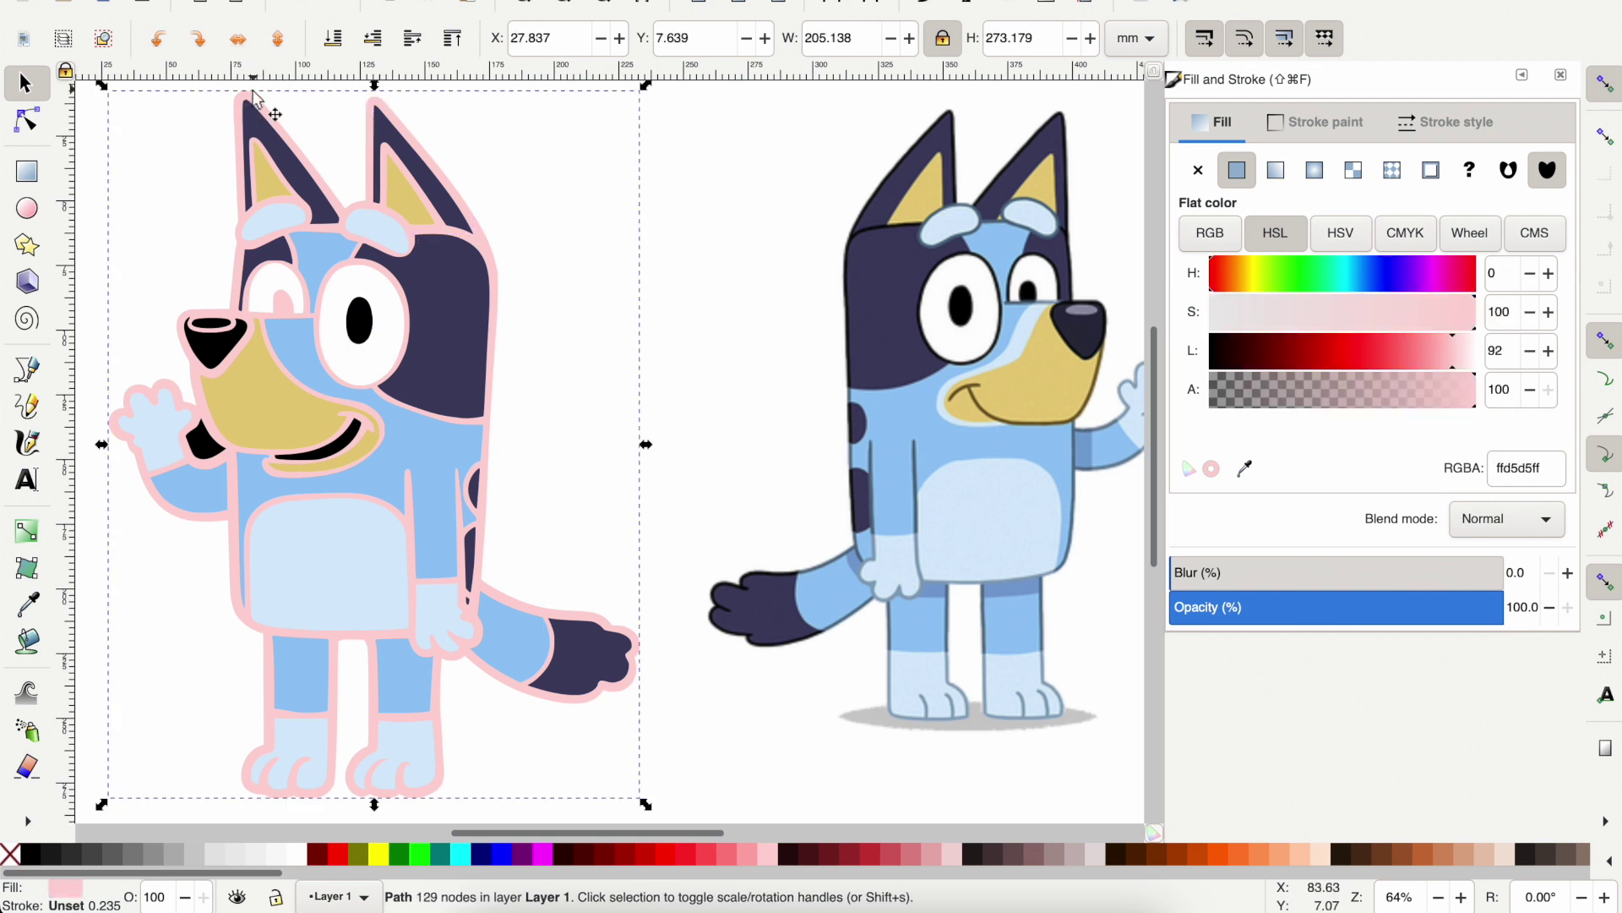
click(673, 203)
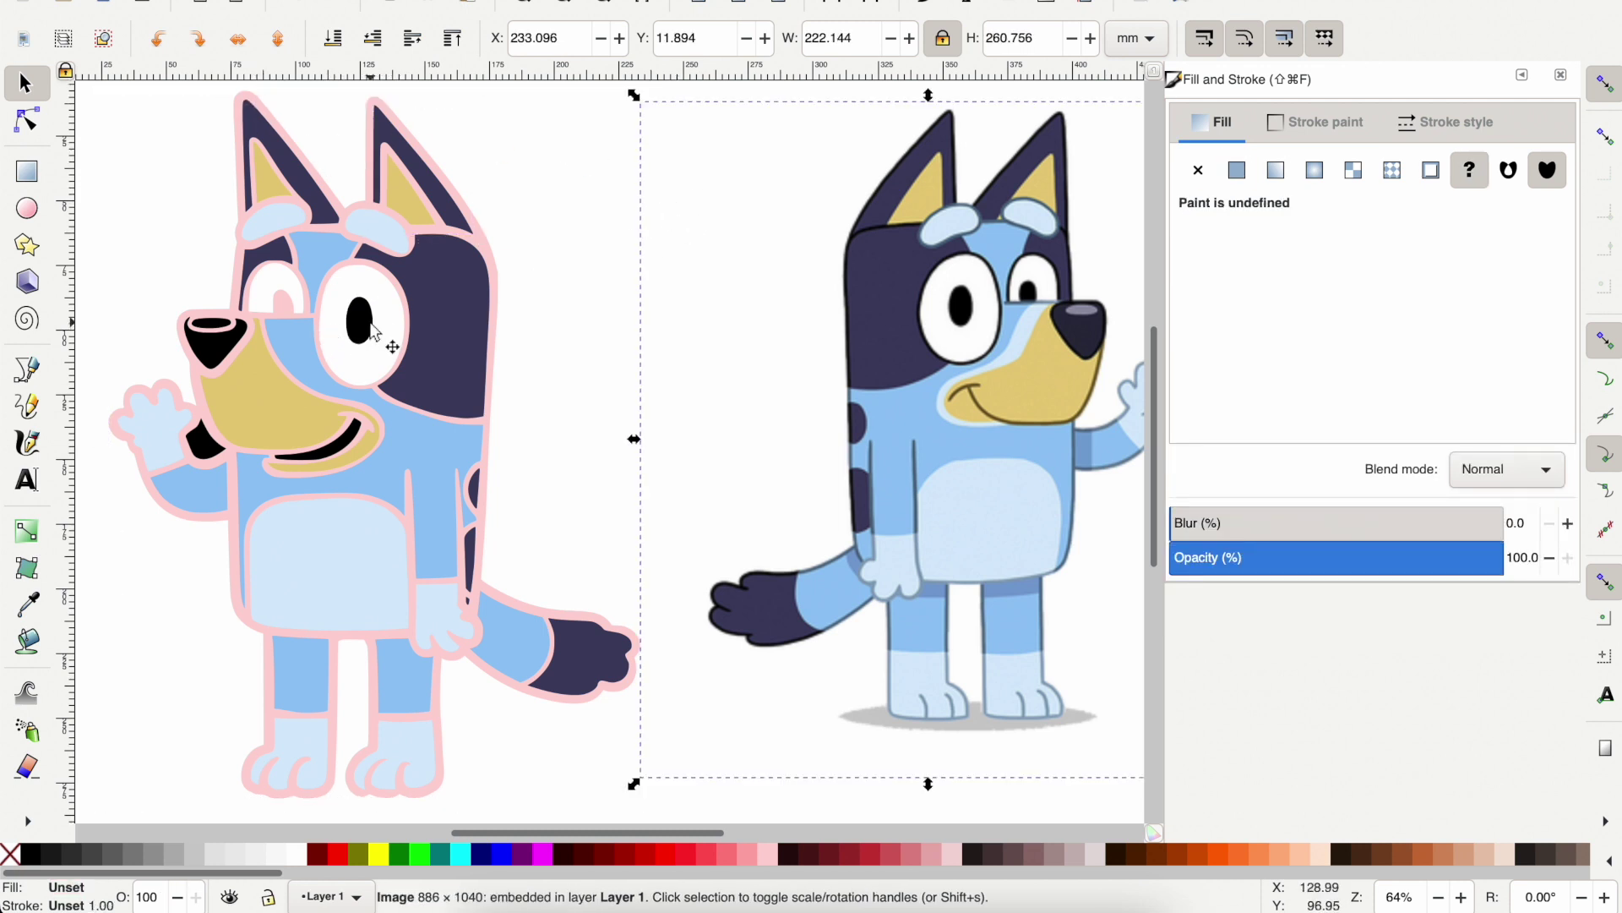
Cut the black pupil out of the large white eye shape with a path Difference, and deselect the result.
click(383, 347)
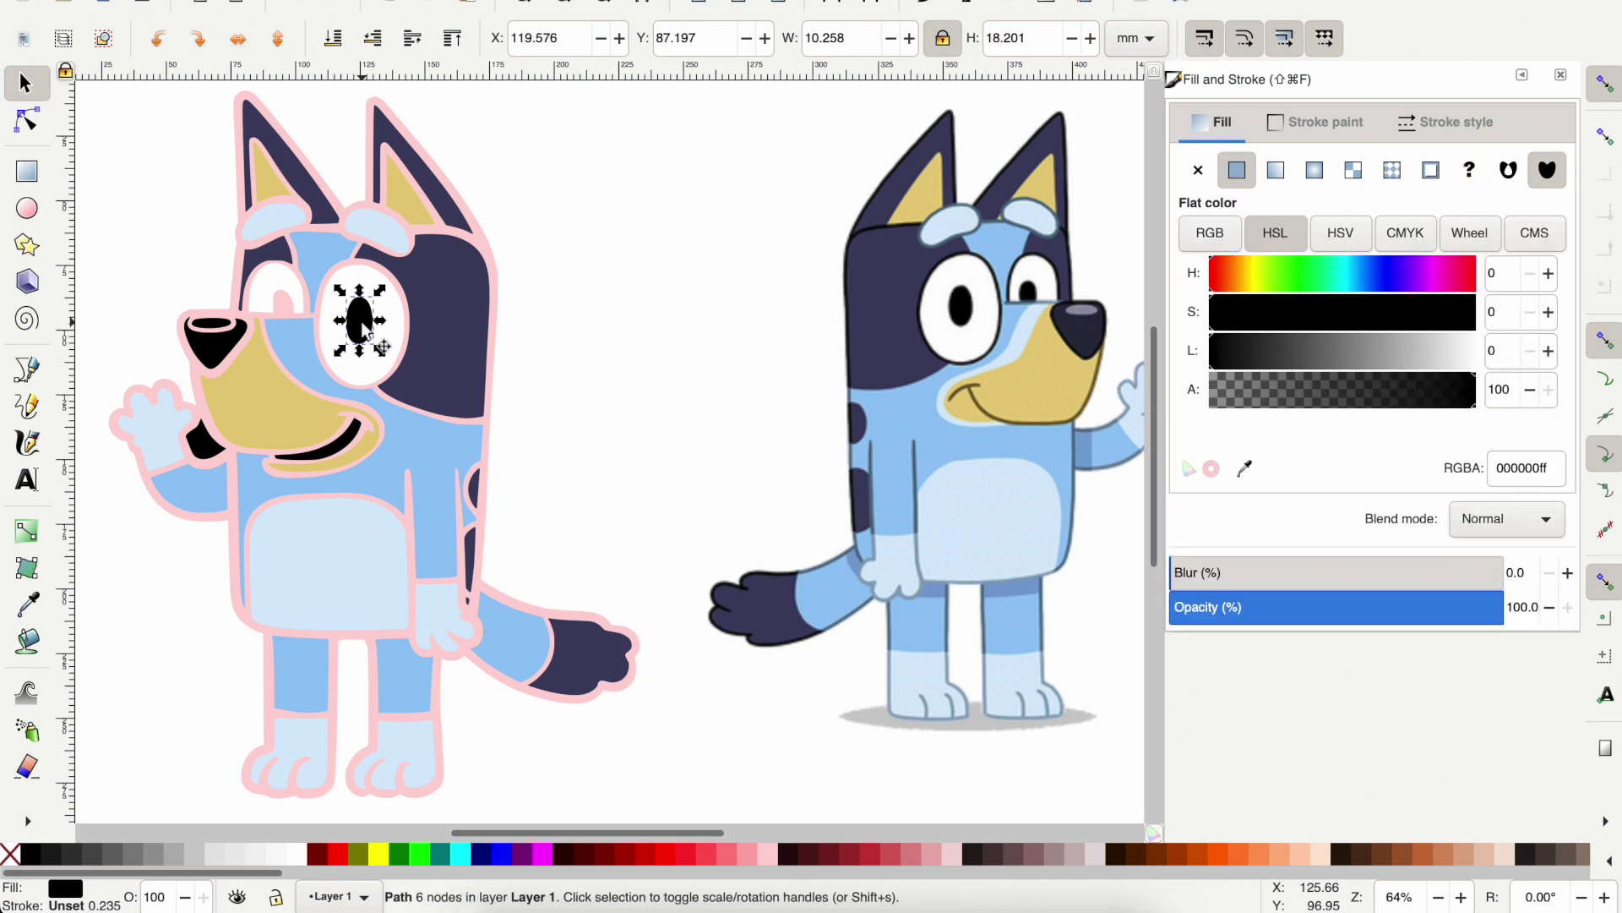
key(shift)
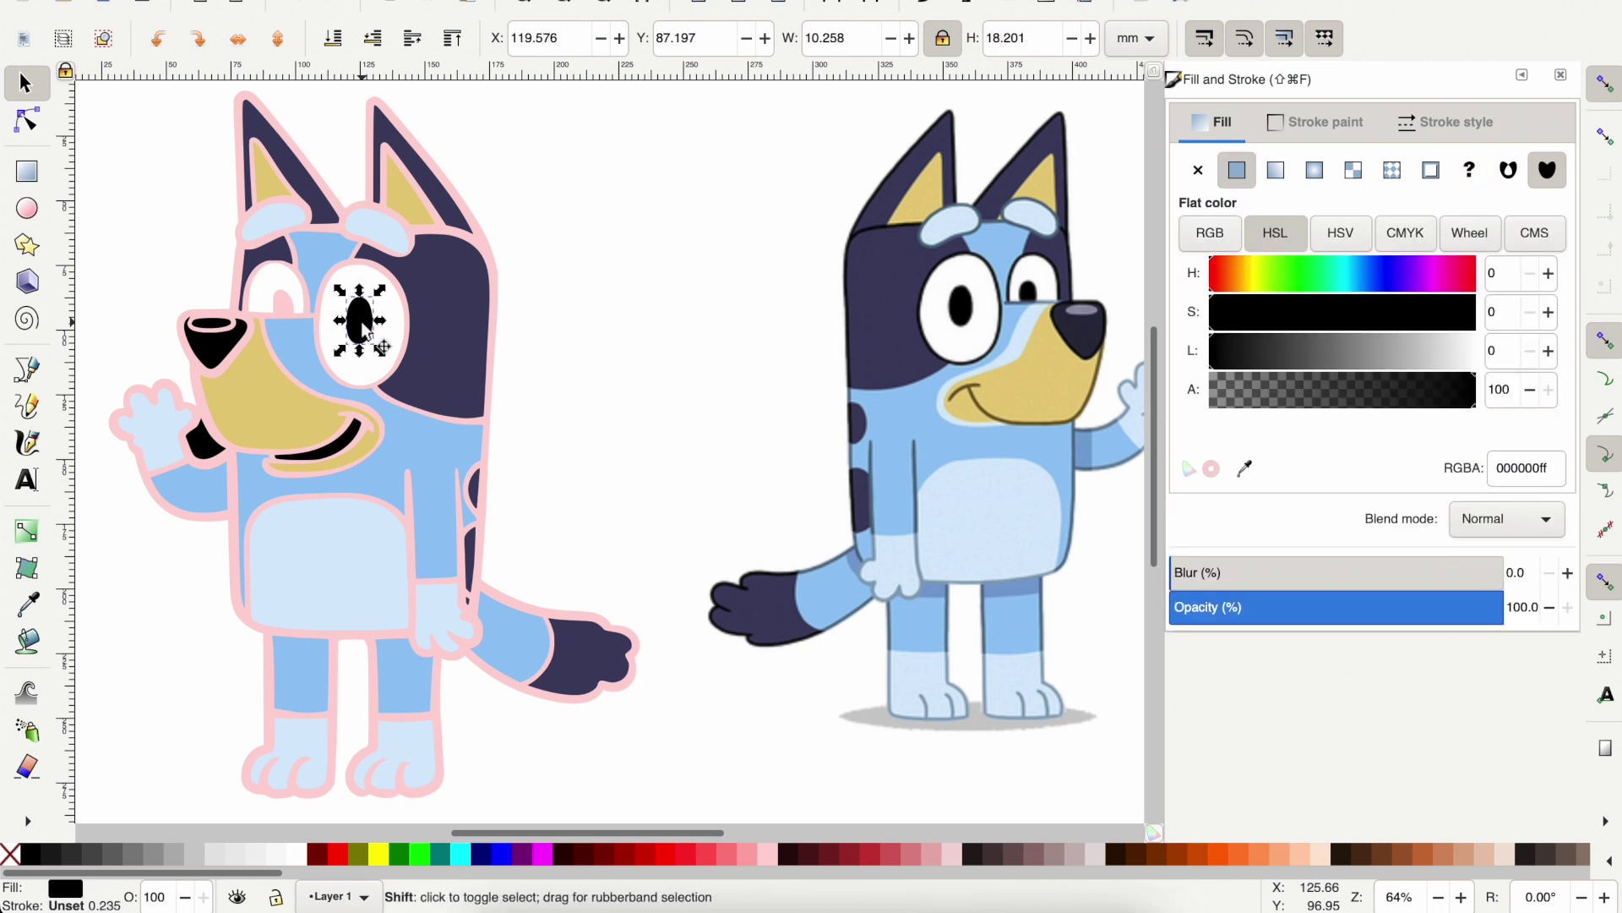
shift+click(366, 374)
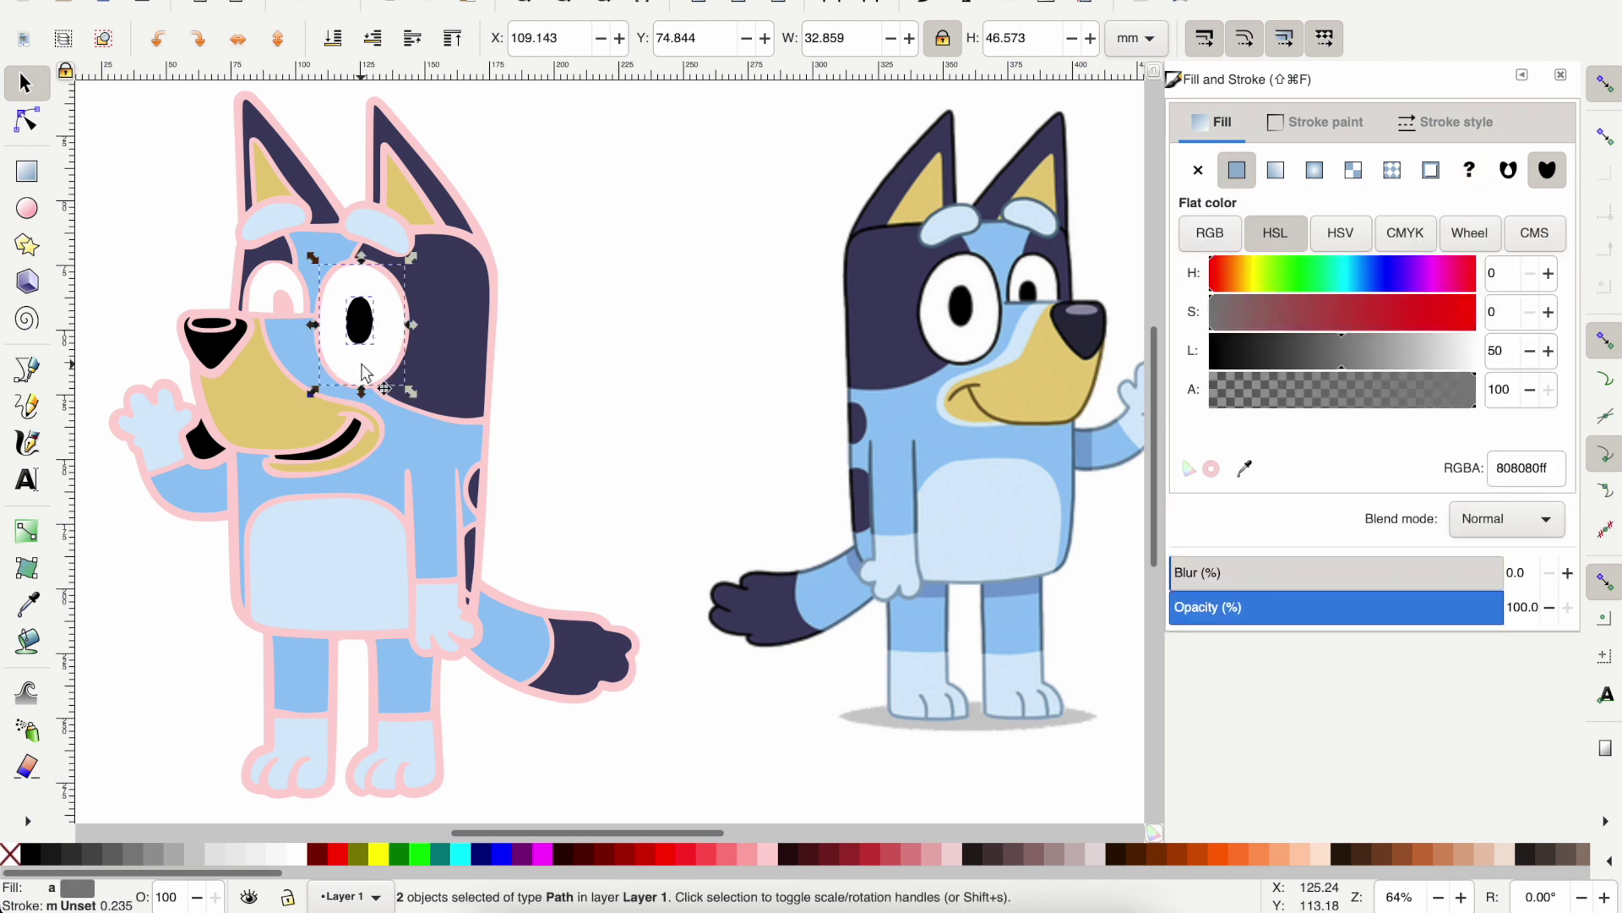
key(alt)
key(ctrl)
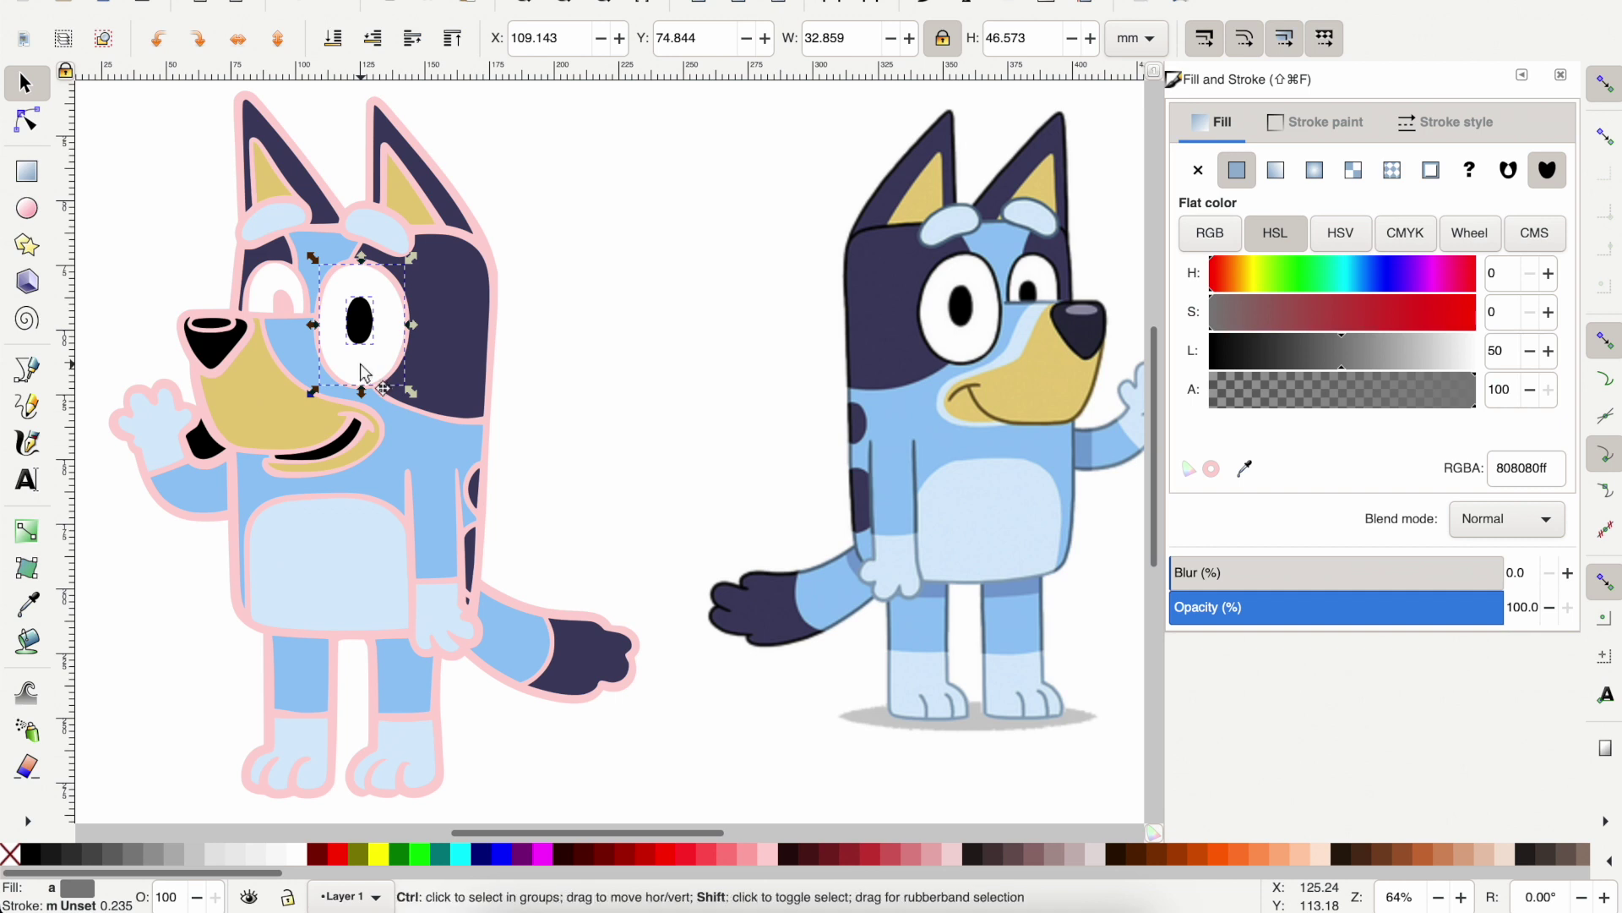
key(ctrl+minus)
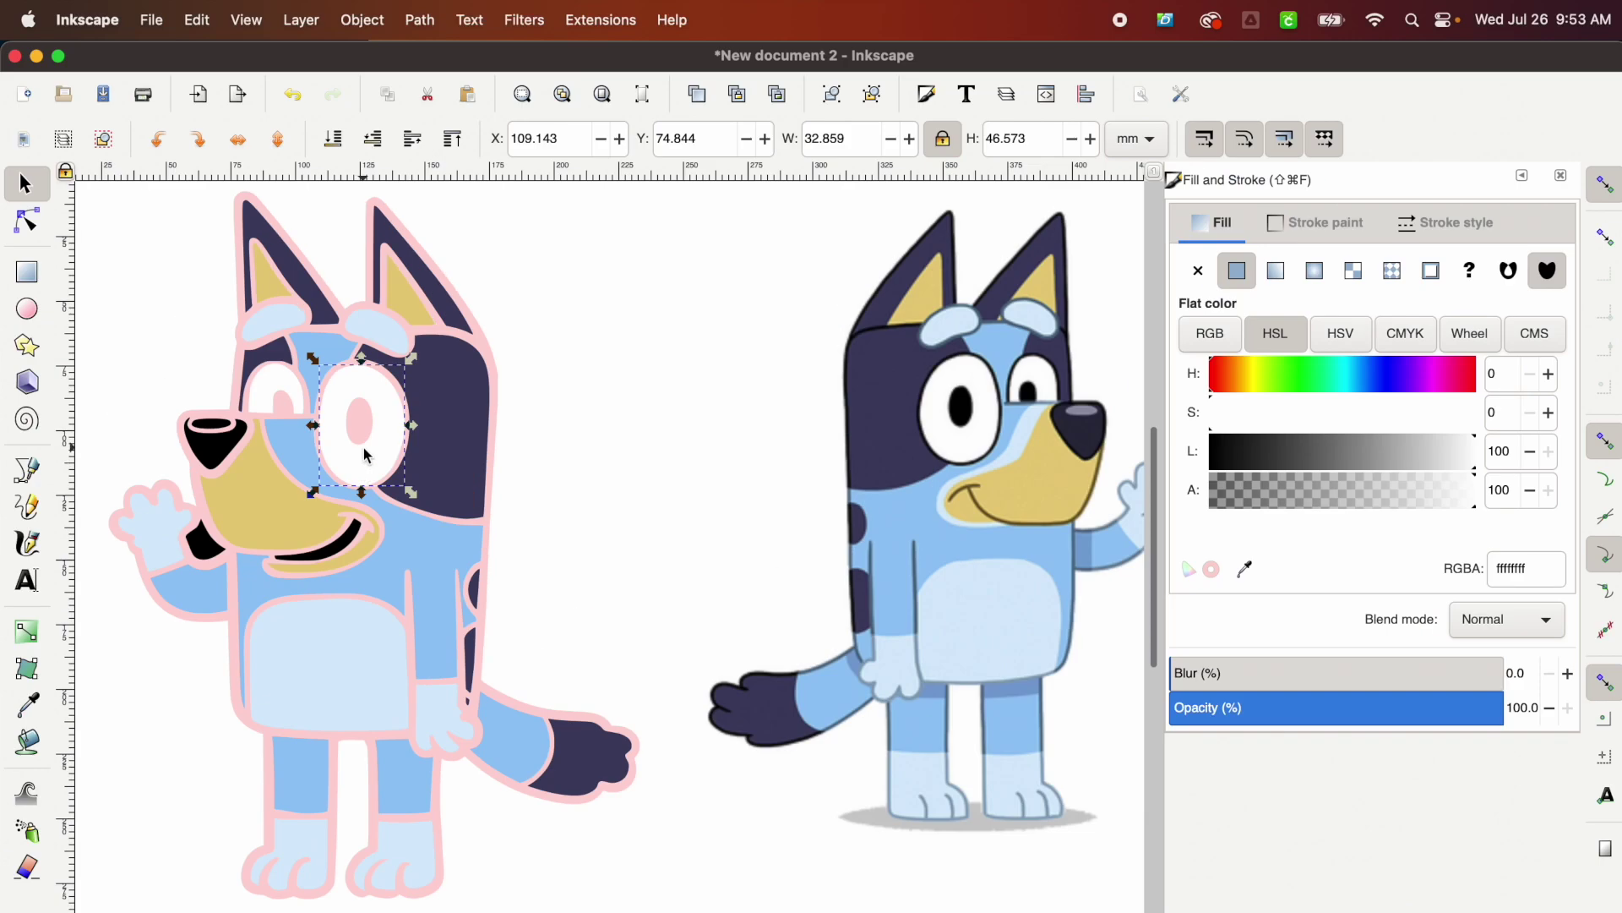
click(436, 22)
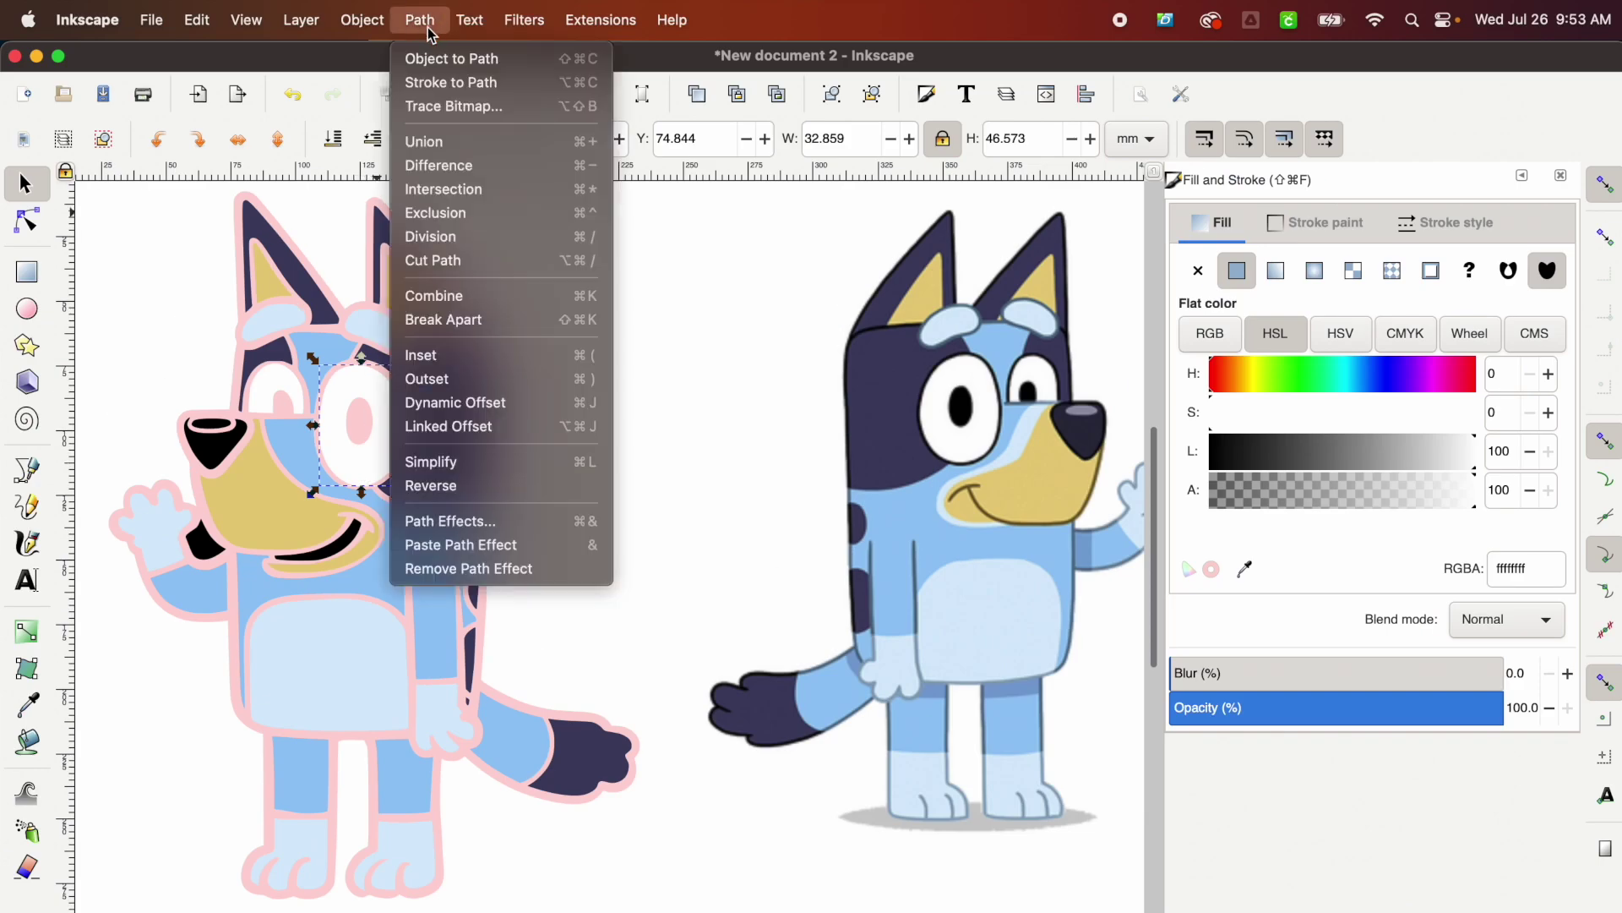
click(791, 302)
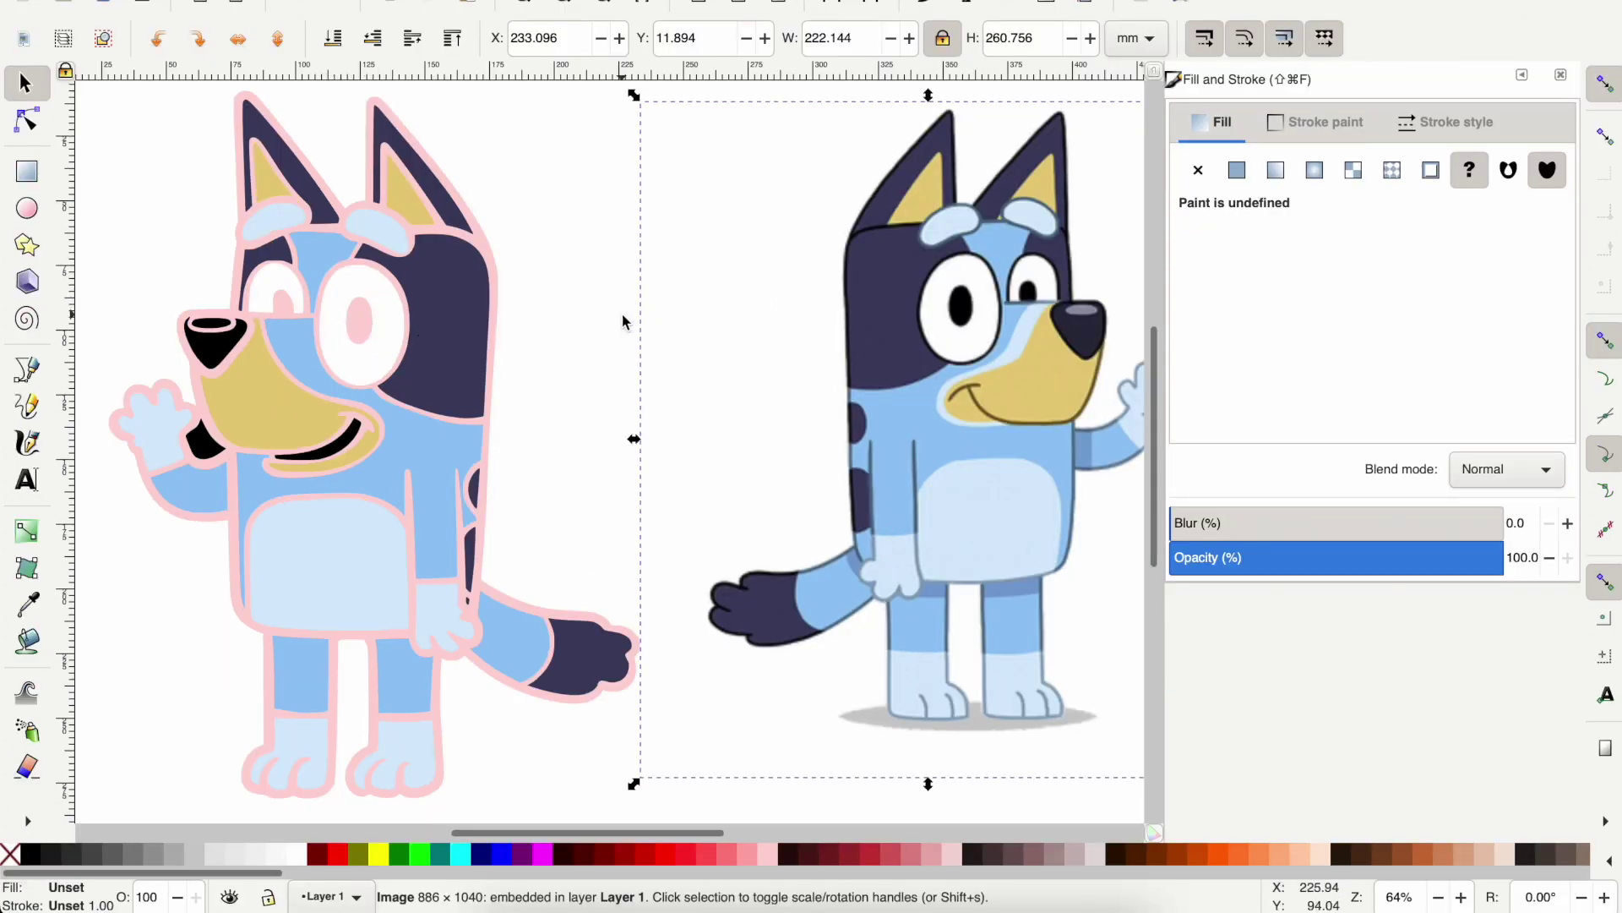
Fill the black mouth opening with white ffffff sampled from the traced figure's large eye.
click(332, 460)
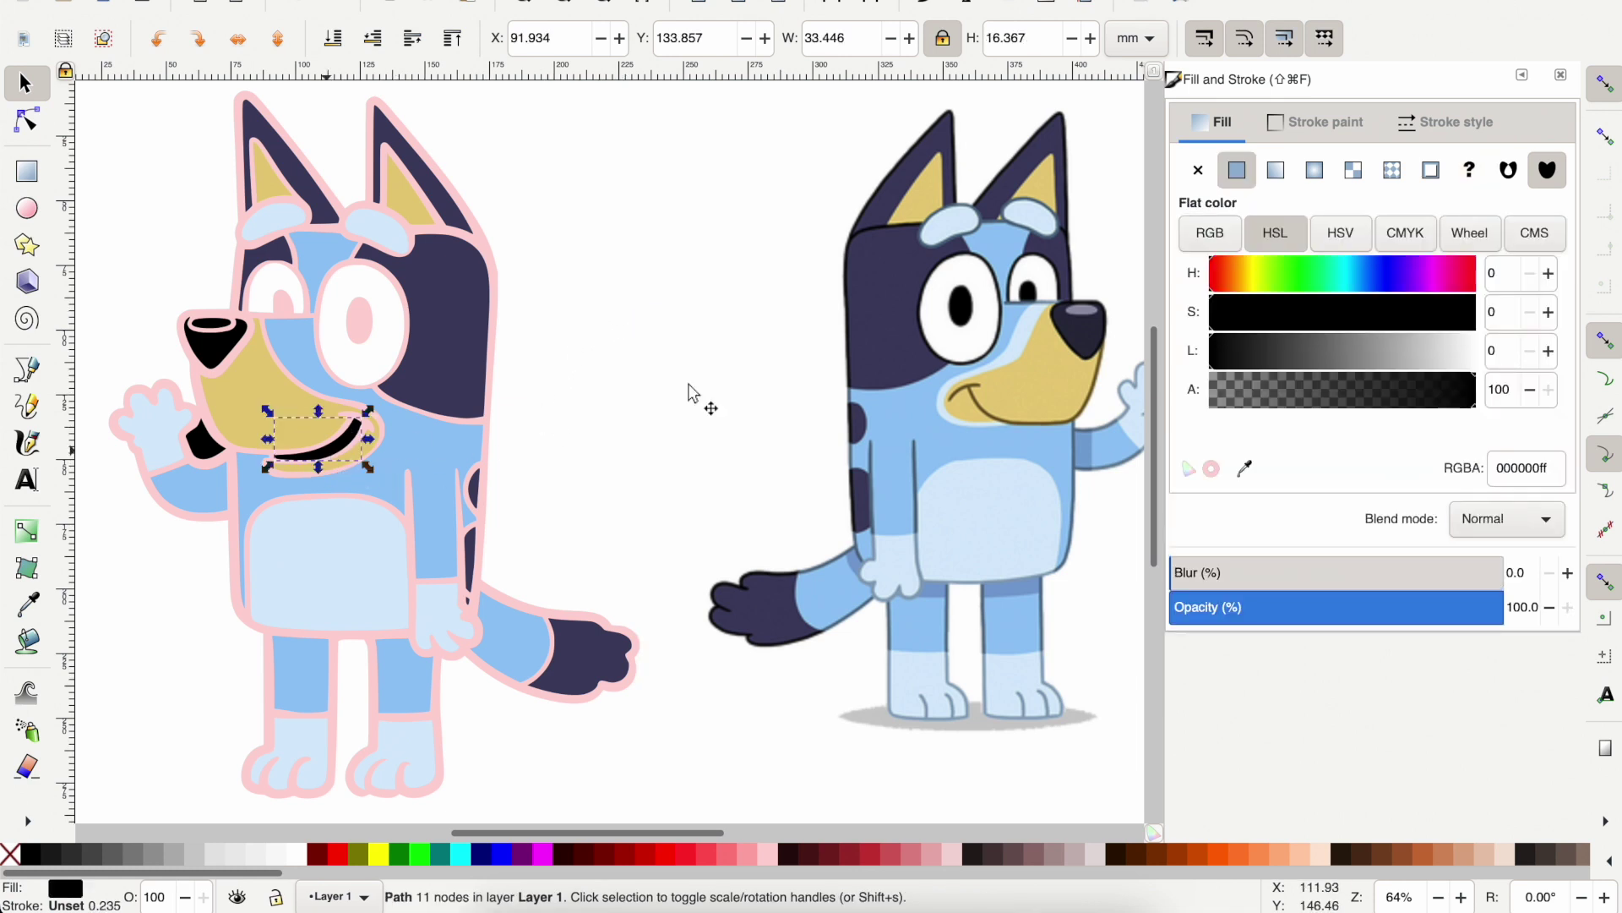
click(1246, 469)
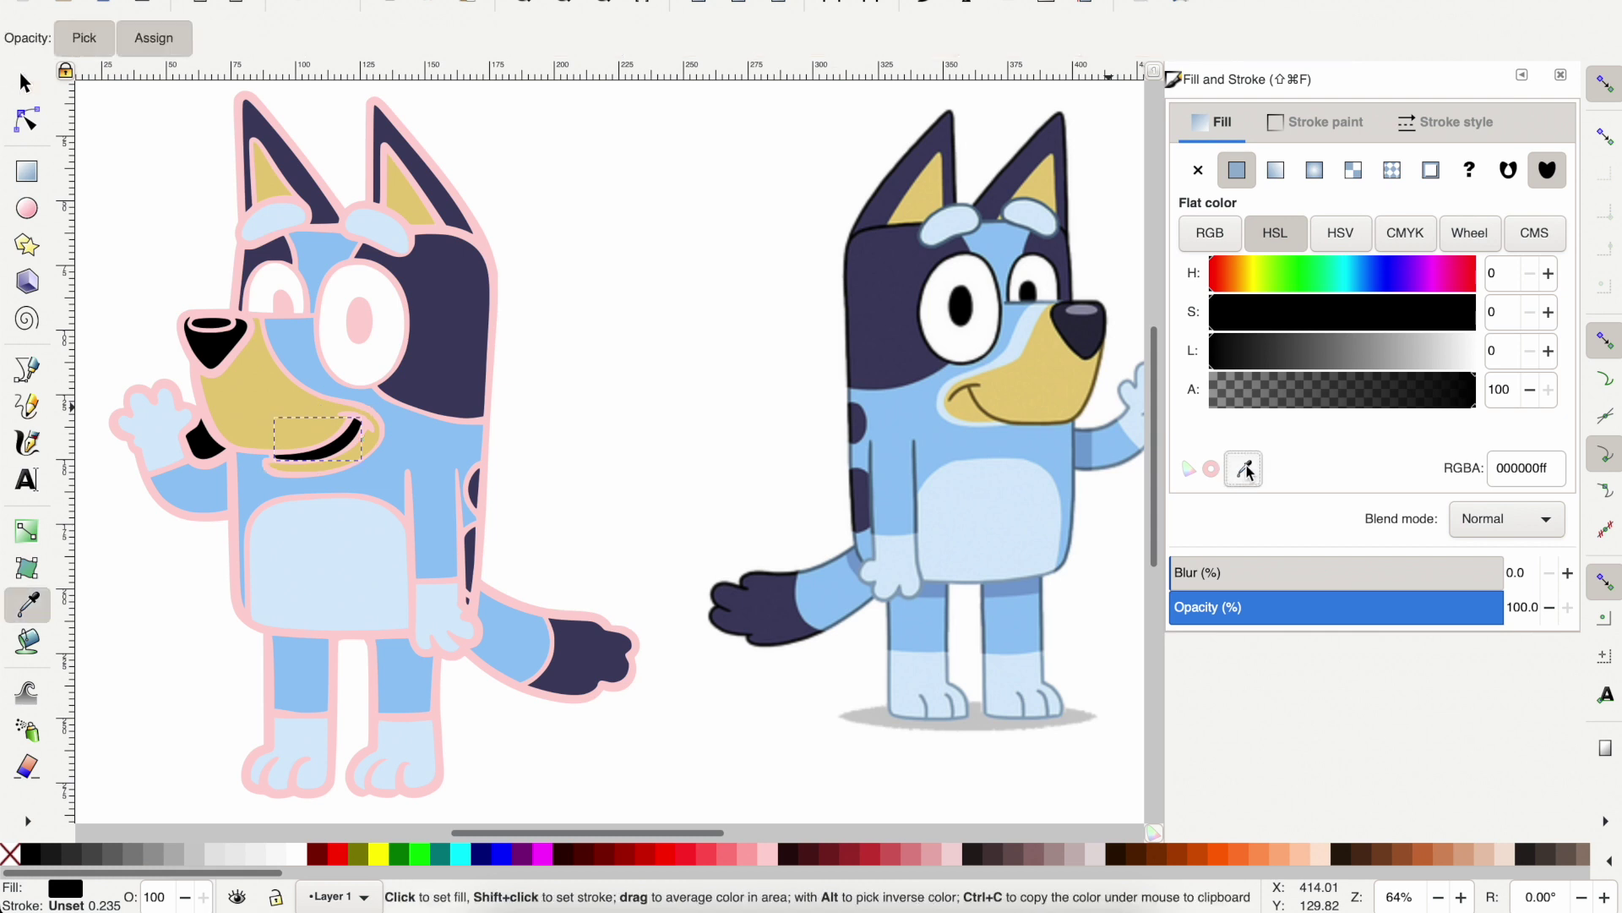
click(349, 372)
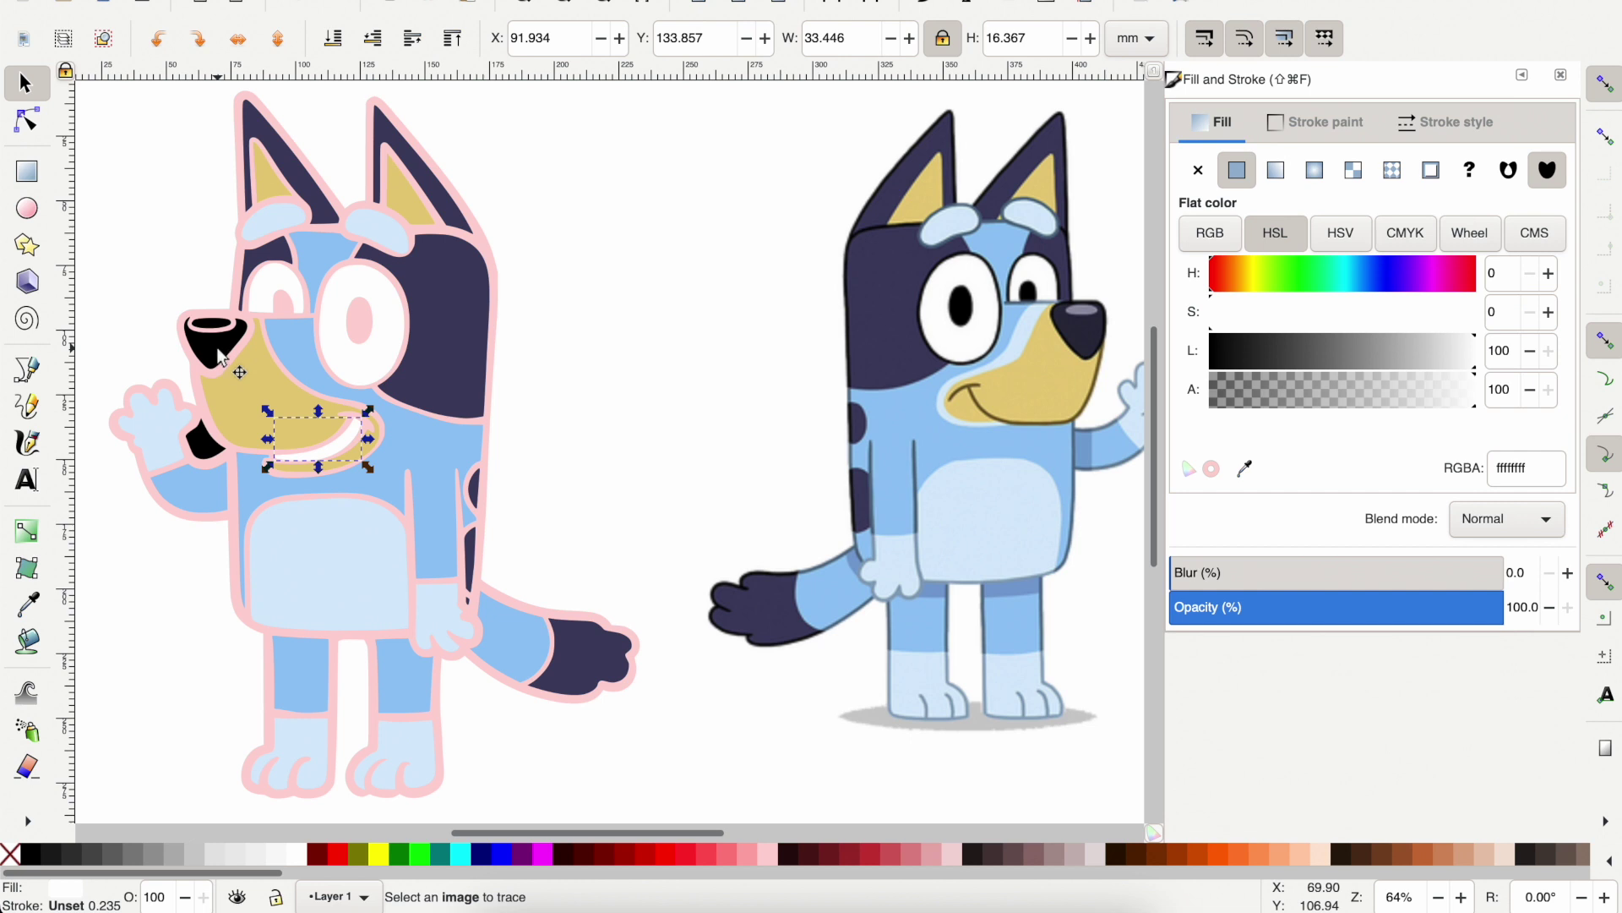
Fill the nose with near-black and its highlight with grey from the reference image's nose, and clear the selection.
click(221, 360)
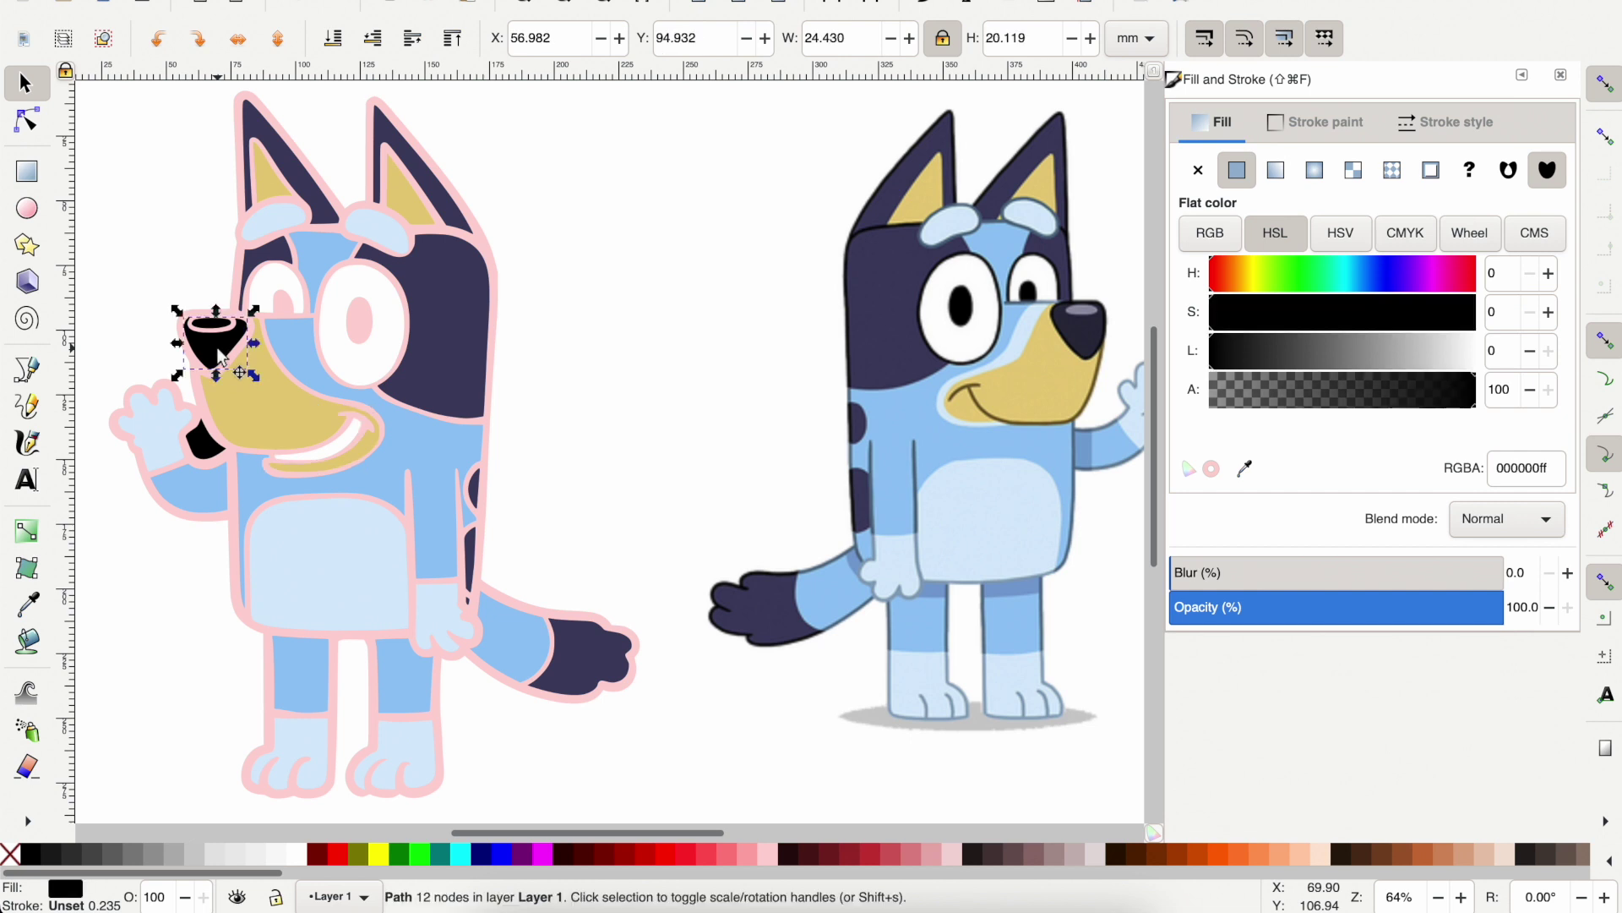
click(1246, 470)
key(Escape)
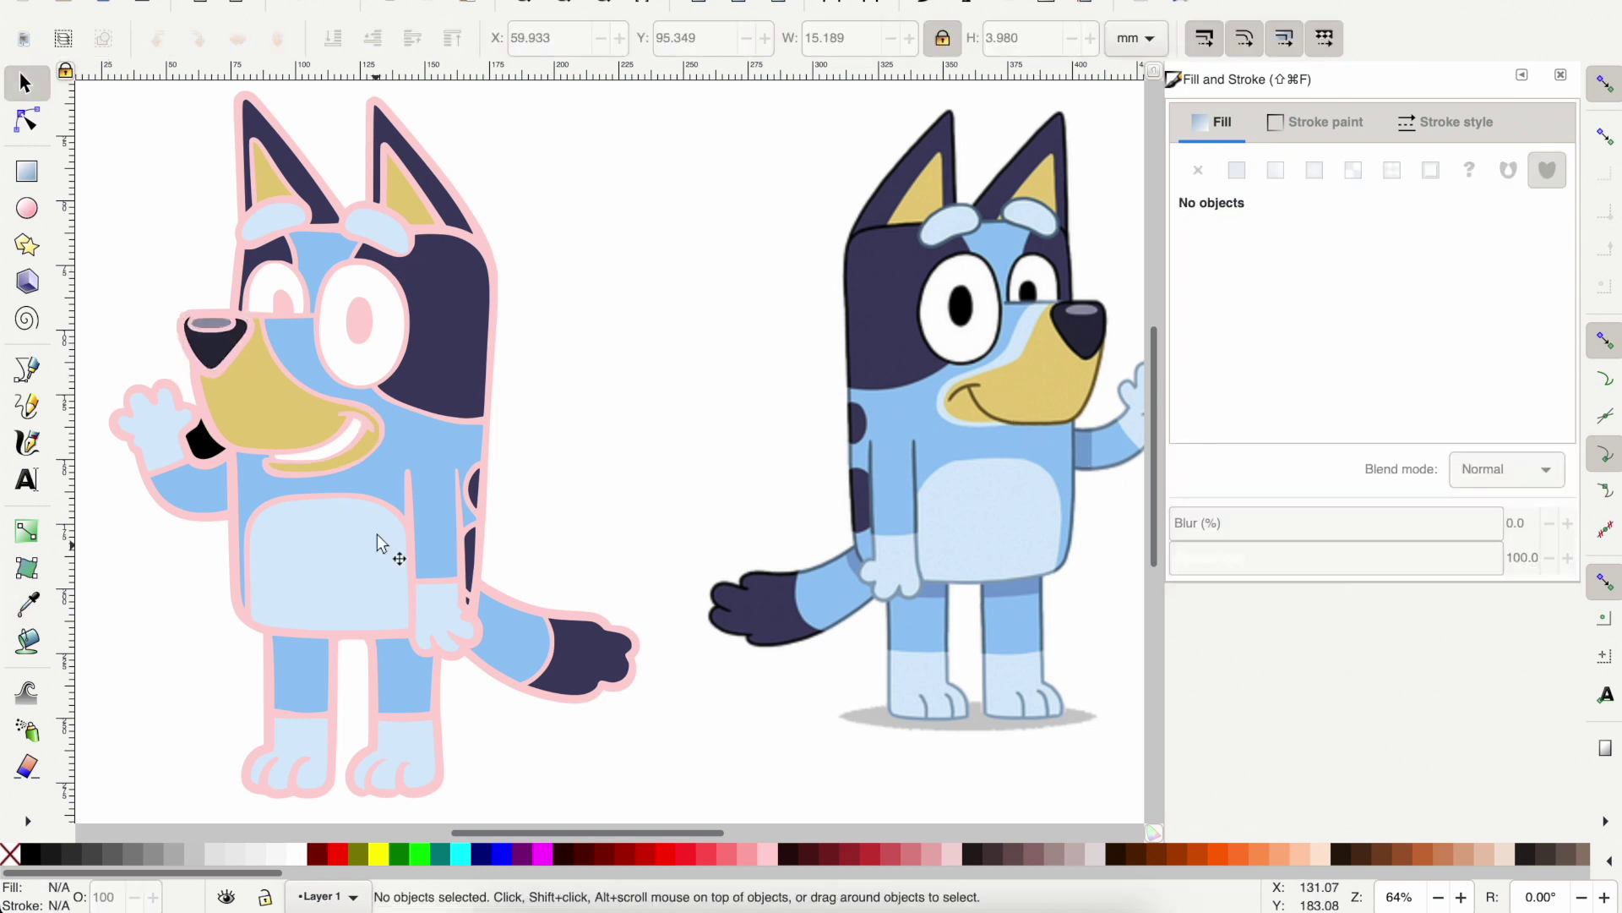
Check the black gap between raised hand and muzzle against the coloring page in Safari, and subtract it from the pink outline in Inkscape.
click(203, 454)
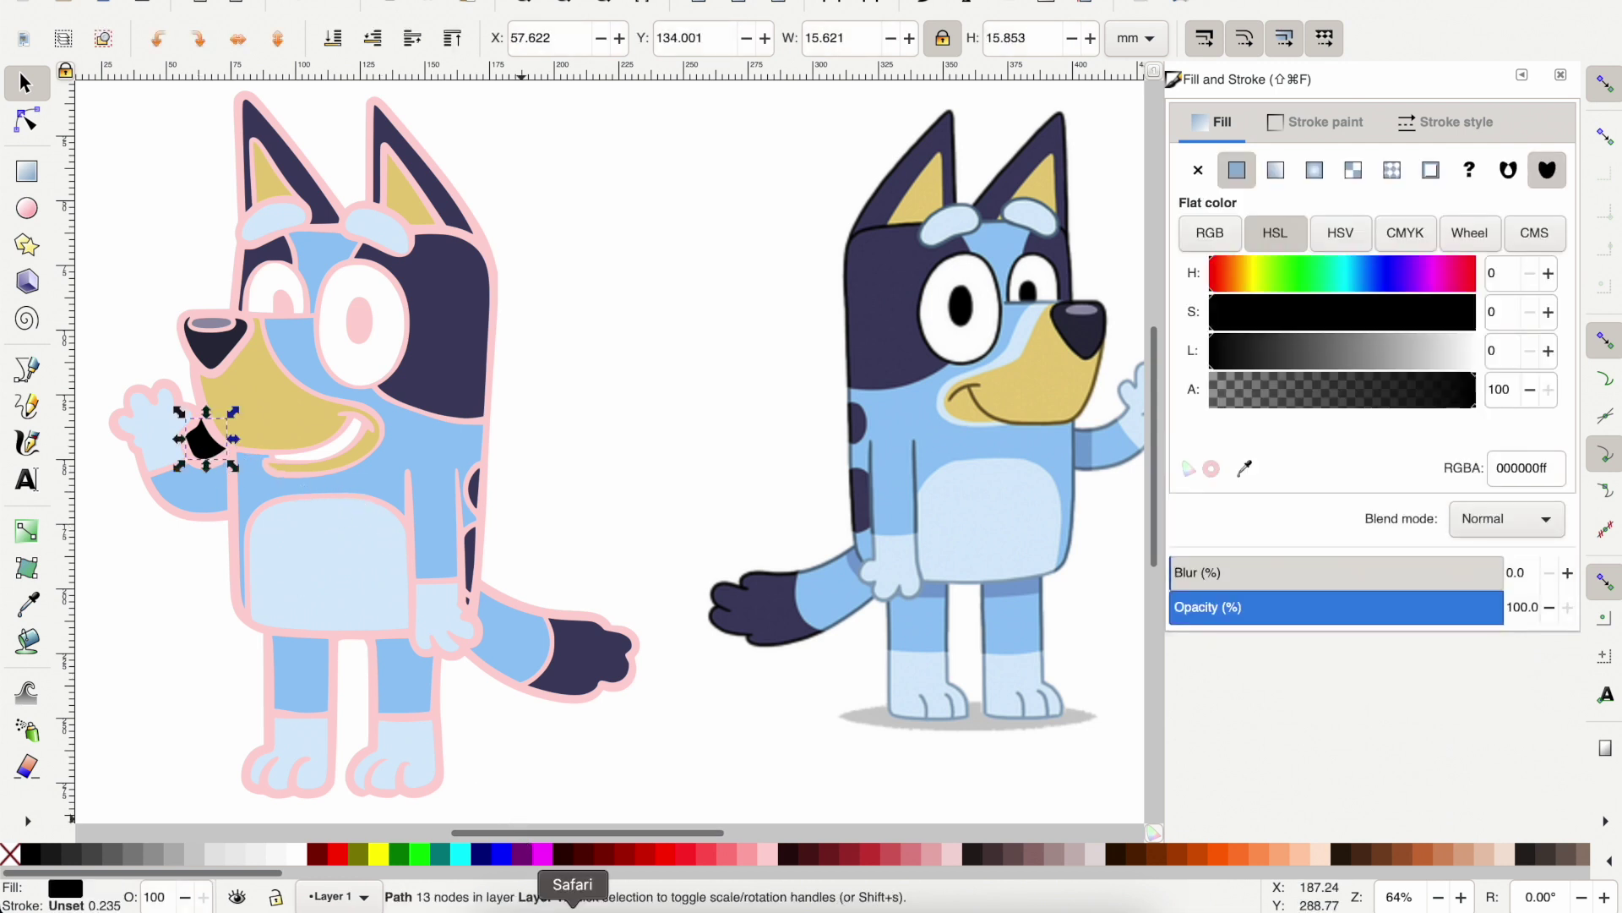
key(super+Tab)
click(1013, 18)
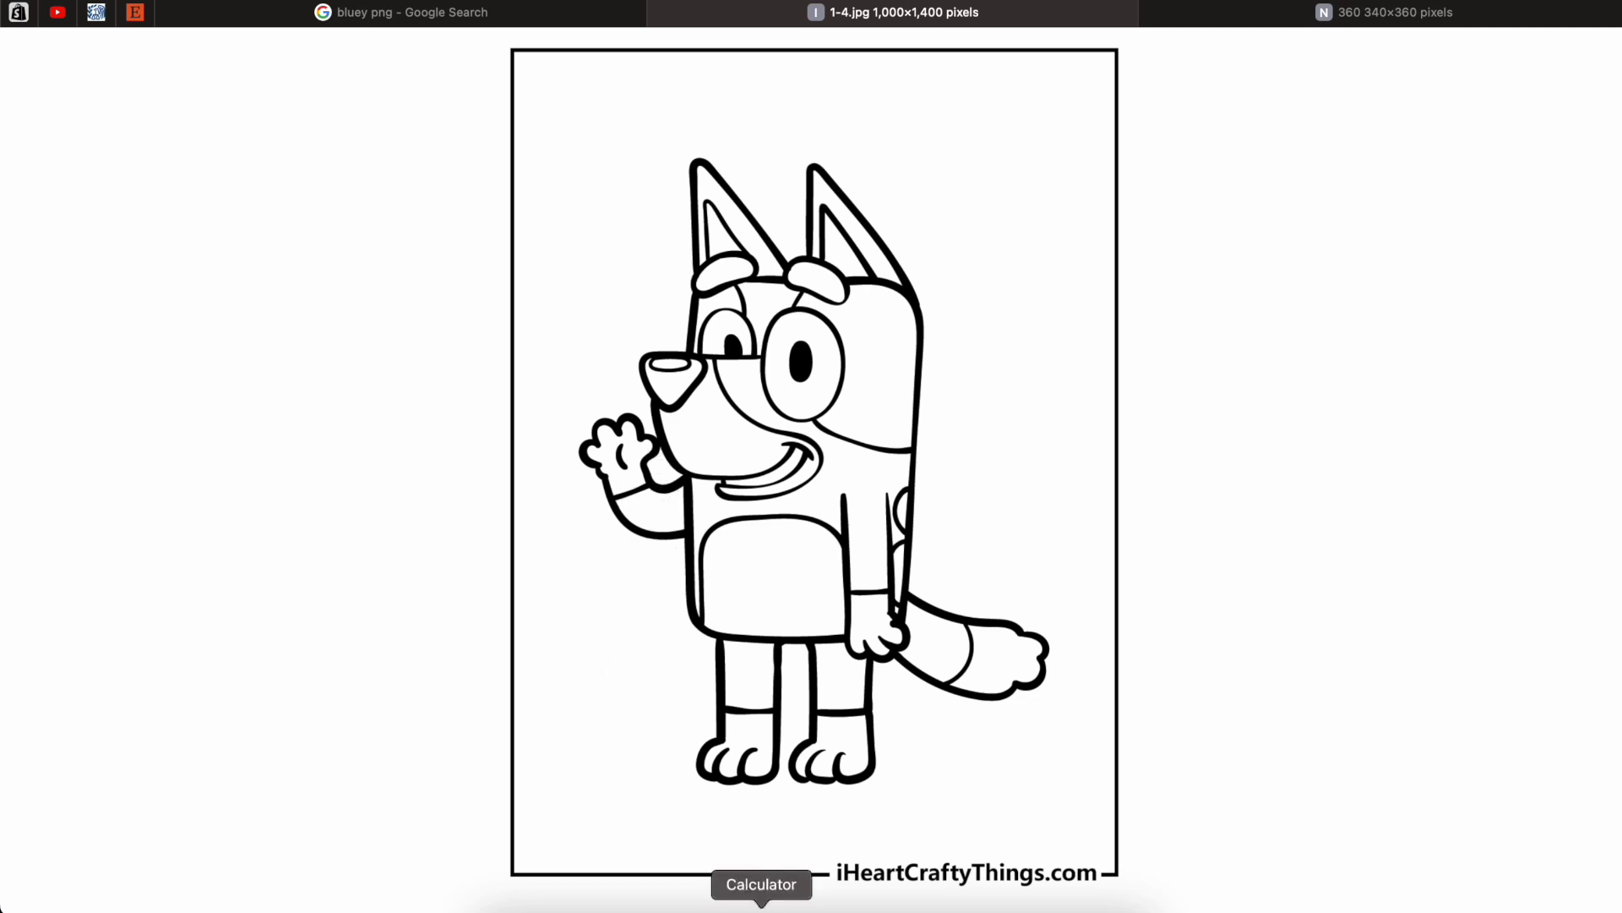
click(788, 905)
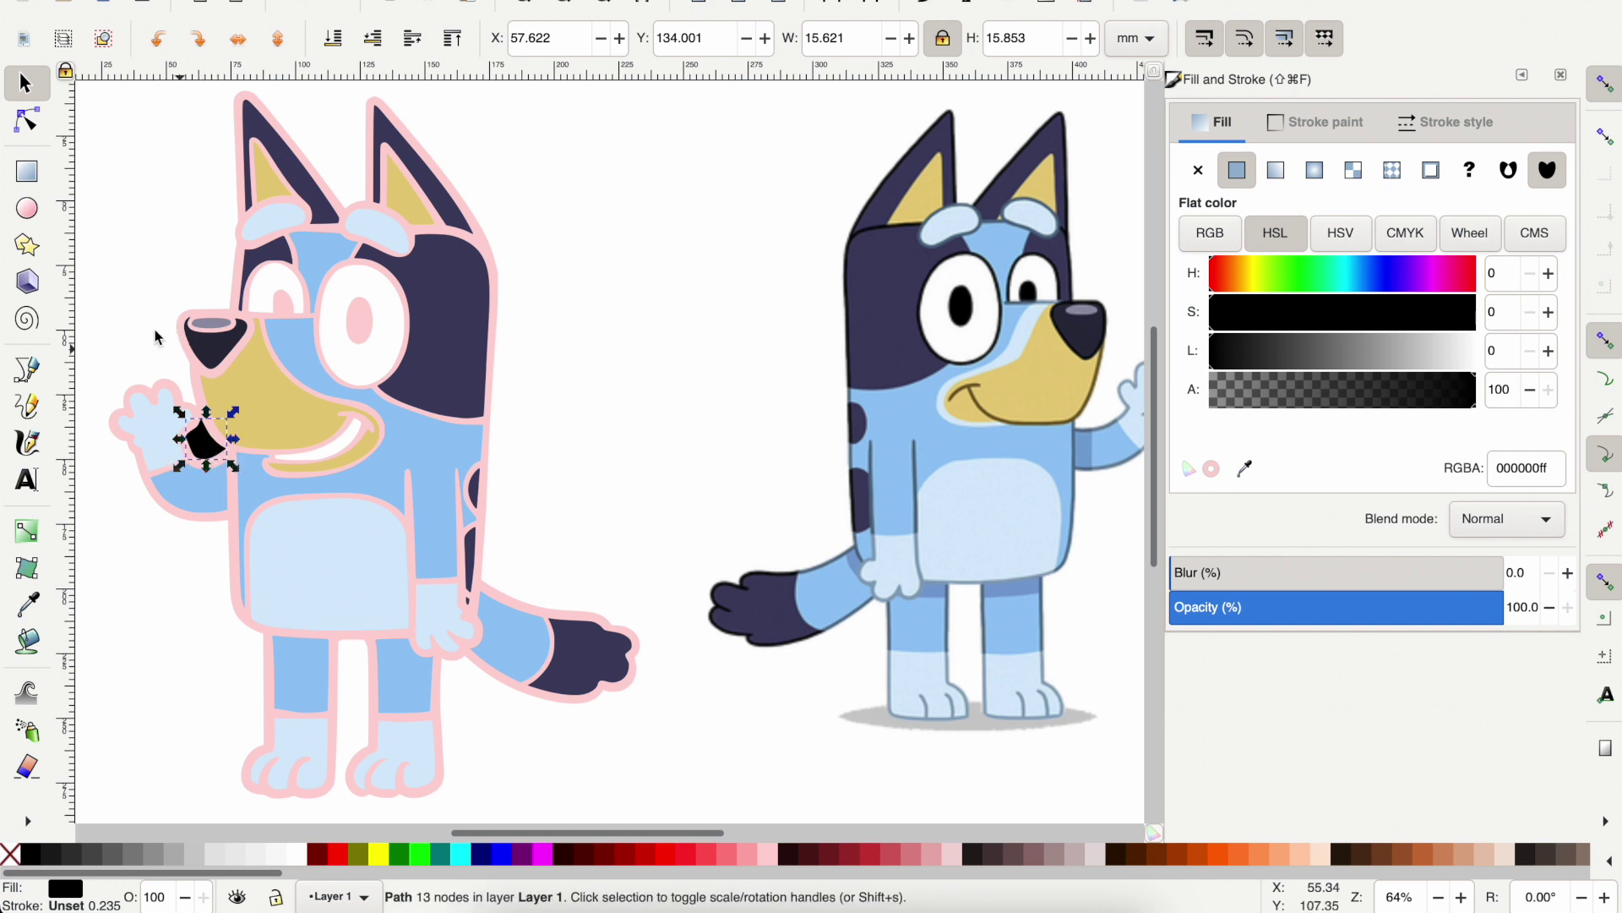
shift+click(113, 438)
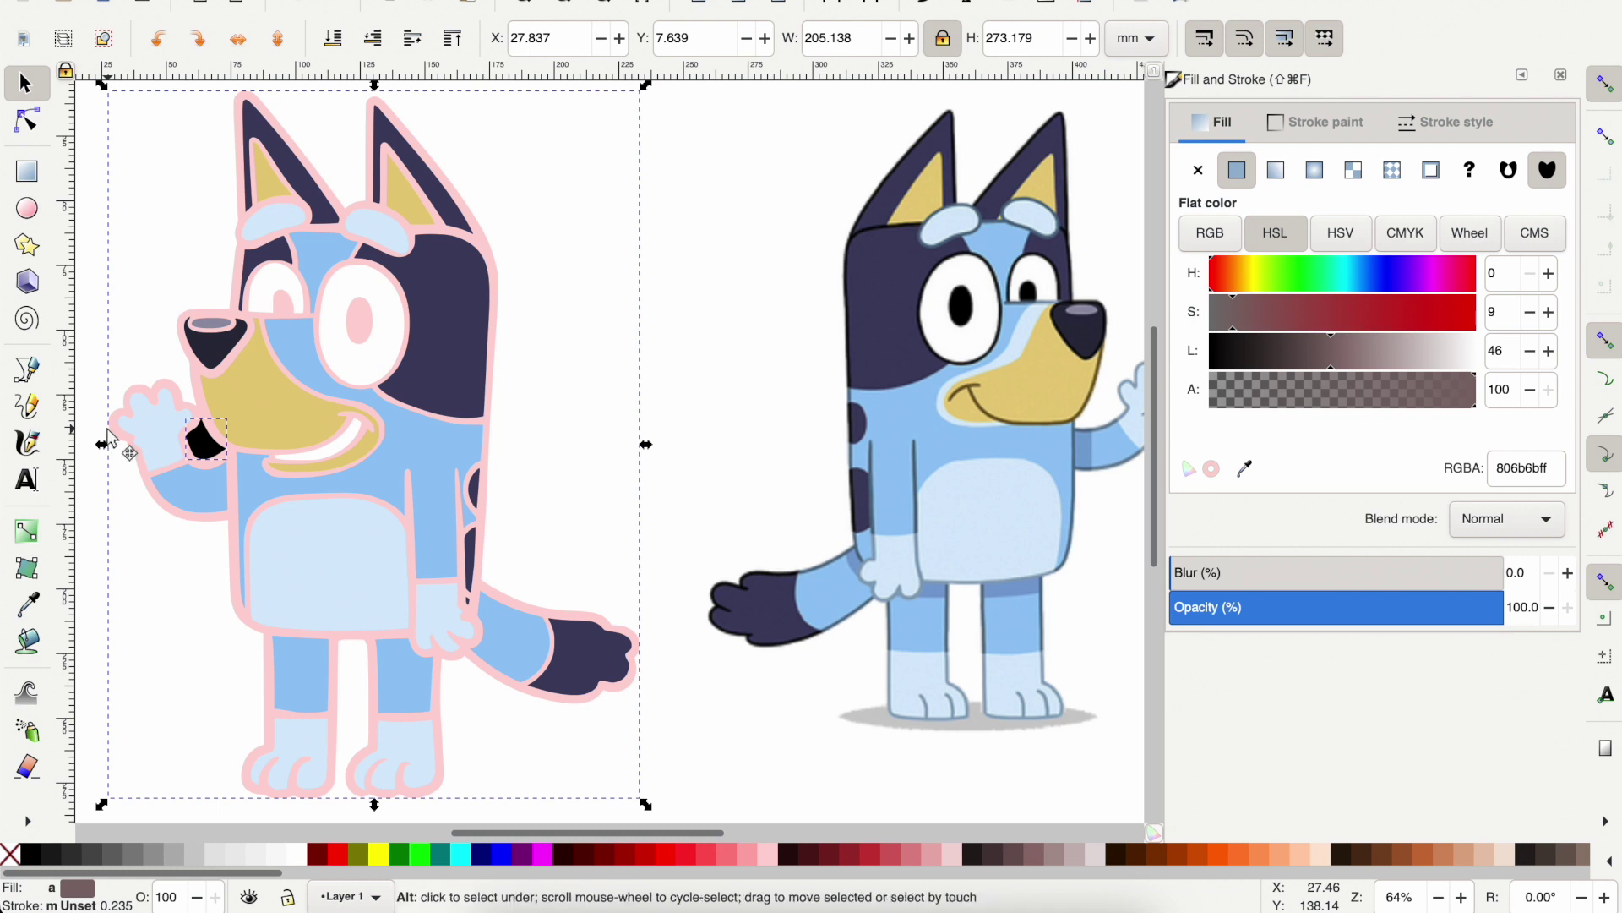
key(super+minus)
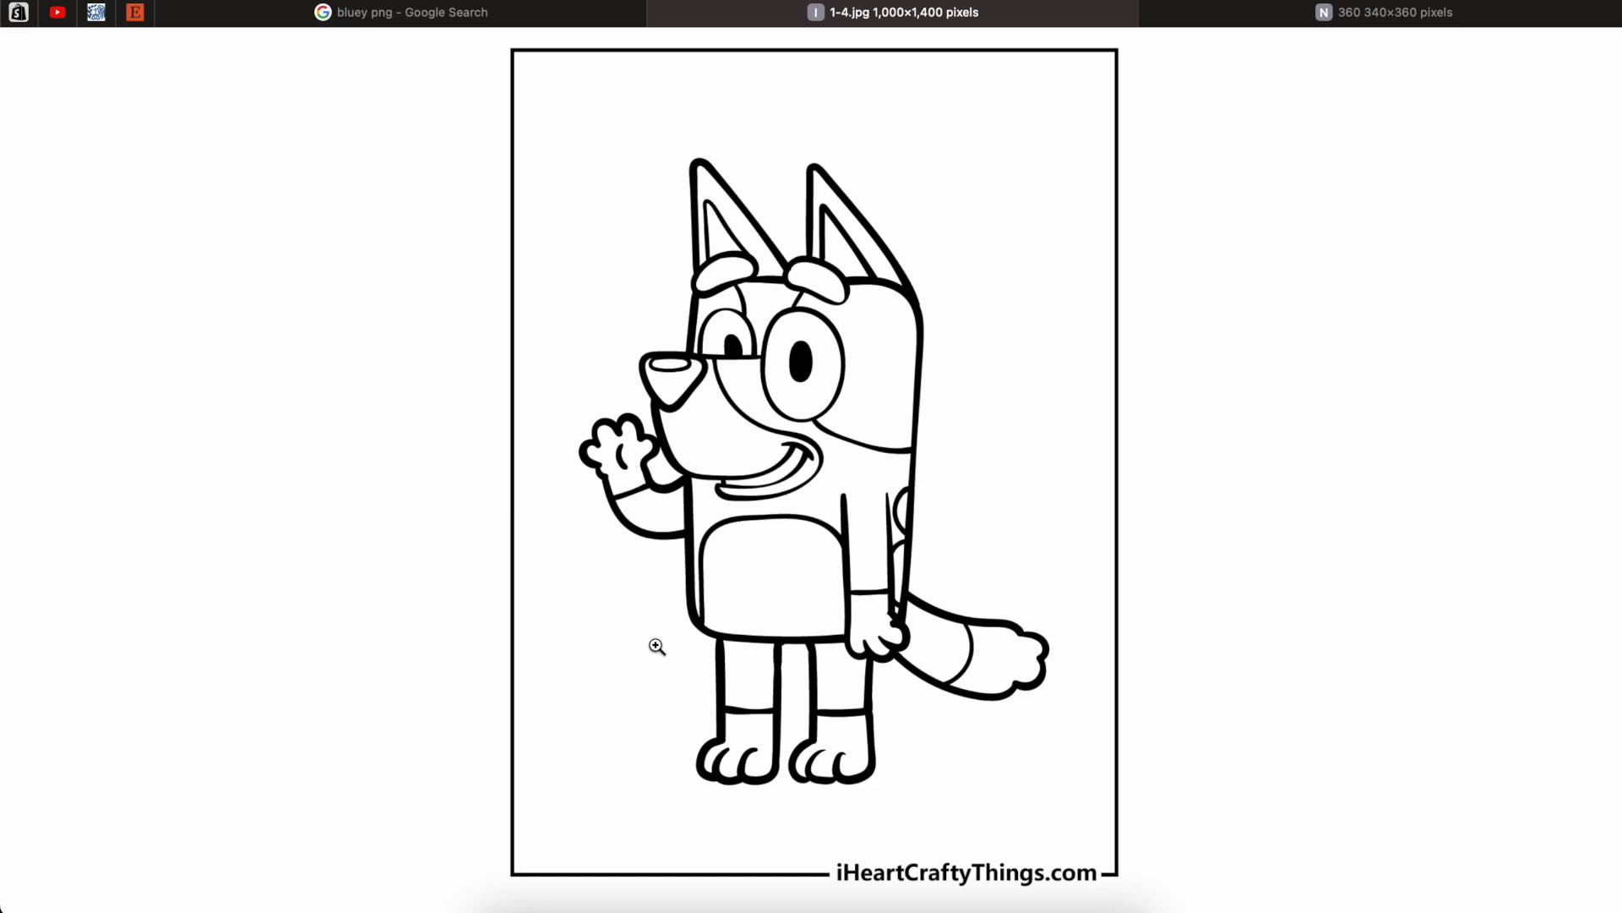
Return to Inkscape and lower the light blue raised hand behind the black palm crease.
click(788, 908)
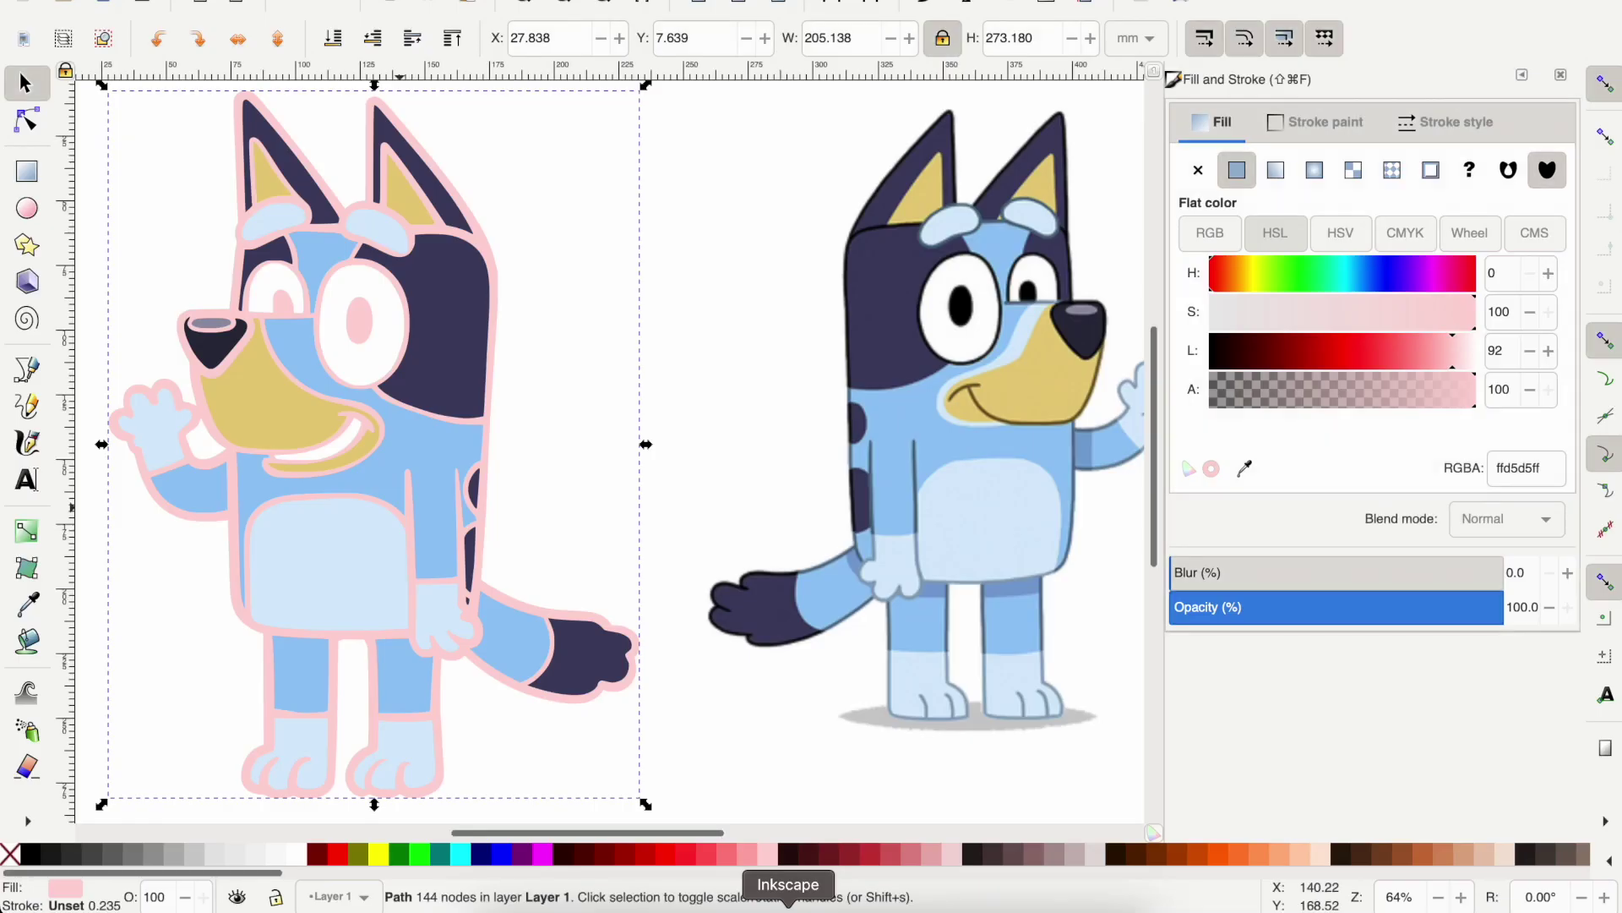
scroll(165, 444, right, 2)
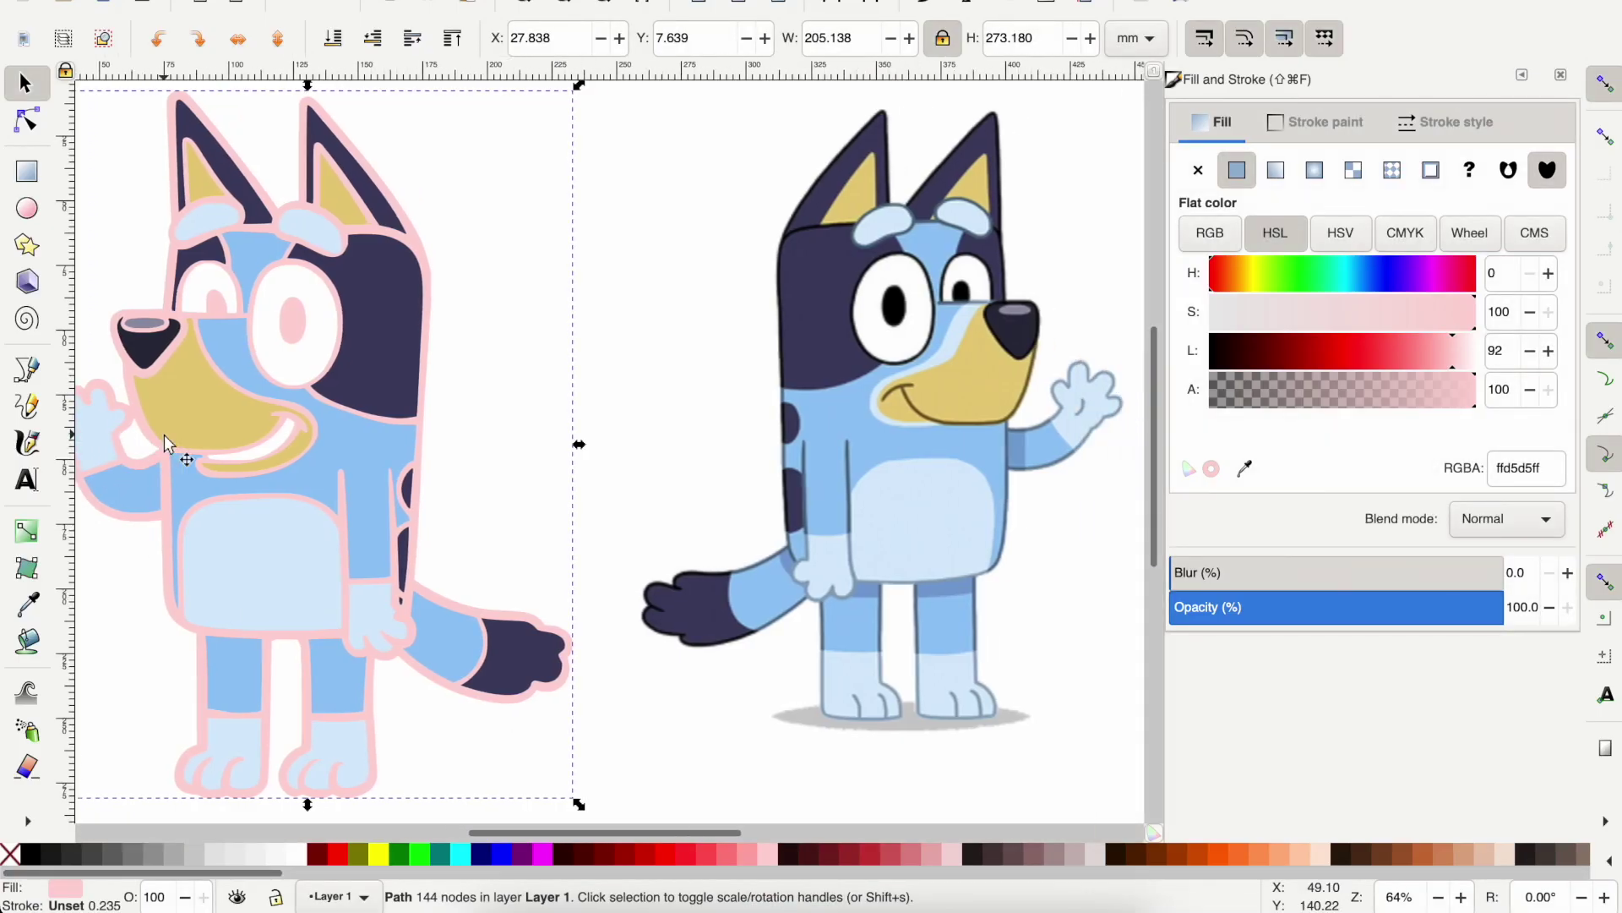
scroll(165, 444, left, 5)
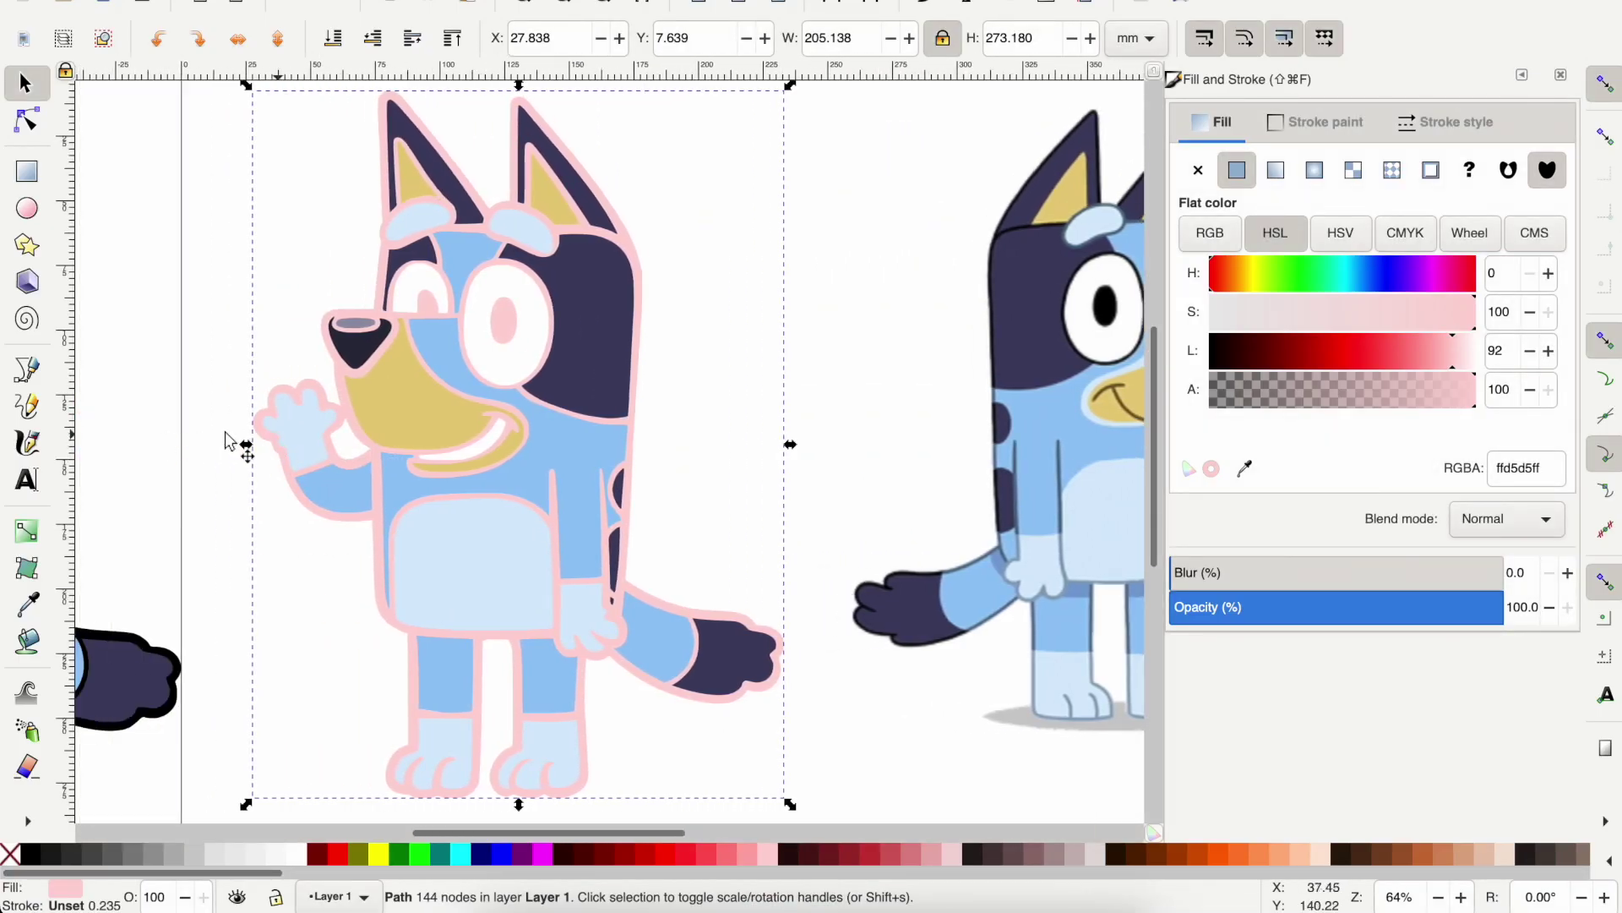
click(254, 432)
click(289, 431)
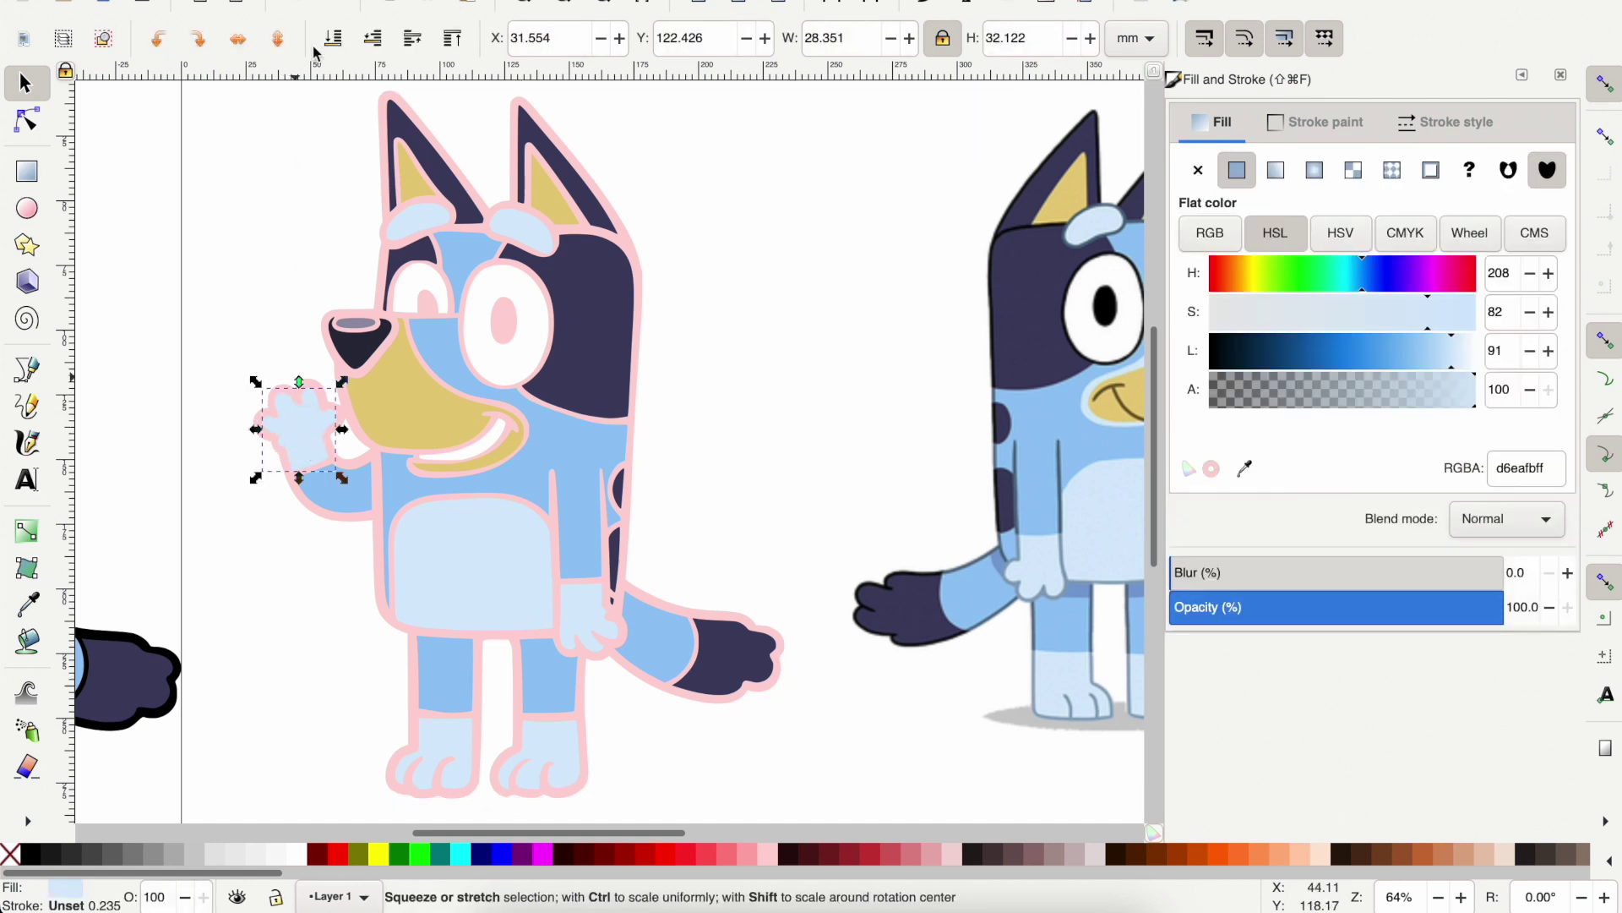
click(373, 38)
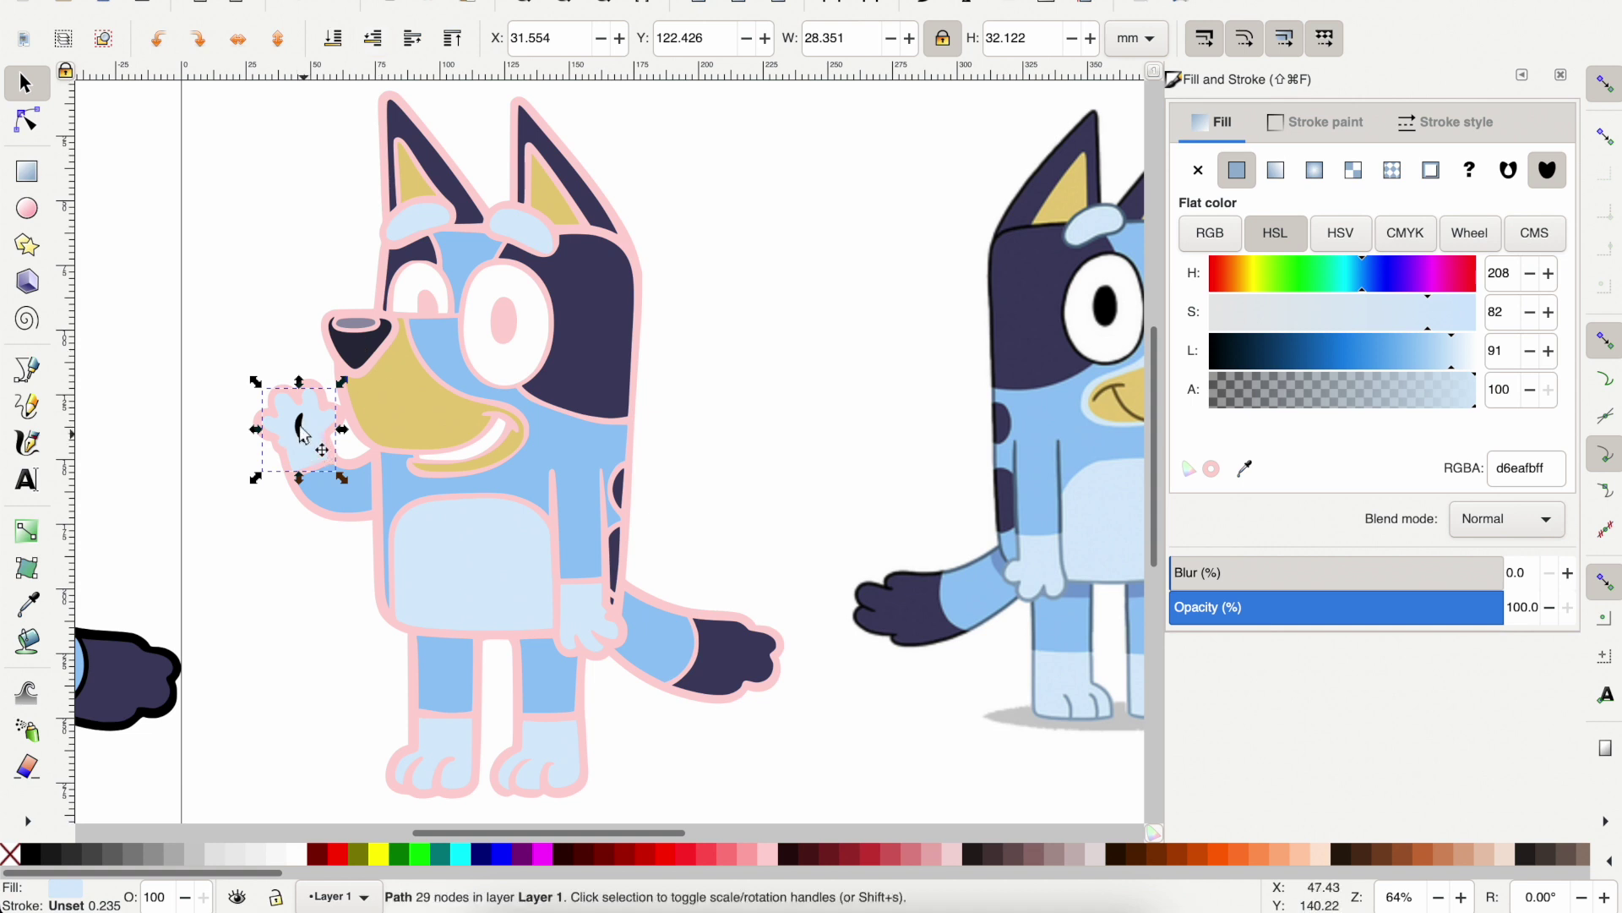
Subtract the black palm crease from the light blue raised hand and clear the selection.
key(shift)
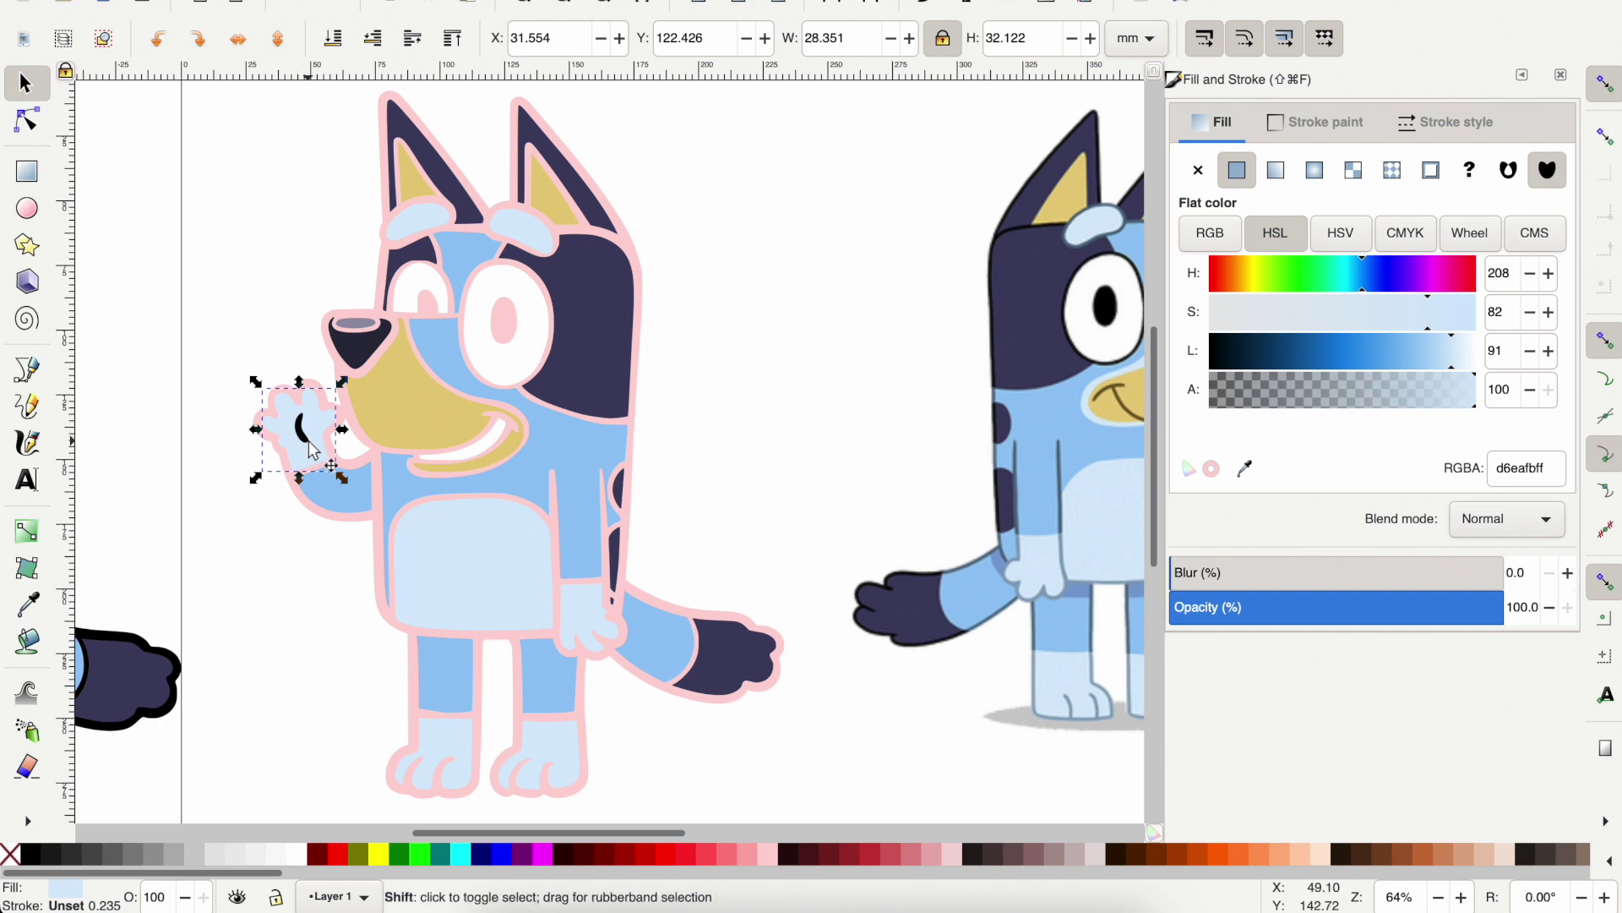
shift+click(310, 447)
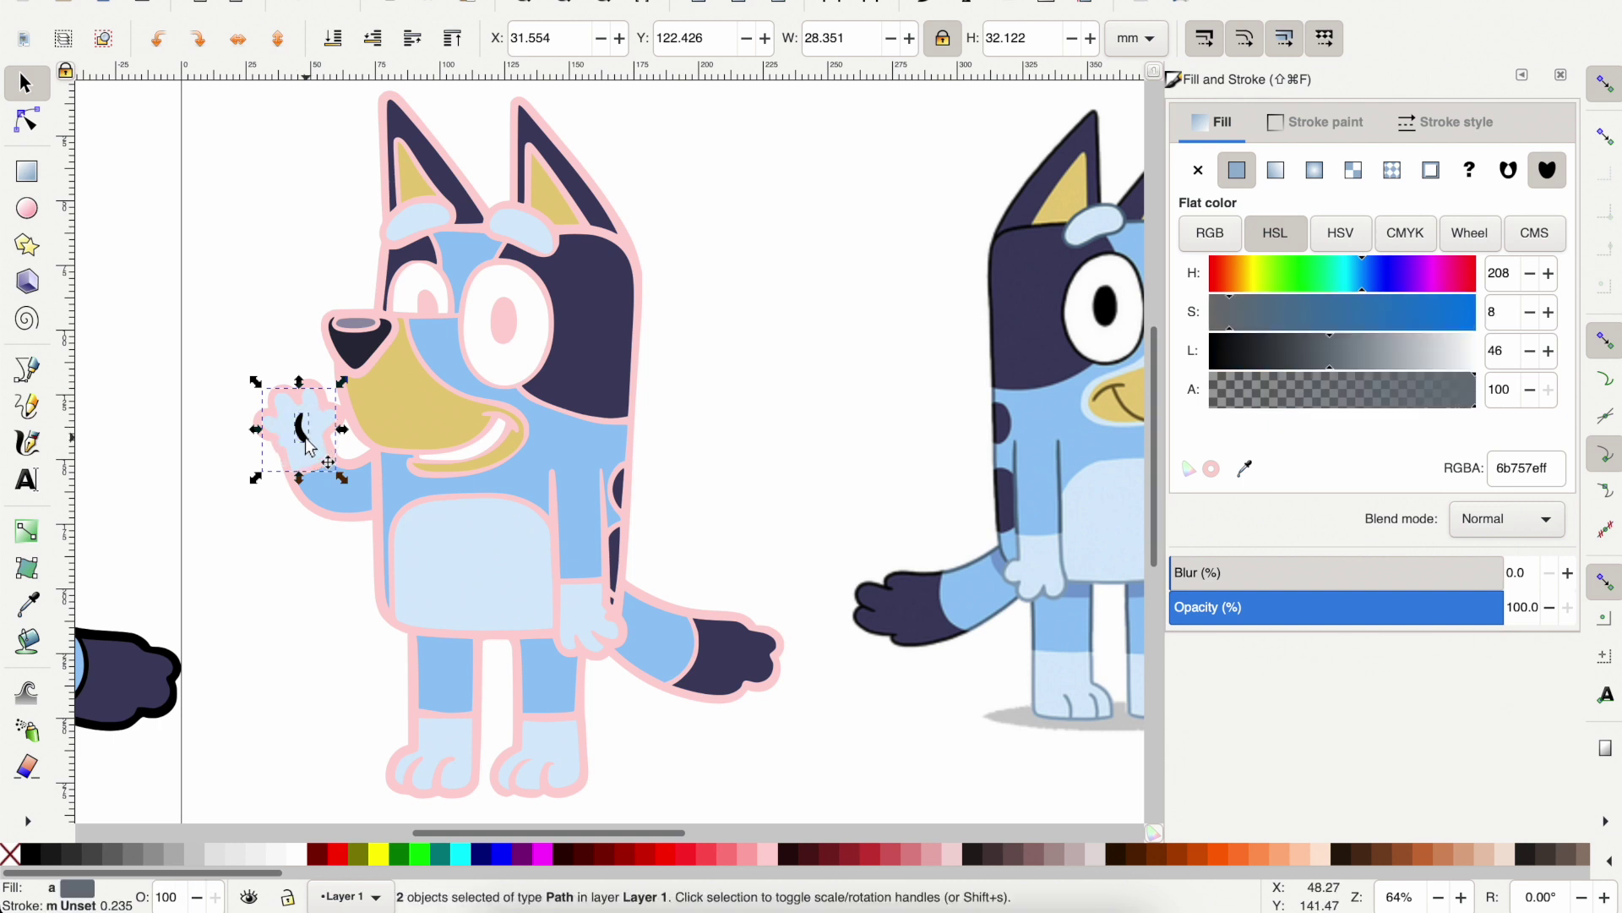
key(ctrl+shift)
key(ctrl+minus)
click(262, 645)
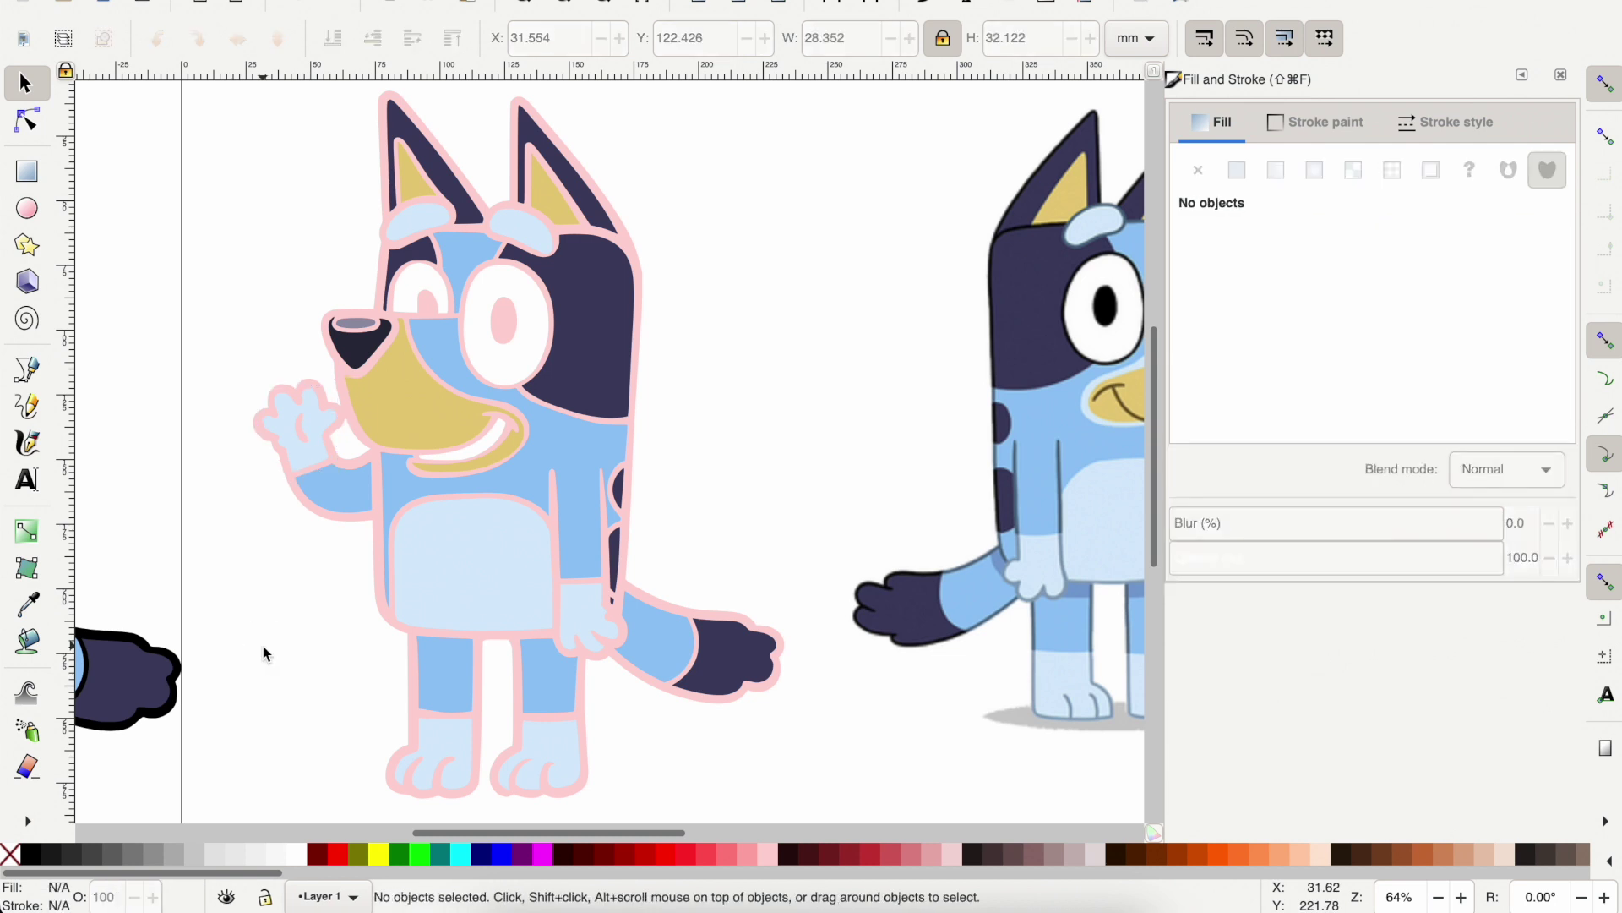
Fill the figure's pink outline with black and clear the selection.
click(245, 423)
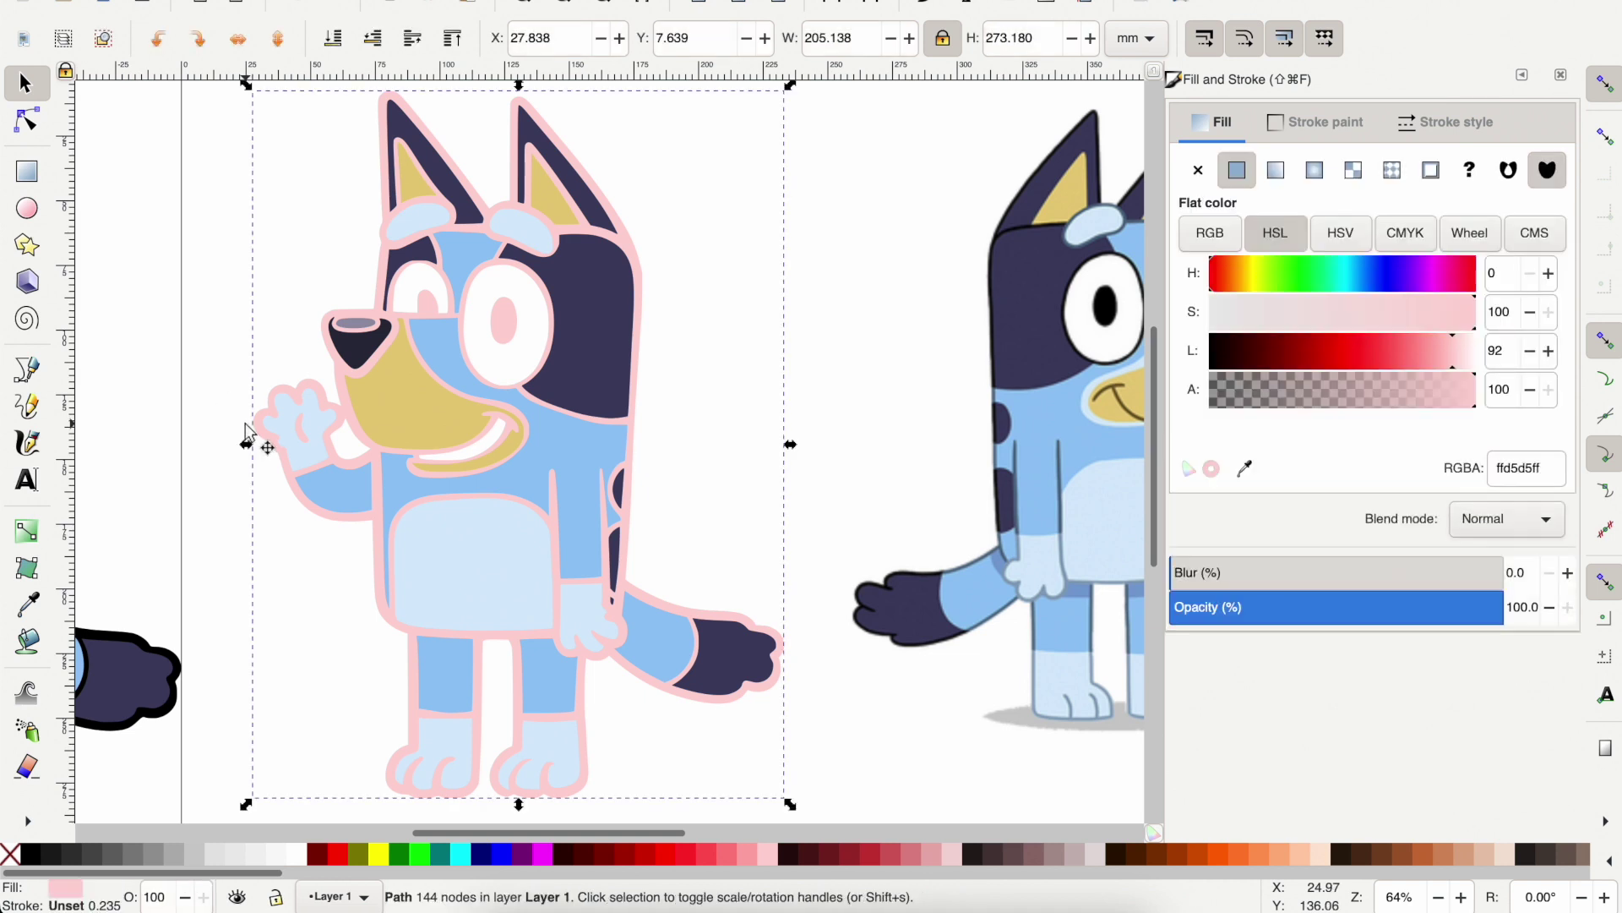
click(36, 859)
click(256, 632)
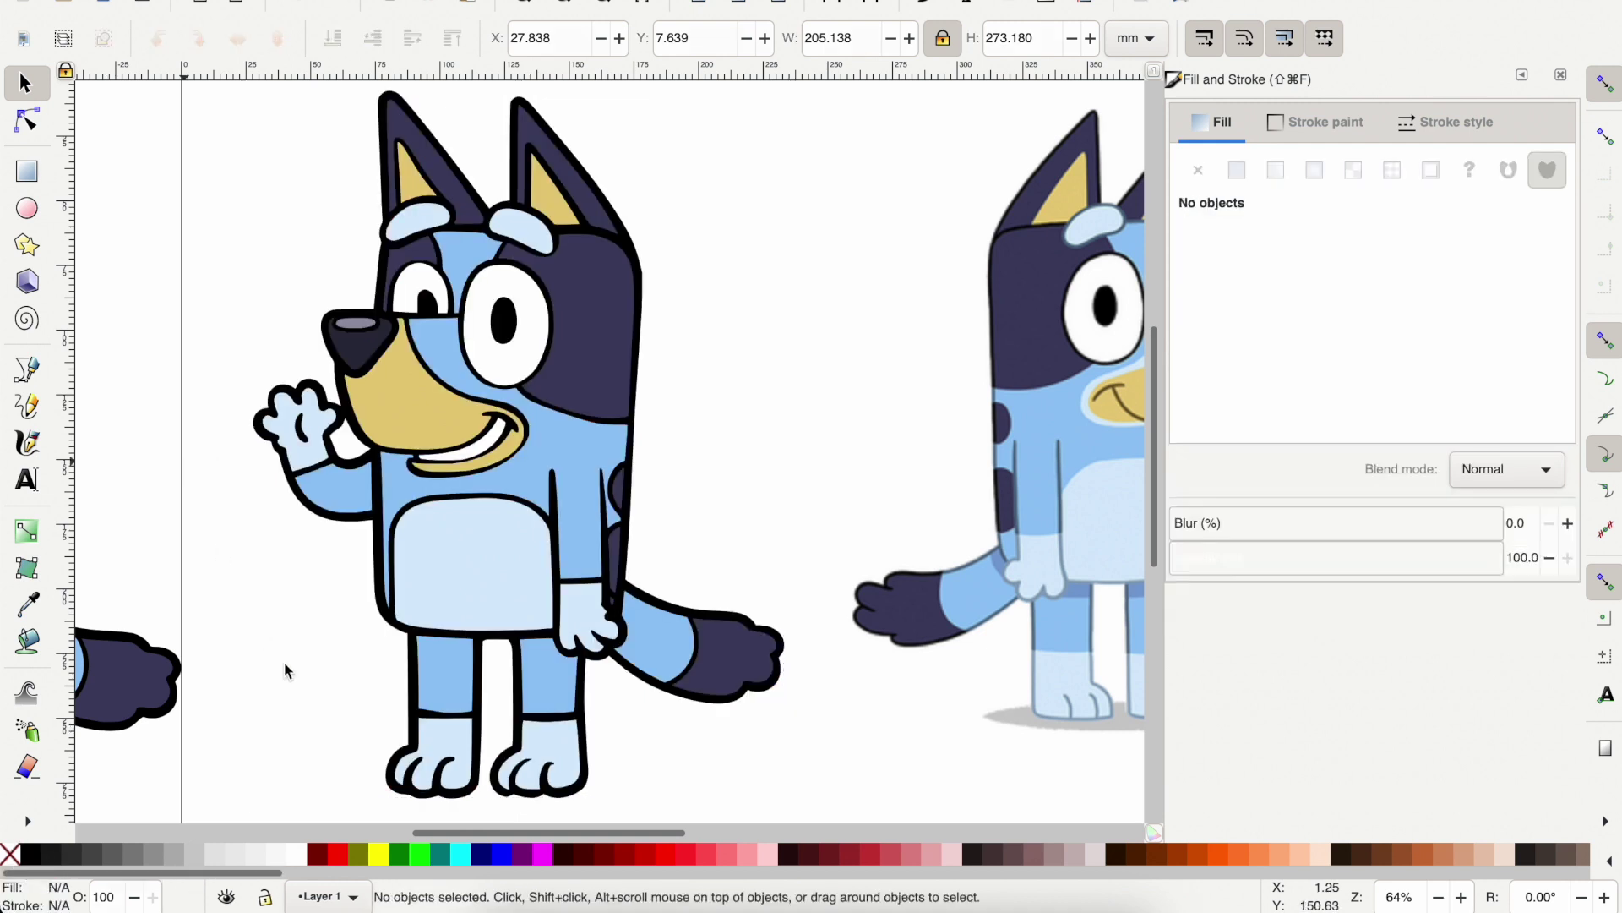
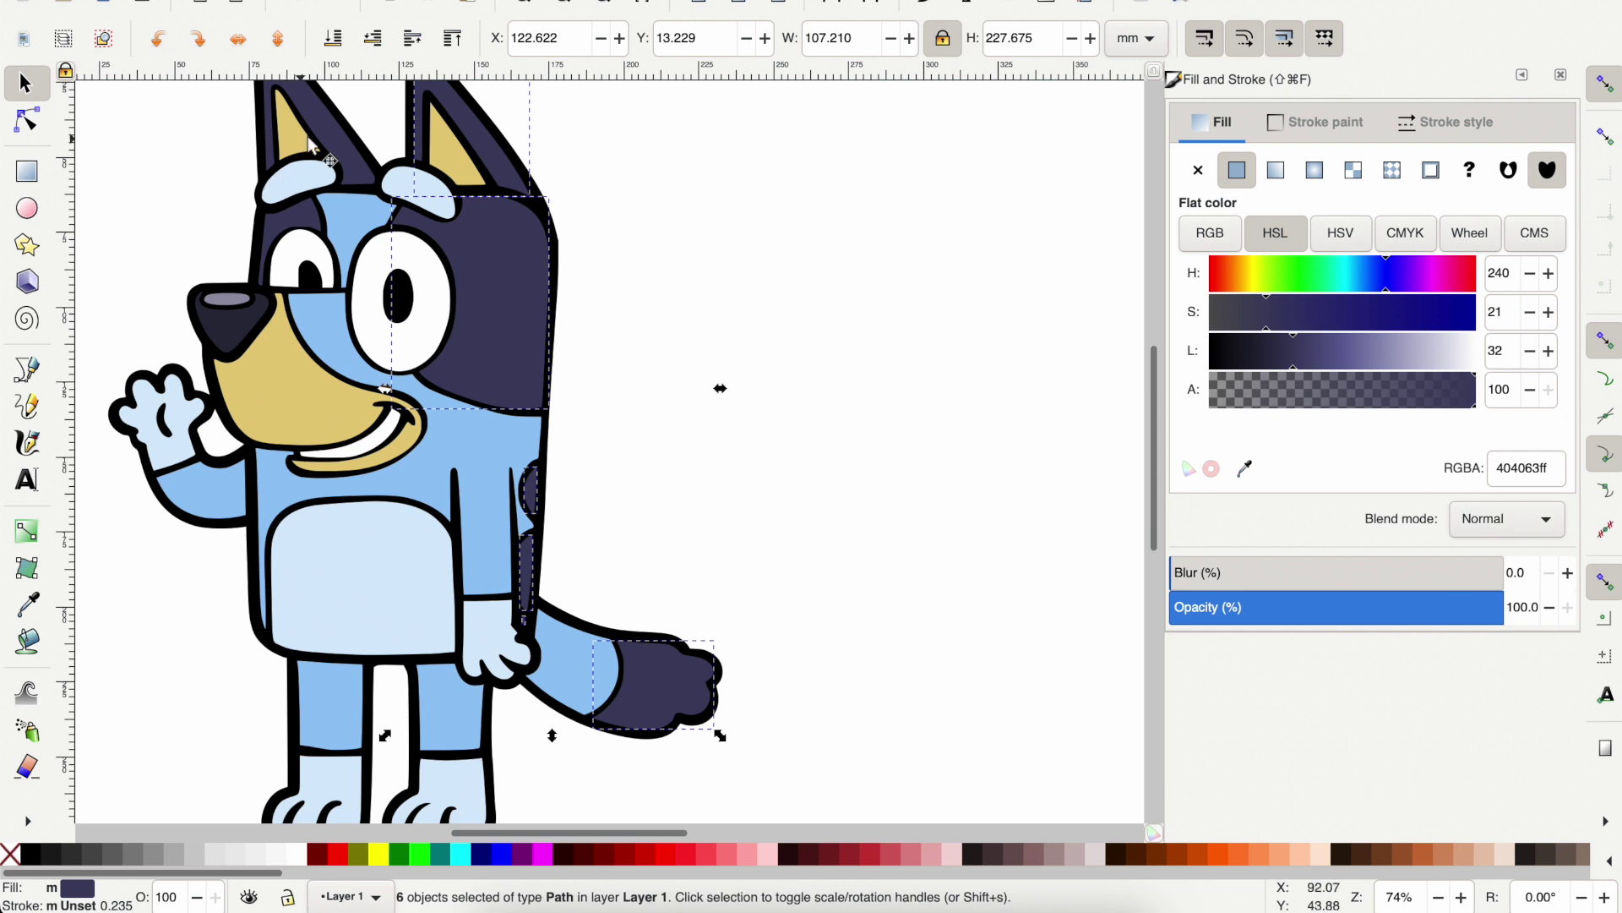
Group the navy ears, large head patch, back spots and tail tip, and lower the group to the bottom.
shift+click(334, 140)
key(alt)
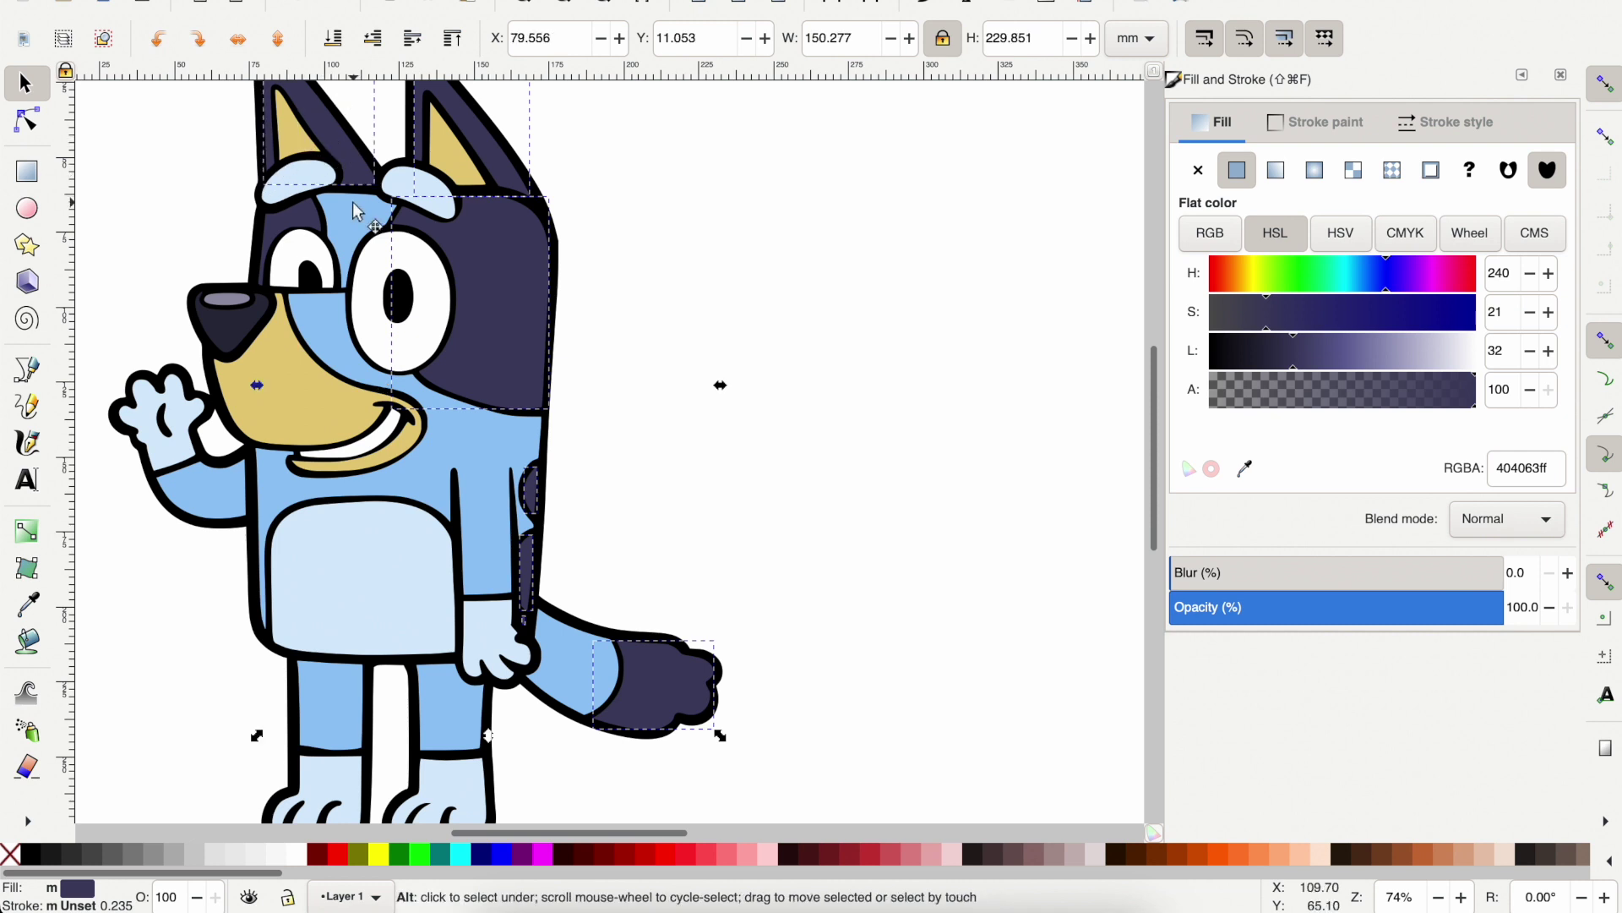
key(super+g)
right_click(482, 264)
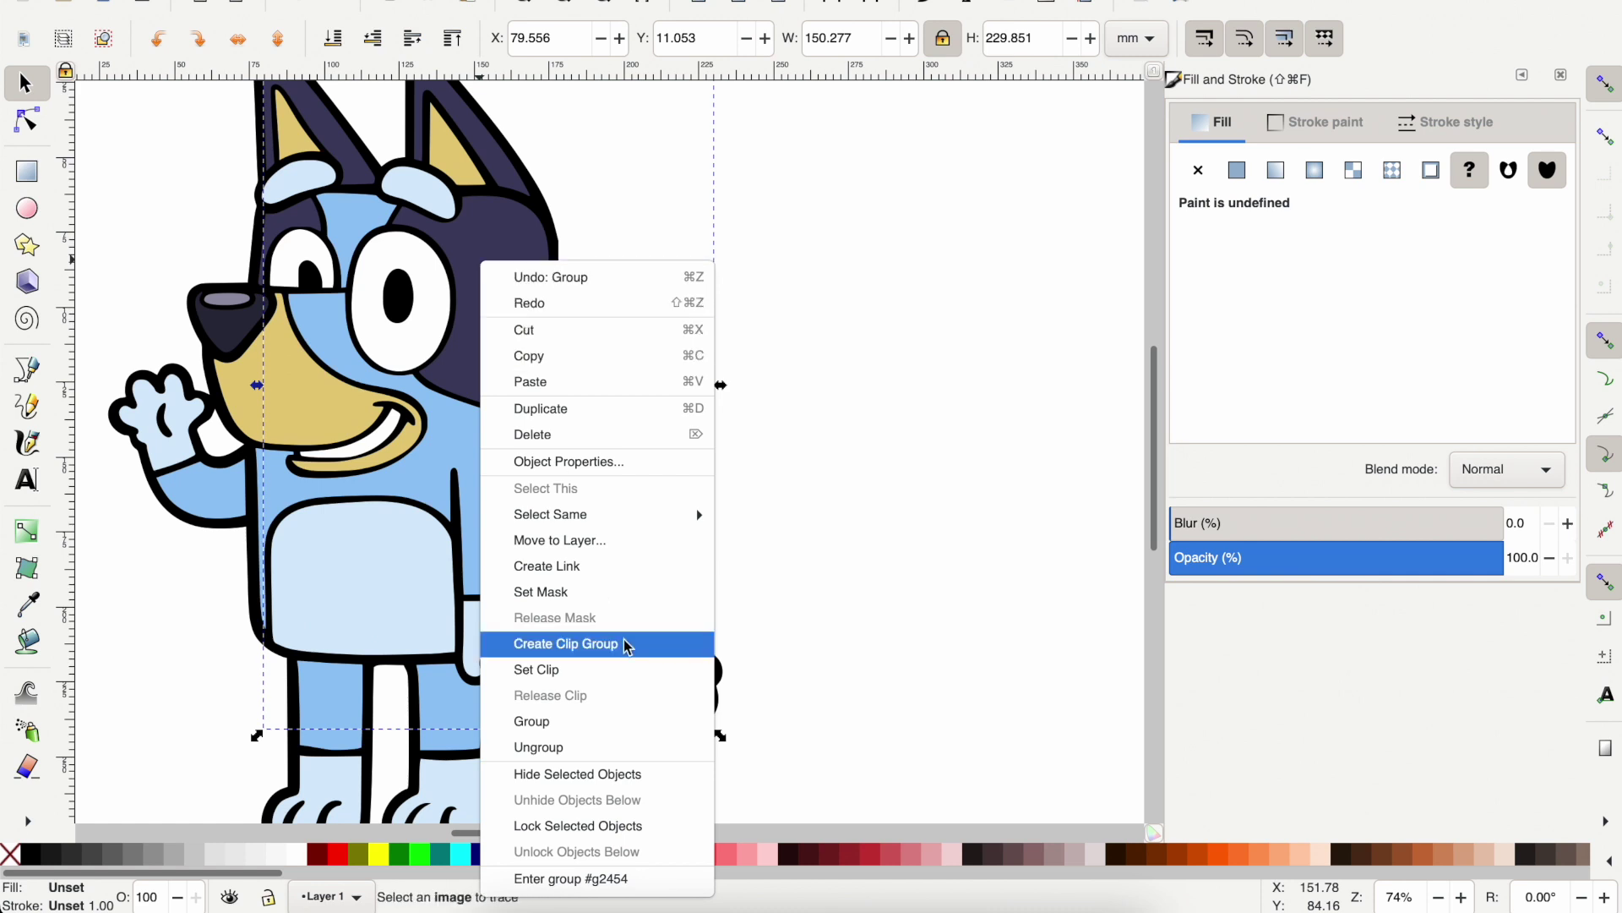
key(Escape)
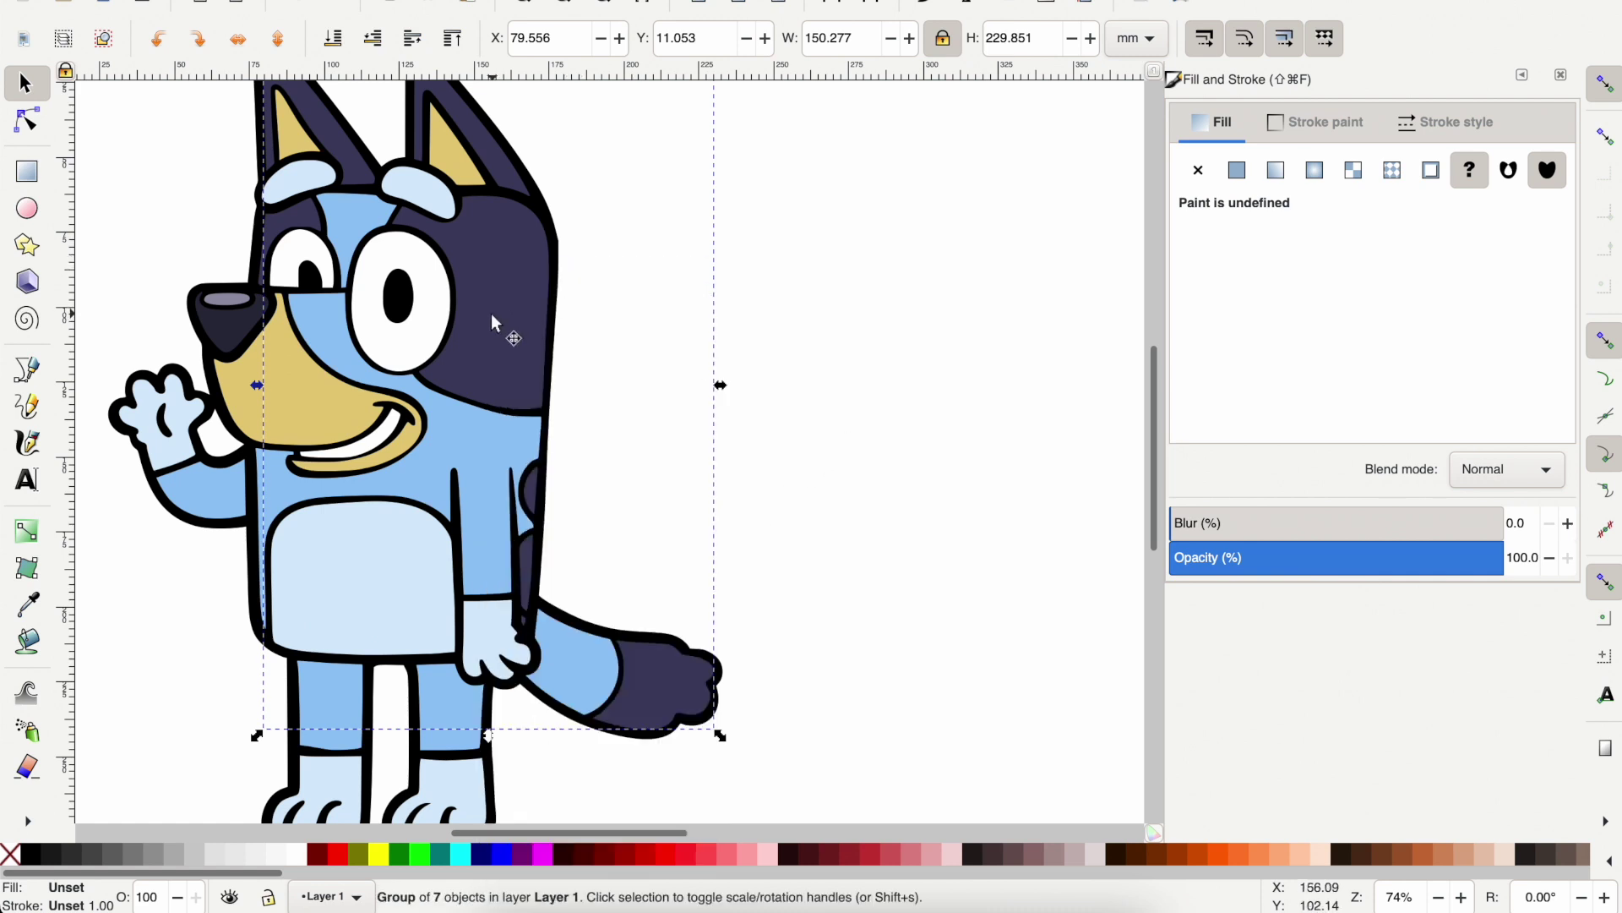
click(333, 39)
key(Escape)
Group the mid-blue tail, upper legs, body, raised arm and forehead pieces, and lower the group to the bottom.
click(590, 693)
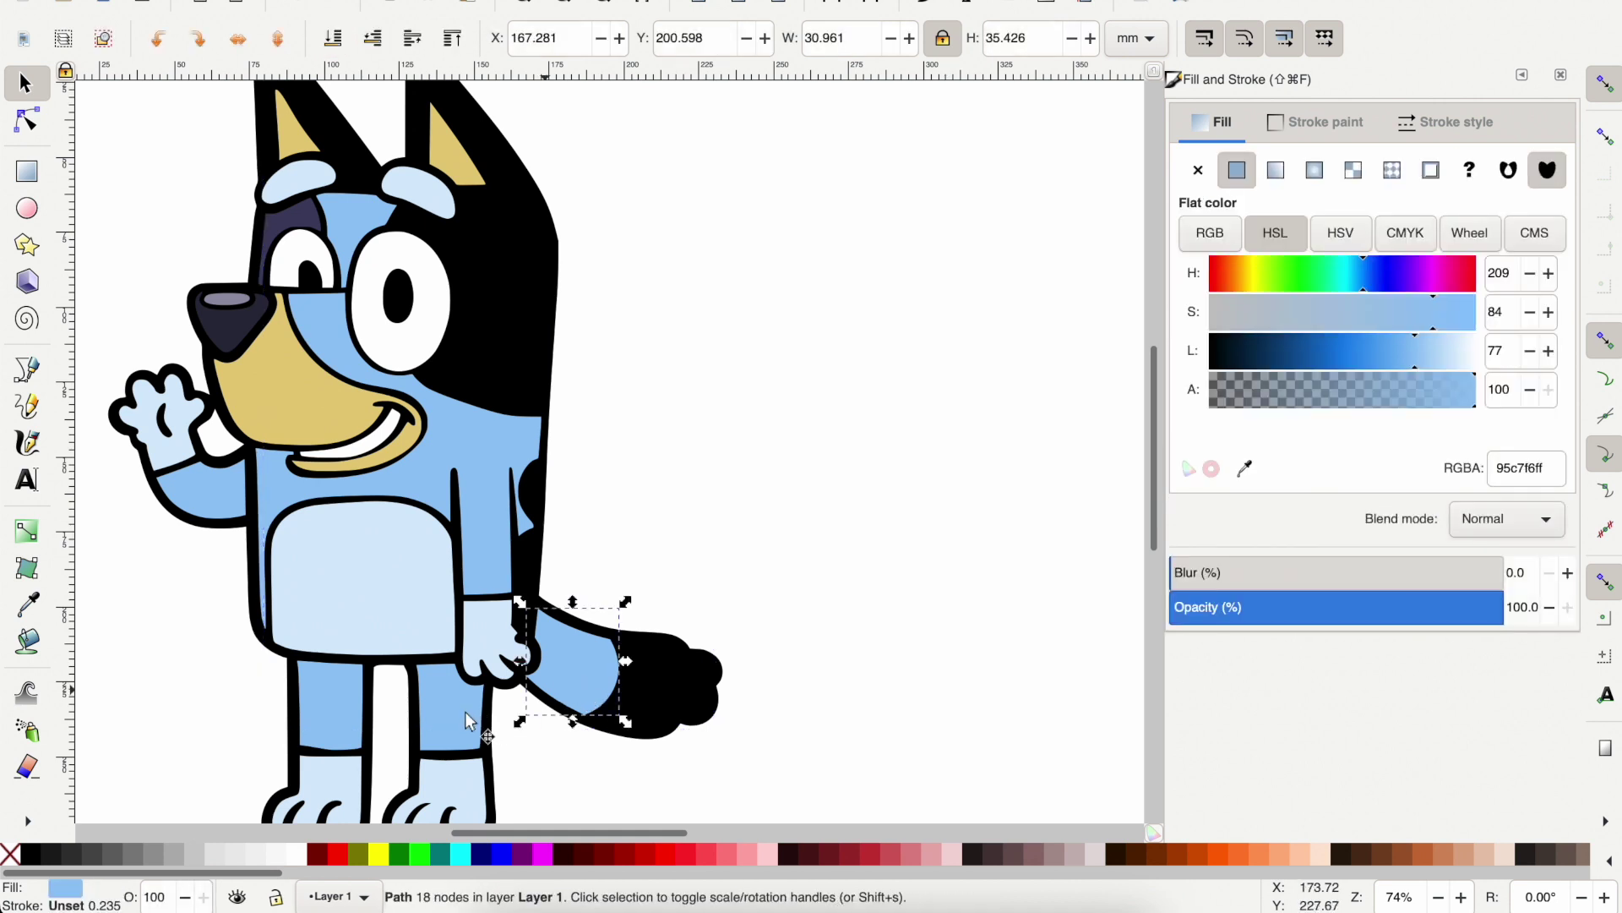
shift+click(469, 726)
shift+click(326, 710)
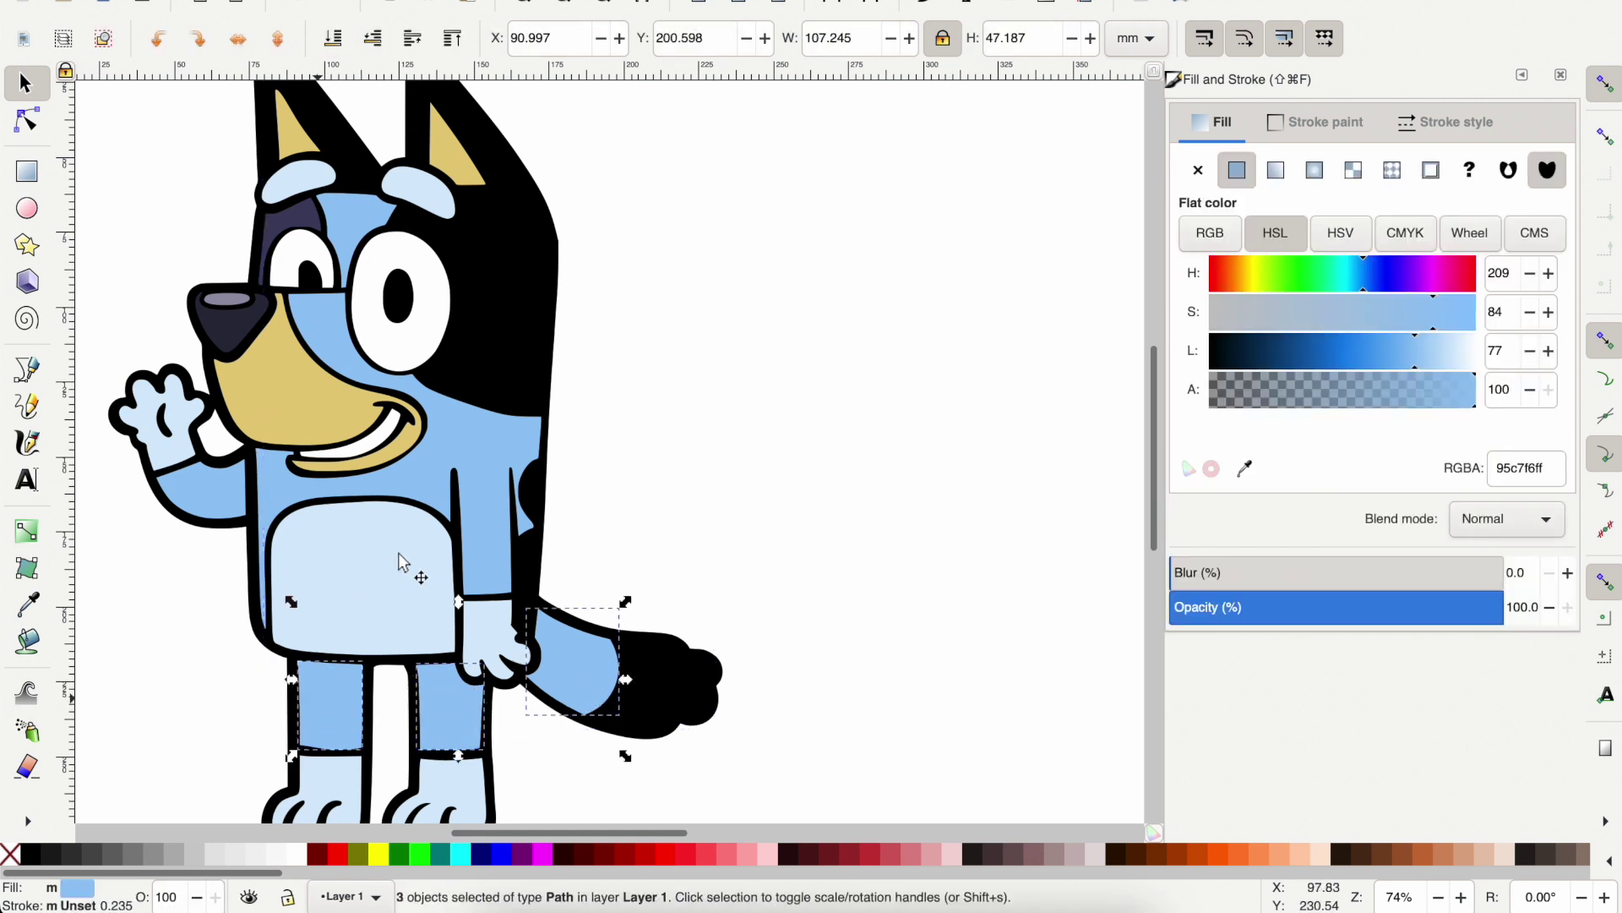
shift+click(427, 470)
shift+click(233, 509)
shift+click(349, 218)
key(alt)
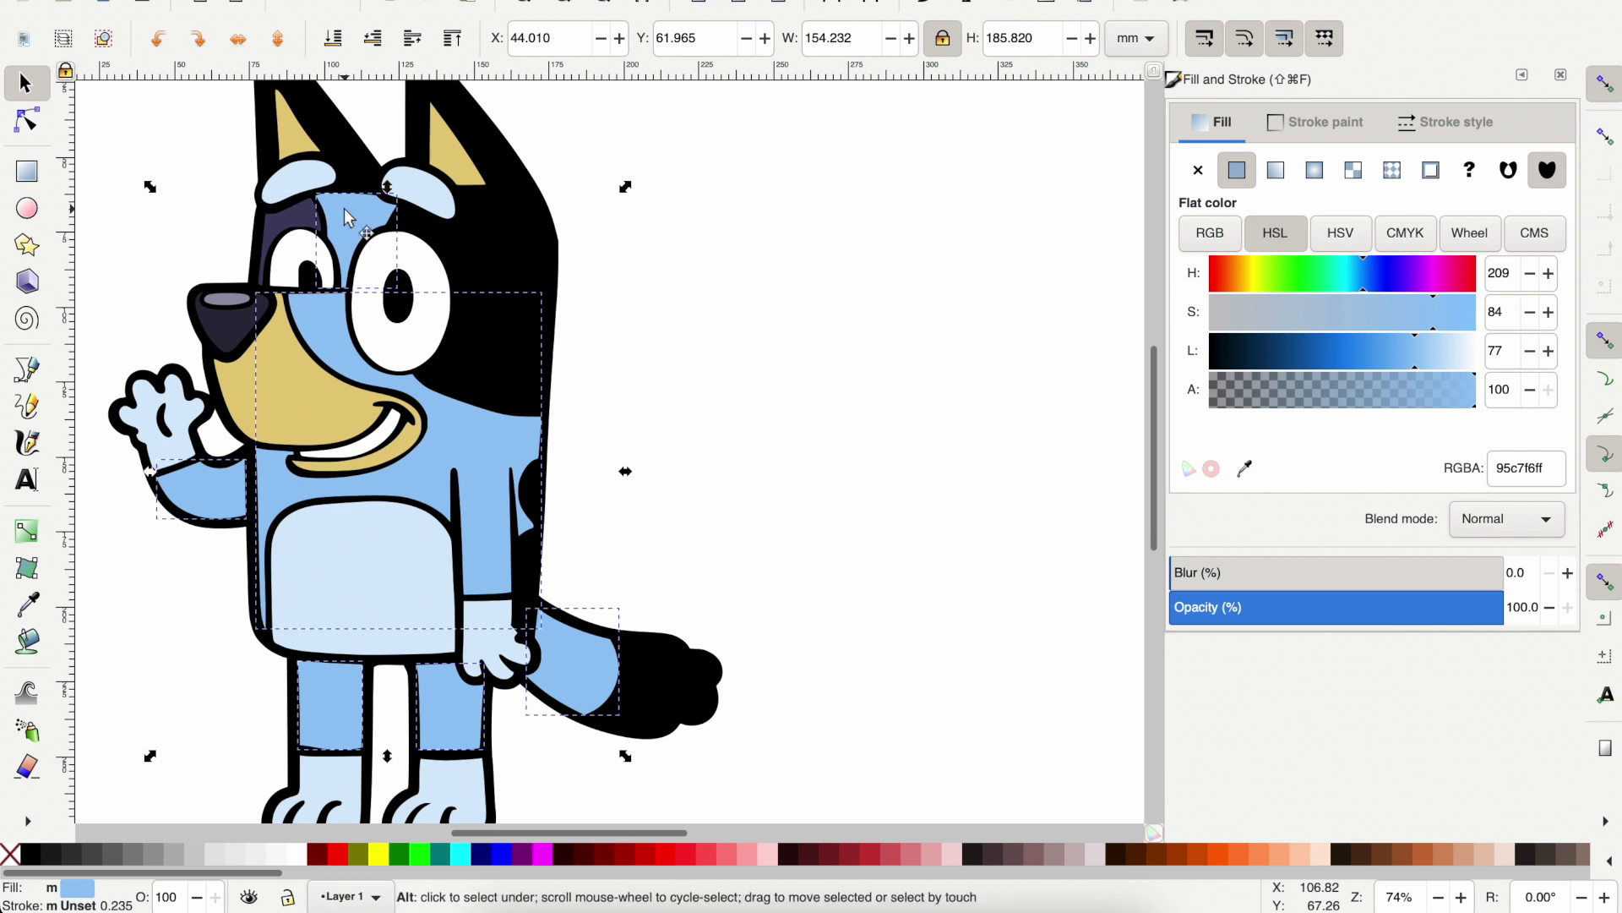
key(ctrl+g)
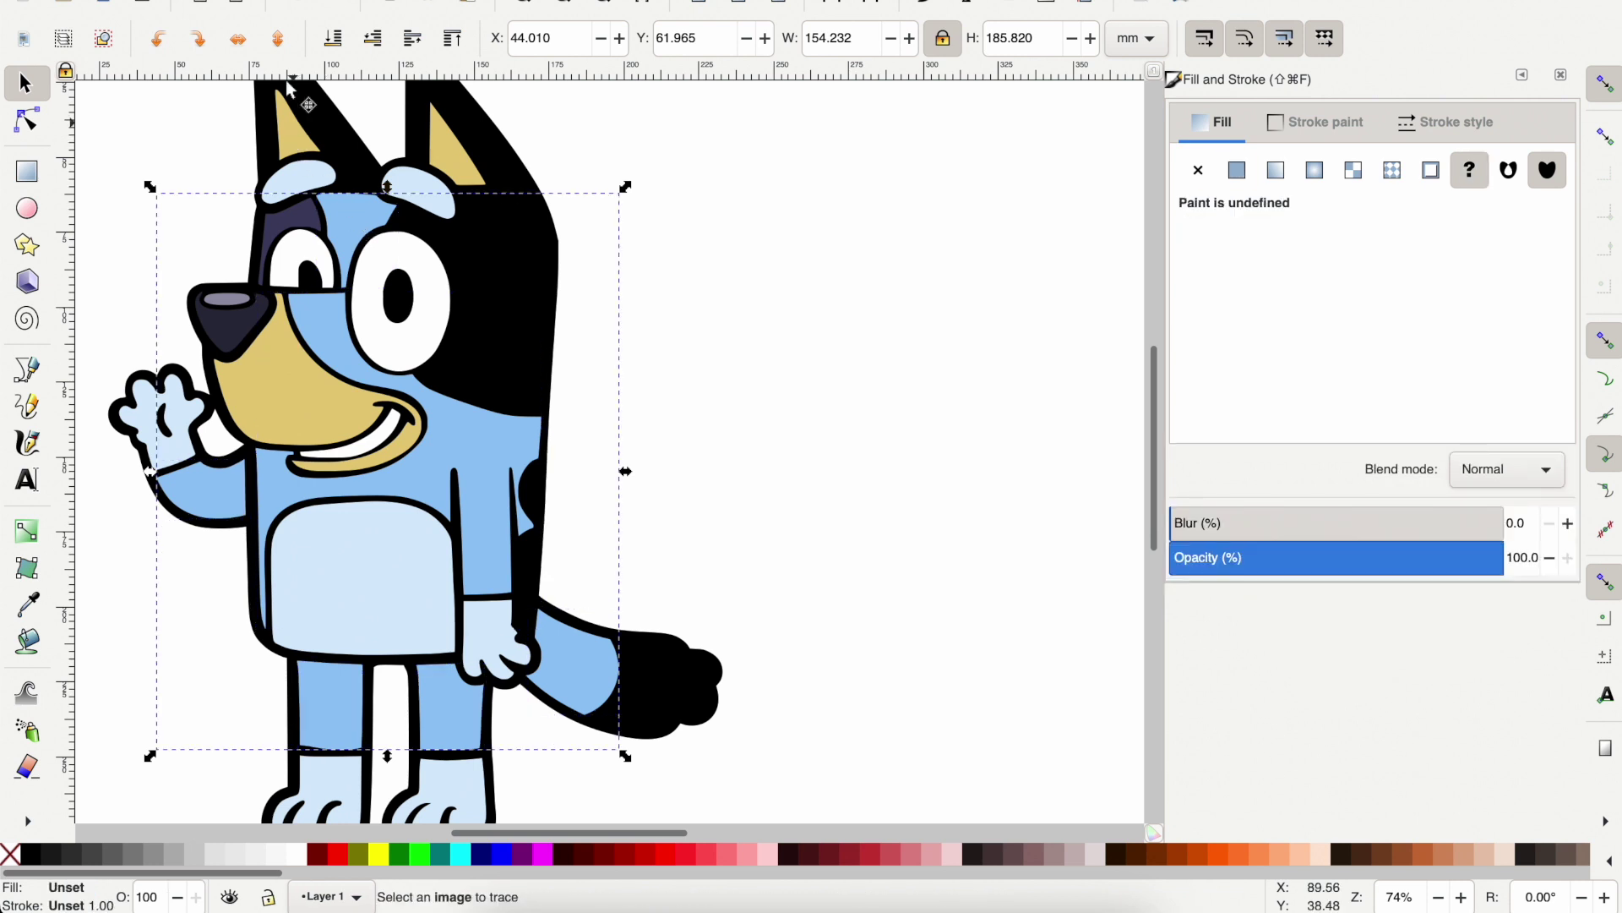
click(333, 38)
key(Escape)
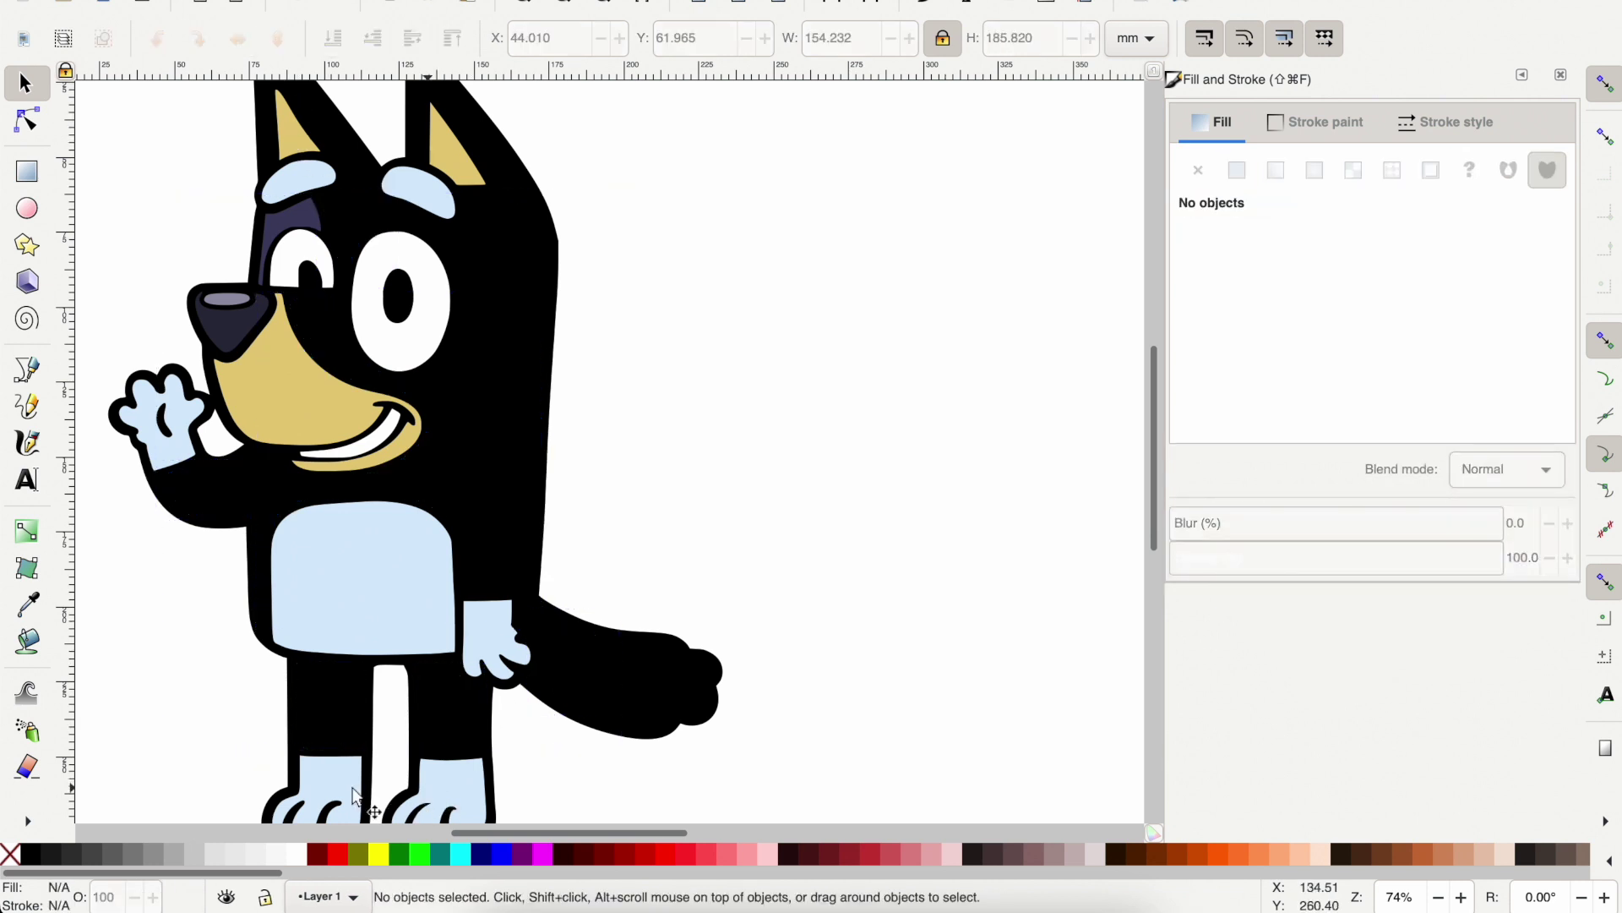
Group the light blue feet, hands, belly and eyebrows, and lower the group to the bottom.
click(355, 794)
shift+click(439, 786)
shift+click(475, 635)
shift+click(351, 551)
shift+click(161, 423)
shift+click(298, 180)
shift+click(418, 193)
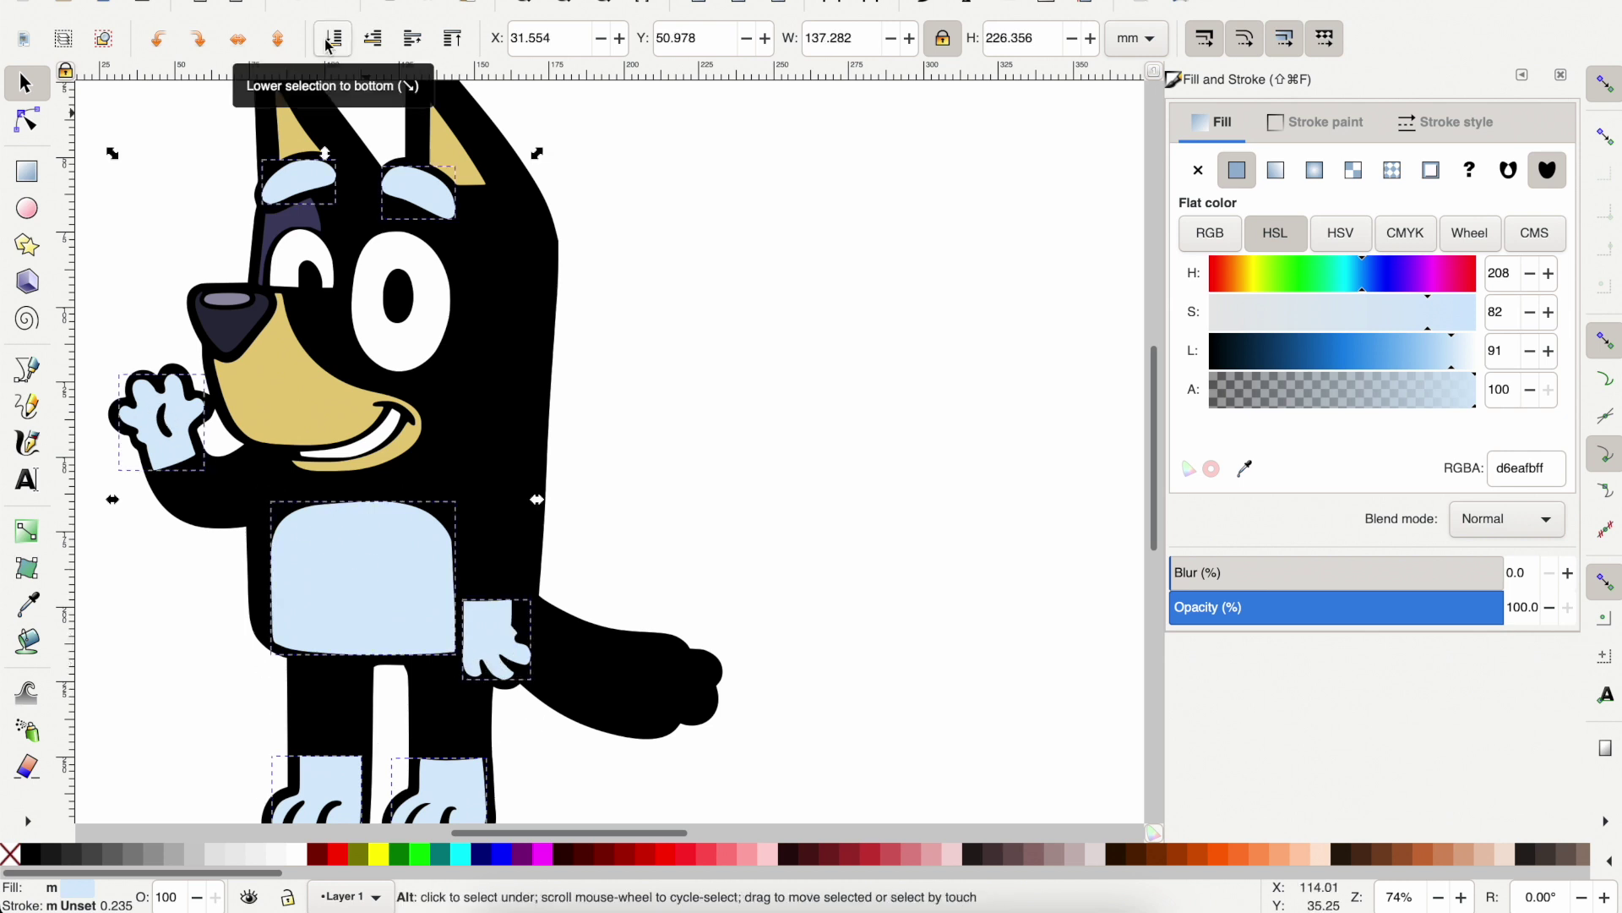
key(ctrl+g)
click(330, 47)
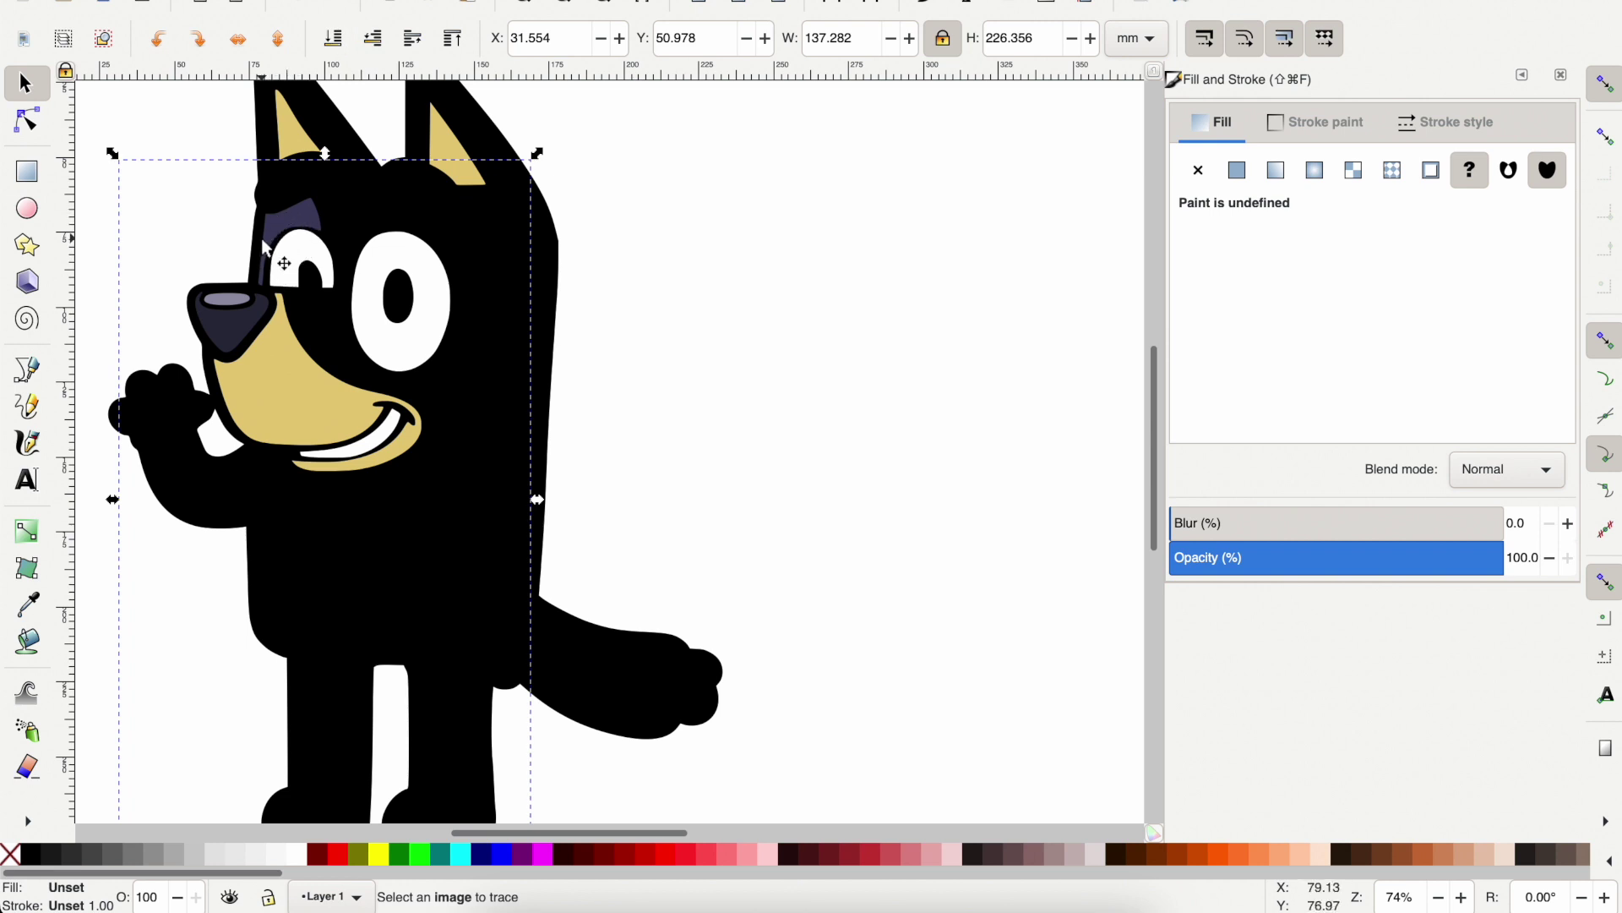
click(658, 158)
Group the tan muzzle and both inner ears, and lower the group to the bottom.
ctrl+click(330, 414)
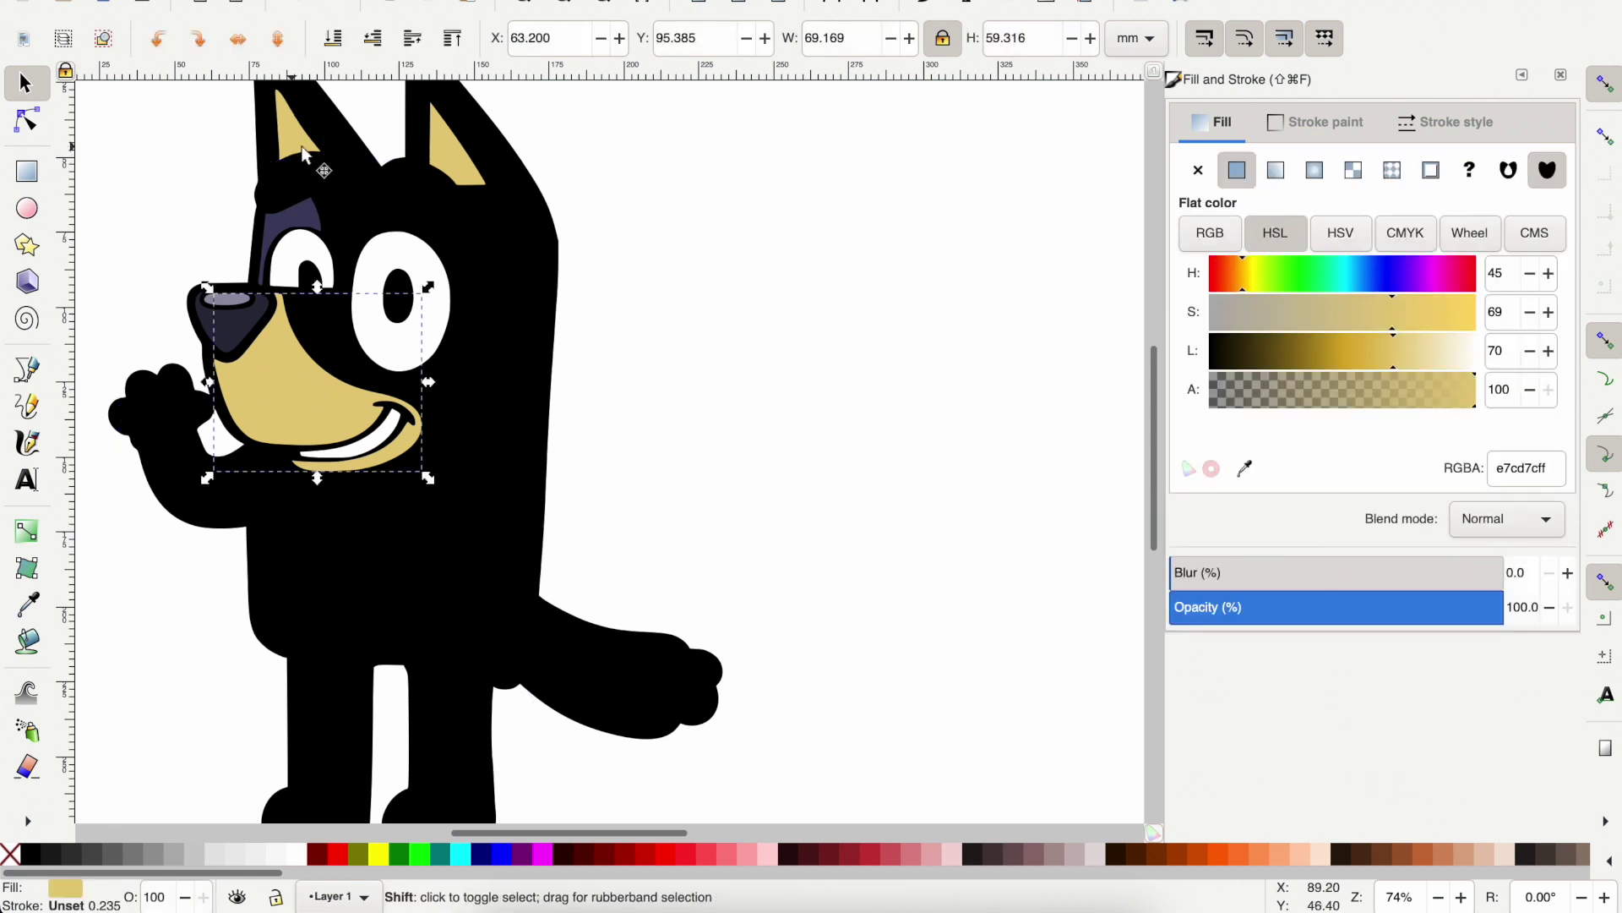
shift+click(296, 155)
shift+click(463, 170)
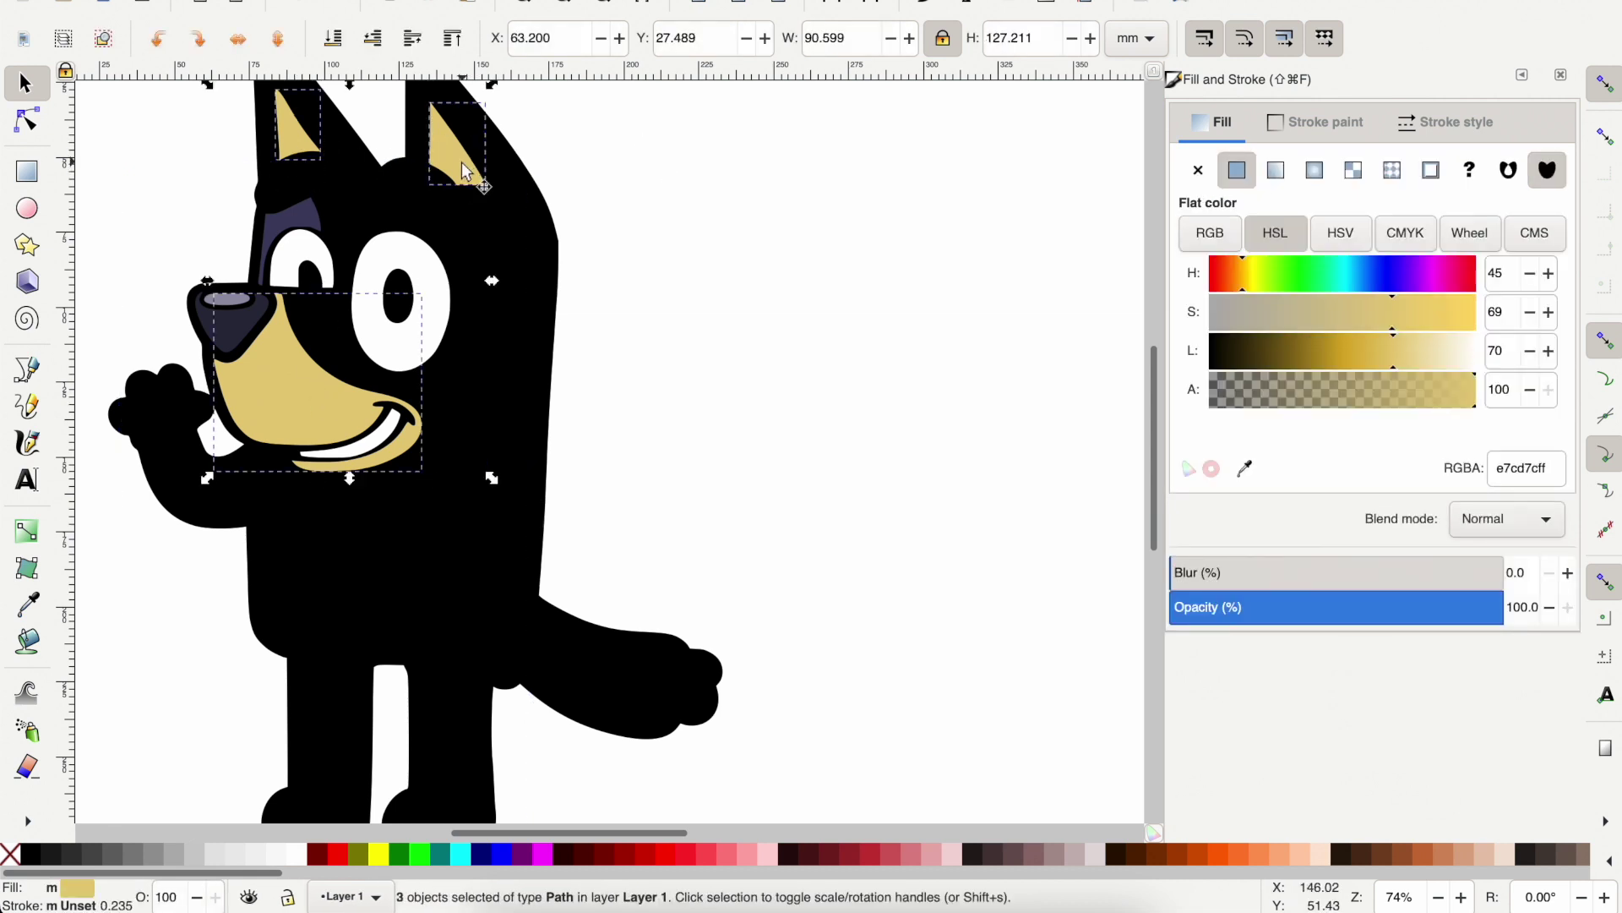
key(alt)
key(Delete)
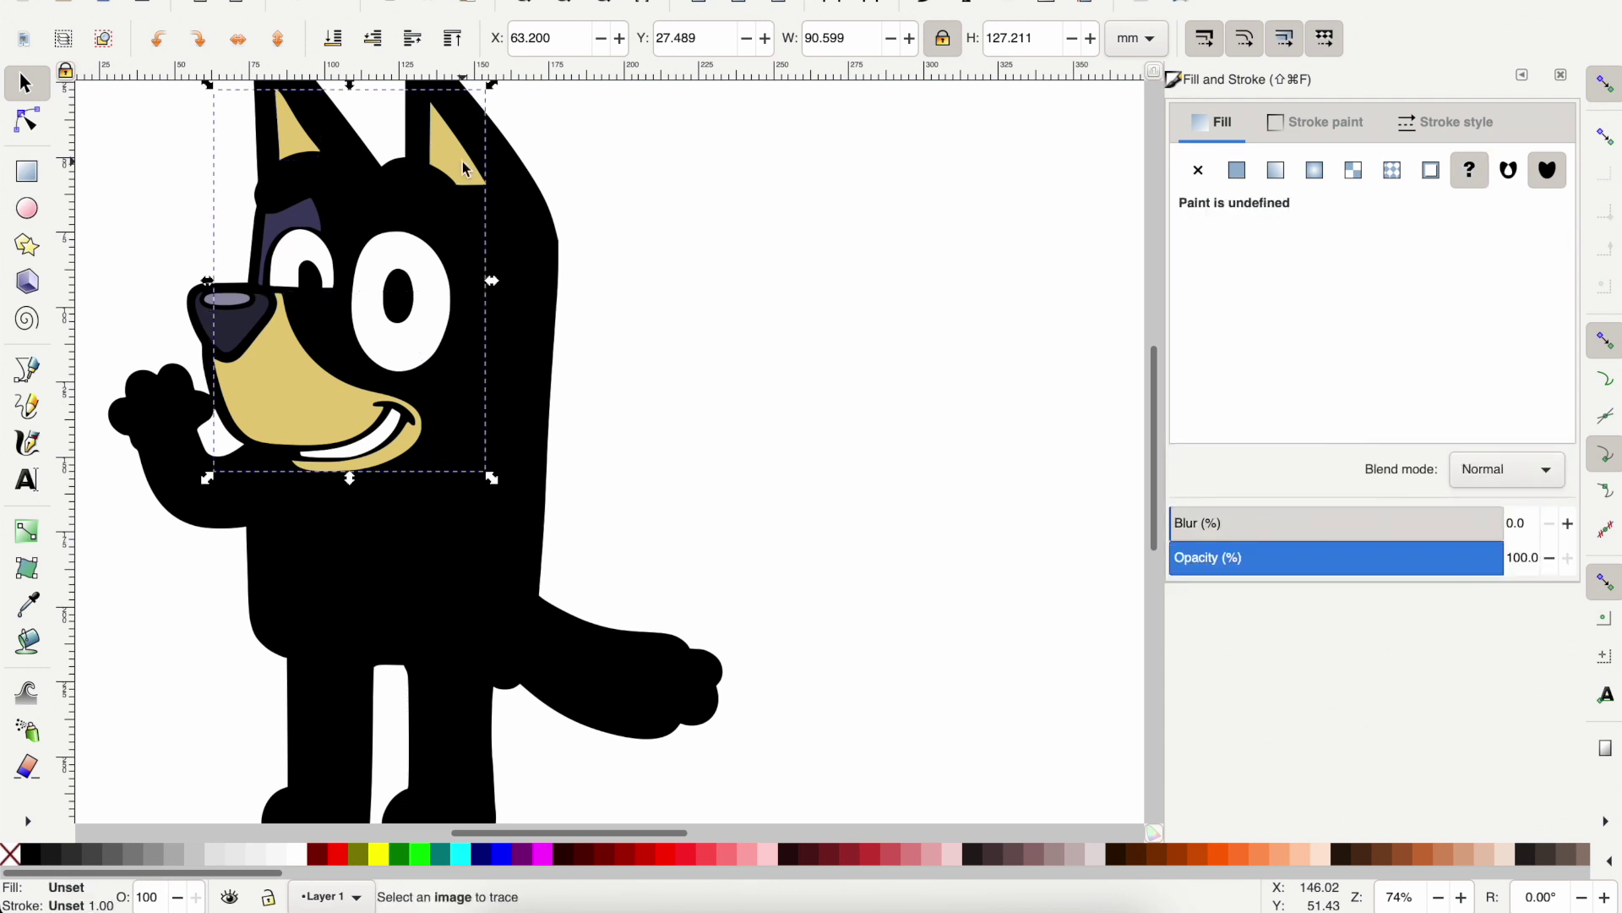
Group the white of both eyes and the mouth, and lower the group to the bottom.
click(408, 359)
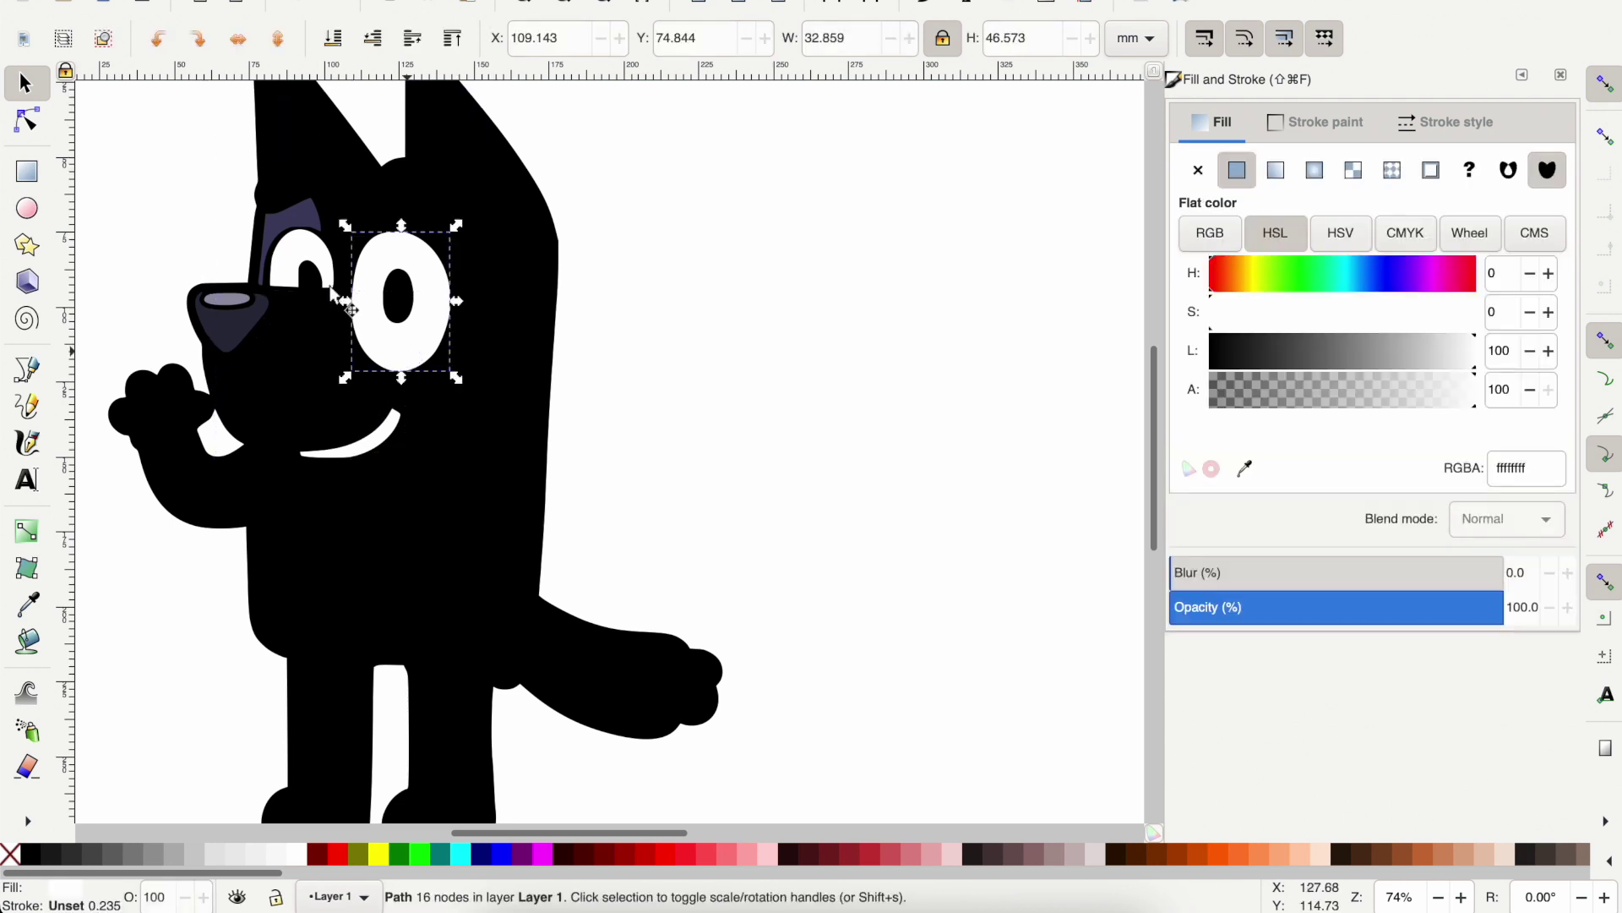
shift+click(313, 260)
shift+click(377, 449)
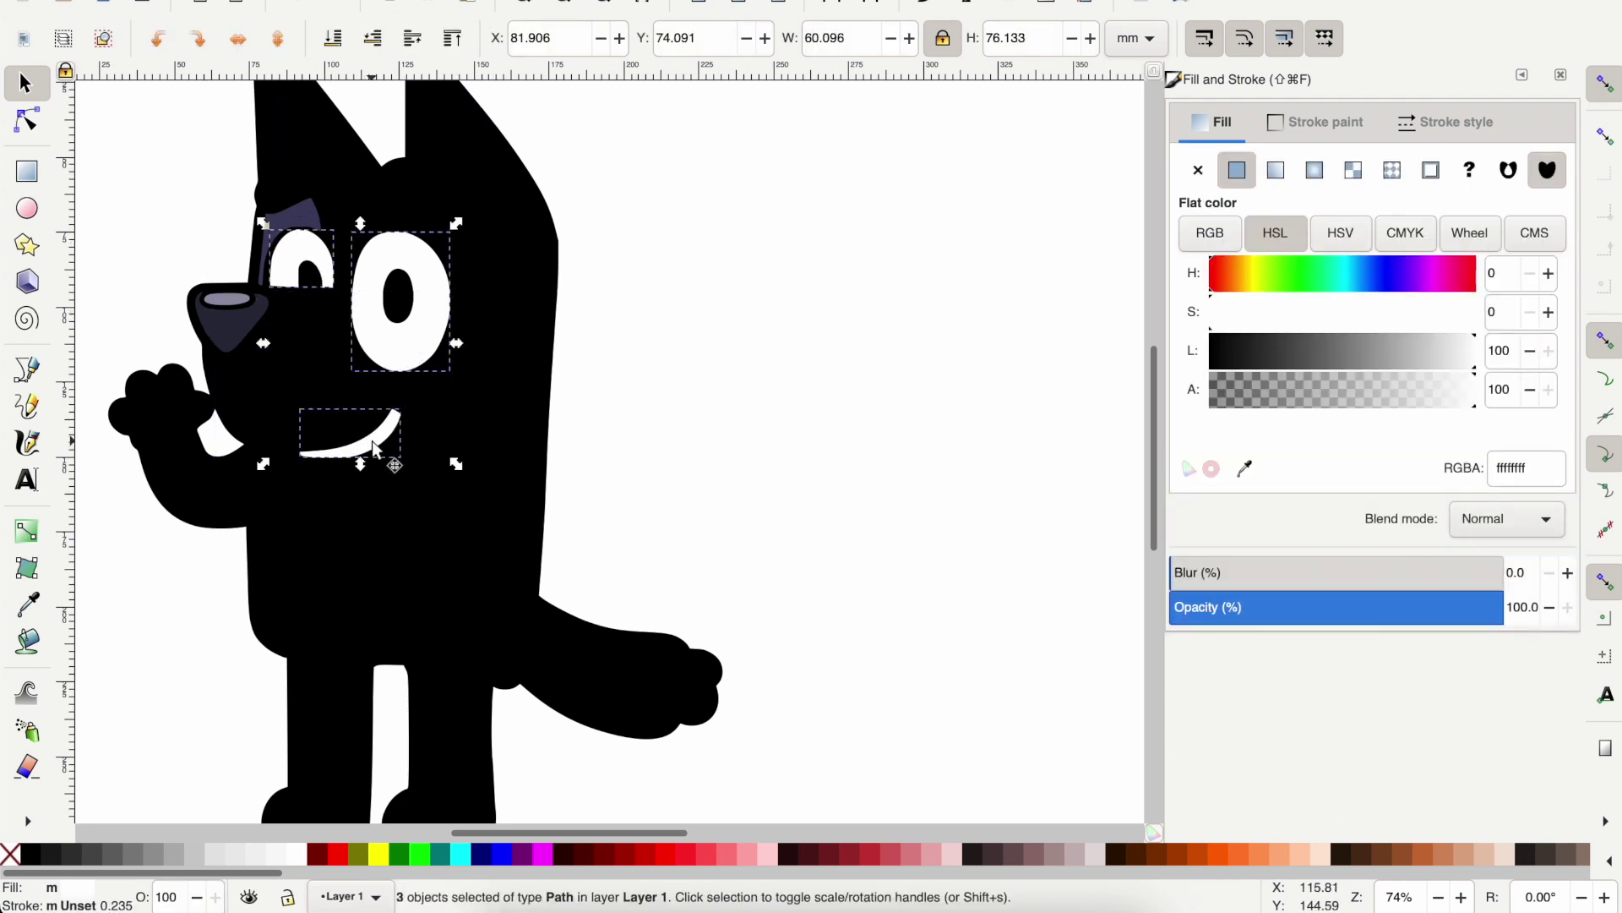
key(super+g)
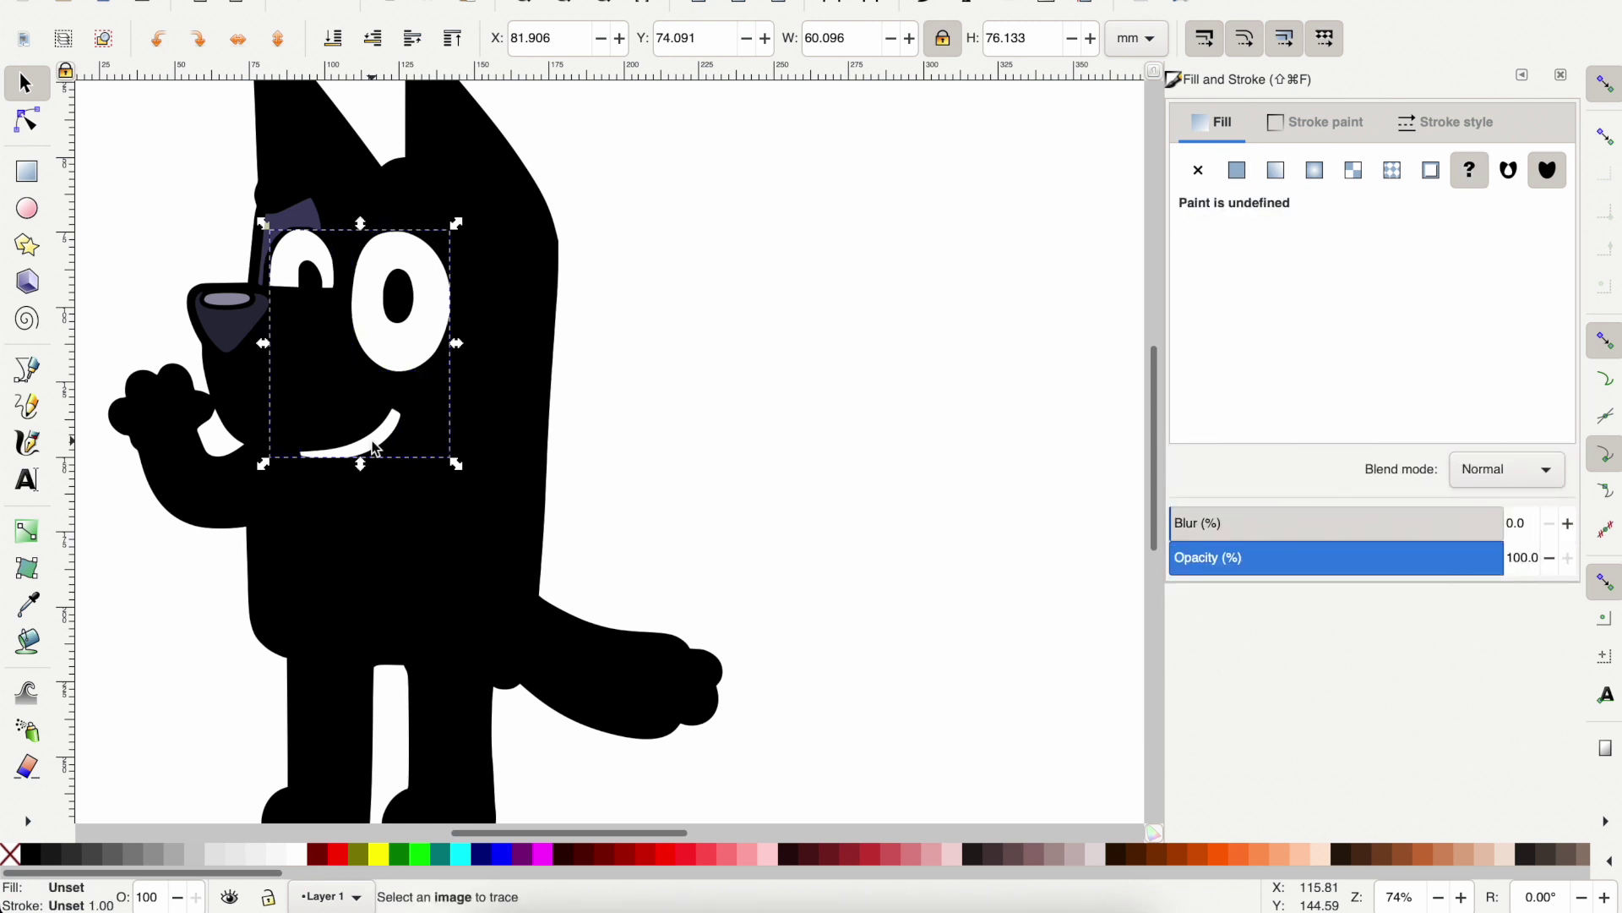
click(335, 39)
click(681, 119)
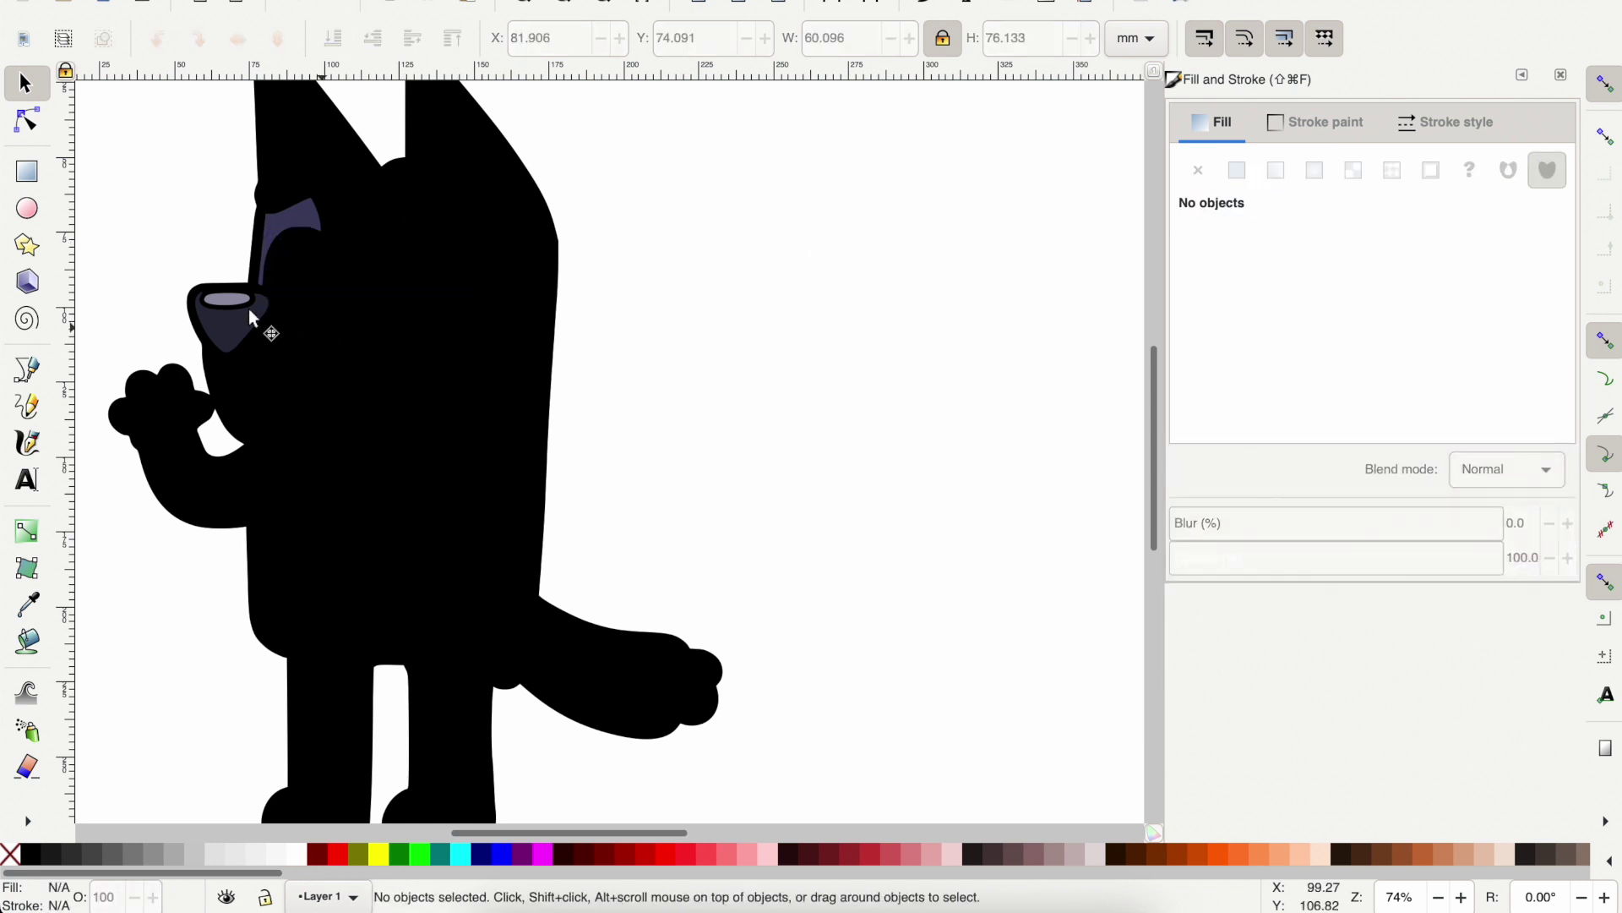
Lower the nose and its highlight to the bottom, and place the black outline beneath all the coloured shapes.
click(239, 310)
shift+click(232, 301)
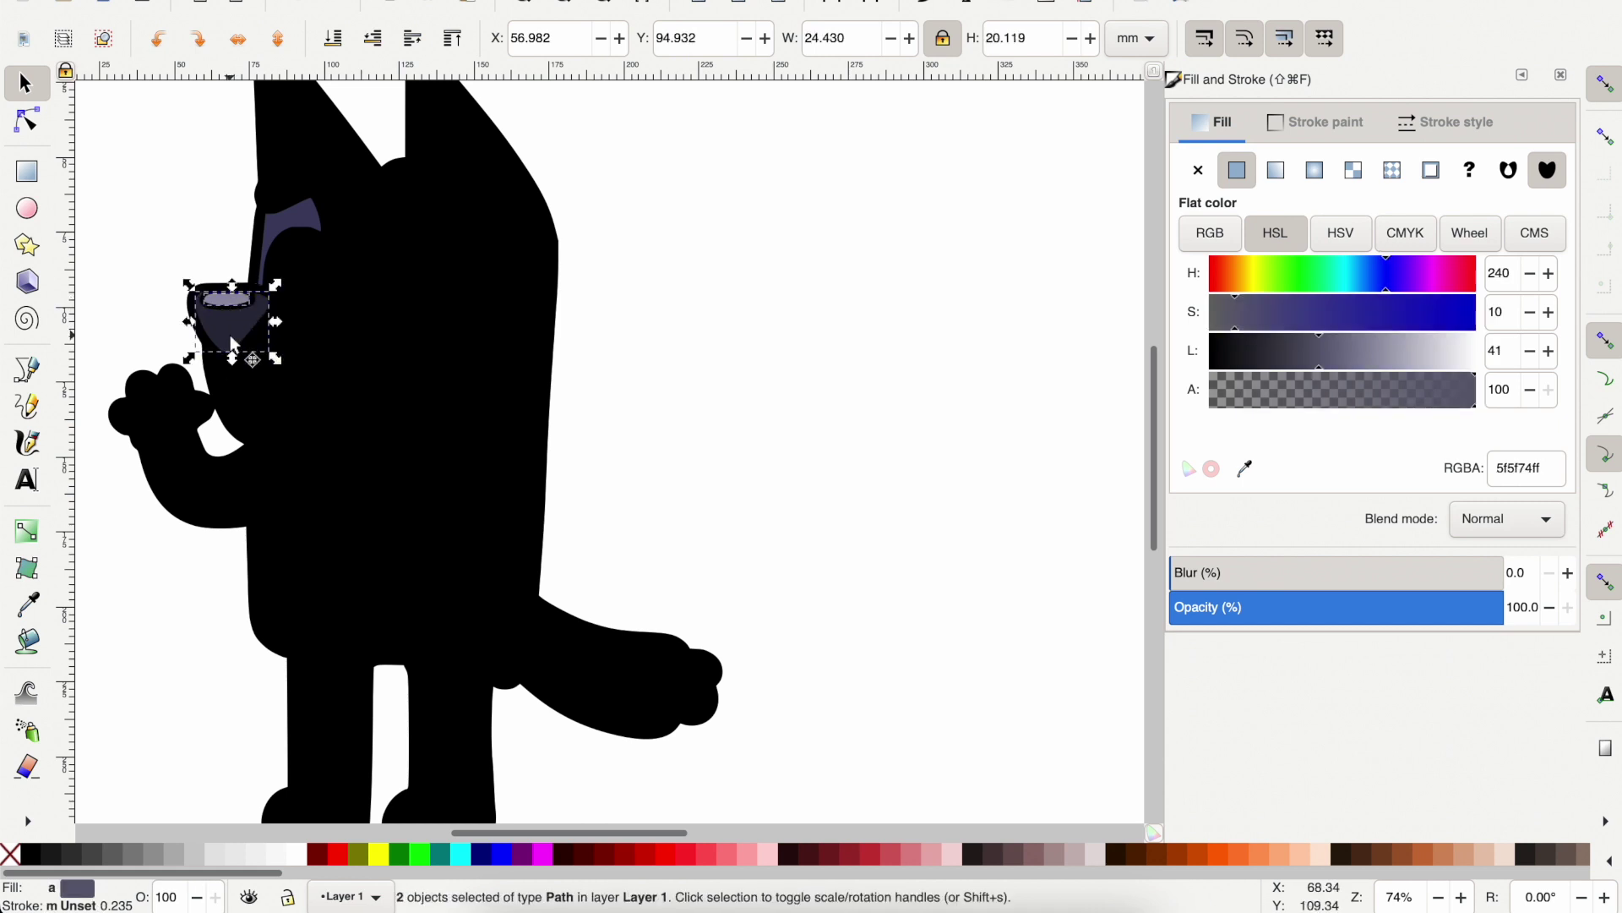
click(333, 39)
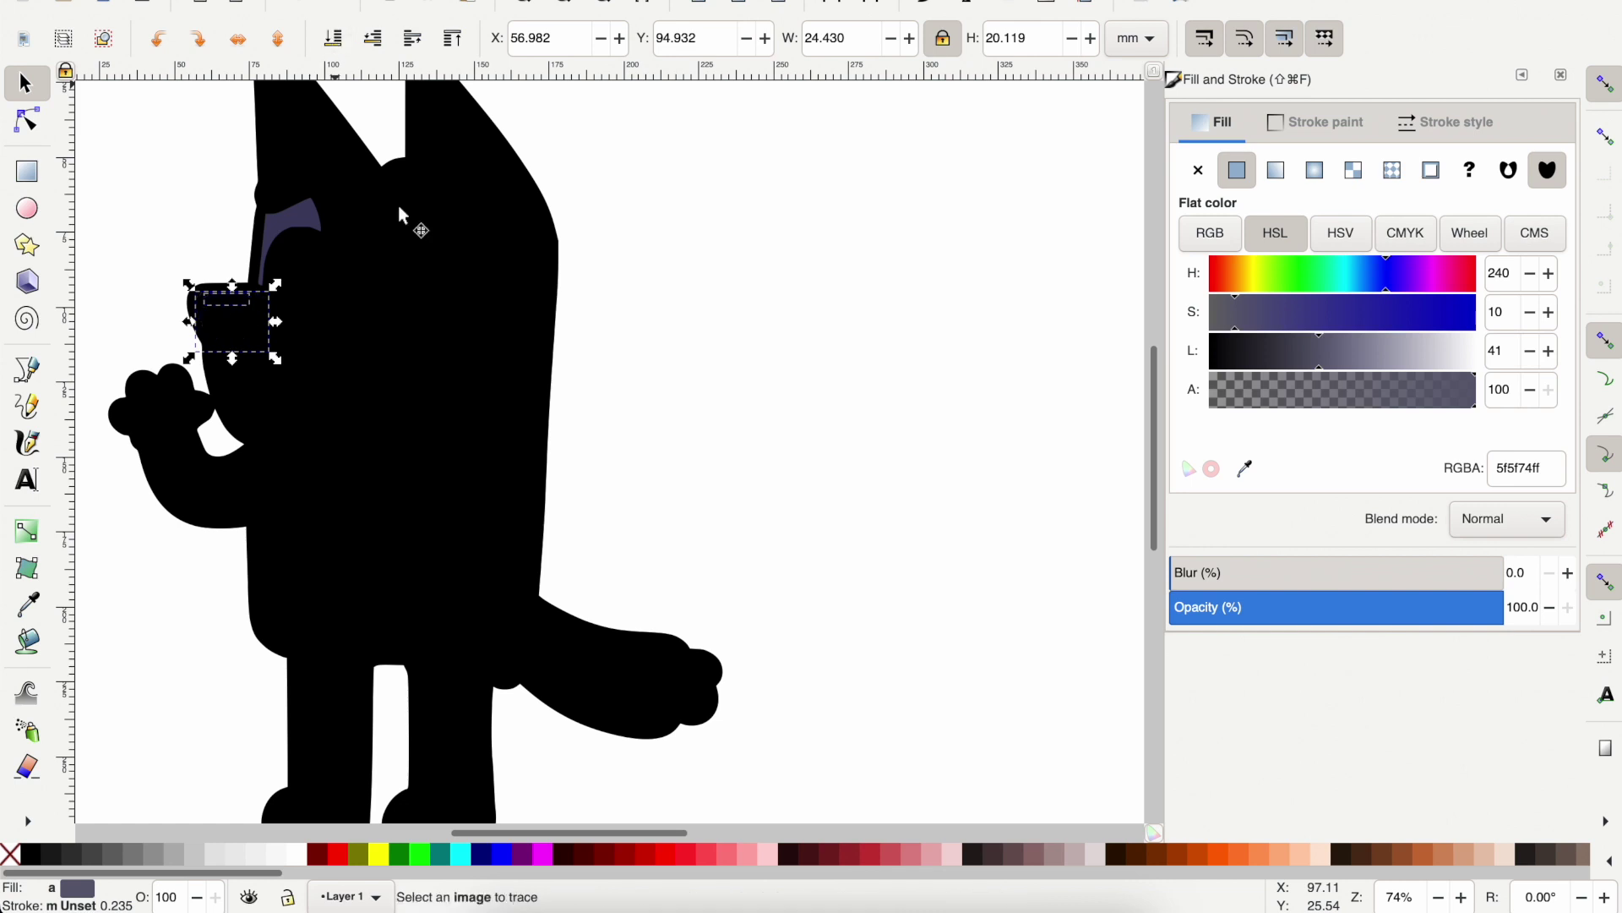
click(398, 208)
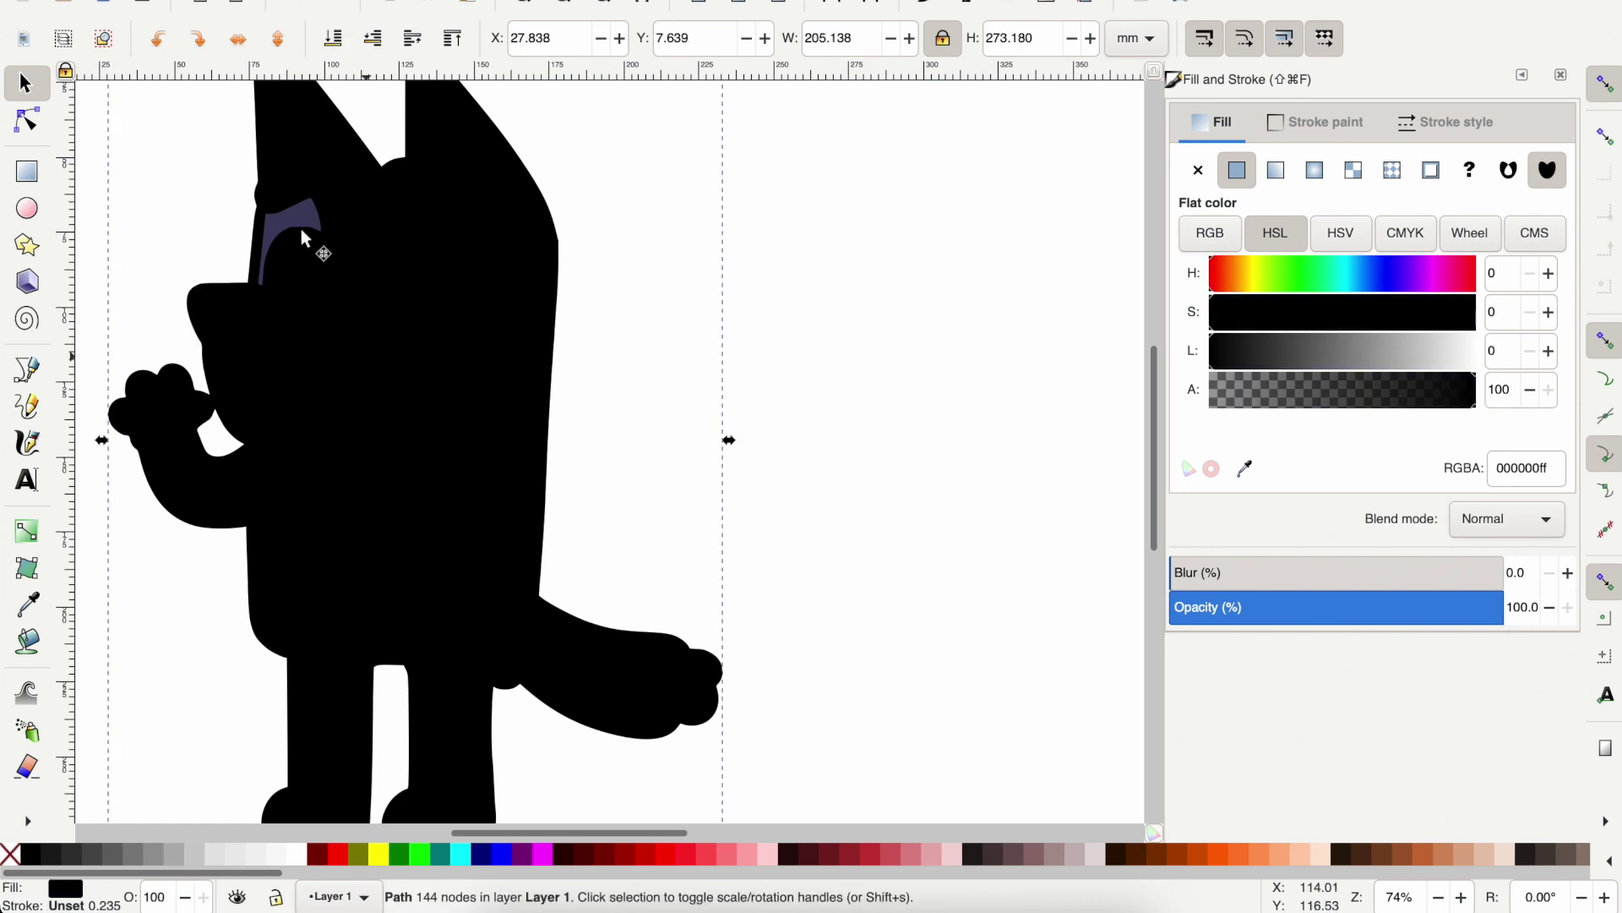
click(334, 39)
click(658, 245)
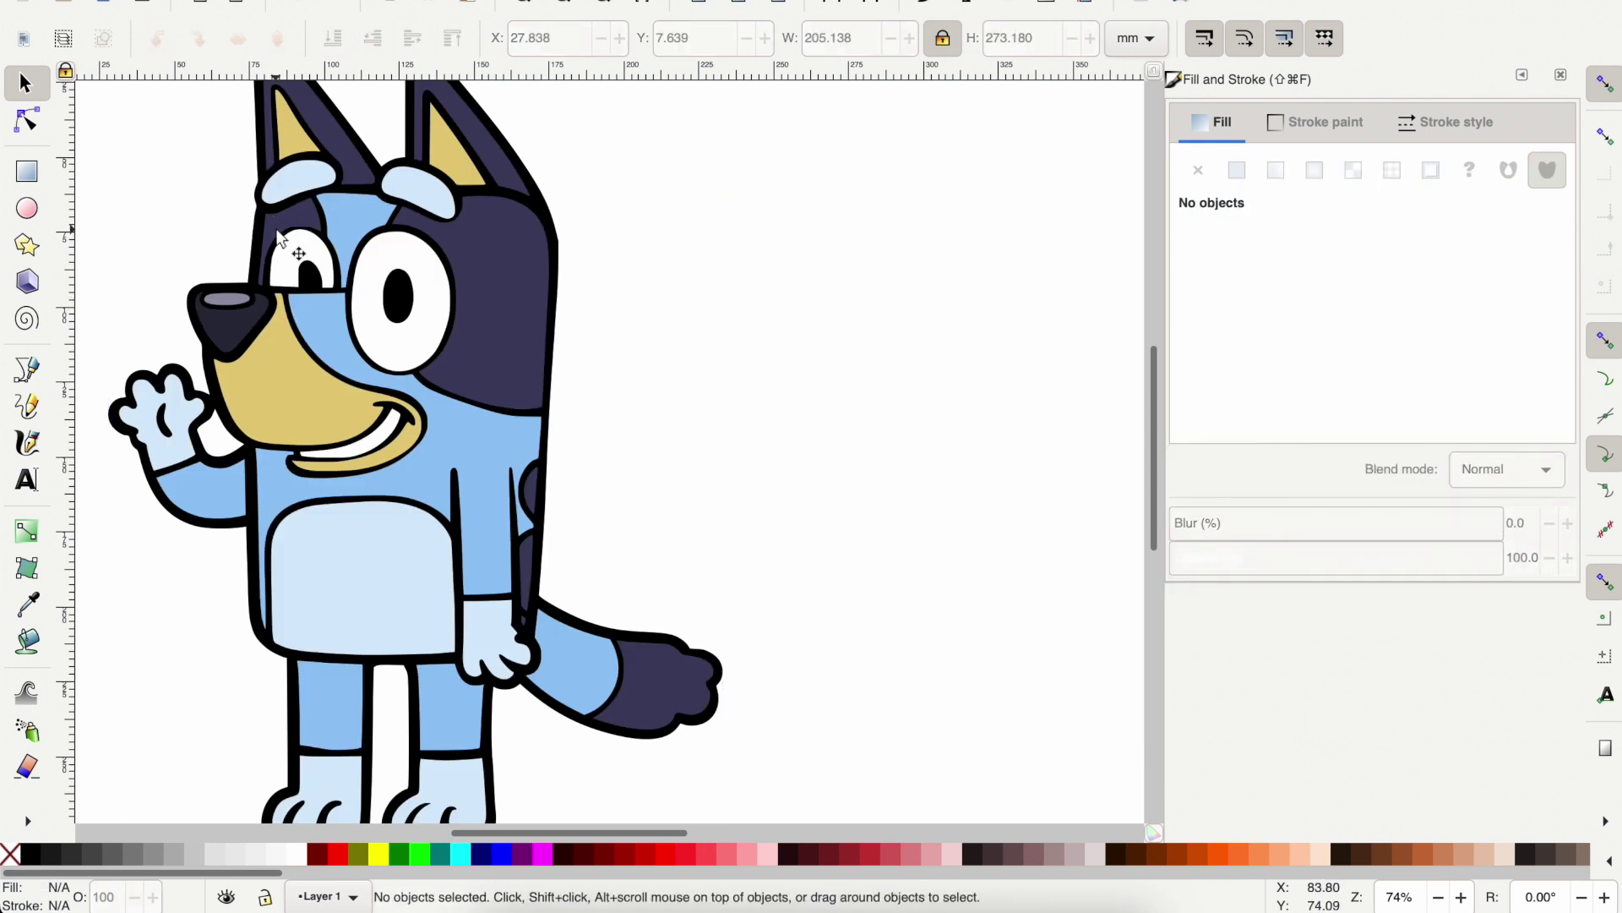
Ungroup the navy shapes, add the navy patch around the small eye, and regroup them all.
click(281, 238)
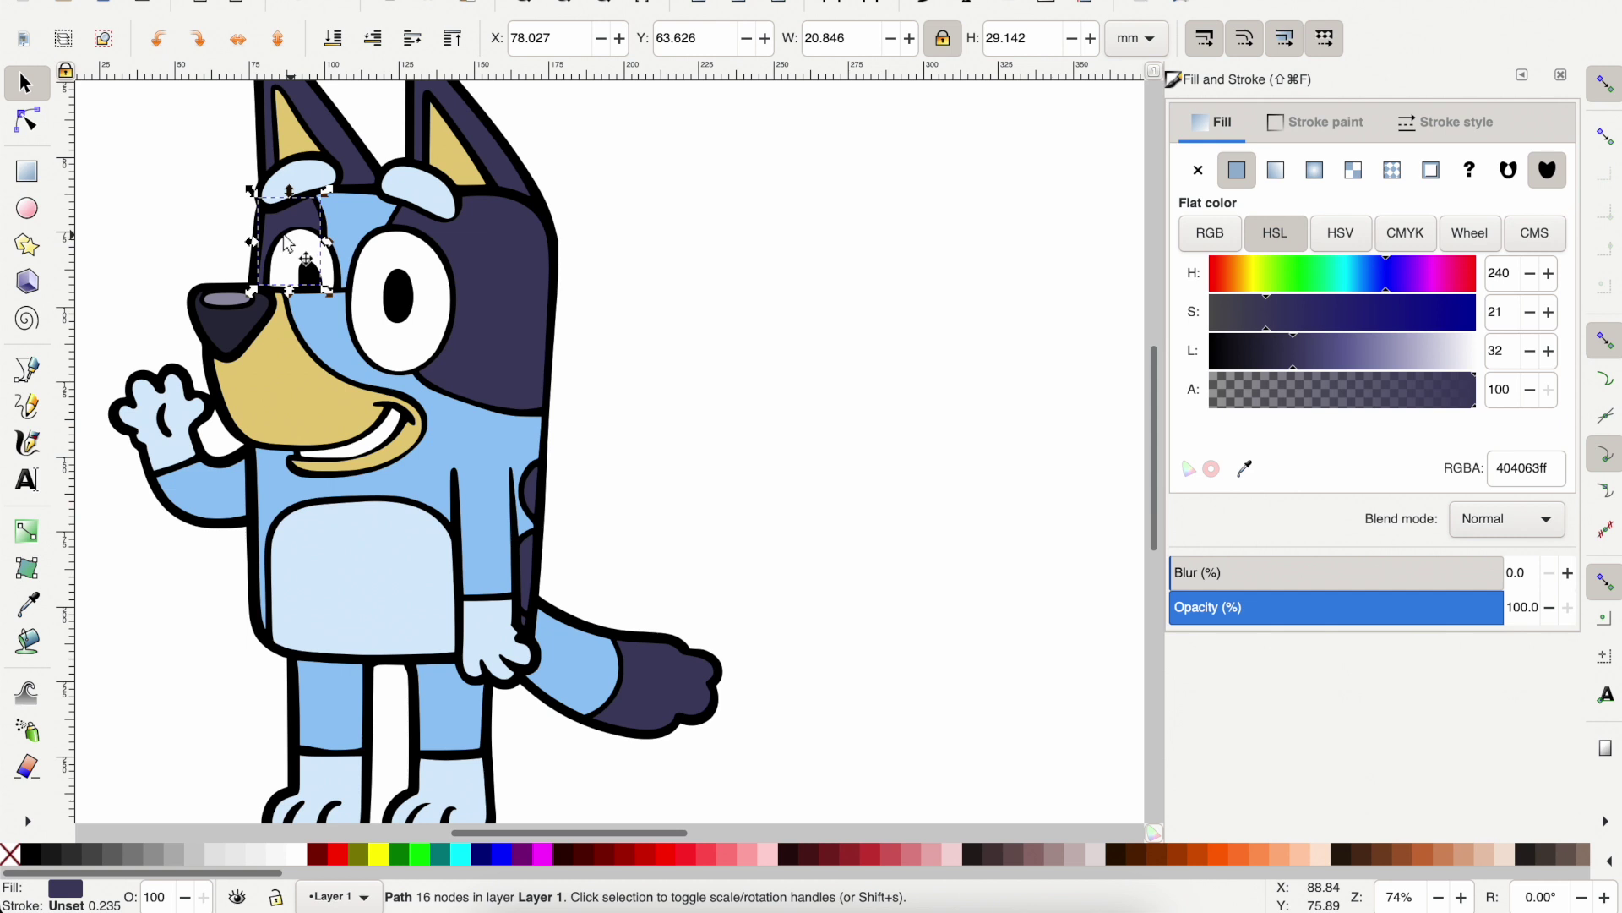
click(496, 262)
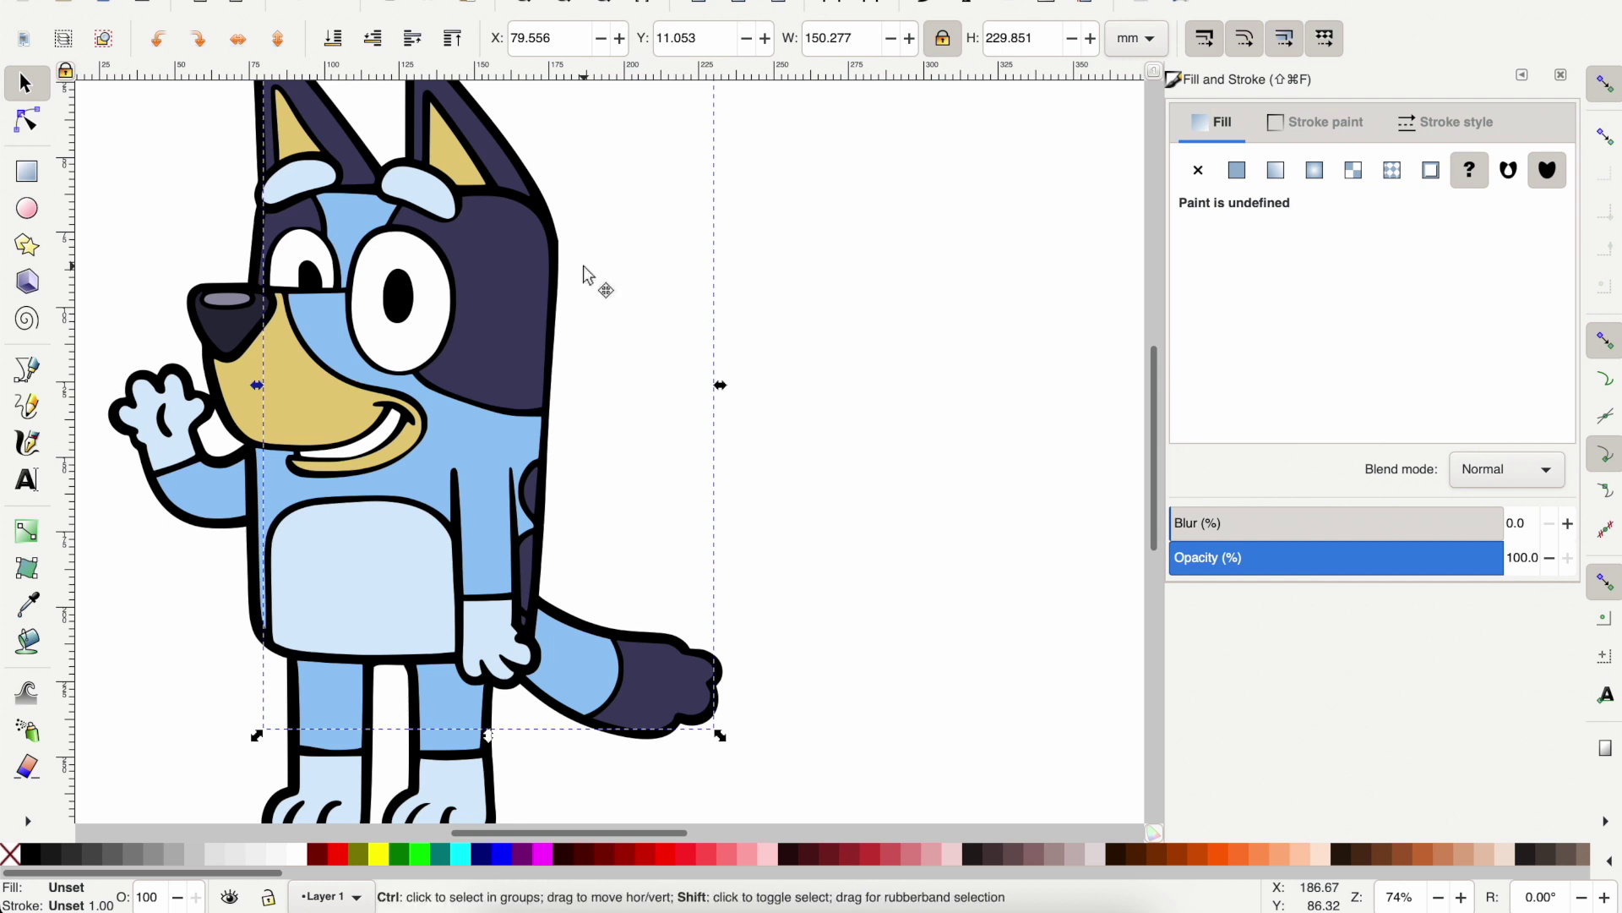
key(ctrl+shift+g)
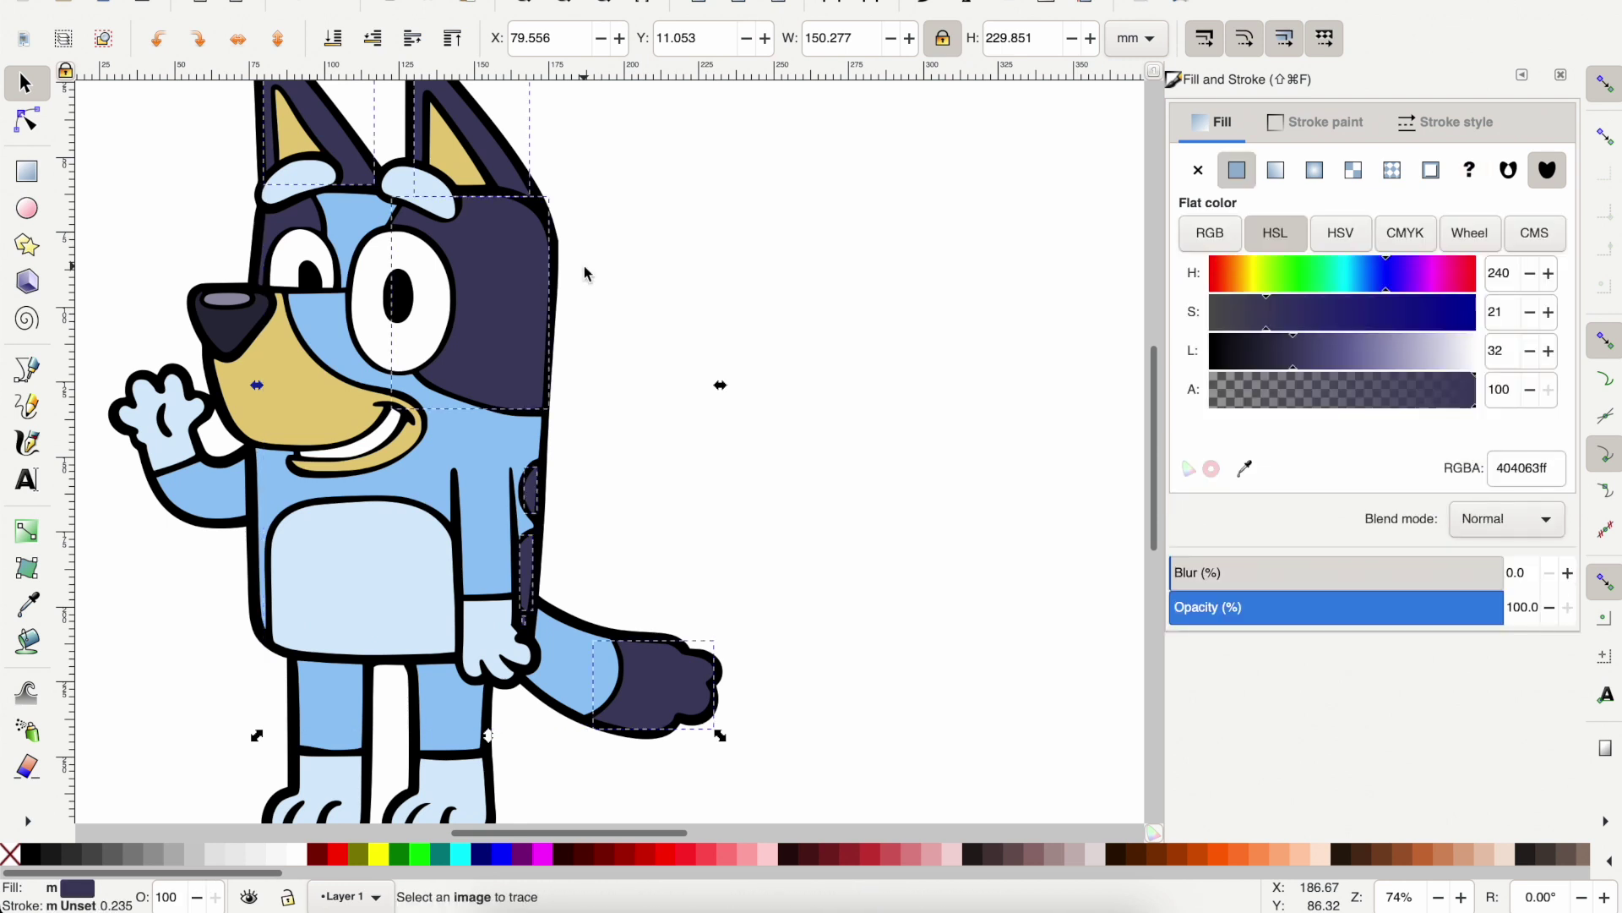
shift+click(293, 222)
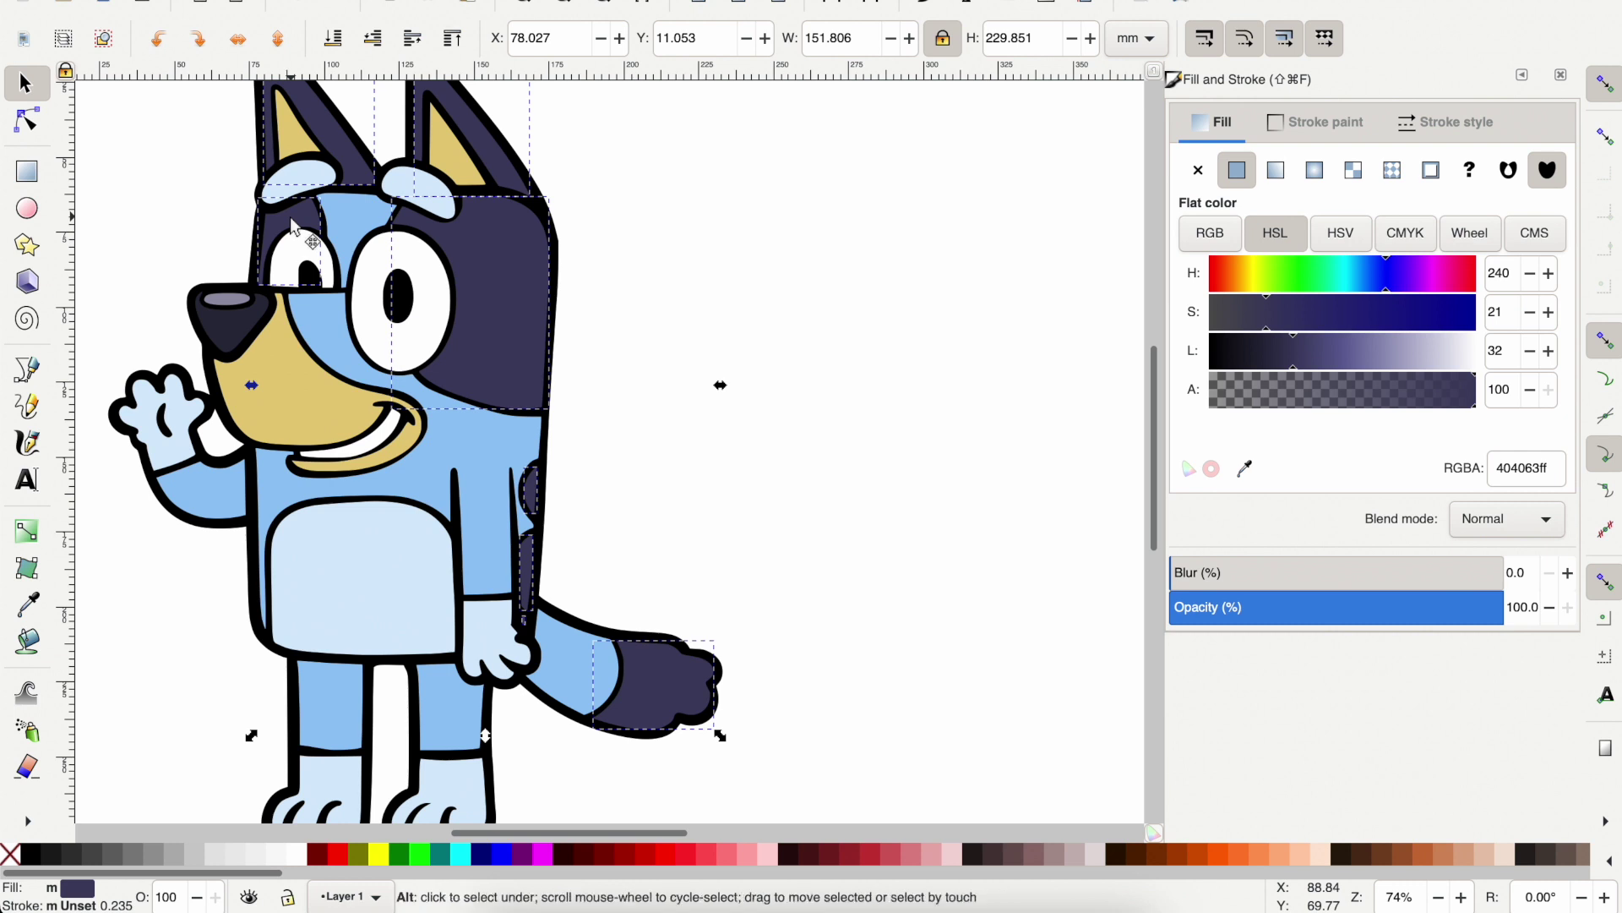
key(ctrl+g)
click(909, 479)
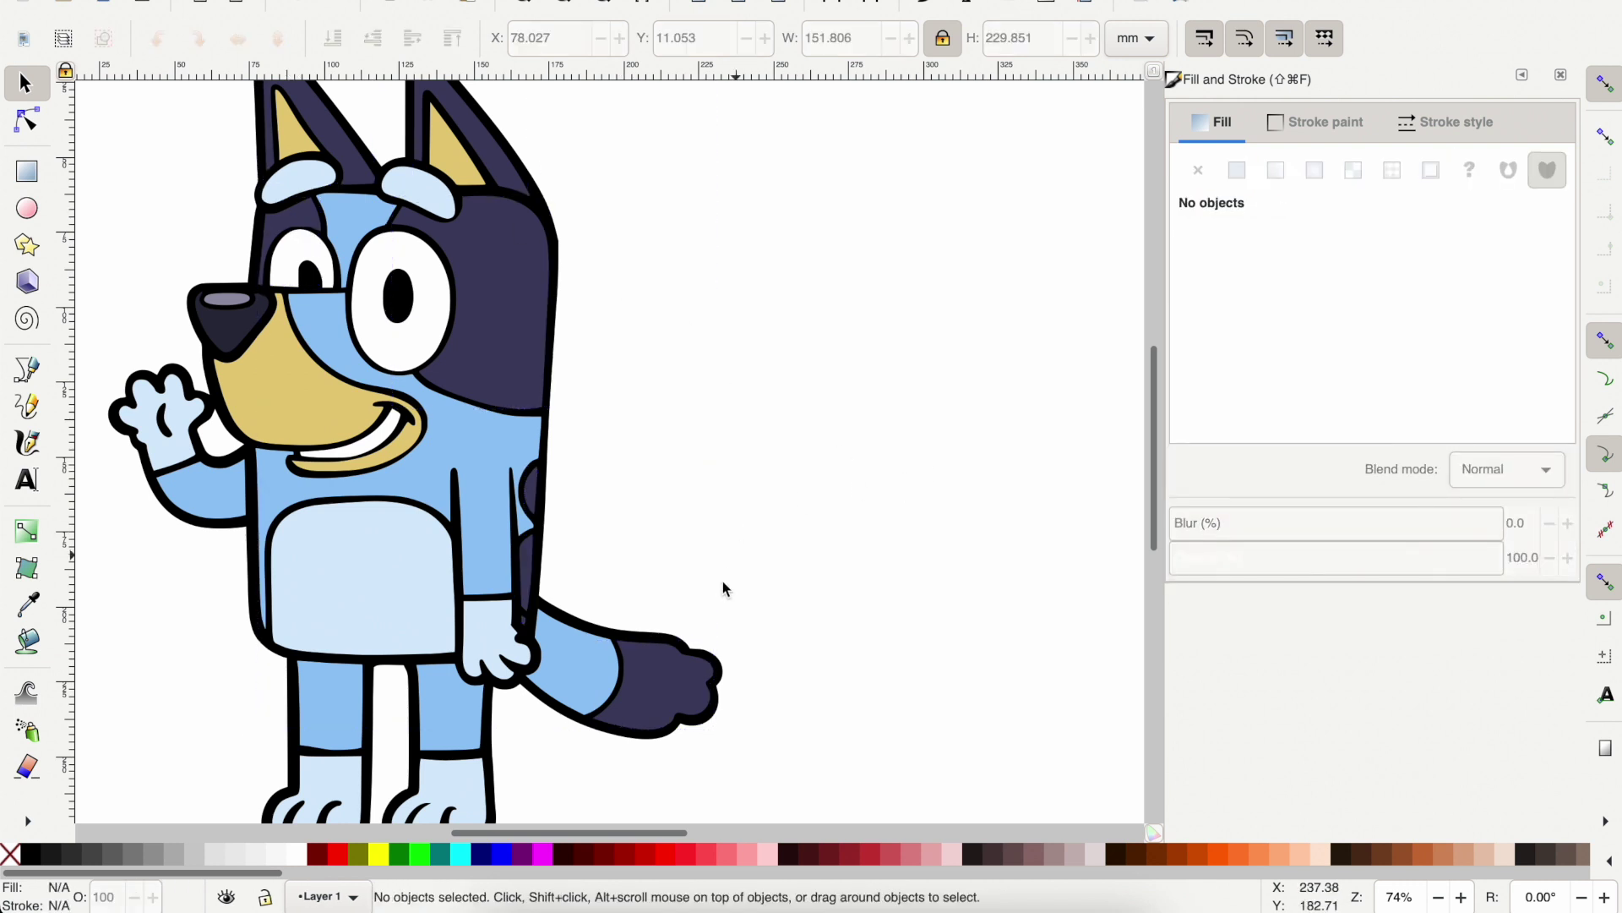
Pull the colour groups, the nose and the black outline apart one by one to check the layering.
drag(666, 681, 1054, 672)
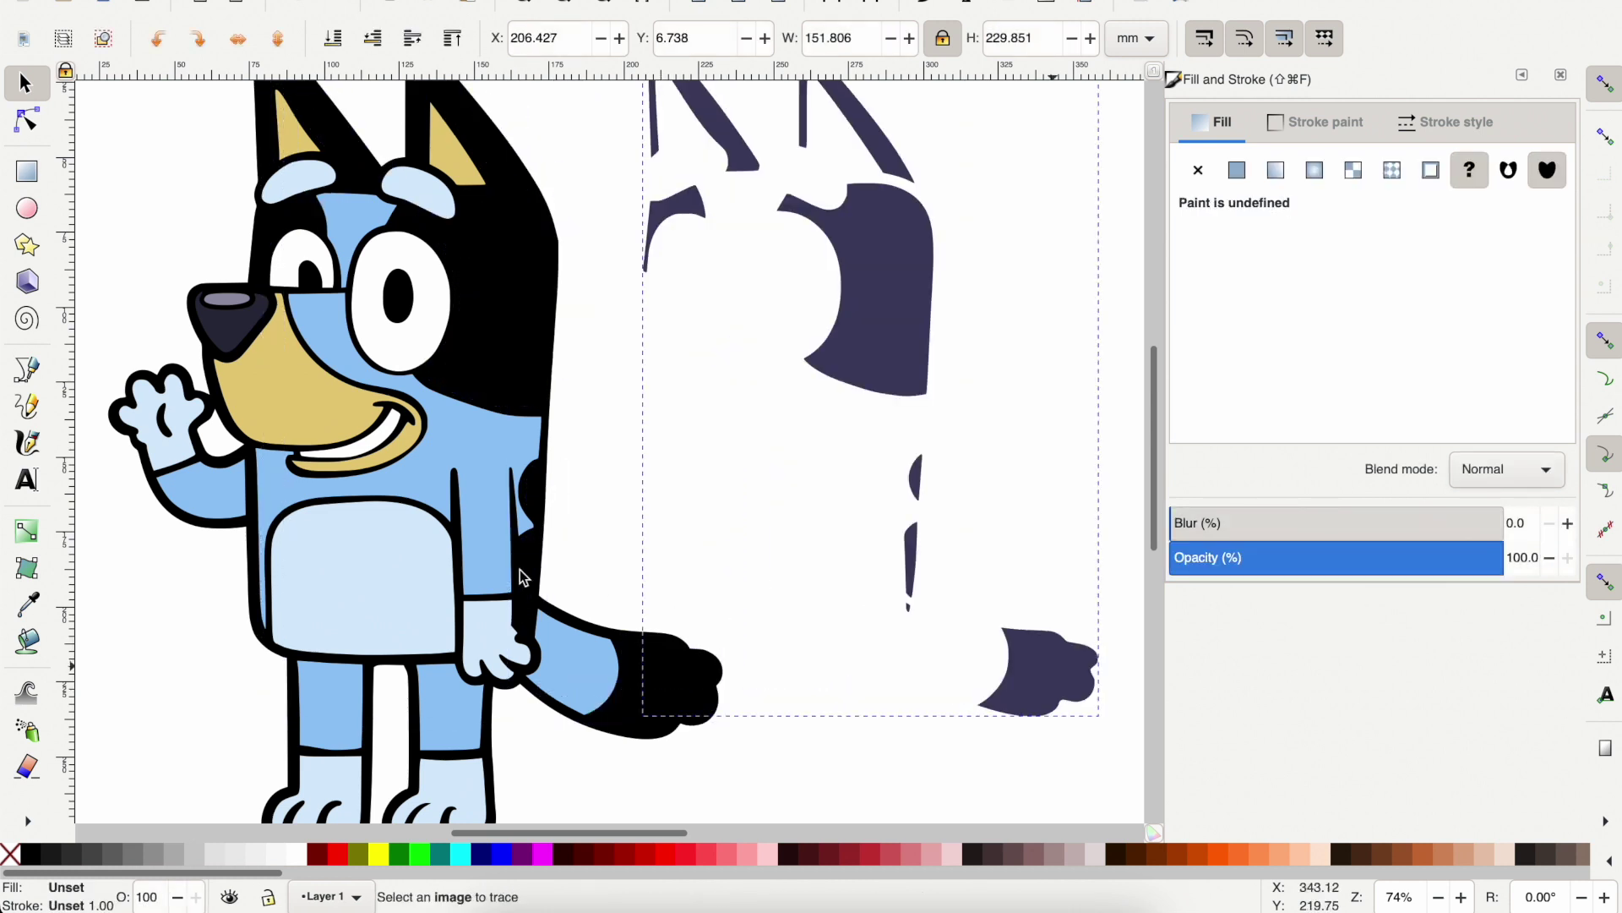
mouse_move(498, 519)
mouse_down()
mouse_move(663, 496)
mouse_move(993, 540)
mouse_up()
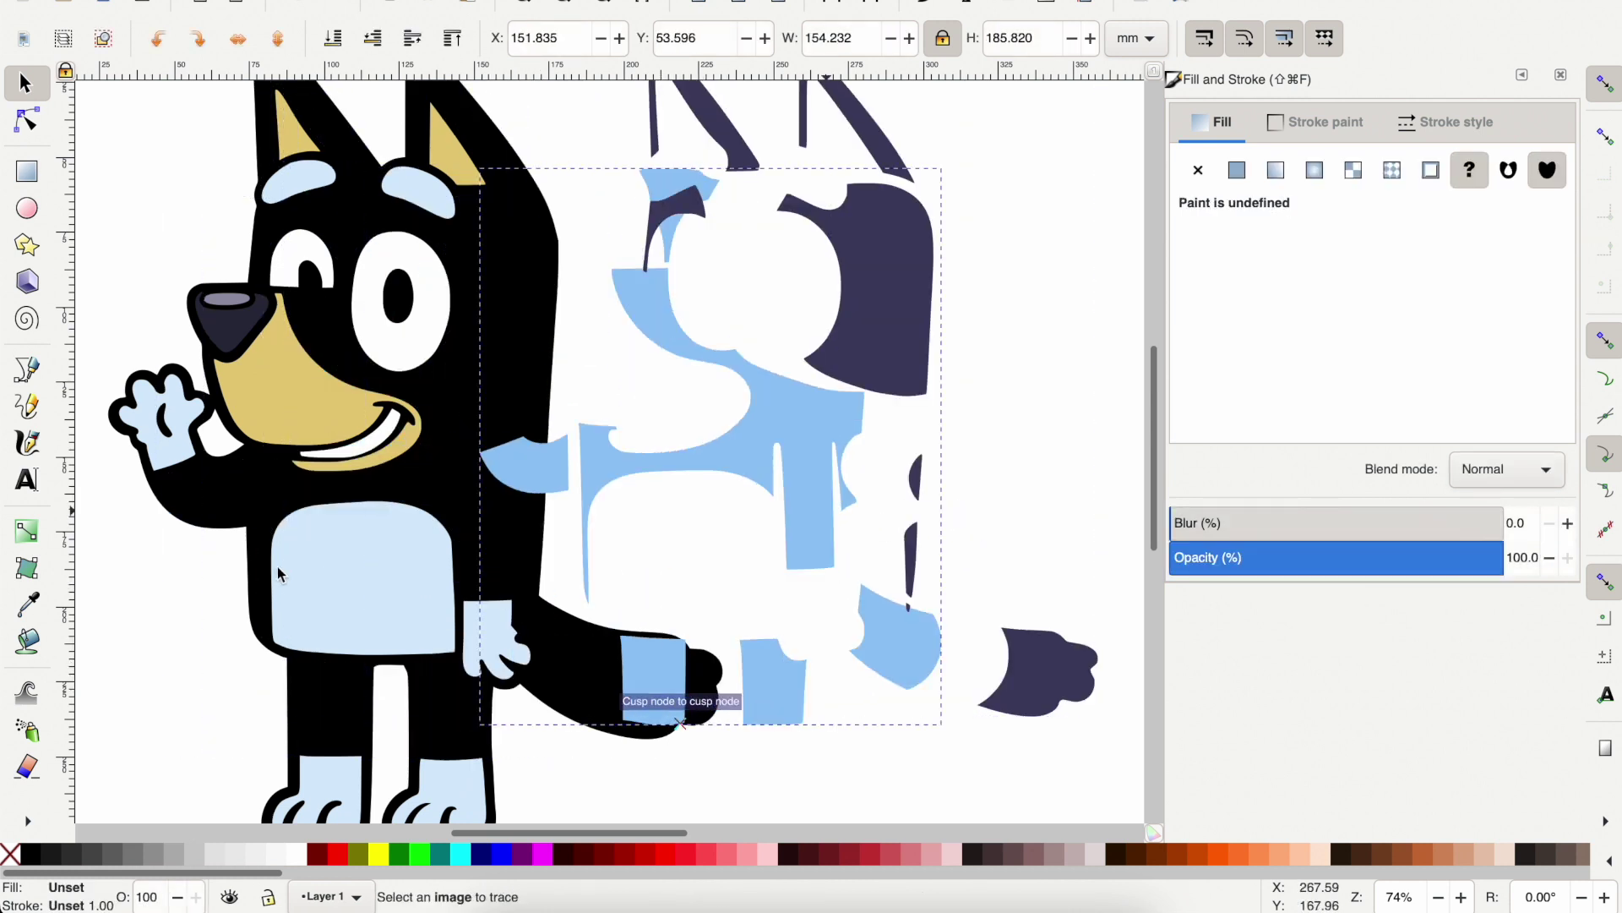
drag(377, 572, 829, 542)
drag(353, 401, 768, 417)
key(Tab)
drag(474, 338, 781, 365)
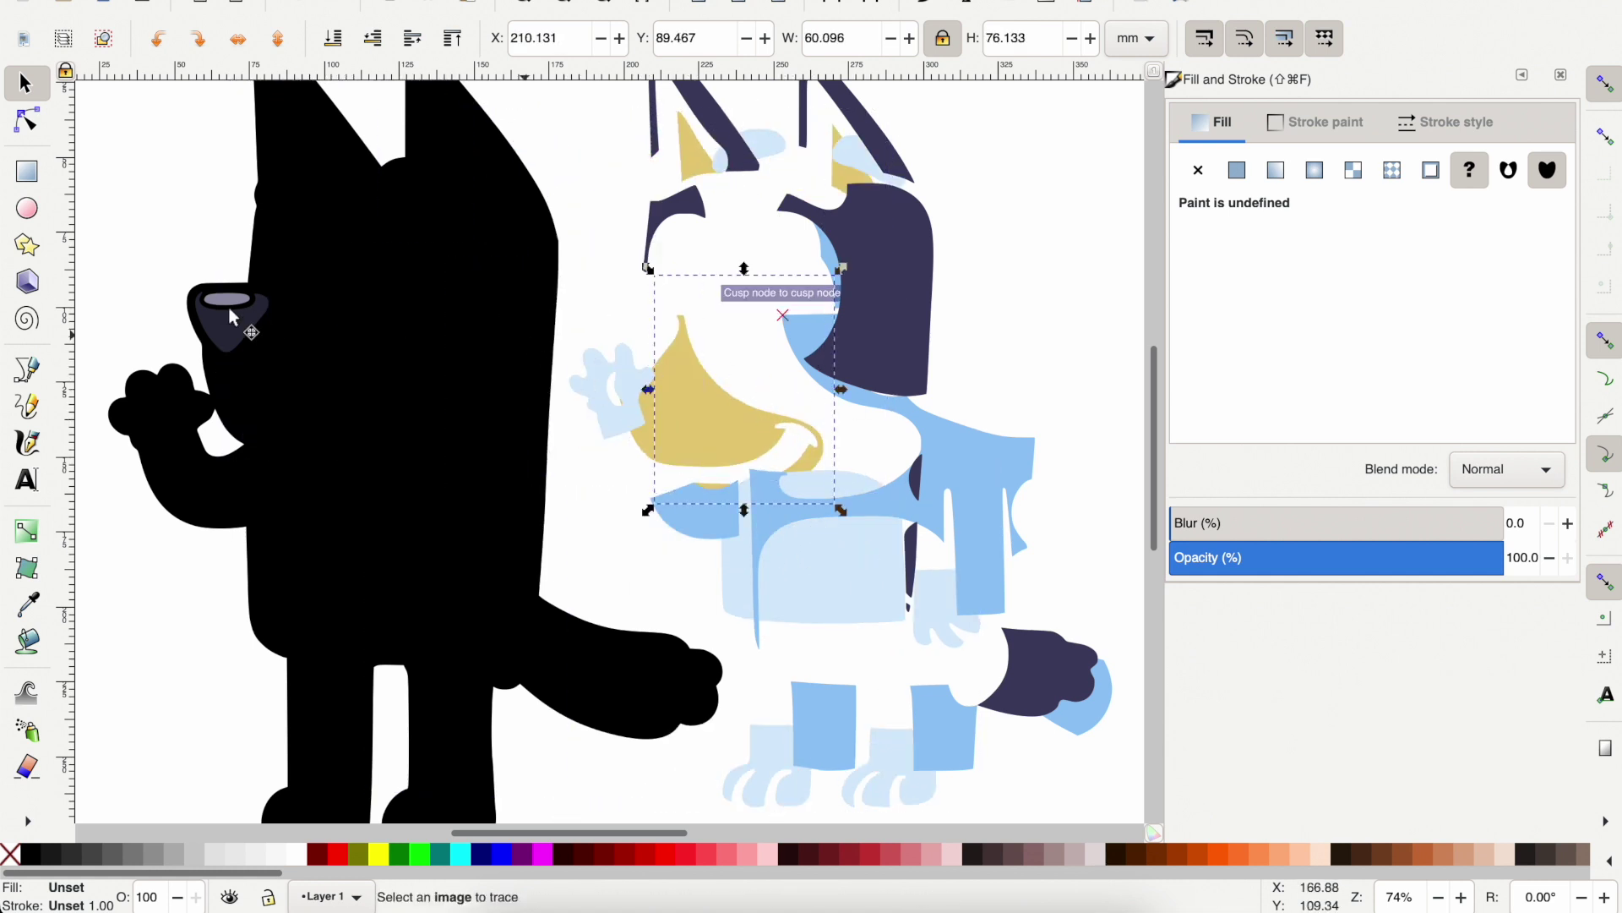
drag(228, 312, 716, 352)
drag(446, 363, 880, 413)
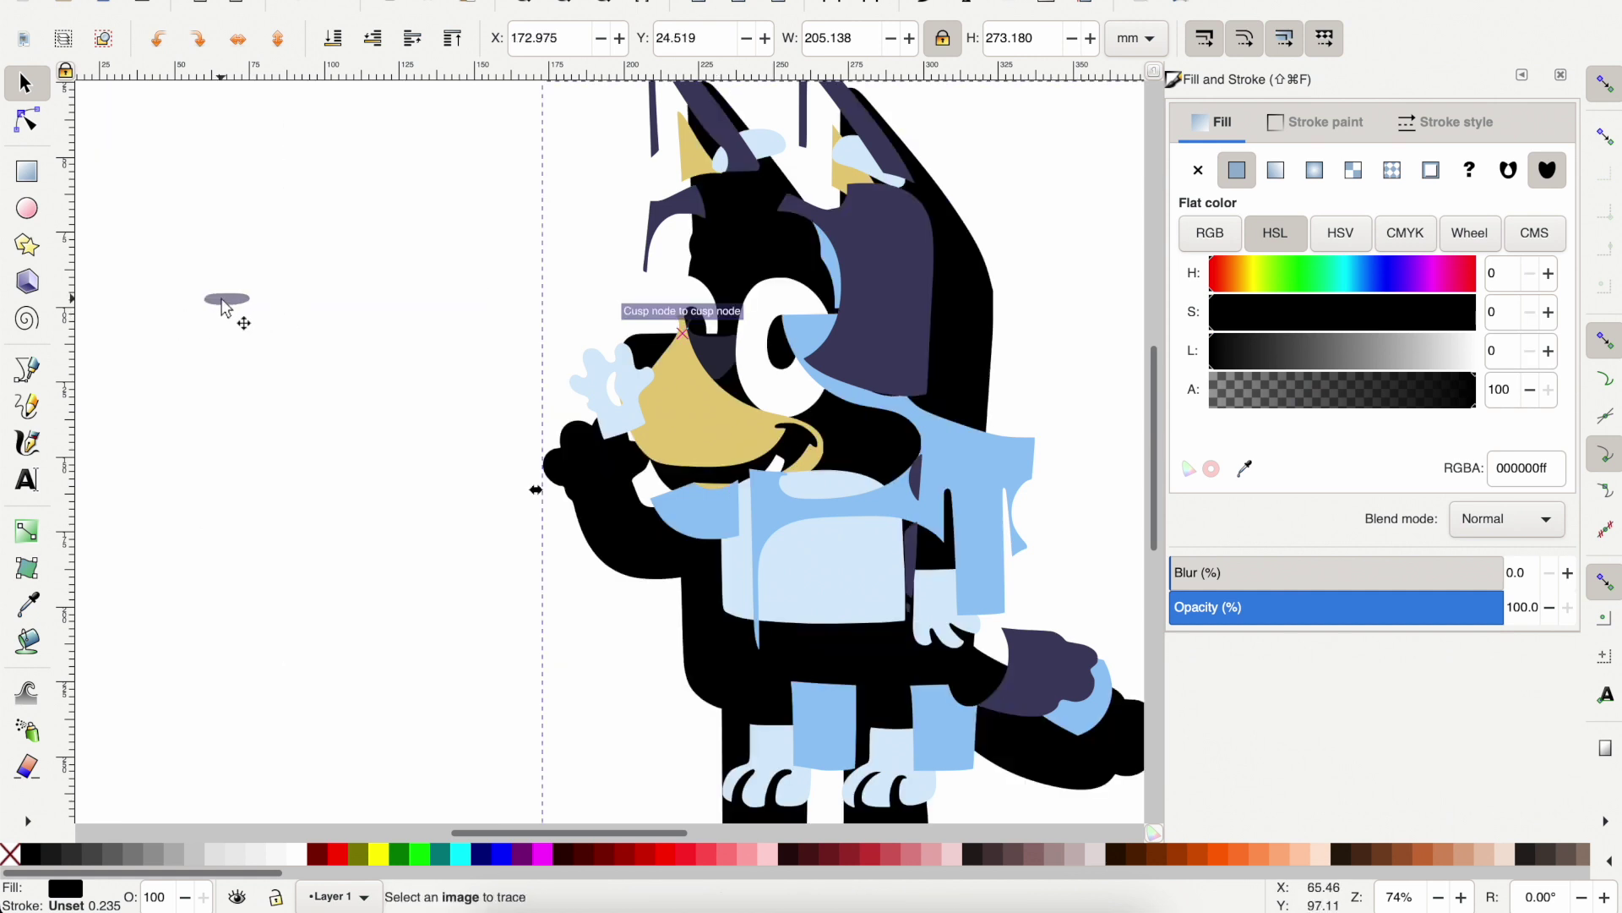
Save the drawing as bluey.svg in the tutorial folder, using the Plain SVG format.
key(z)
key(5)
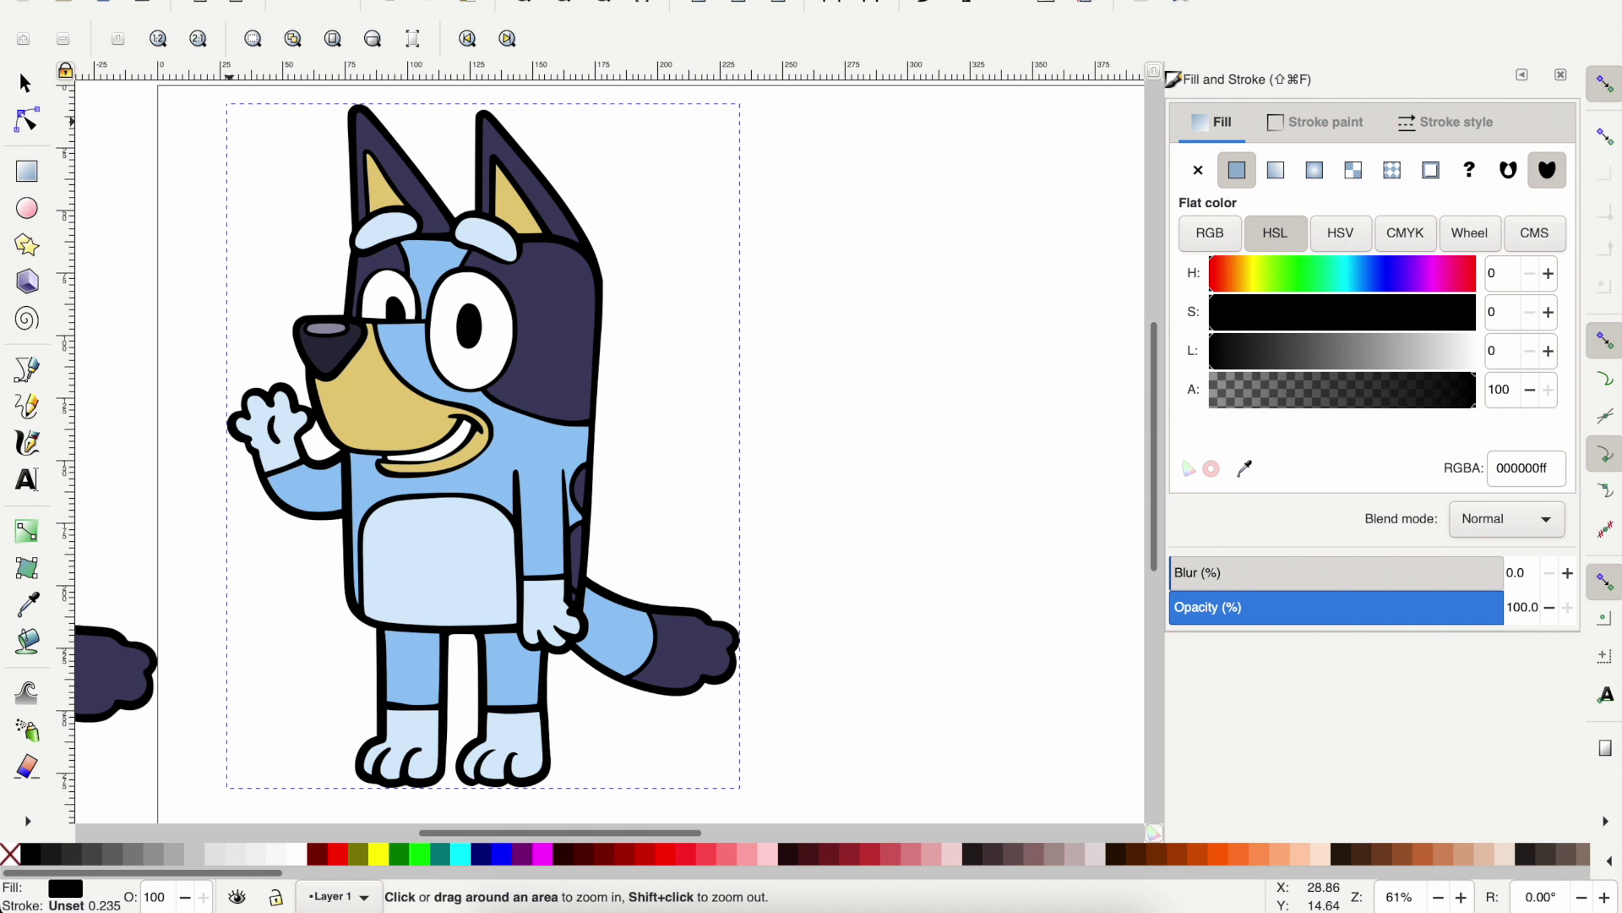
click(151, 0)
click(192, 108)
text(bluey.svg)
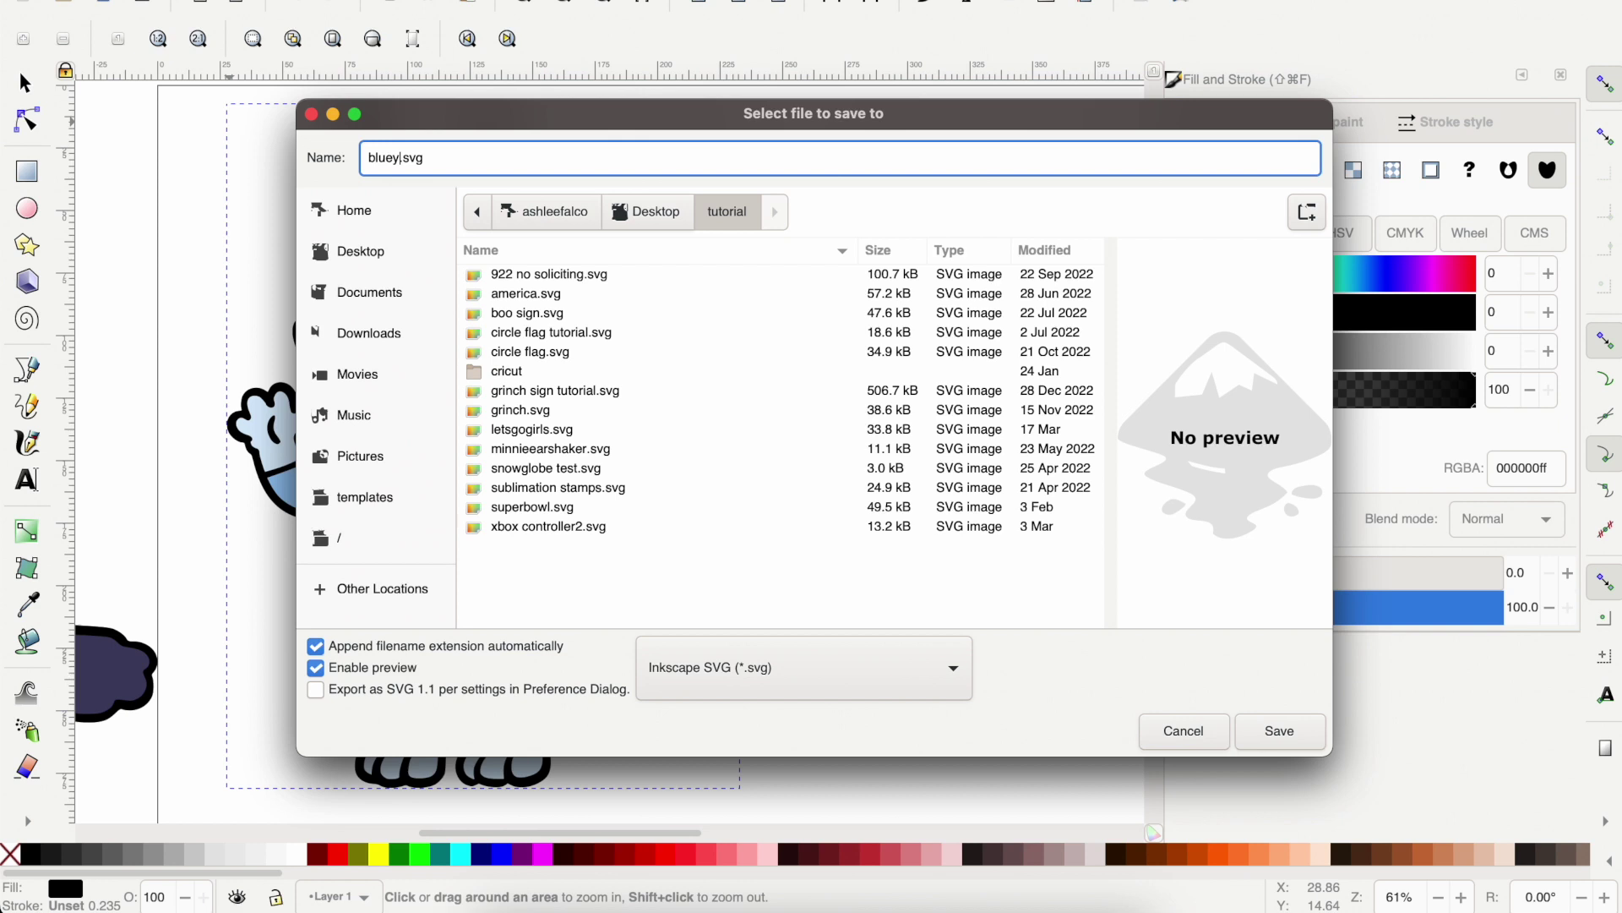
click(805, 681)
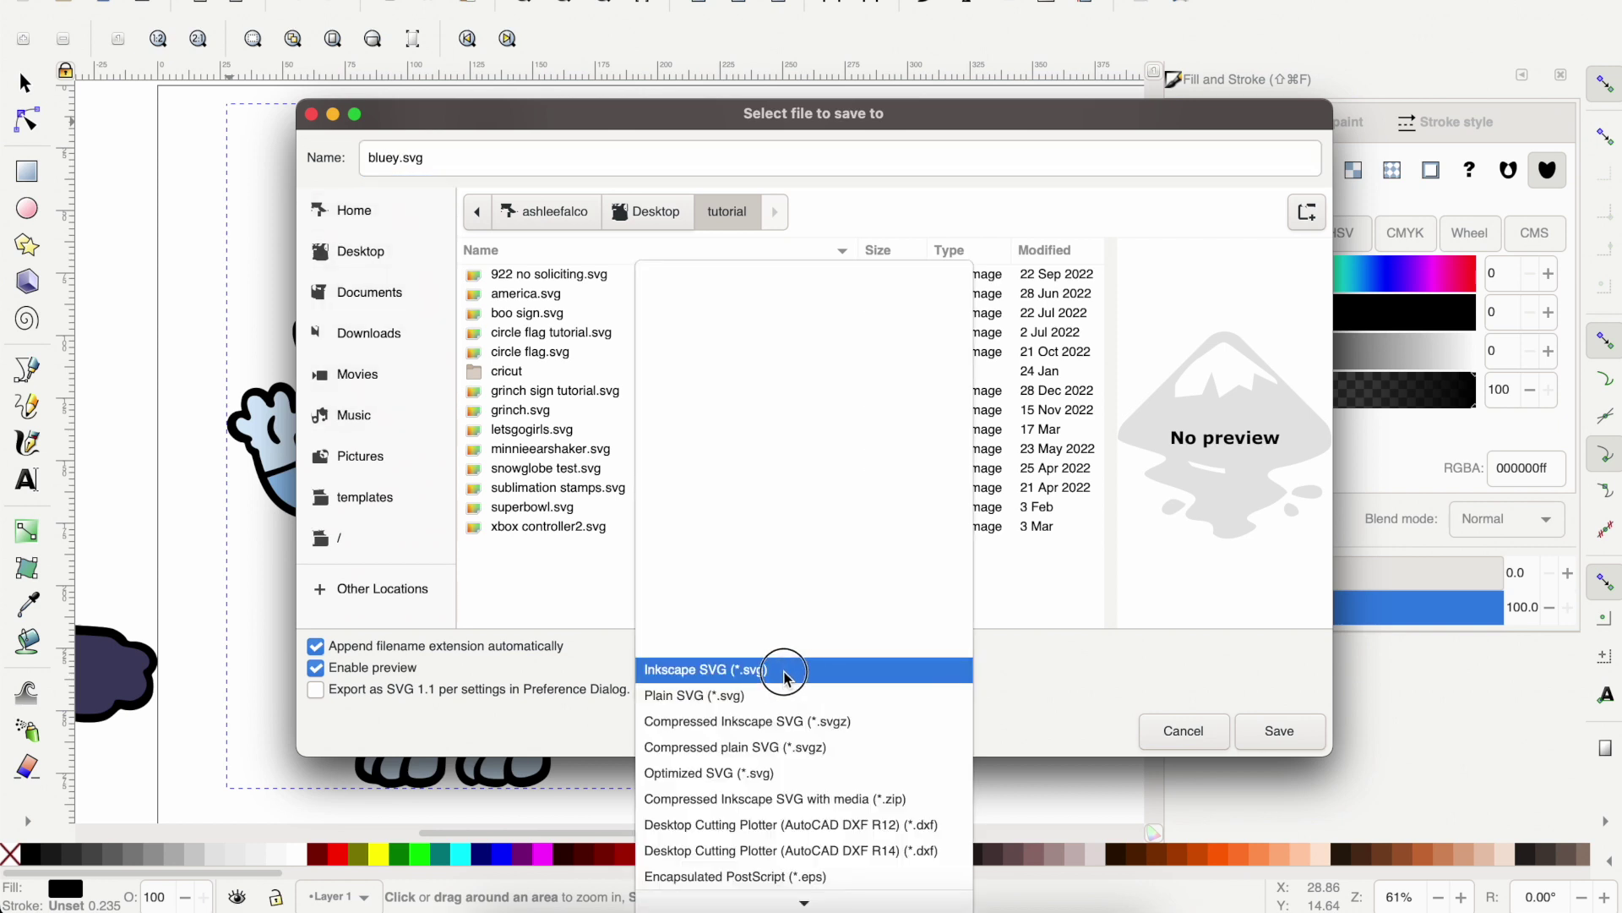
click(749, 698)
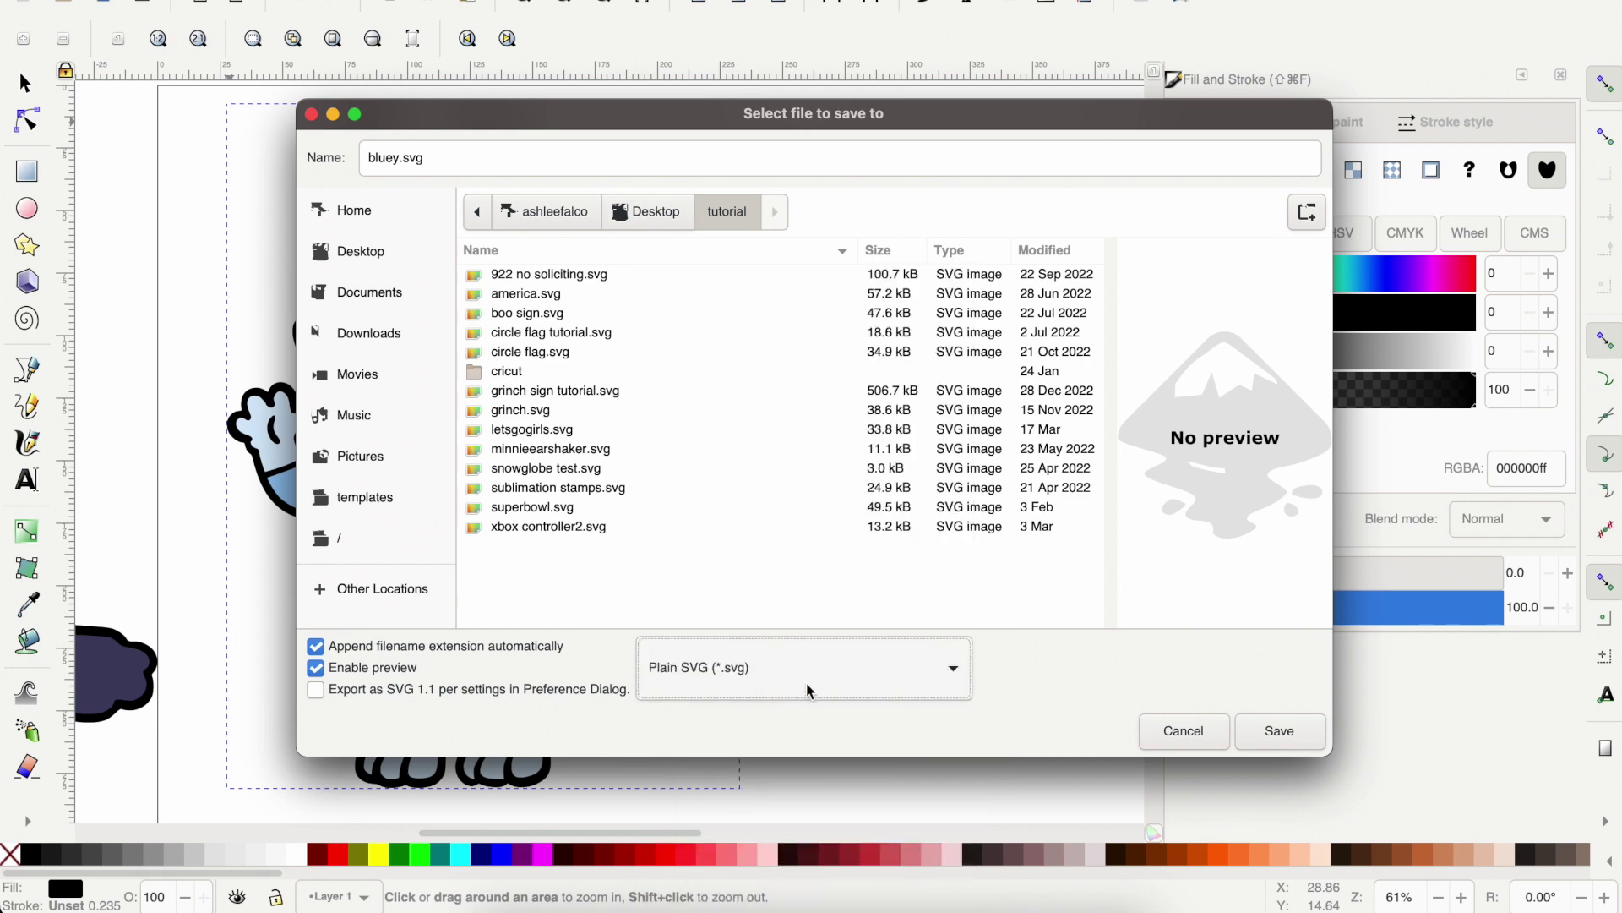
click(1278, 731)
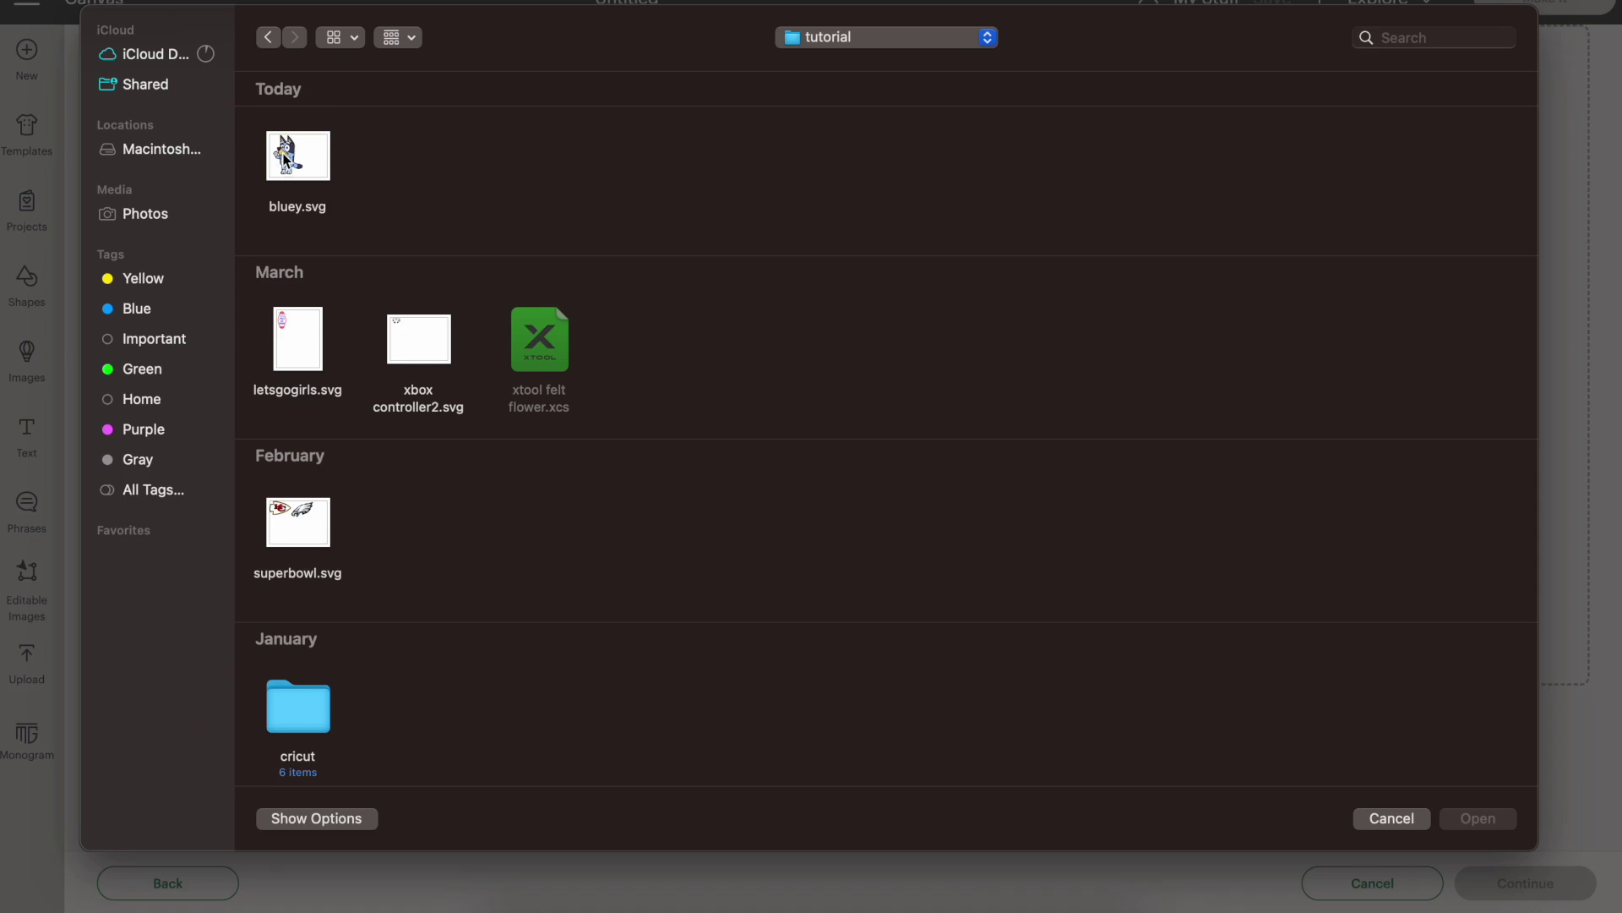
Switch to Cricut Design Space, upload bluey.svg as a cut image, and add it to the canvas.
click(287, 157)
double_click(286, 156)
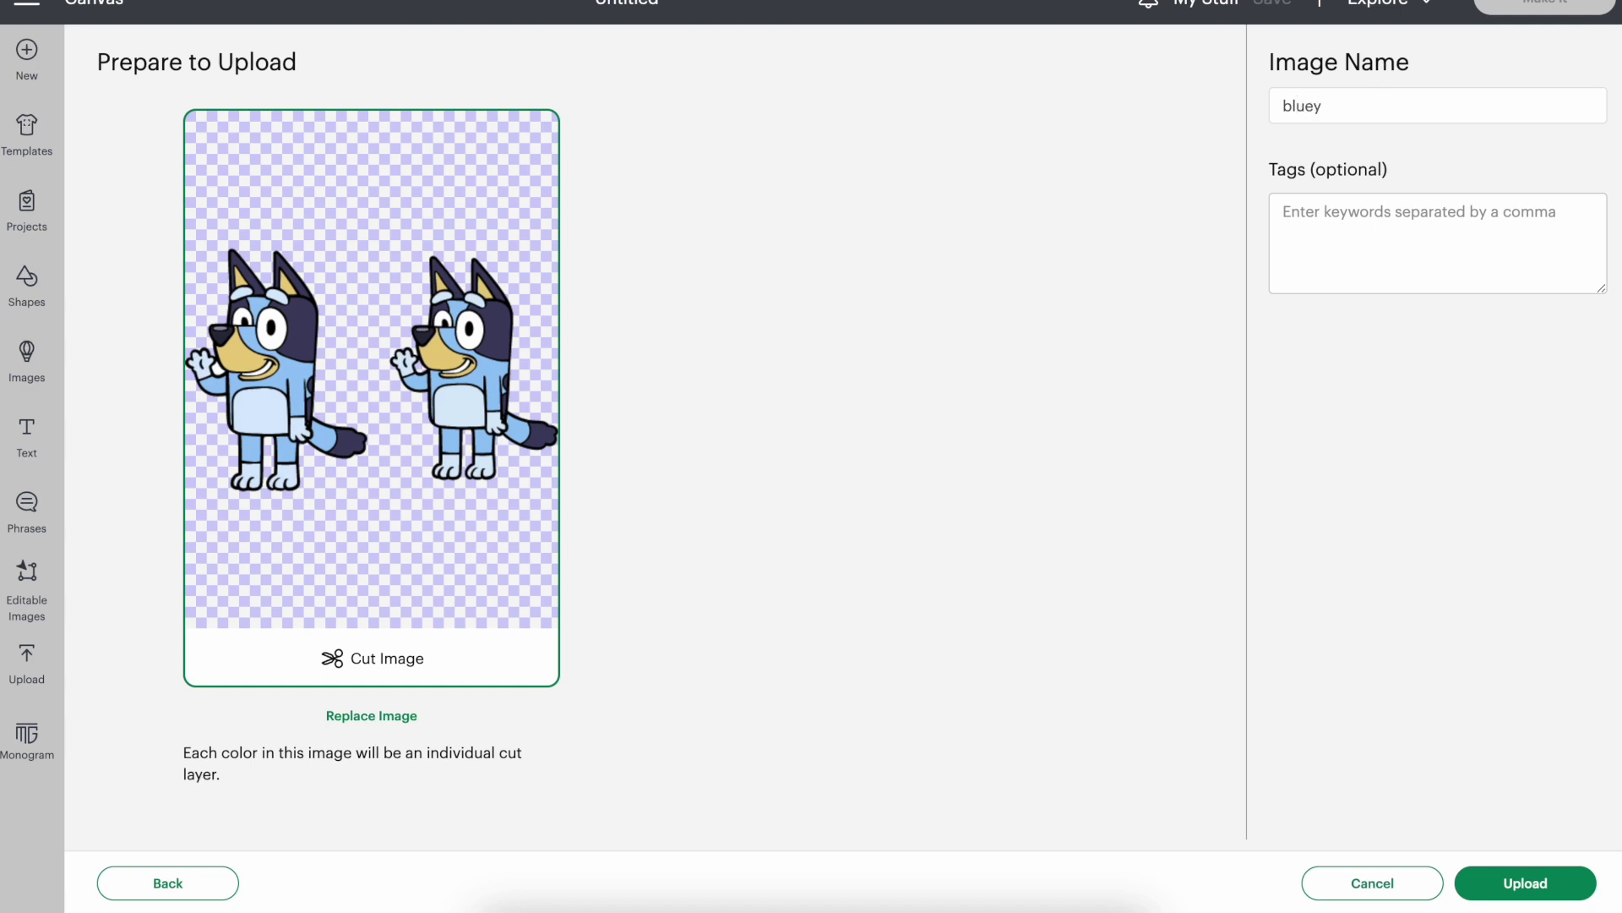
click(1573, 894)
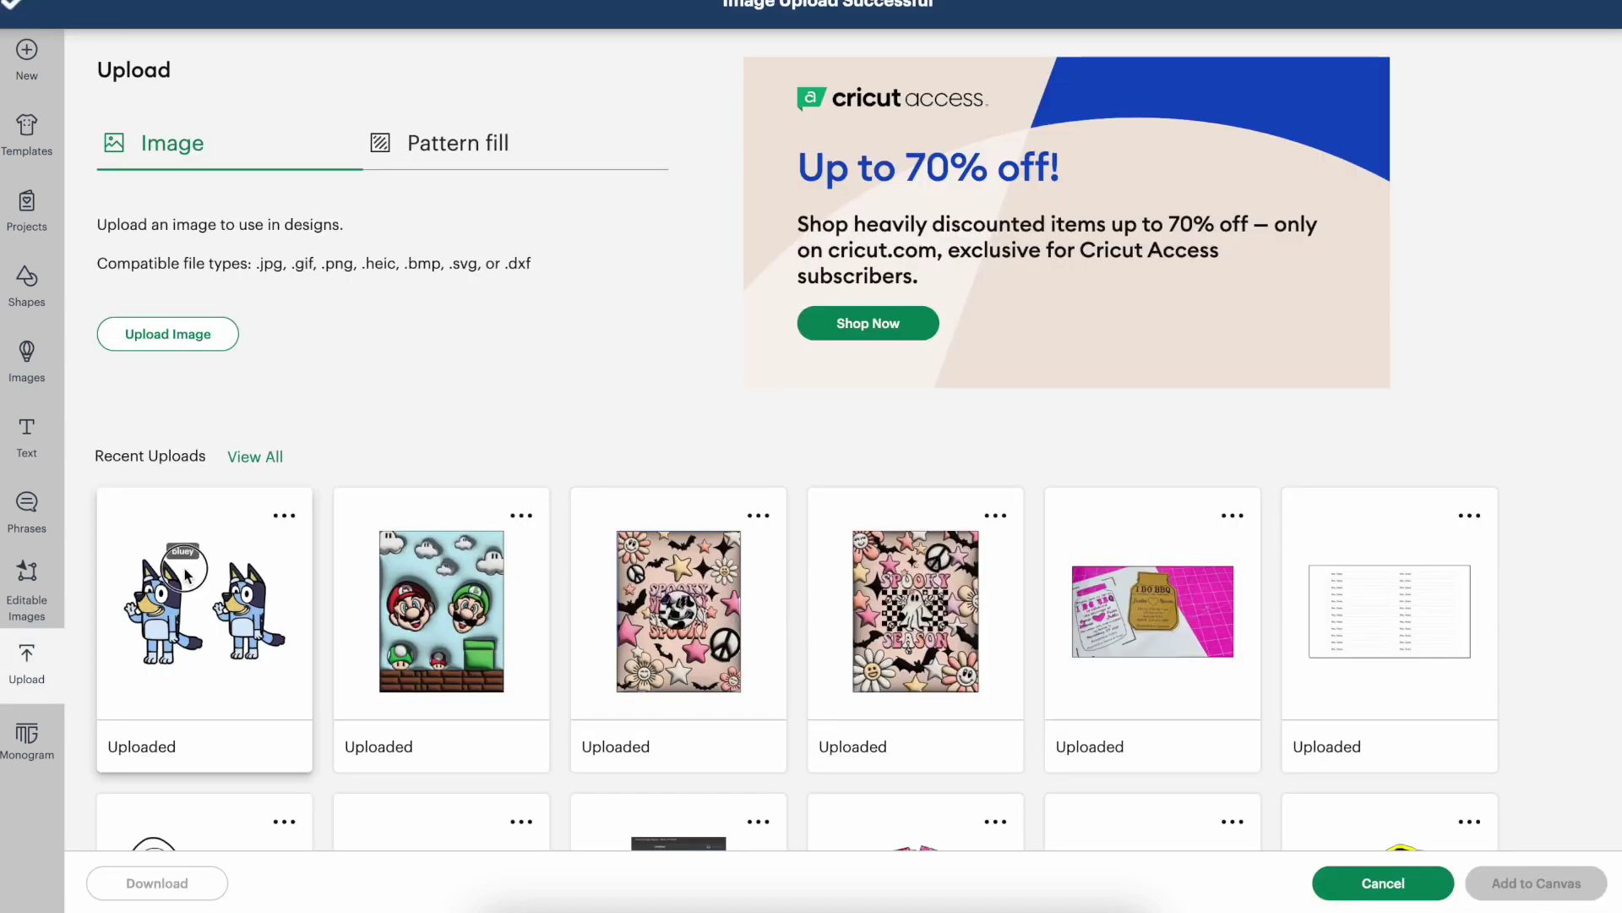
click(185, 583)
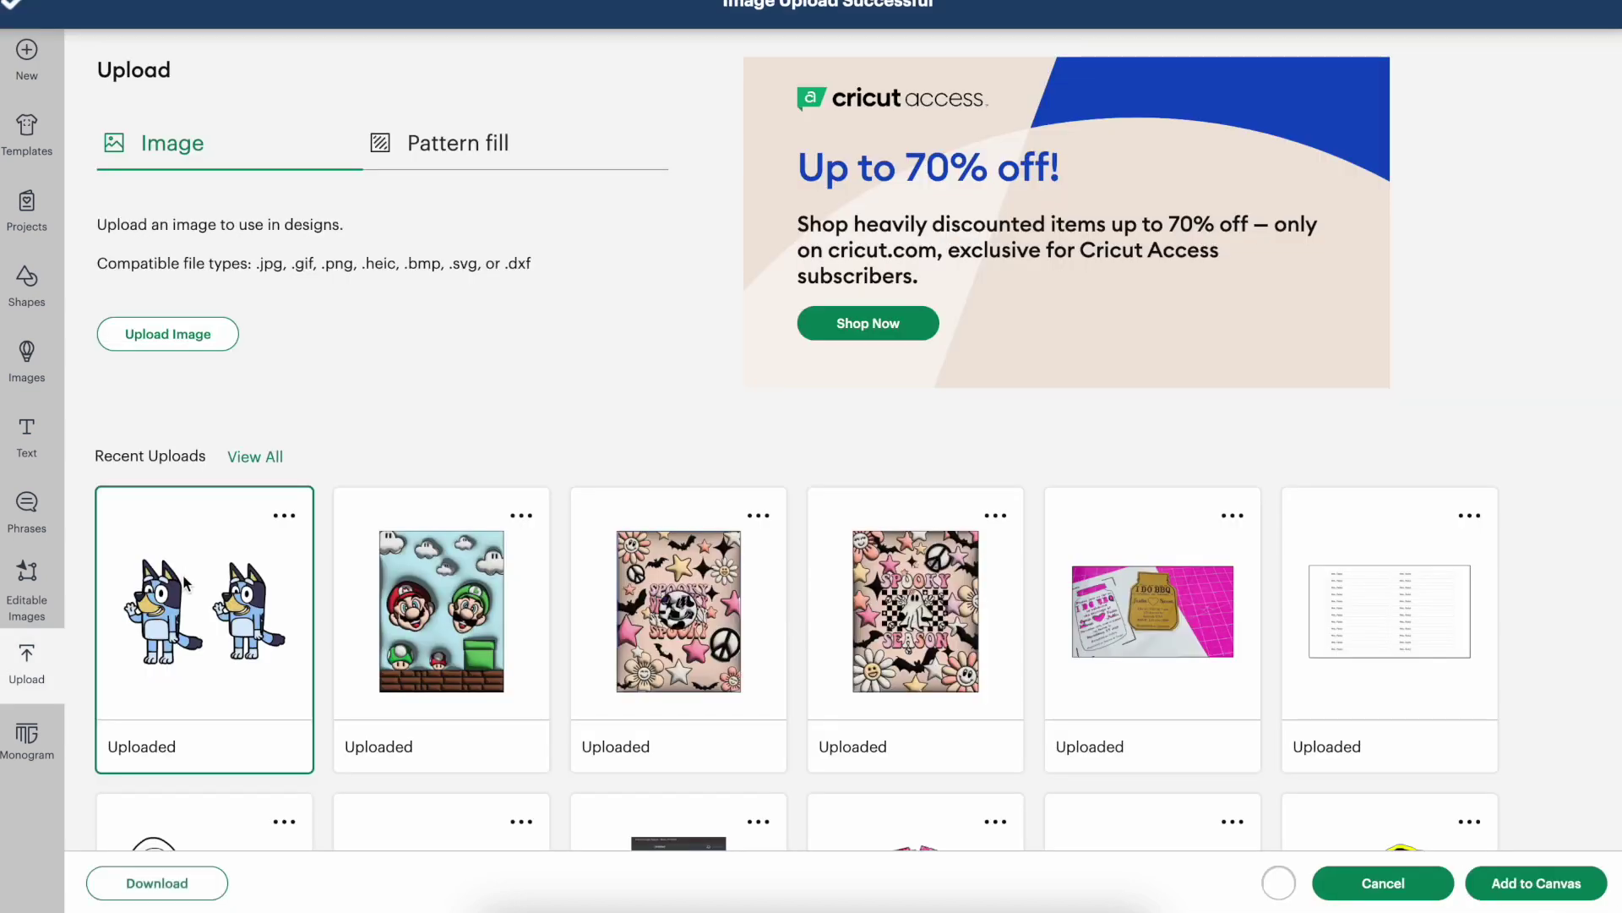
click(1564, 898)
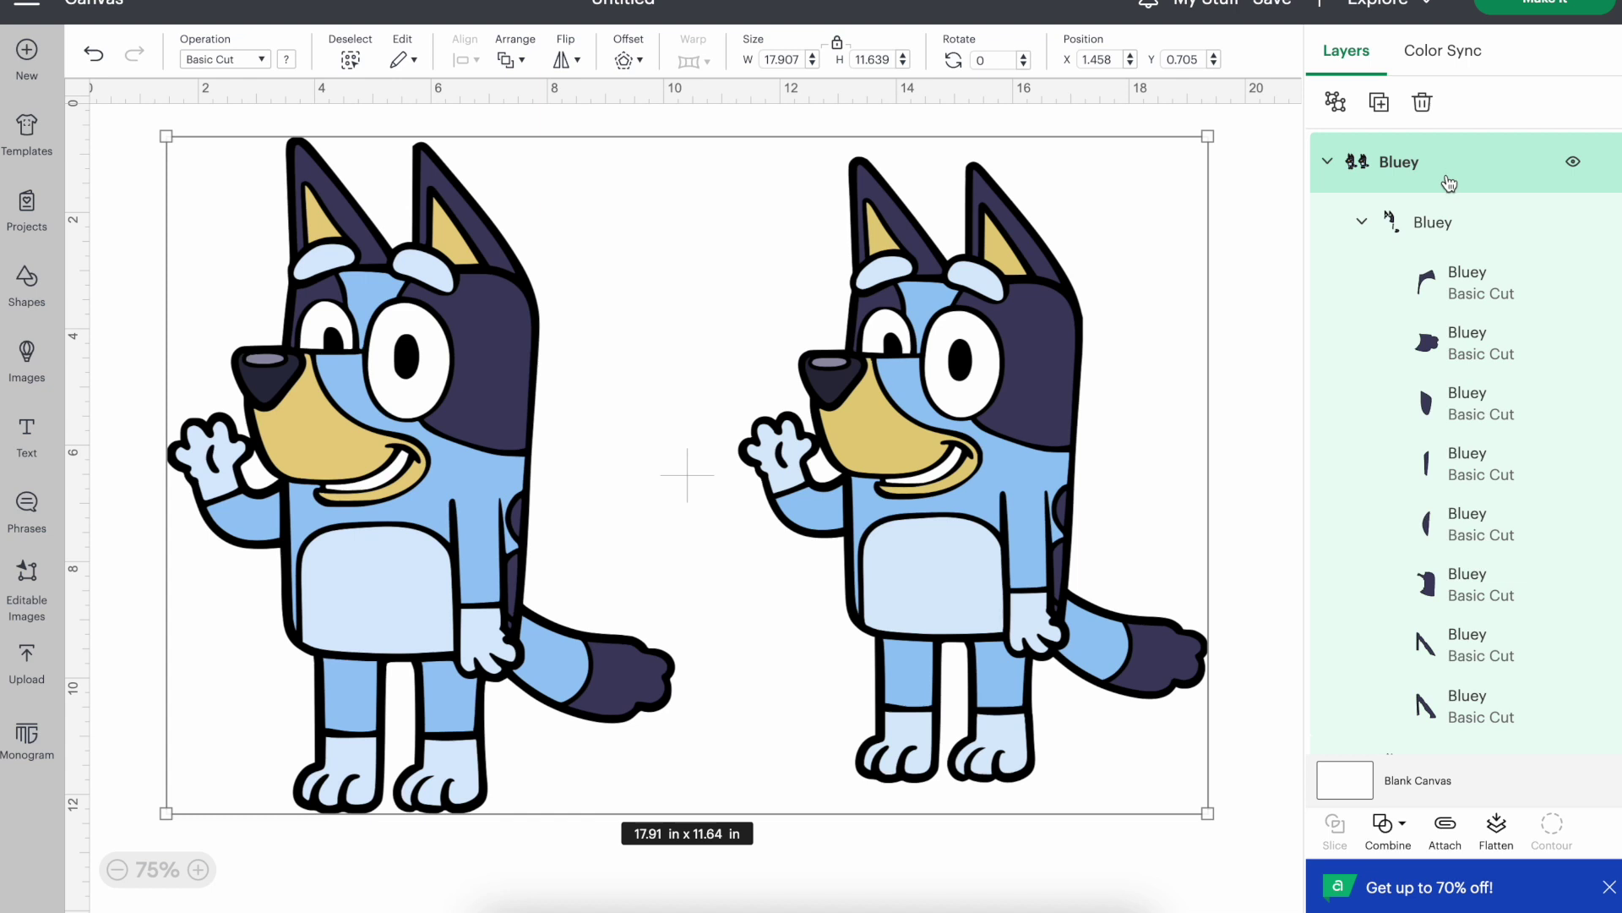
Spread one Bluey's coloured layers away from its black outline, and move all its pieces together across the canvas.
key(ctrl+z)
drag(1052, 349, 1242, 332)
drag(996, 344, 1284, 389)
drag(903, 453, 812, 537)
drag(997, 253, 1187, 229)
drag(887, 397, 921, 350)
drag(471, 200, 1311, 813)
drag(1116, 488, 581, 462)
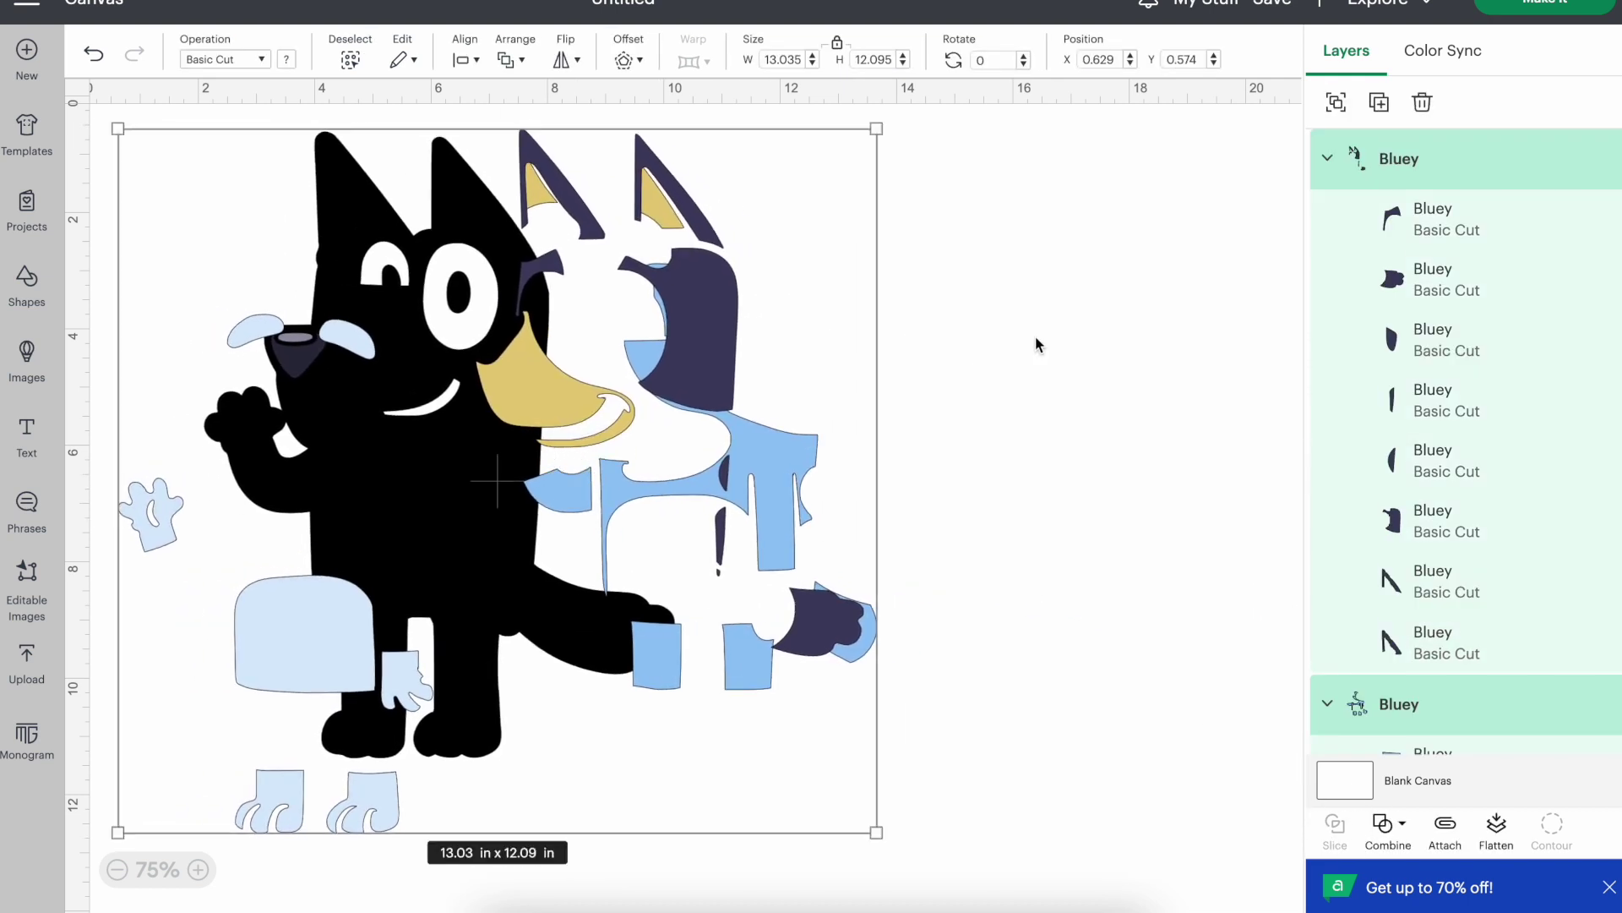
Preview the cut mats and examine how the pieces of each colour are arranged, returning to the canvas.
click(1036, 344)
click(1563, 7)
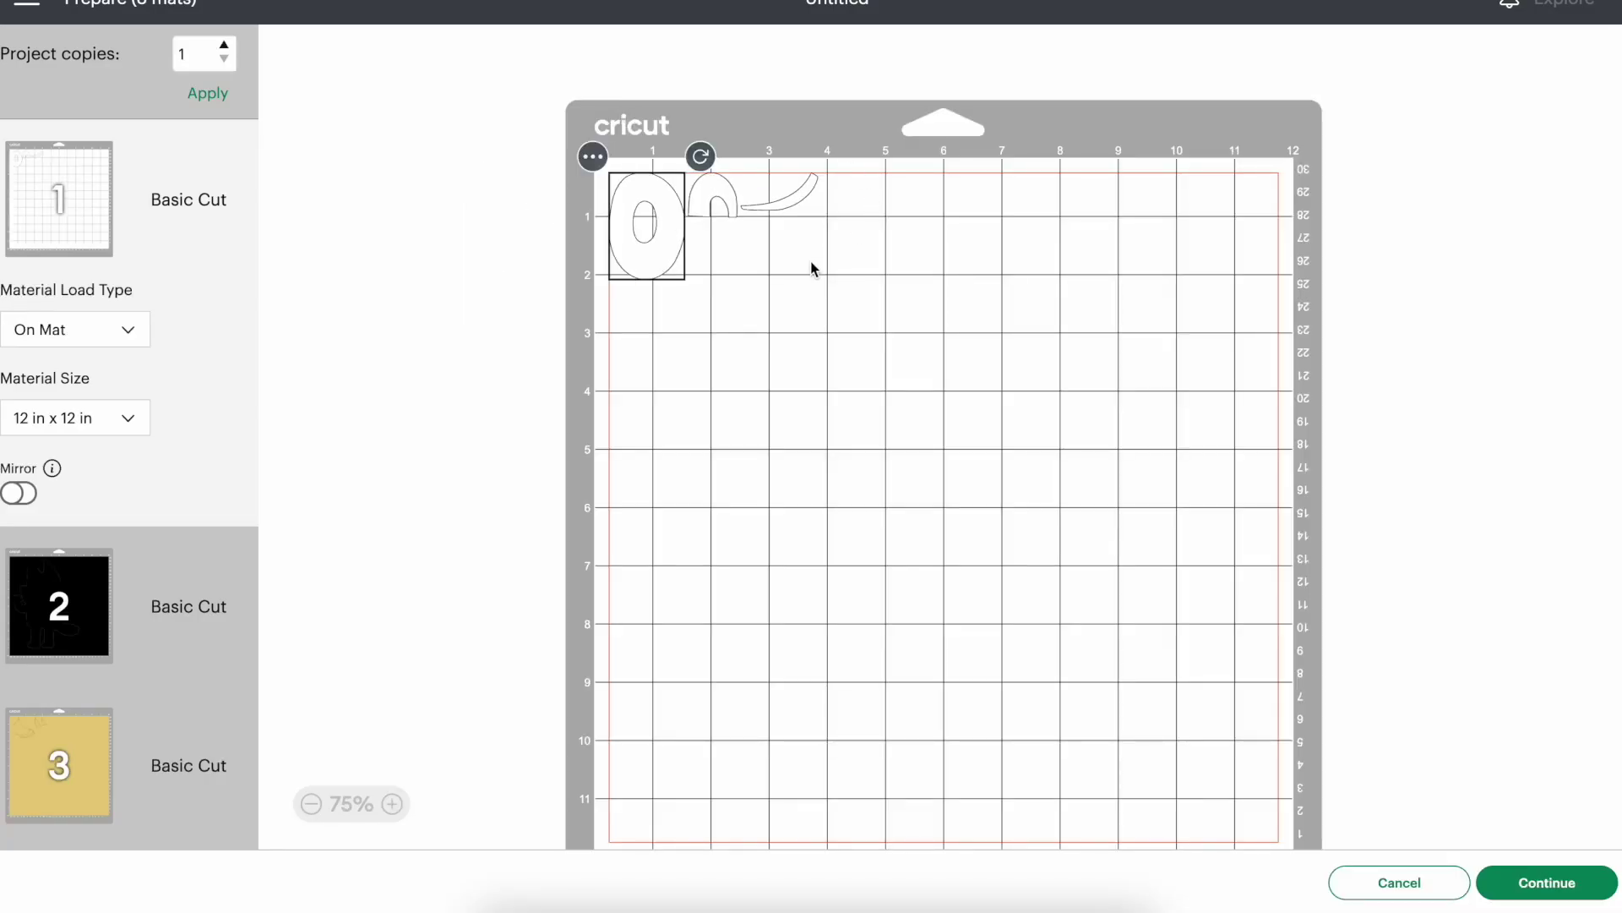
click(77, 583)
click(175, 719)
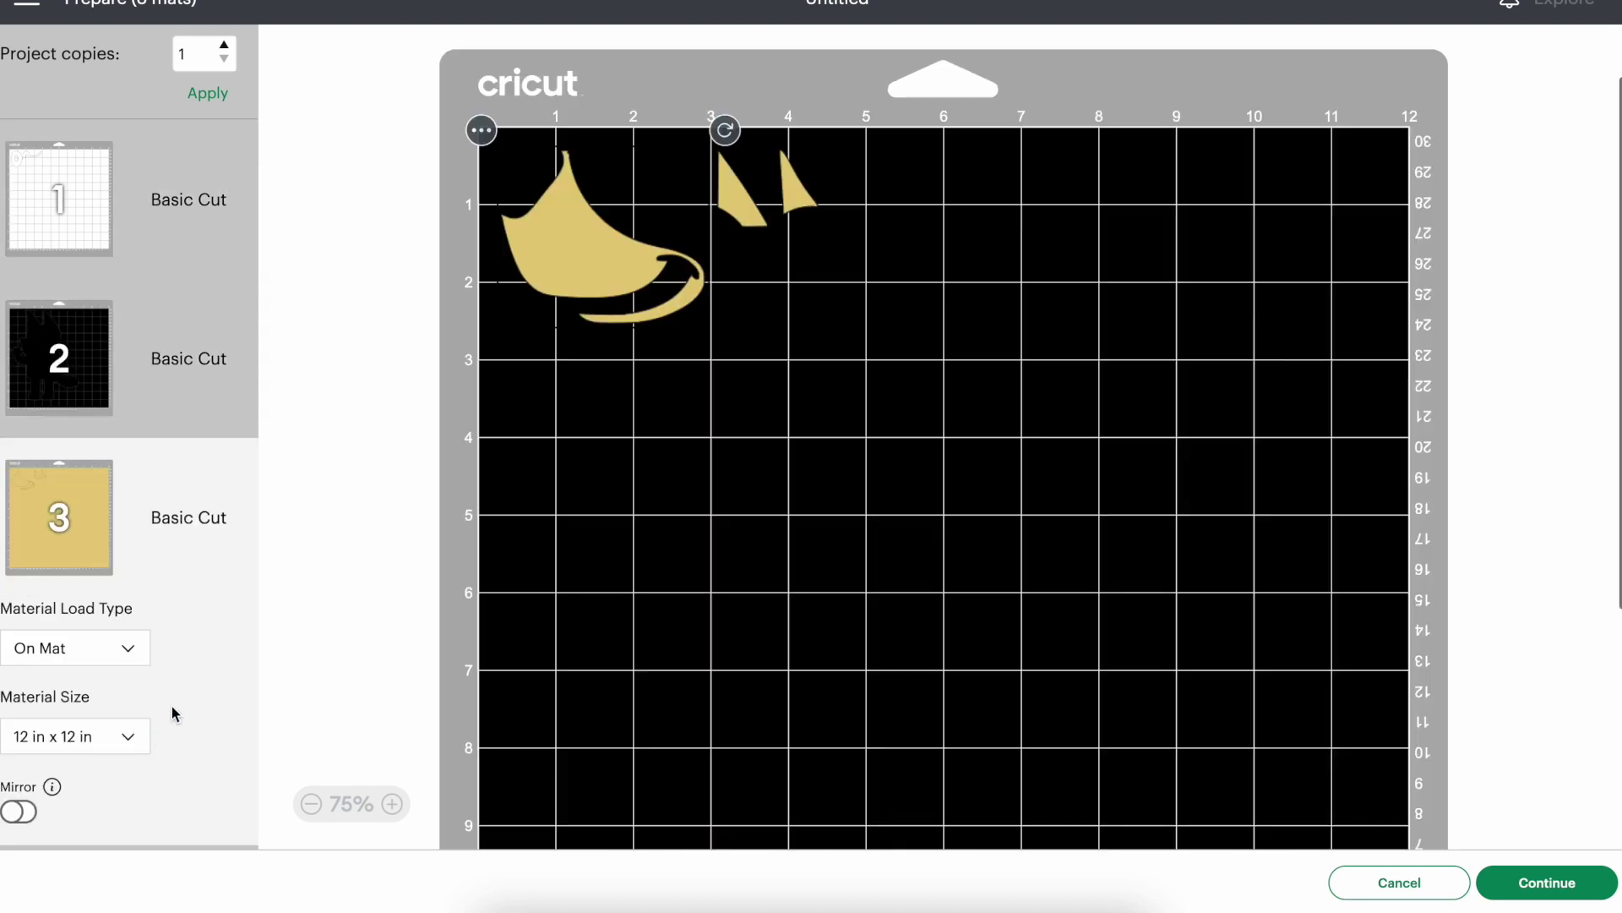
scroll(218, 570, down, 5)
click(112, 364)
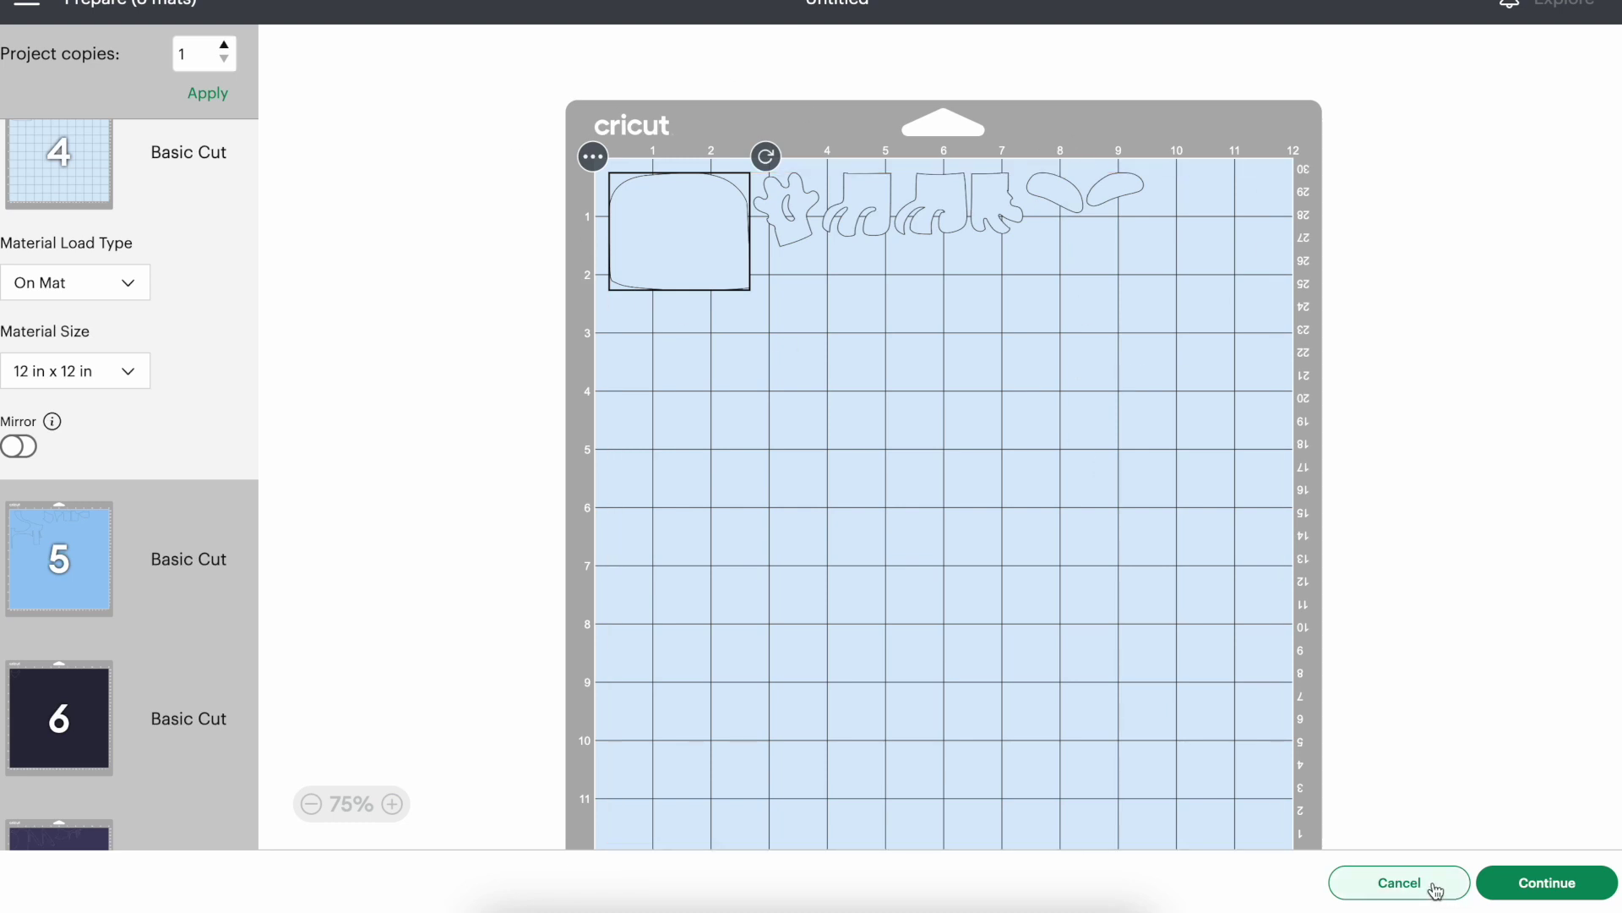
click(1400, 883)
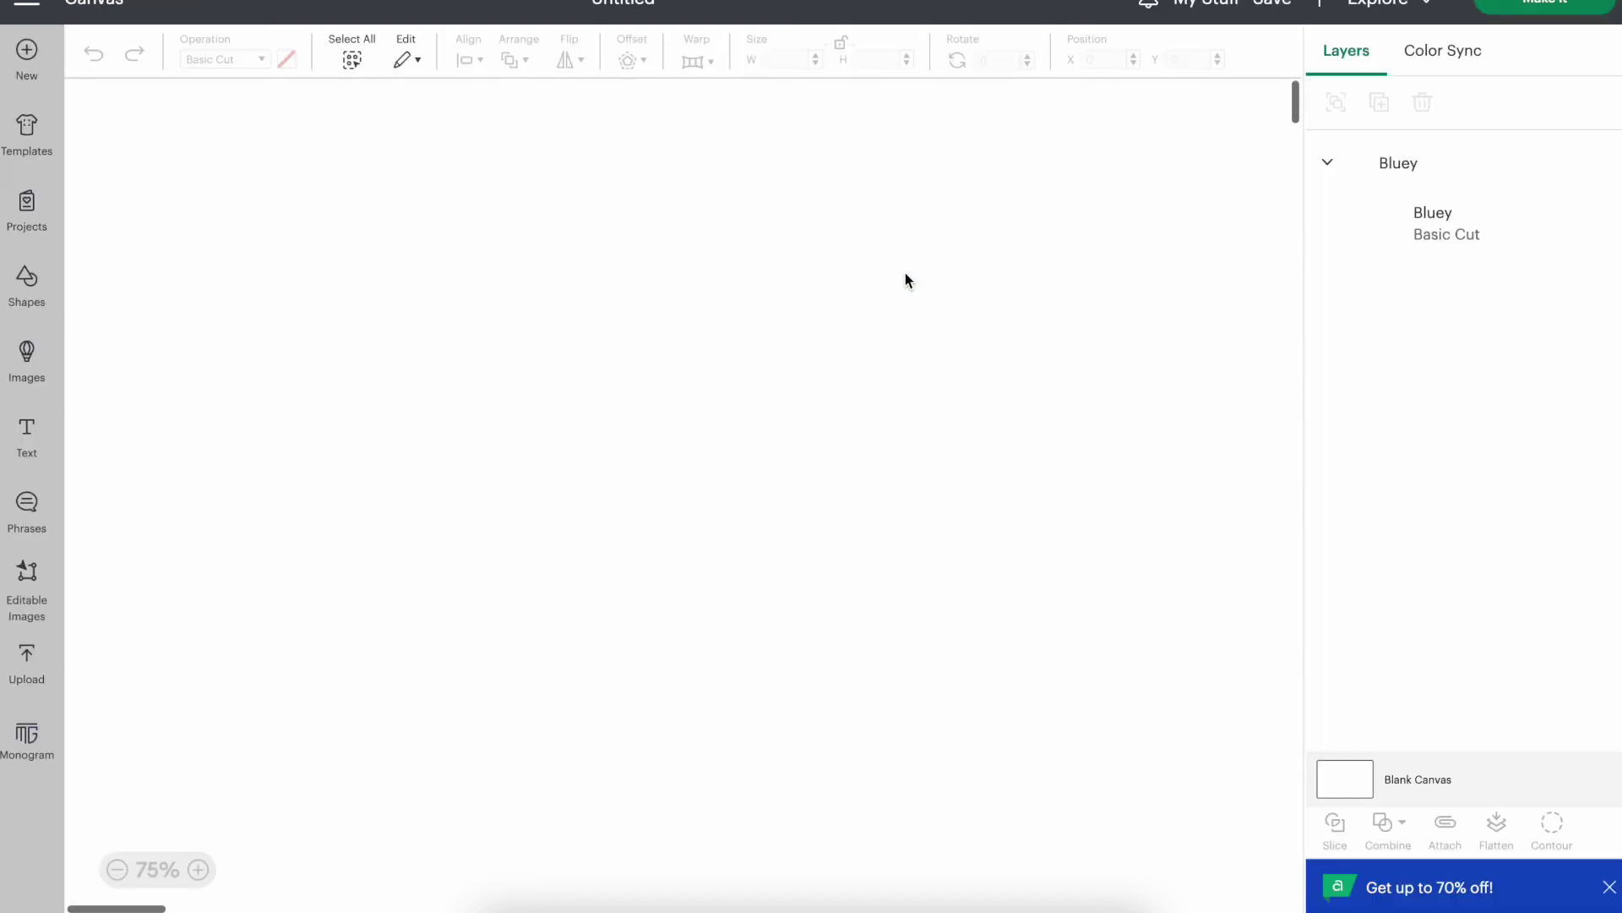
Move the coloured groups beside the black outline, and attach each group's pieces so they keep their relative placement.
drag(703, 353, 1085, 394)
click(1445, 832)
drag(773, 491, 1041, 586)
click(1450, 827)
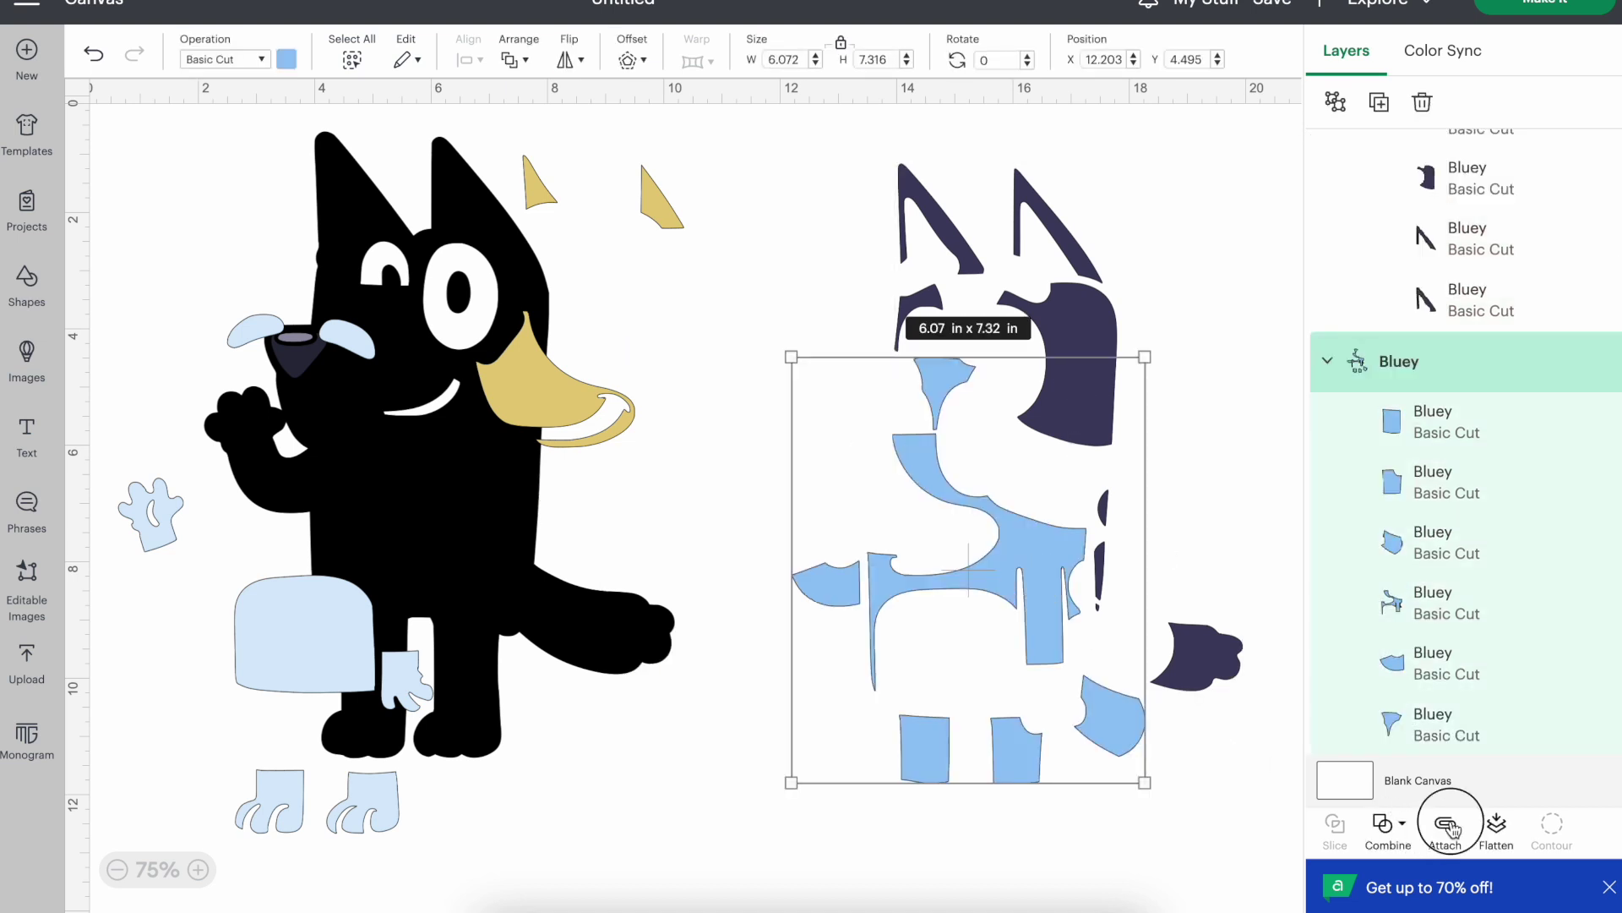
drag(644, 203, 876, 218)
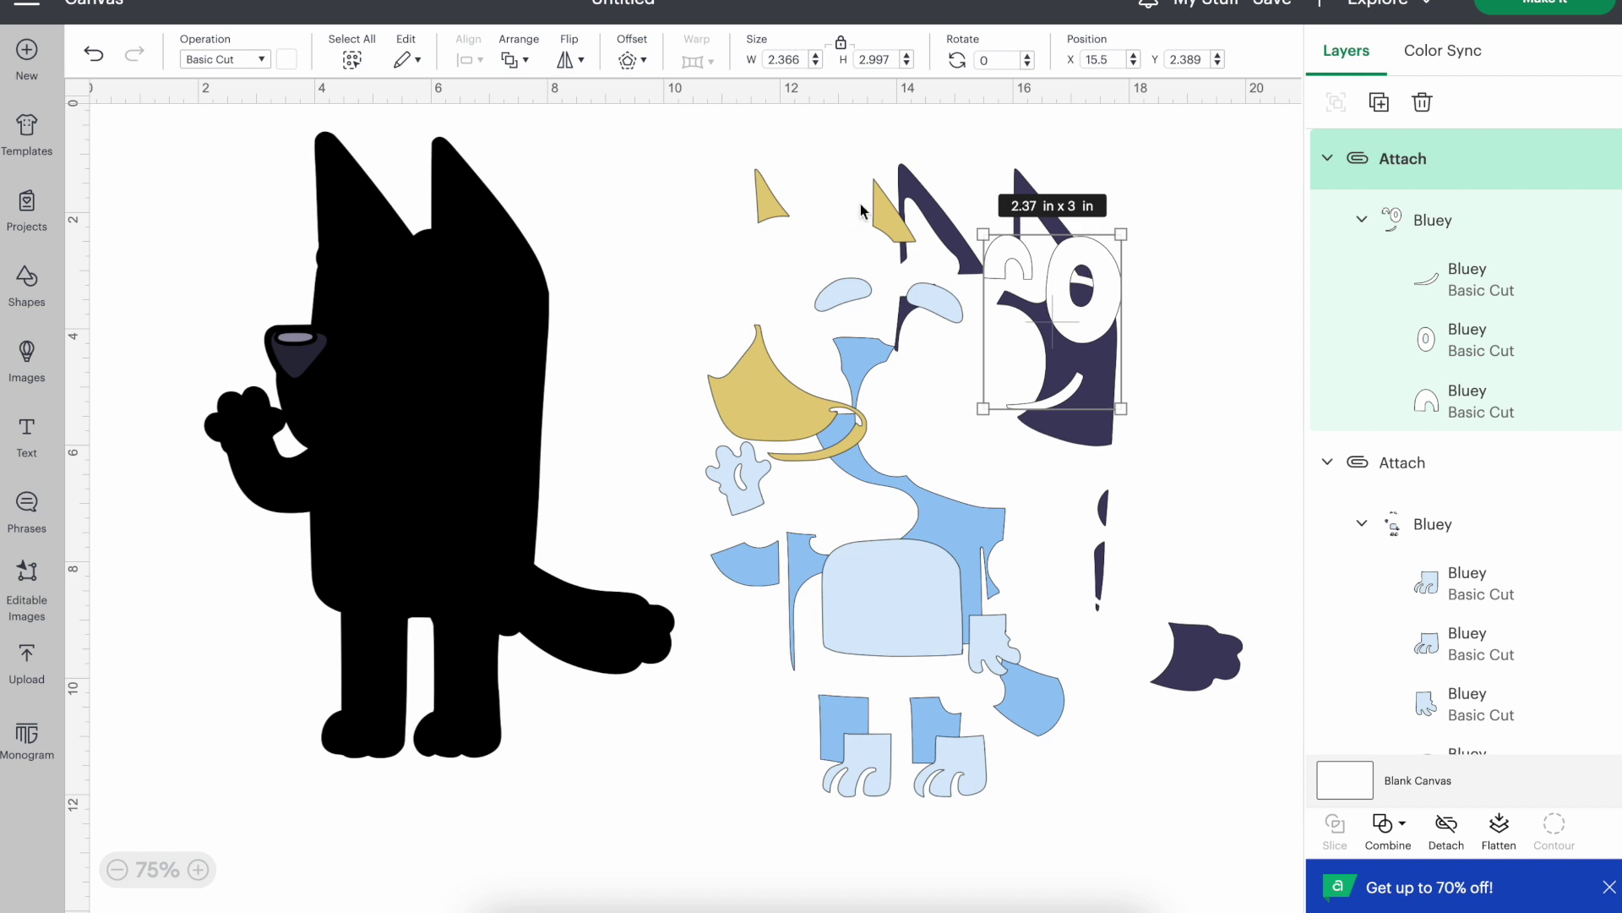
drag(873, 240, 840, 225)
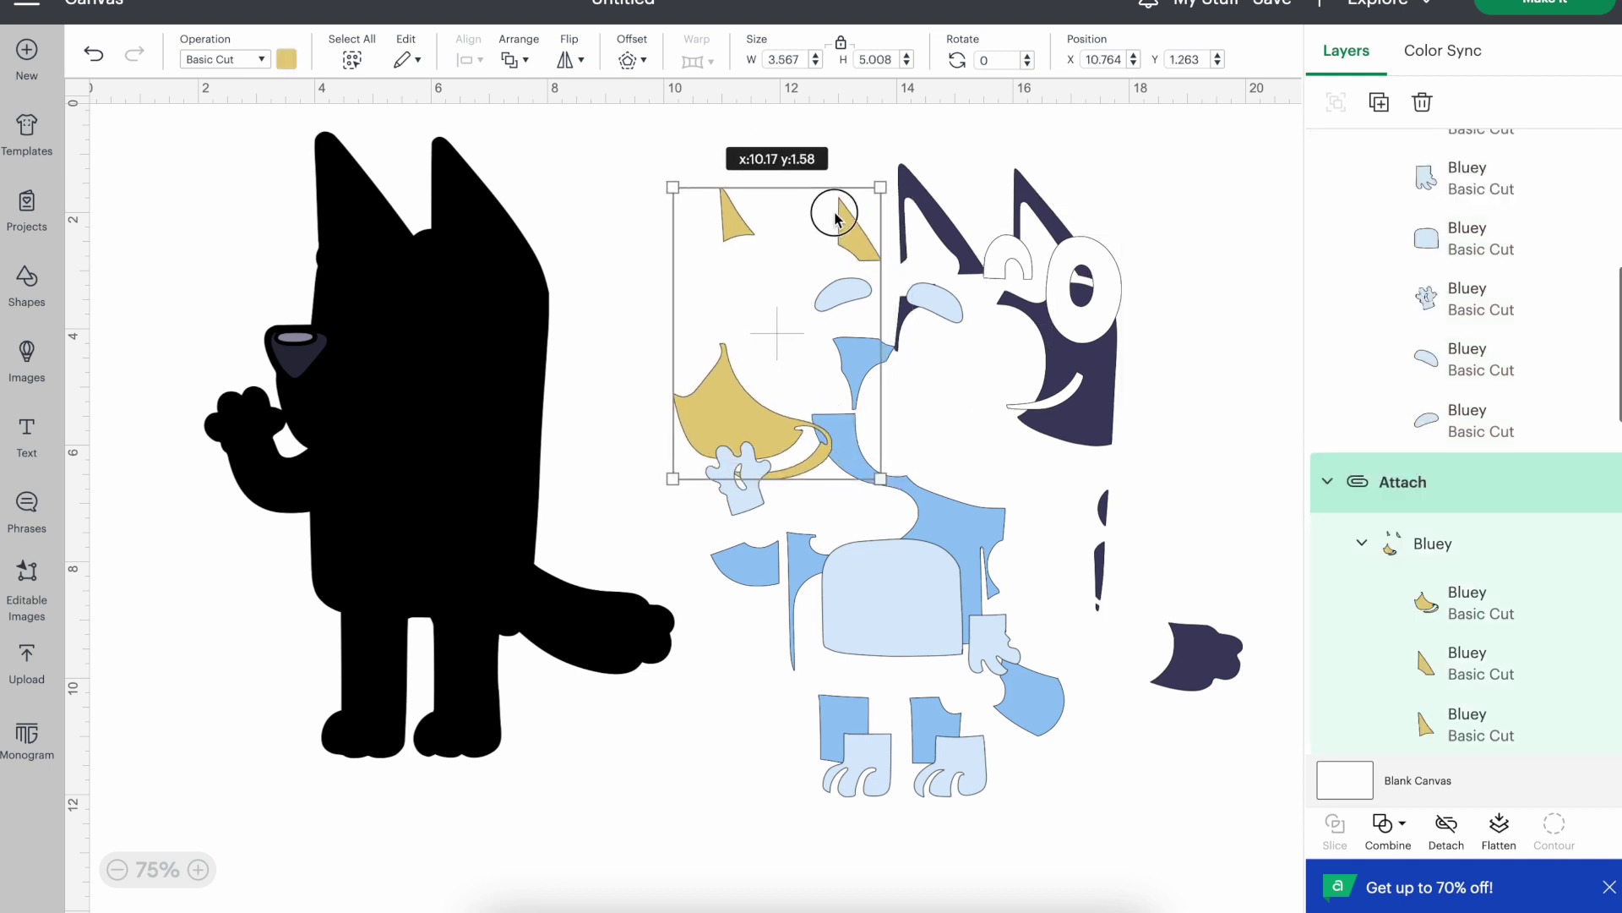
drag(869, 518, 858, 471)
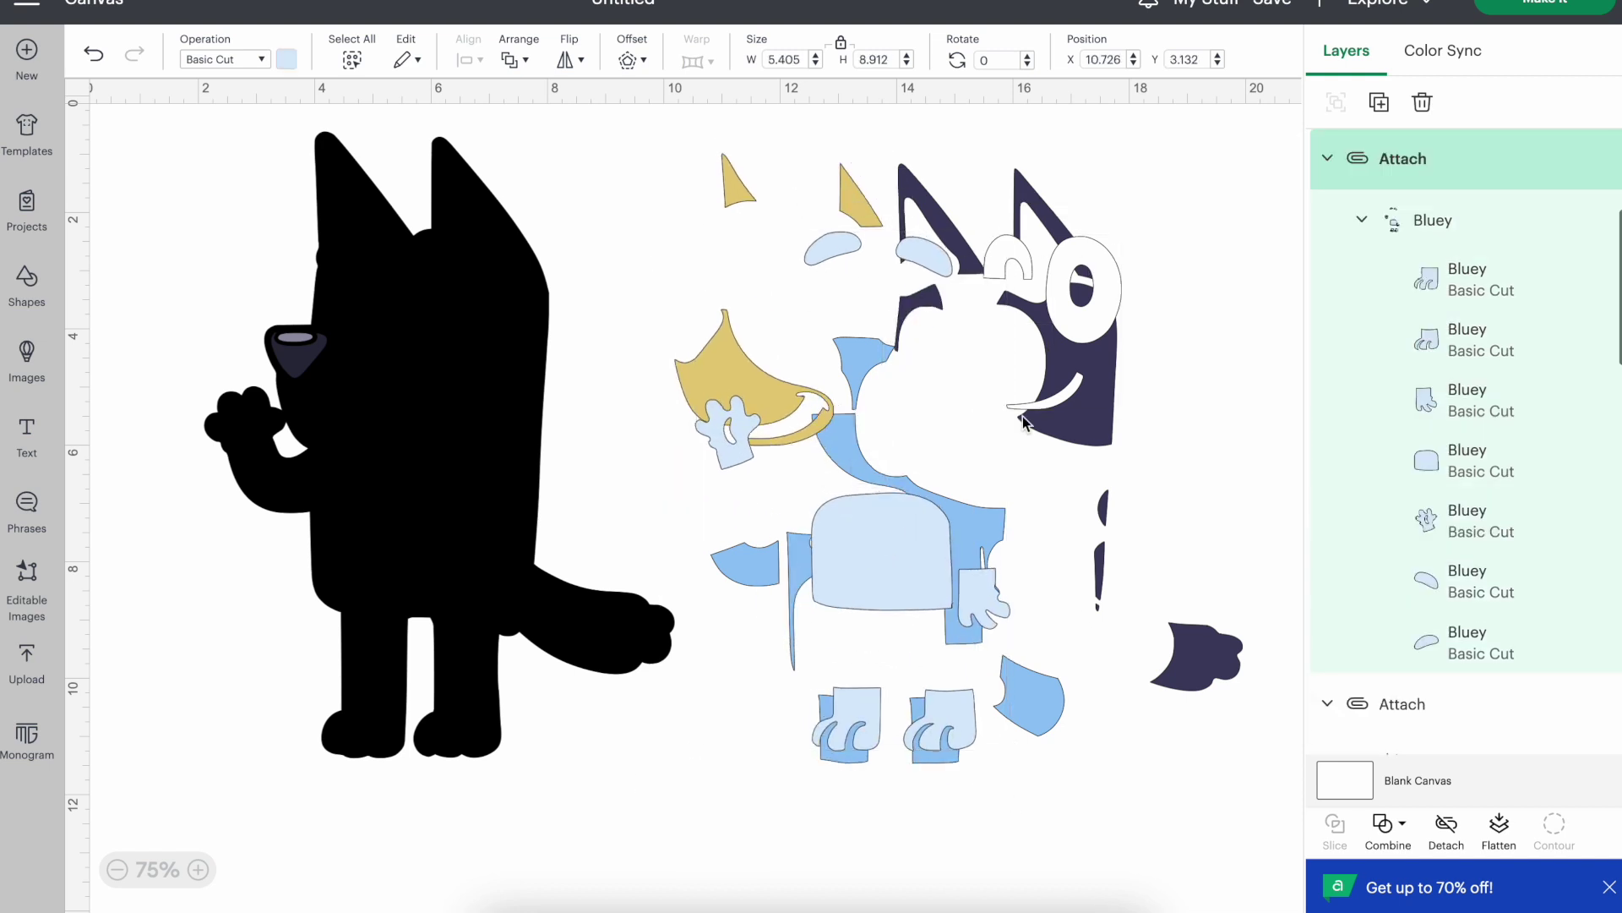
Check the attached pieces' placement on the white, tan and light blue mats, and return to the canvas.
click(1542, 6)
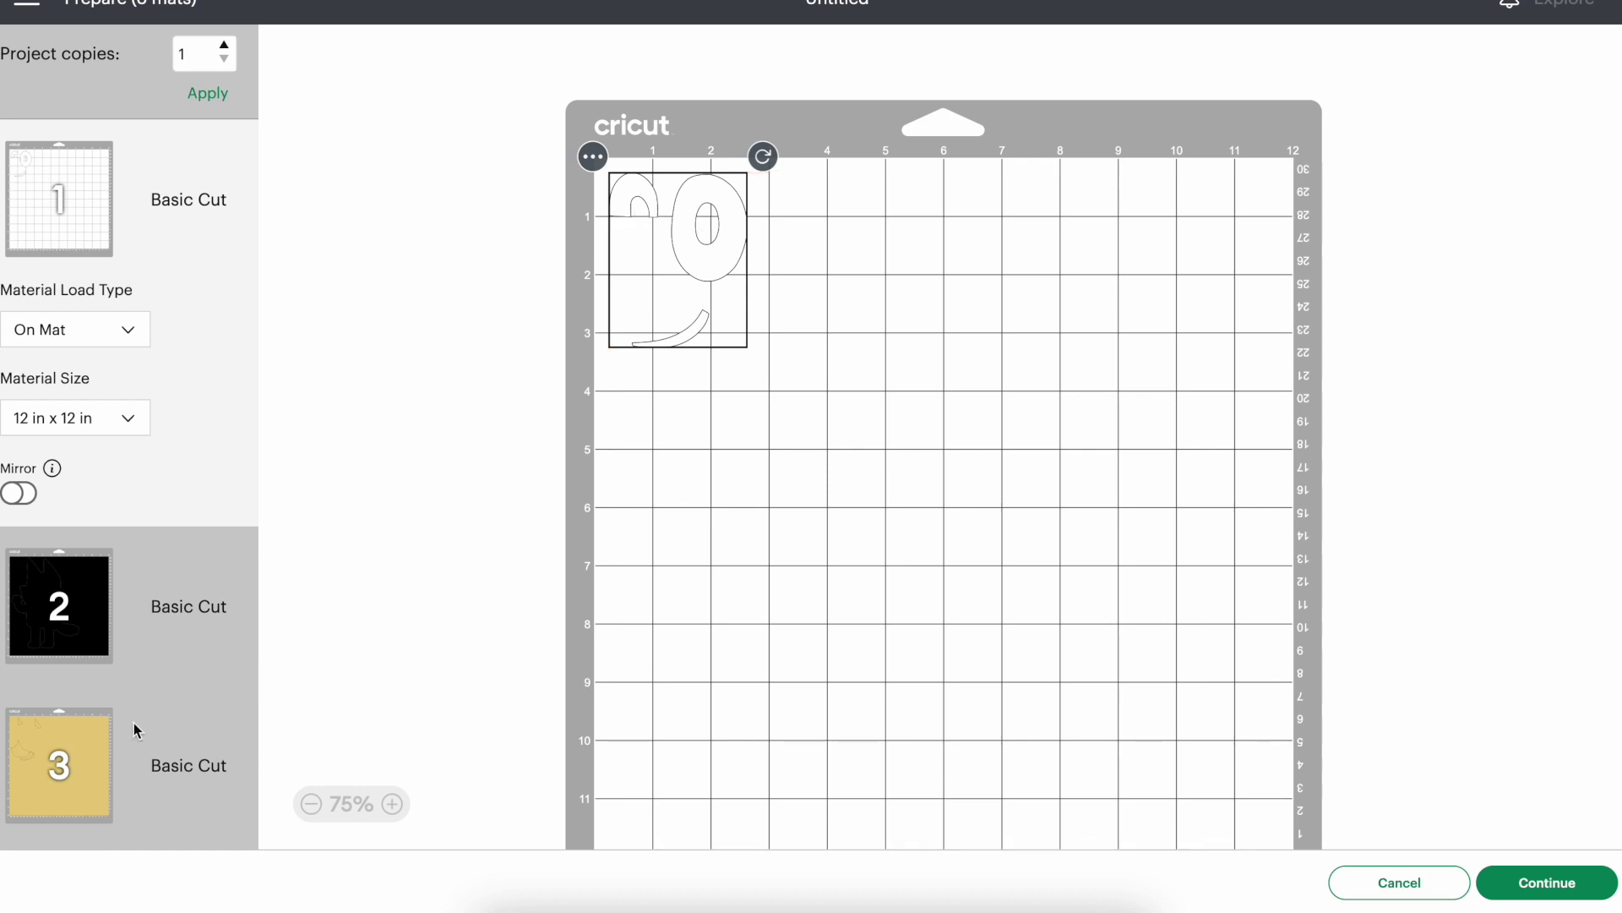
click(105, 750)
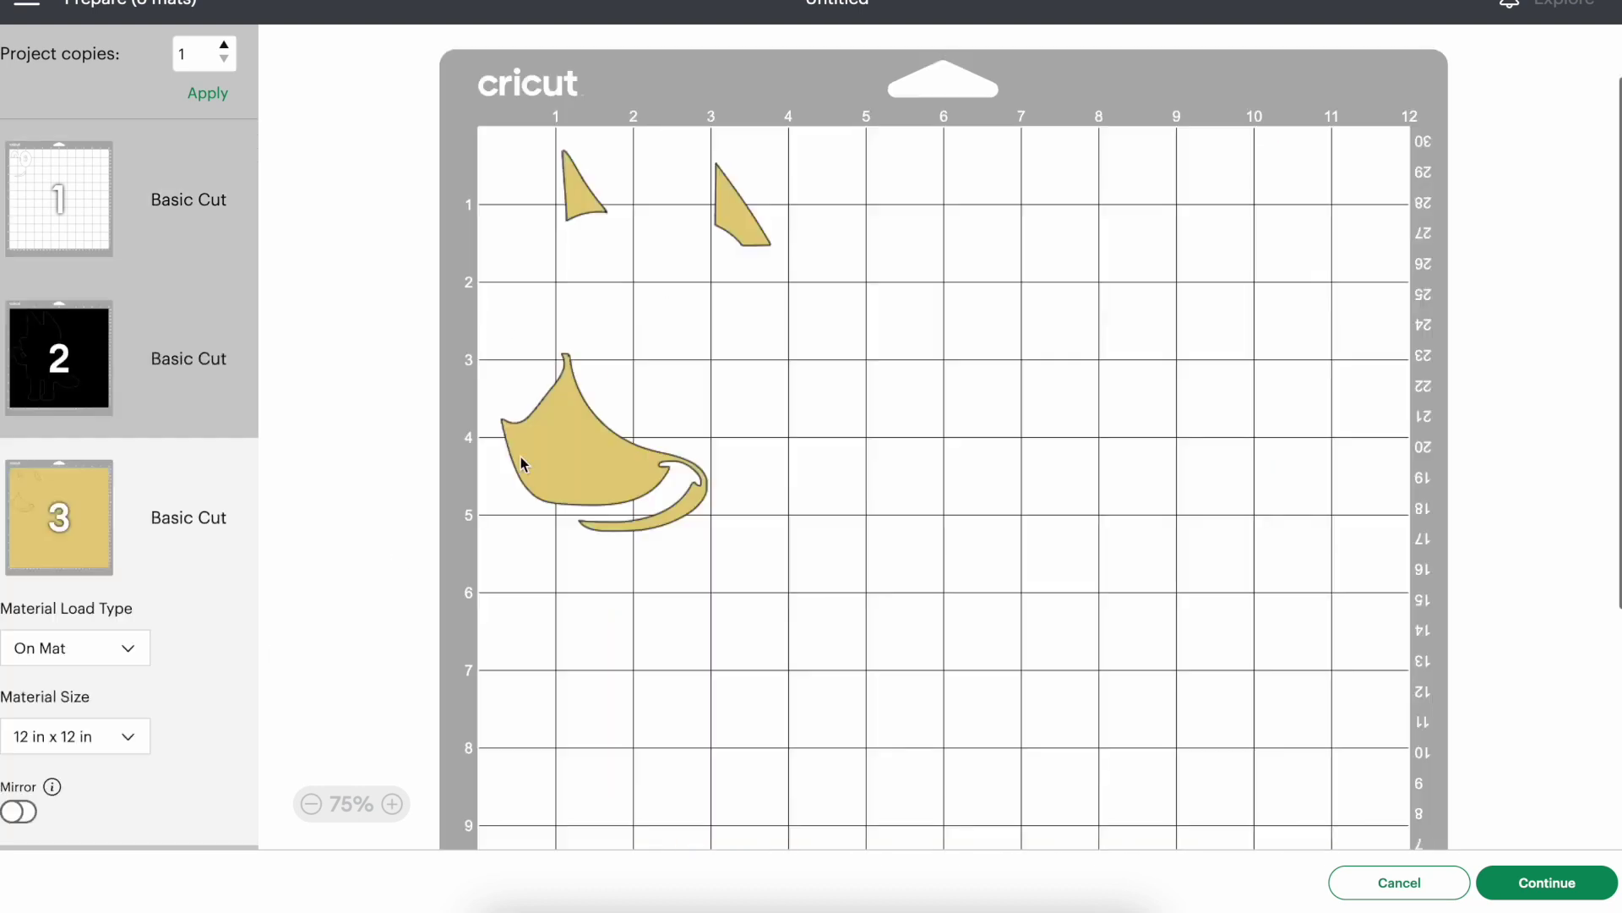
scroll(58, 546, down, 5)
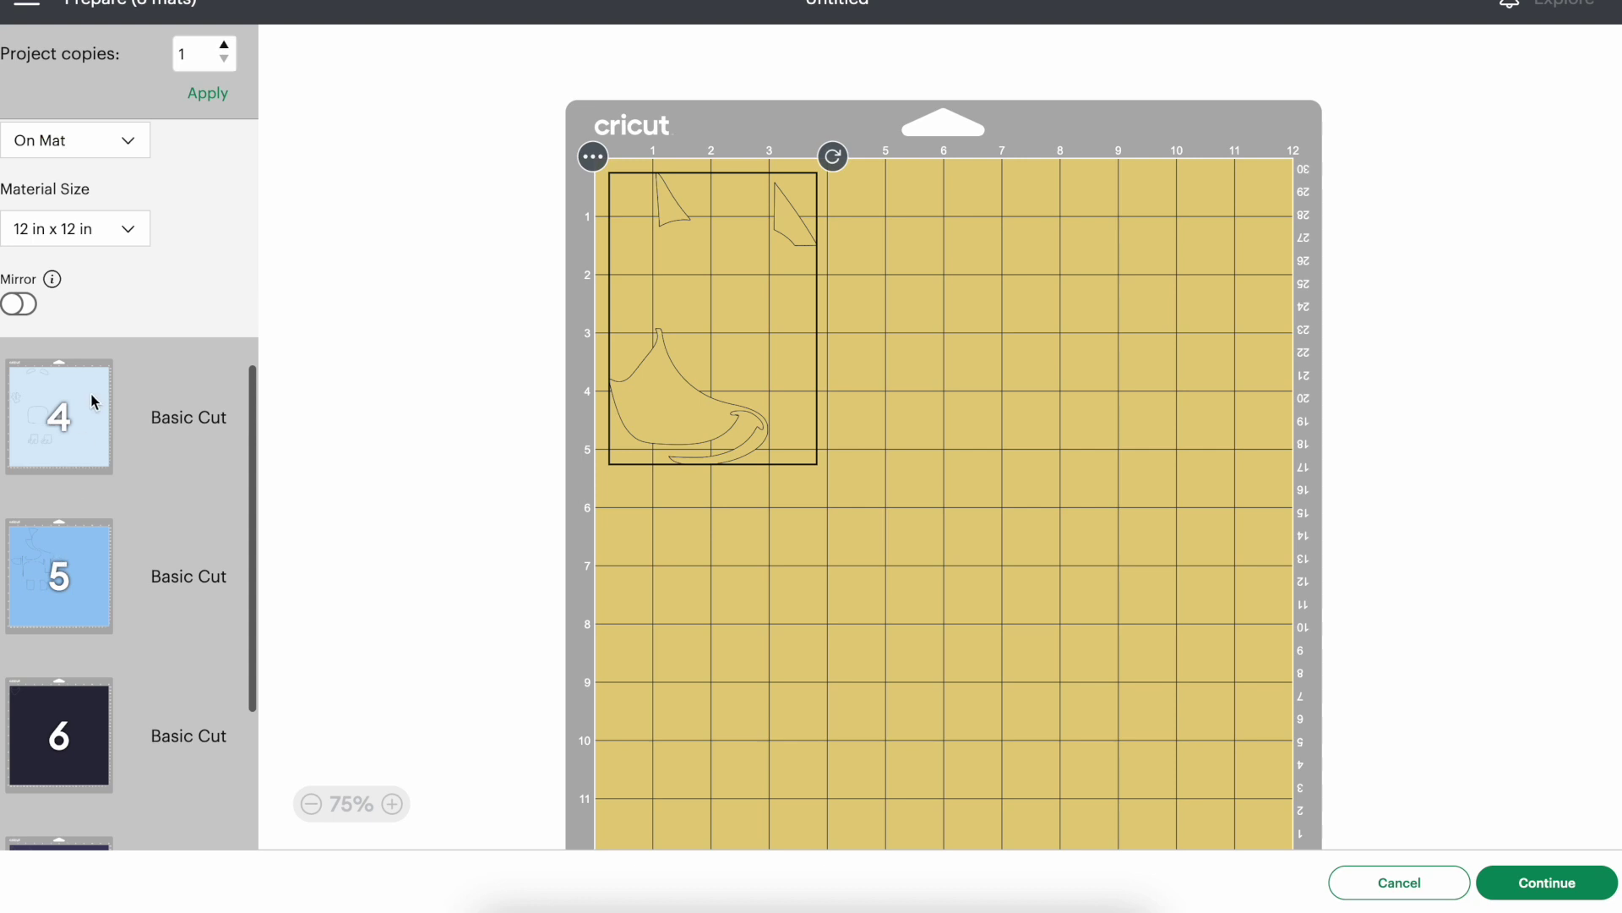
click(90, 393)
scroll(787, 399, down, 1)
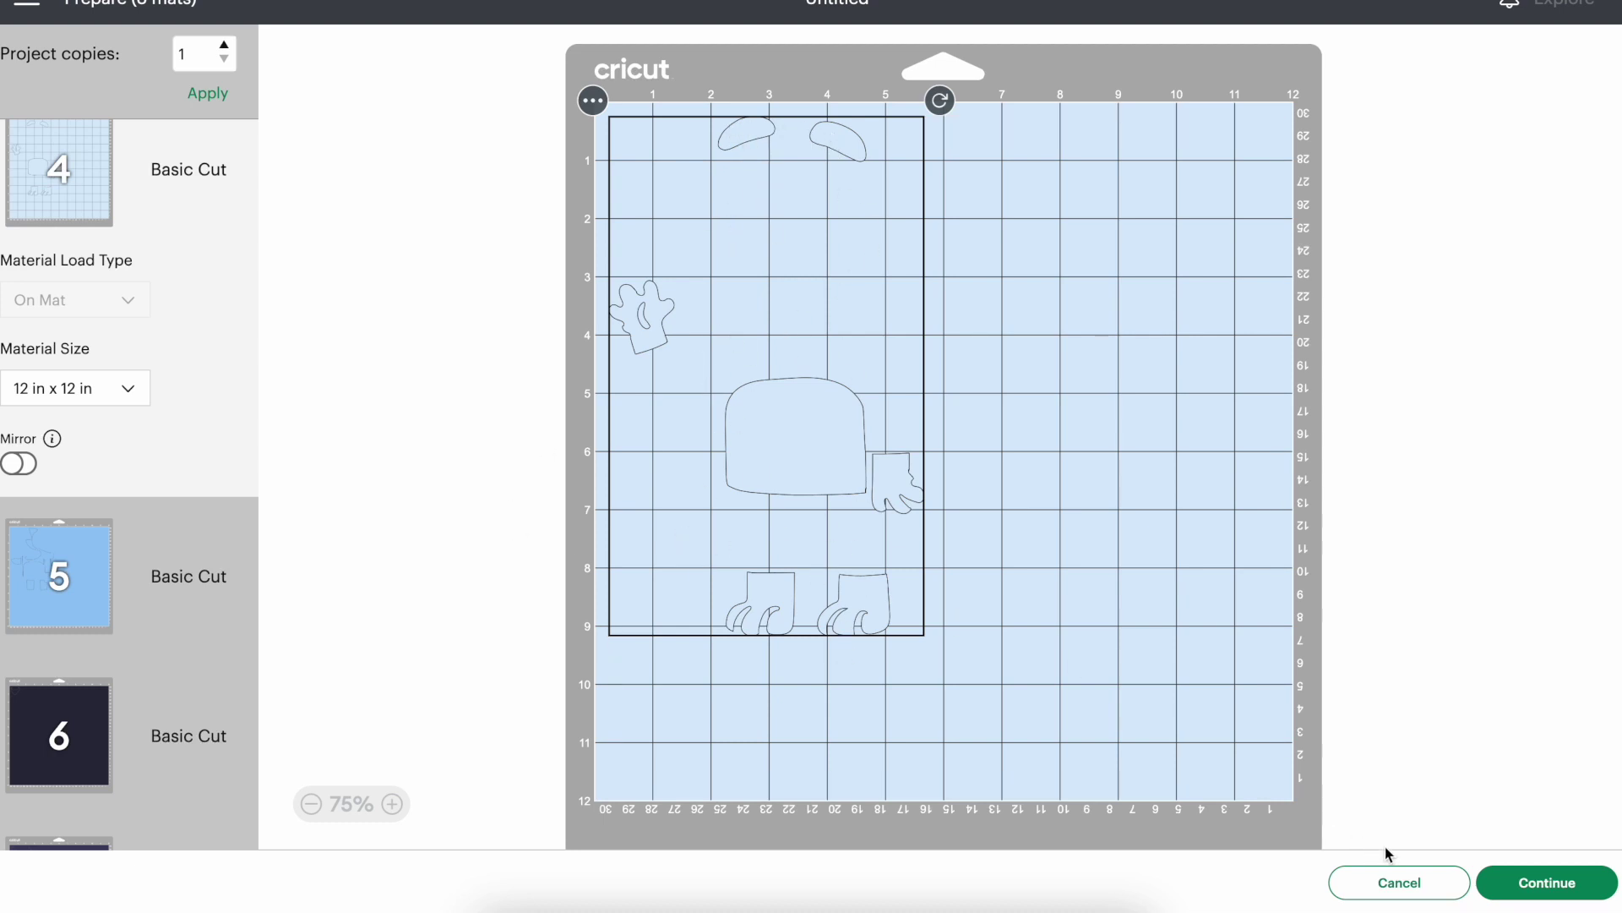
click(1413, 883)
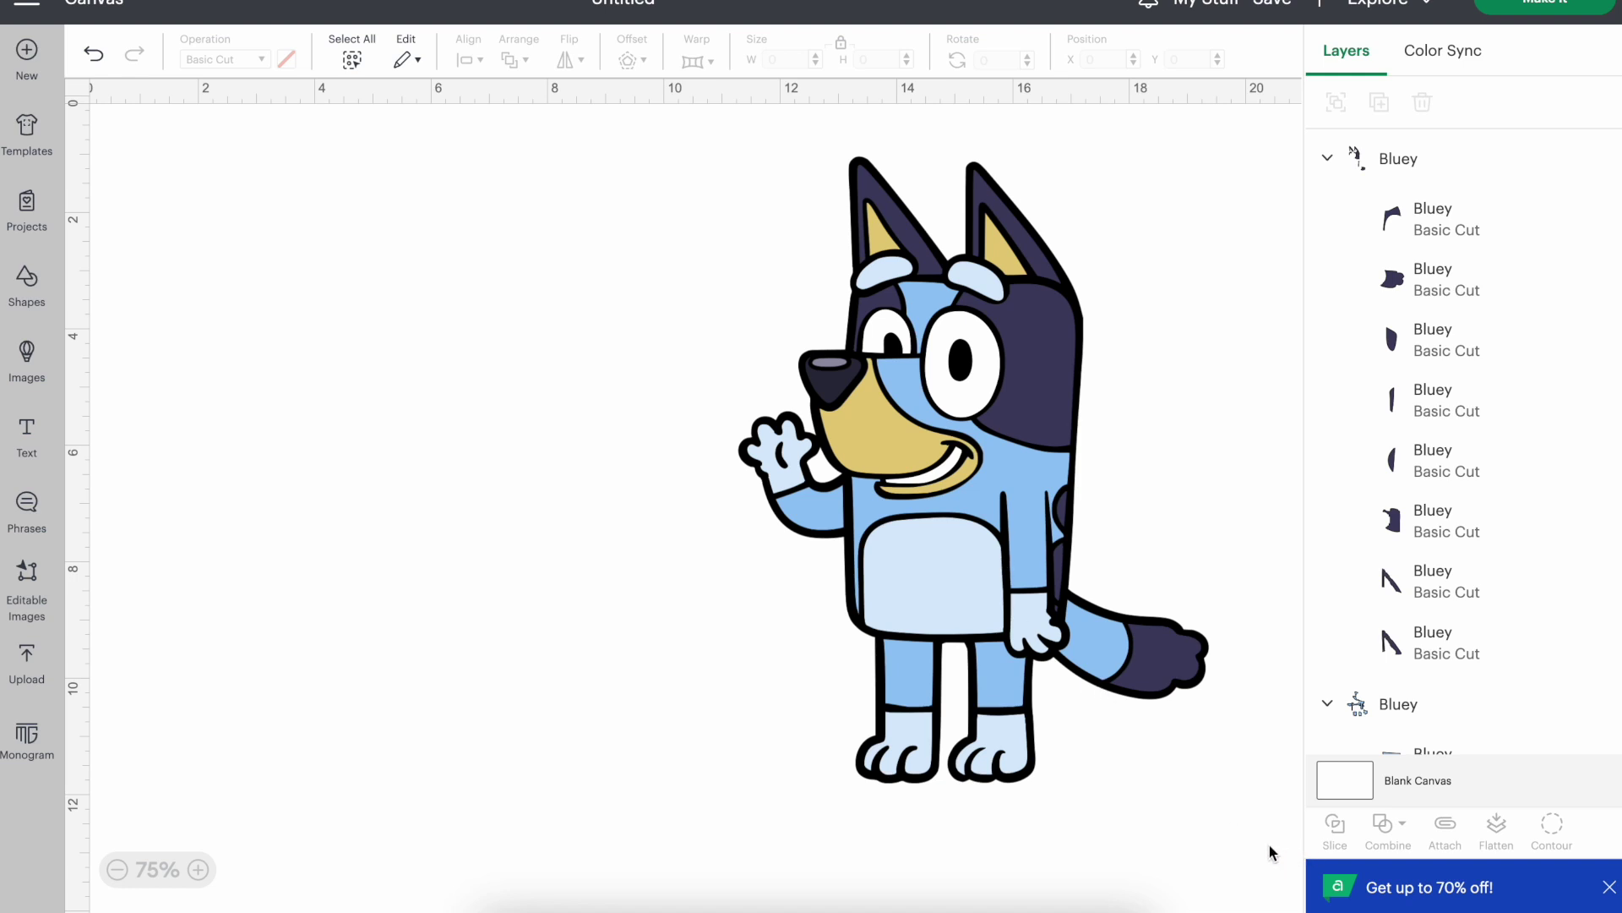
Duplicate the whole Bluey and place the copy in the empty space beside the original, slightly higher.
drag(1255, 849, 659, 122)
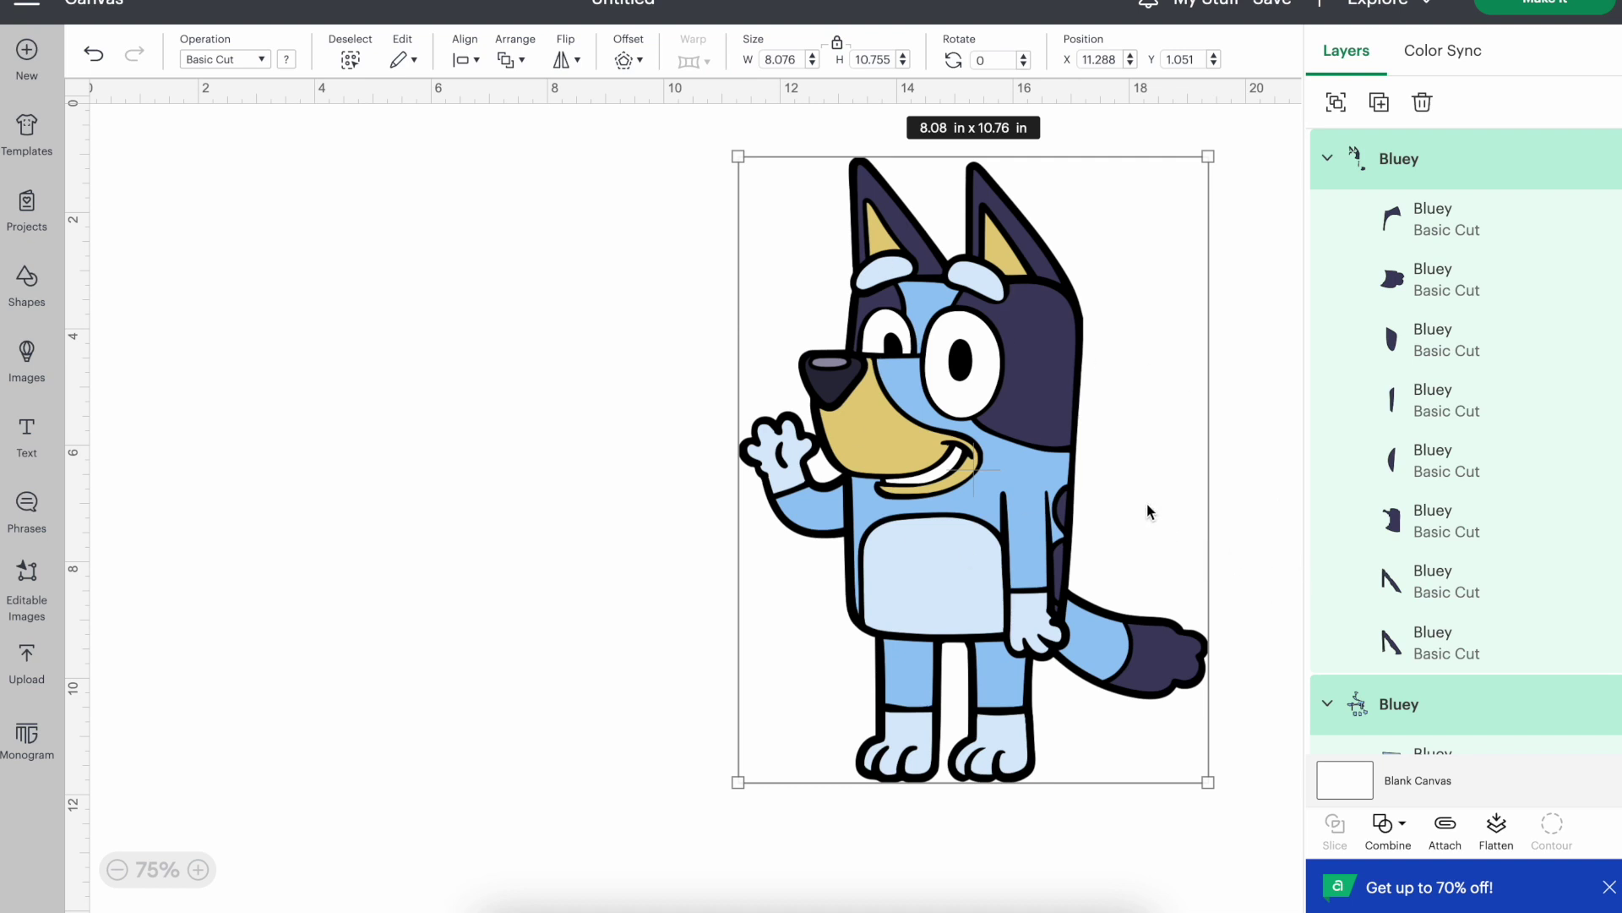
key(ctrl+c)
key(ctrl+v)
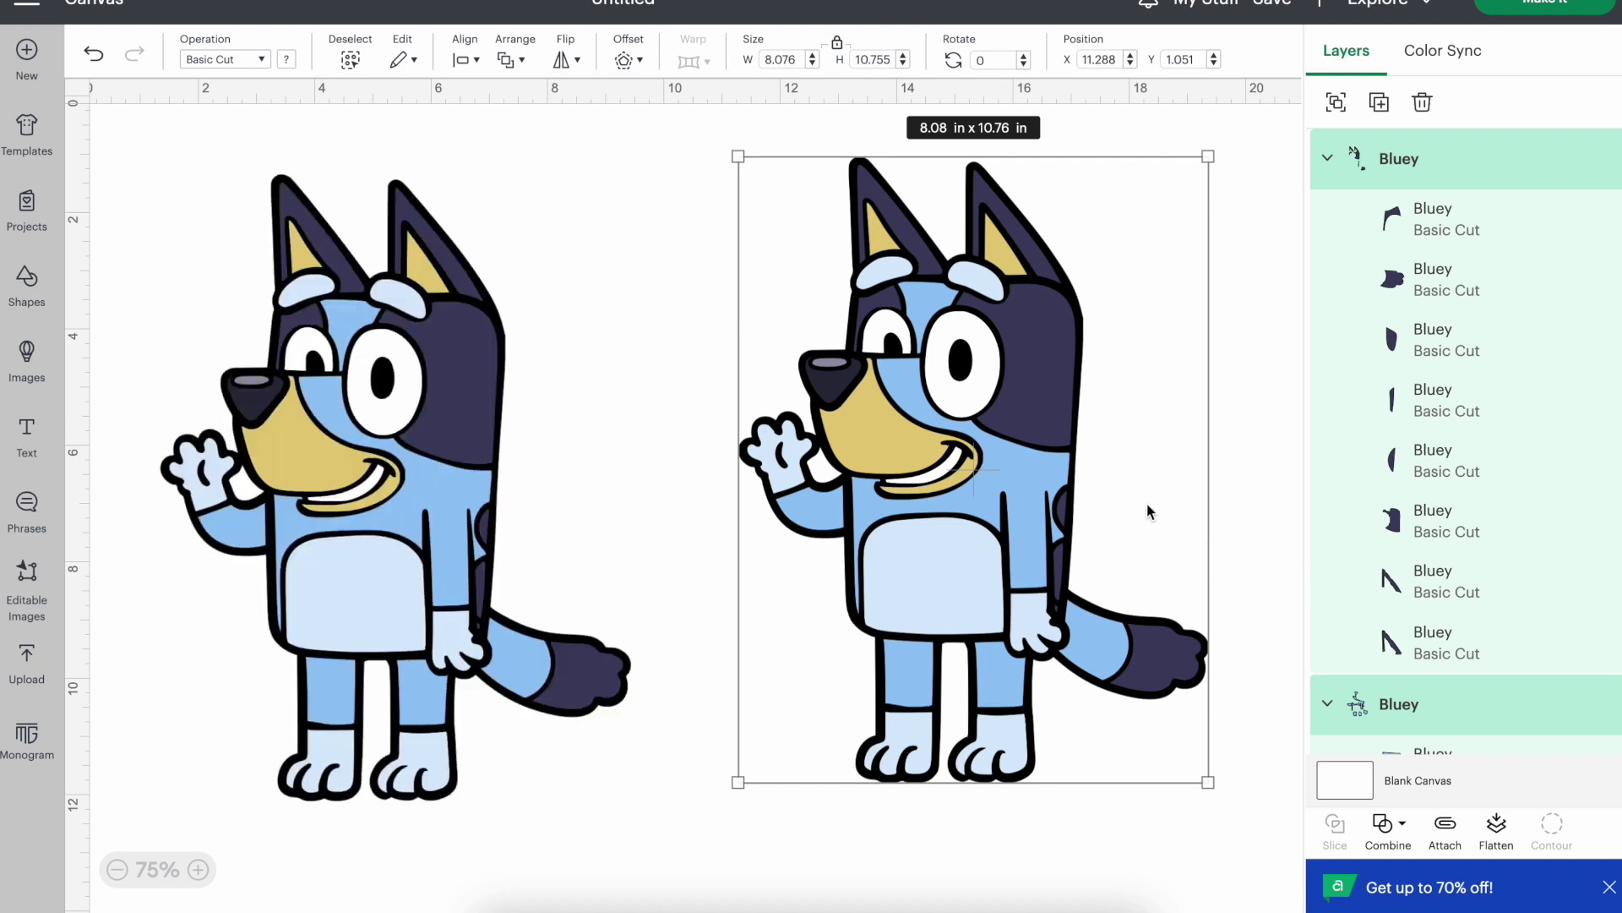
drag(425, 442, 425, 378)
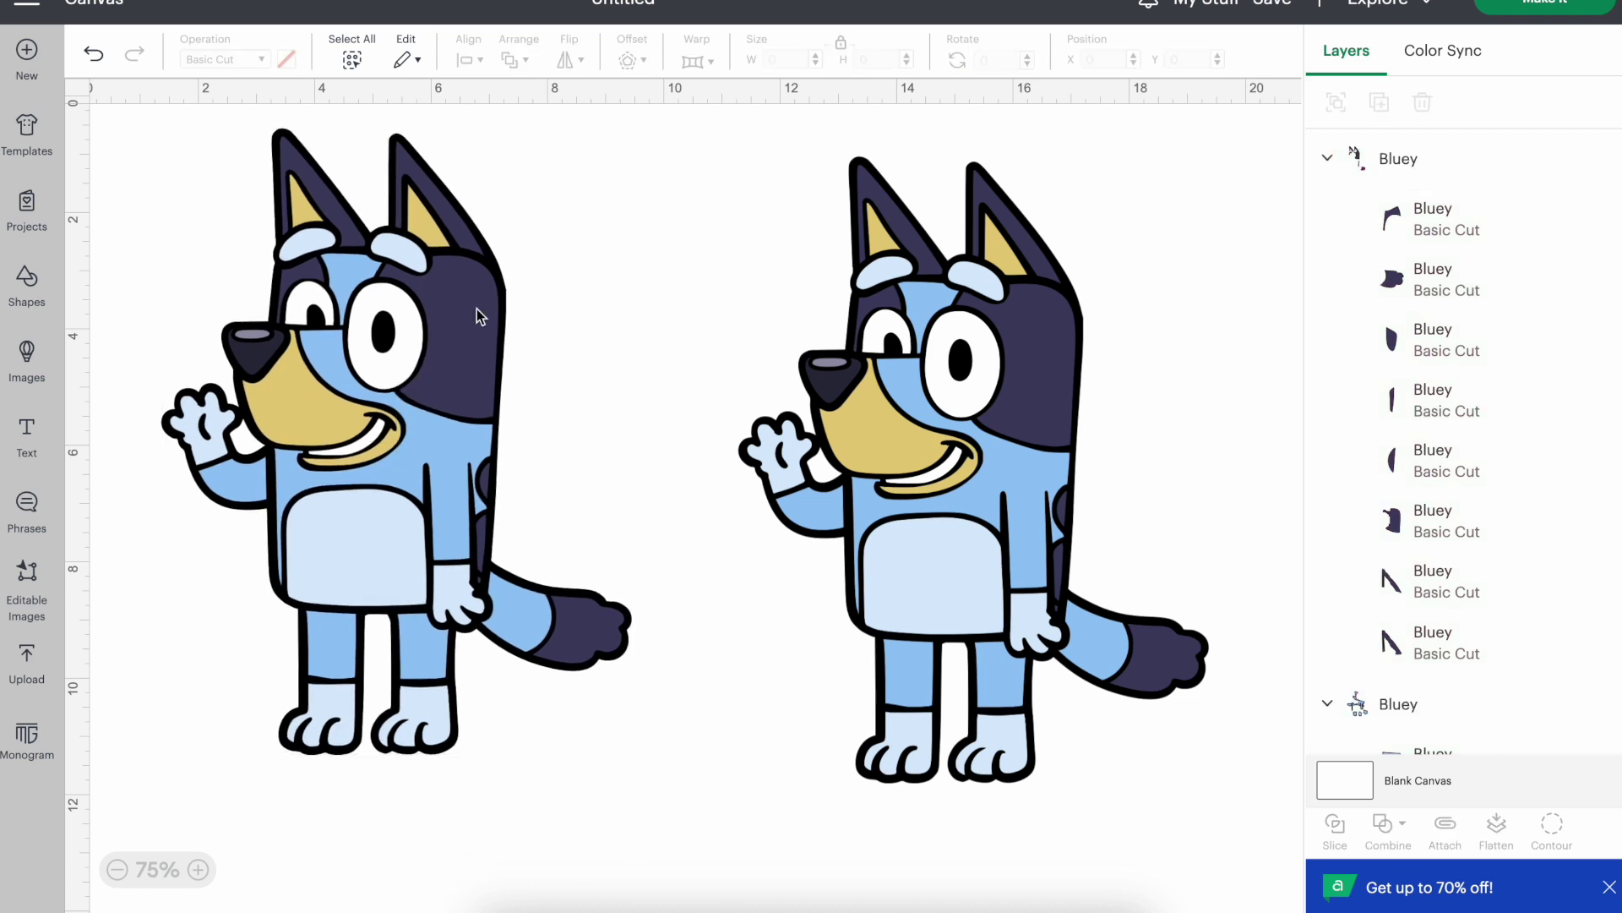
Change the operation of the Bluey copy's coloured layers to Score, starting with the navy and medium blue groups.
click(479, 317)
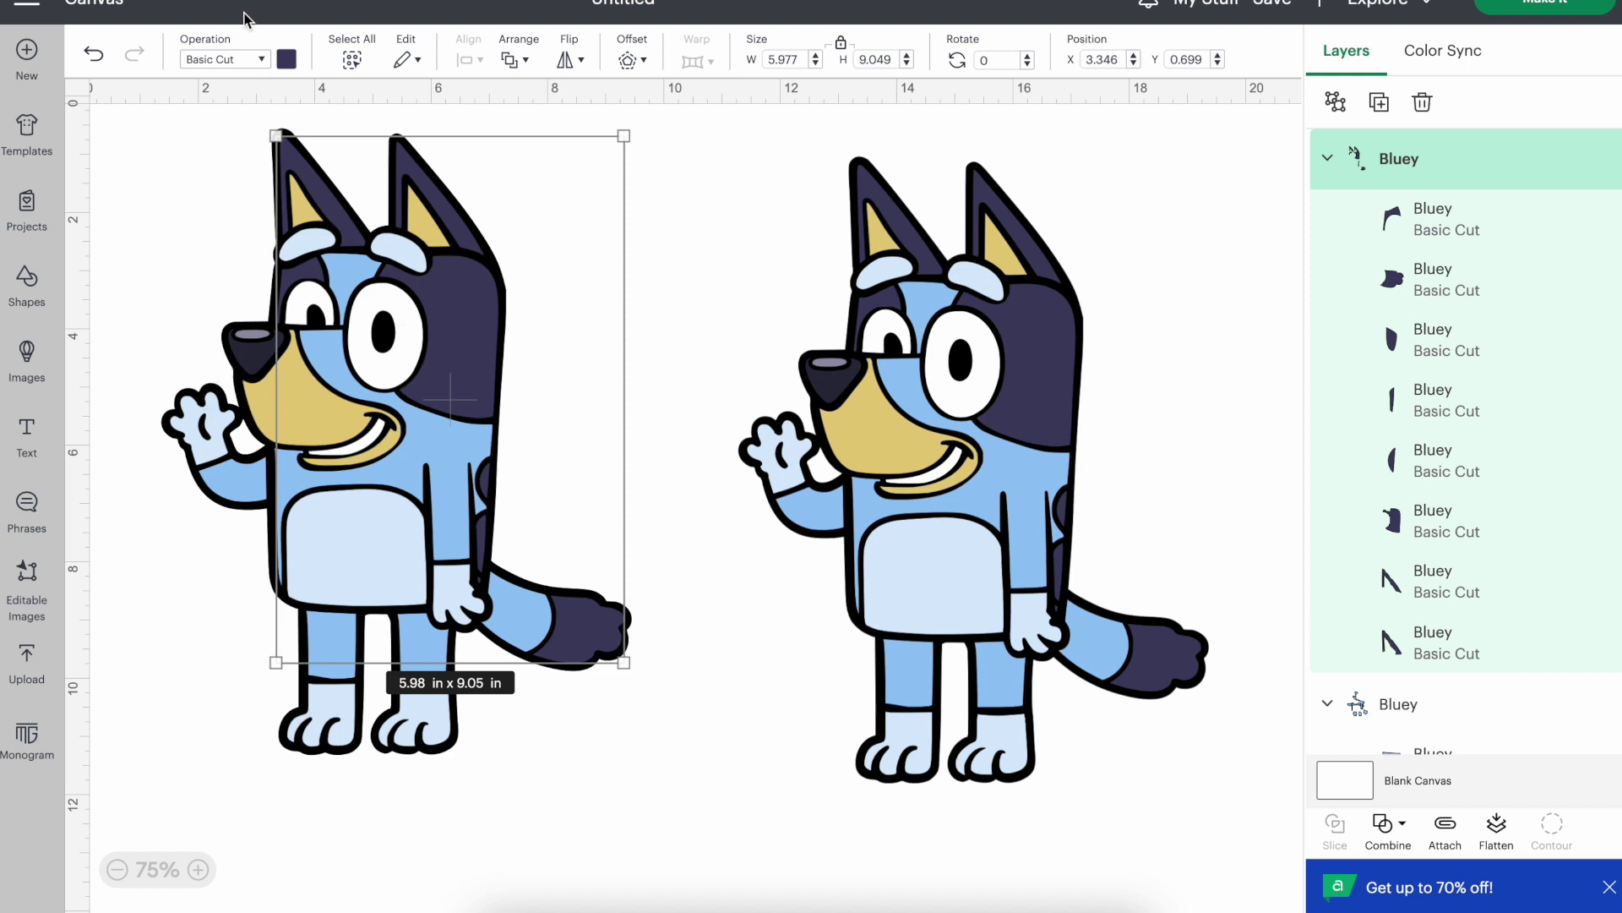
click(243, 61)
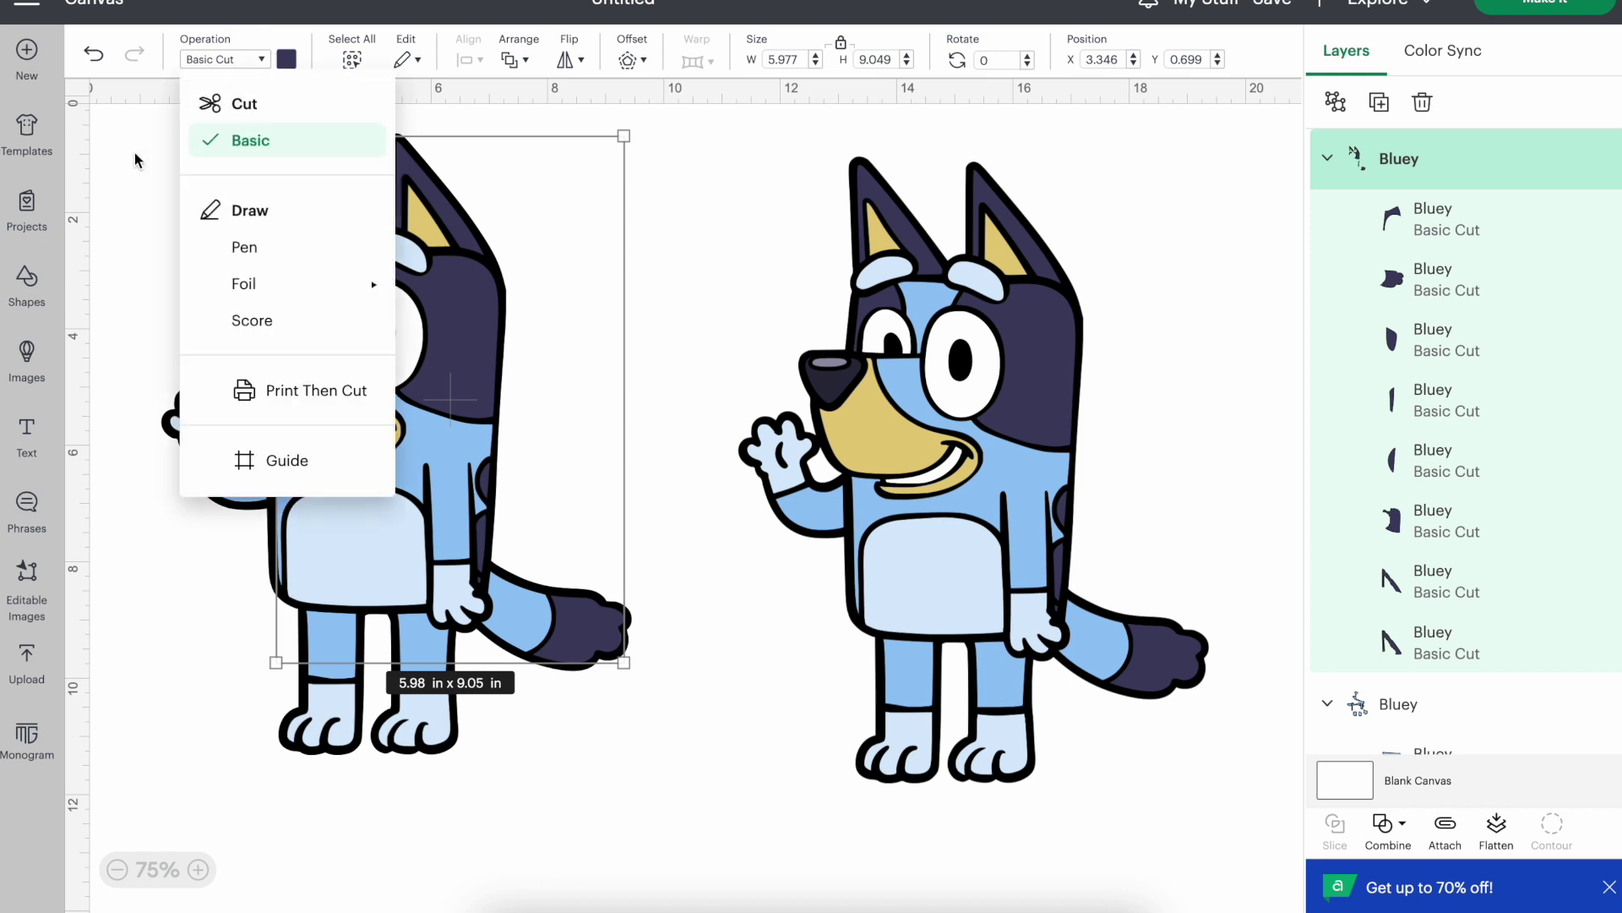
click(230, 327)
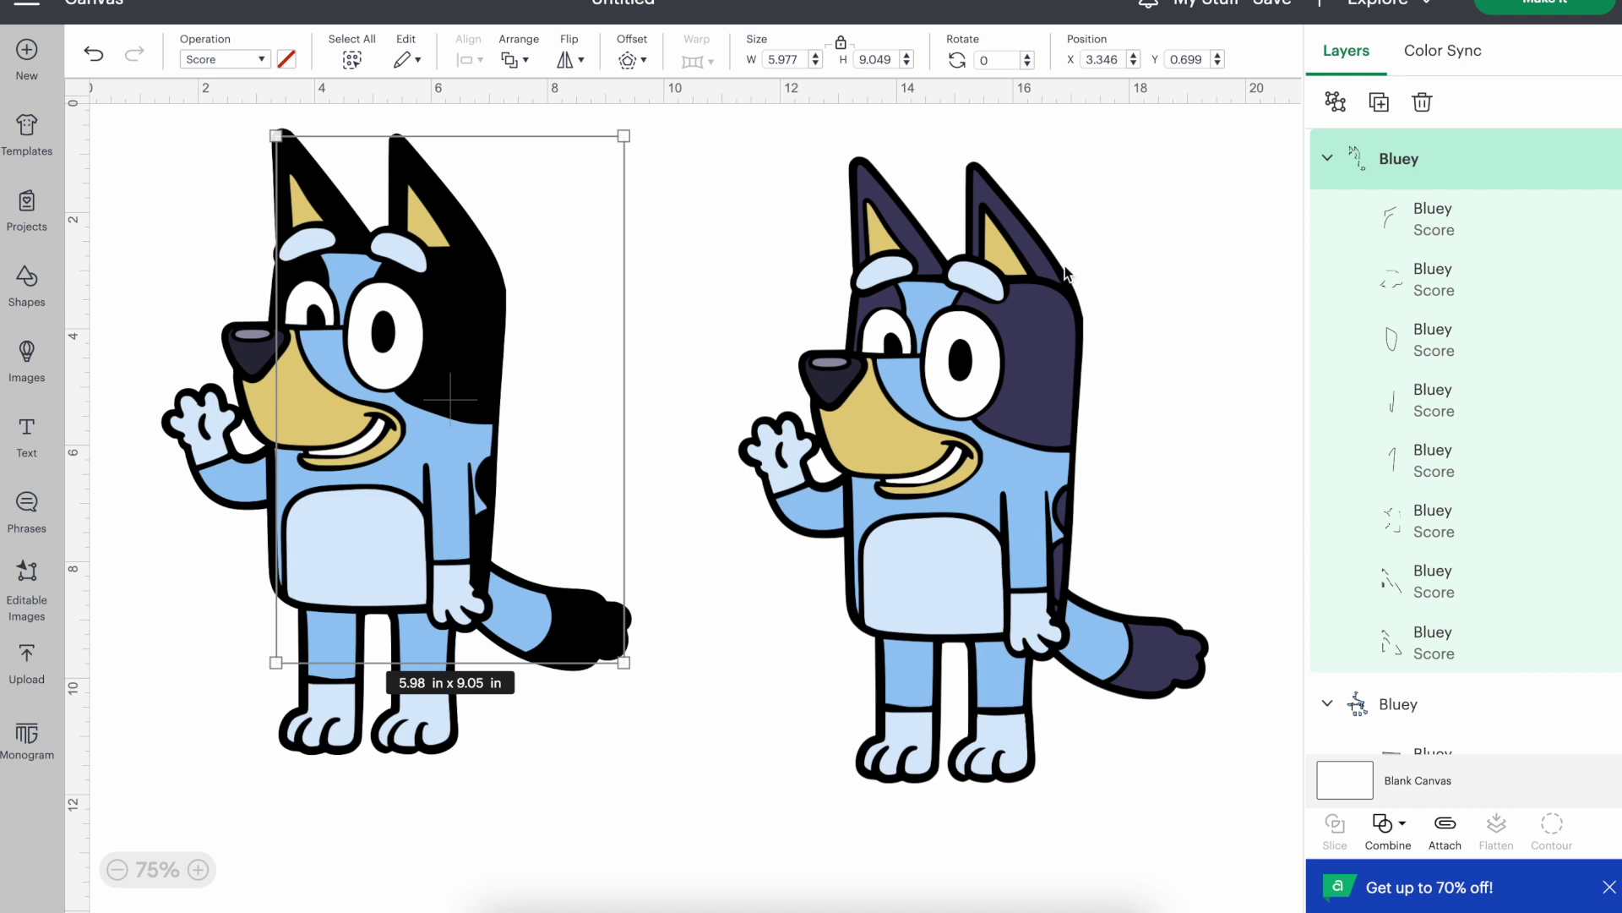
click(1484, 701)
scroll(1485, 702, down, 4)
click(241, 59)
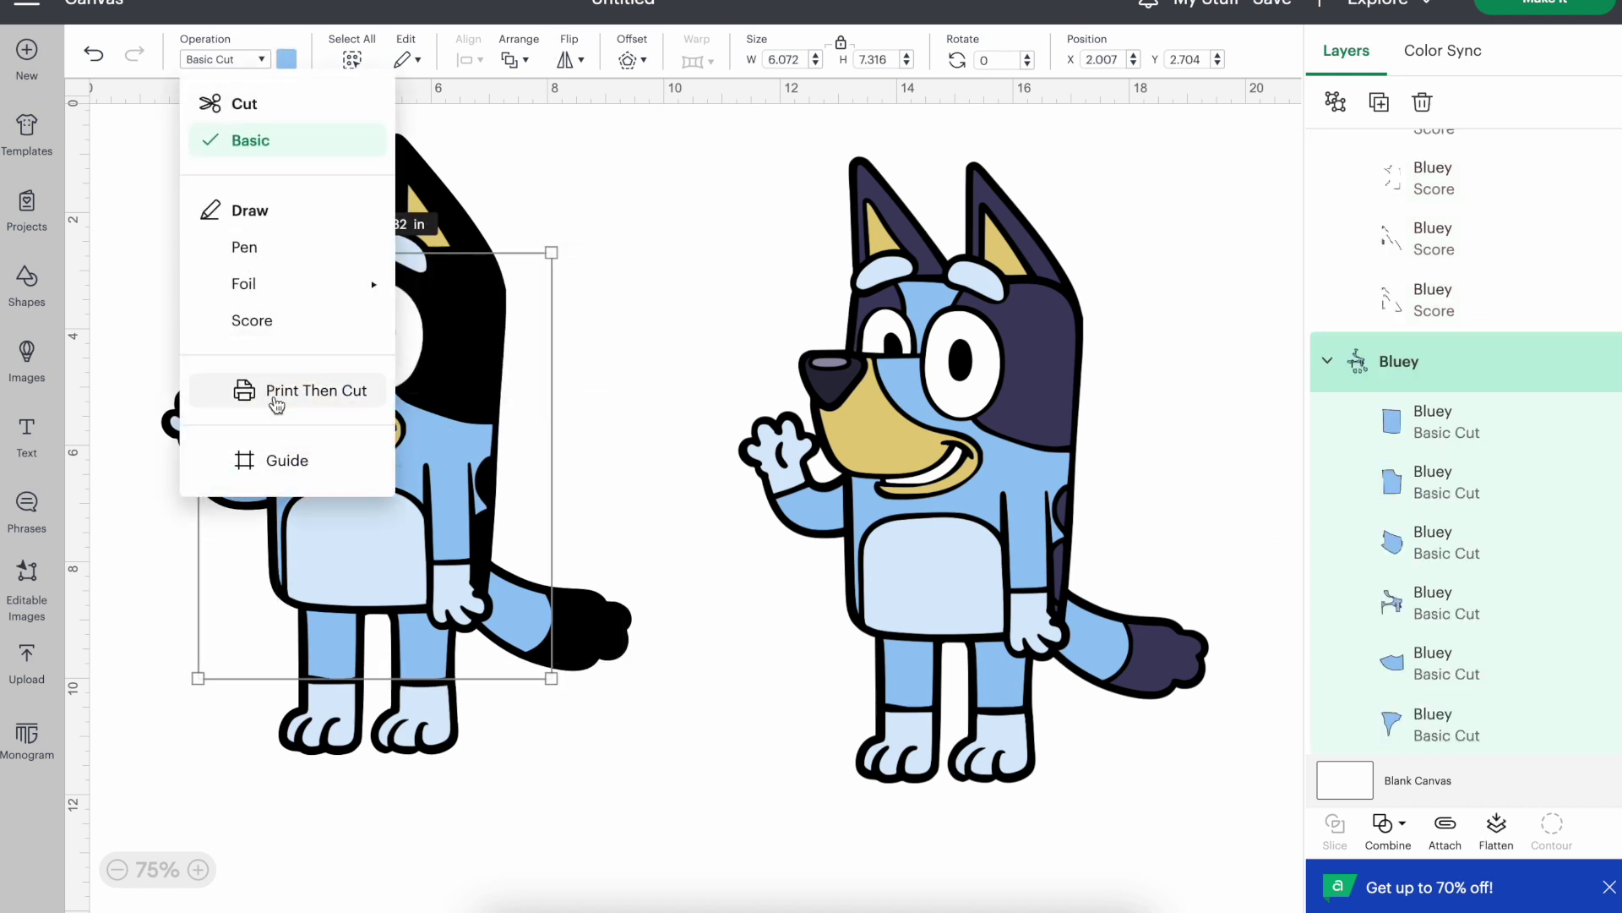
click(303, 330)
scroll(1400, 368, down, 2)
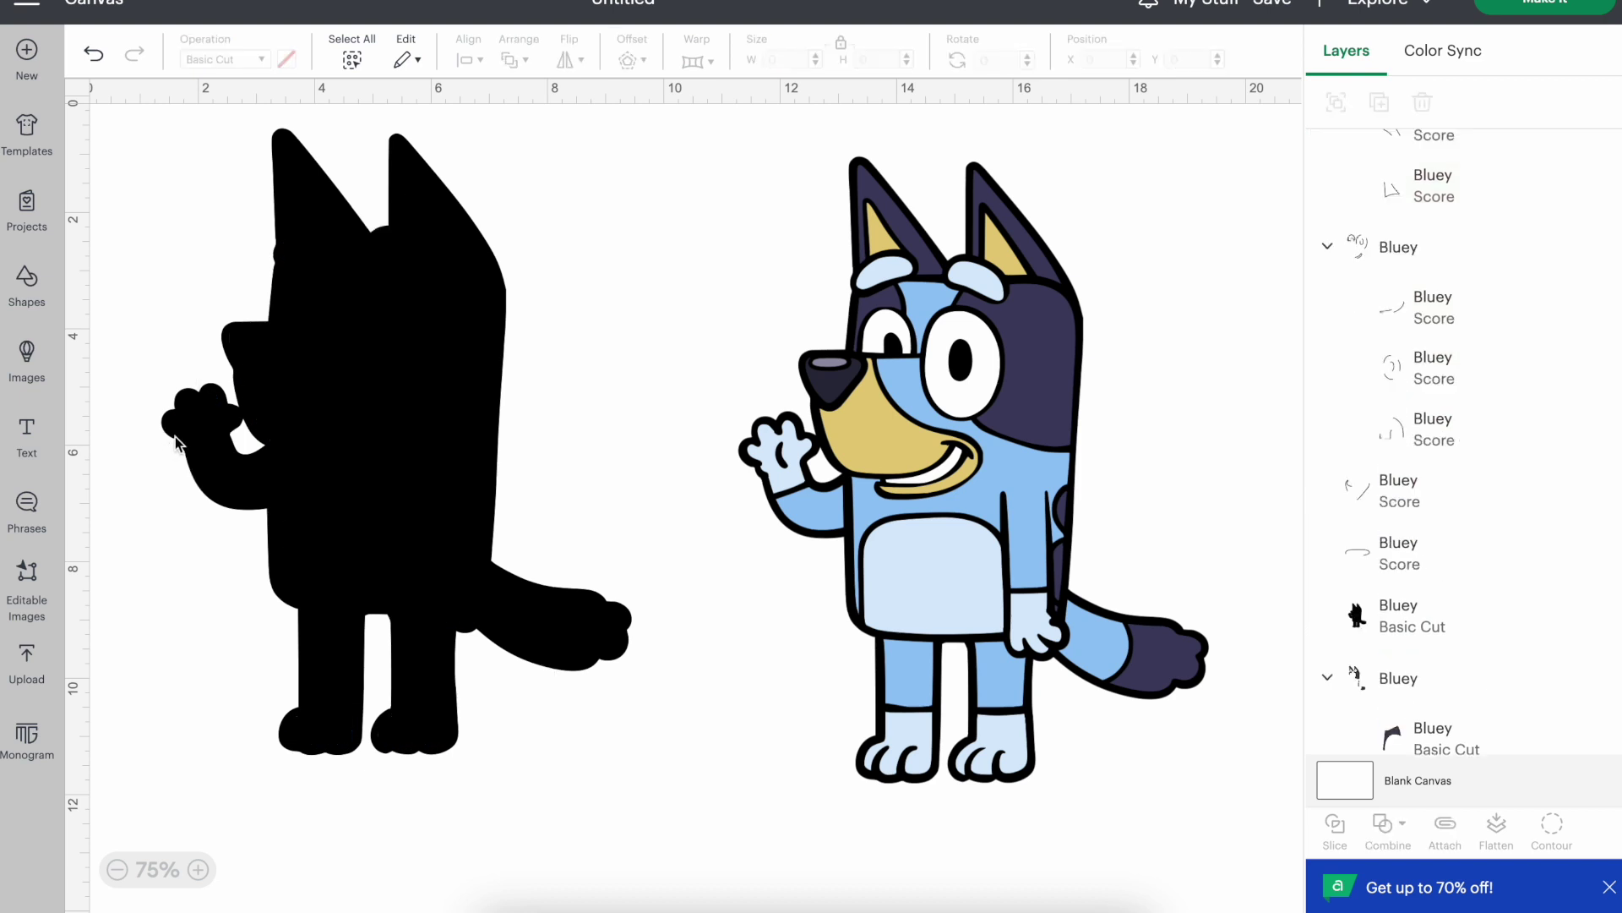
Recolour the scored Bluey copy's black silhouette layer to light pink so the score lines stand out.
click(327, 486)
scroll(1578, 677, down, 10)
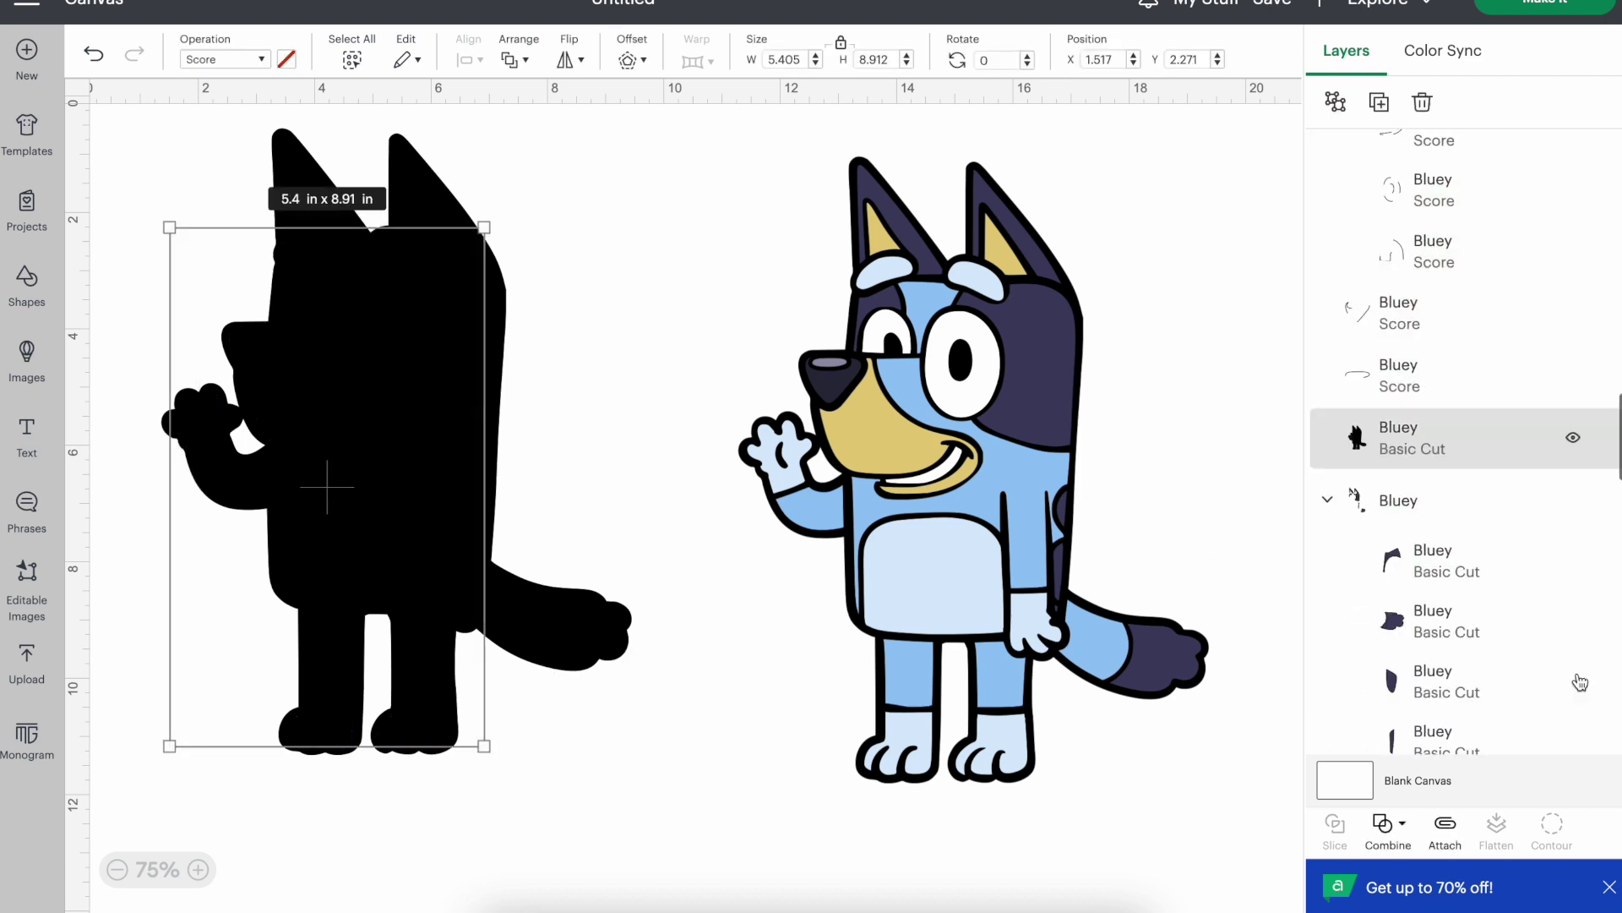
click(1477, 266)
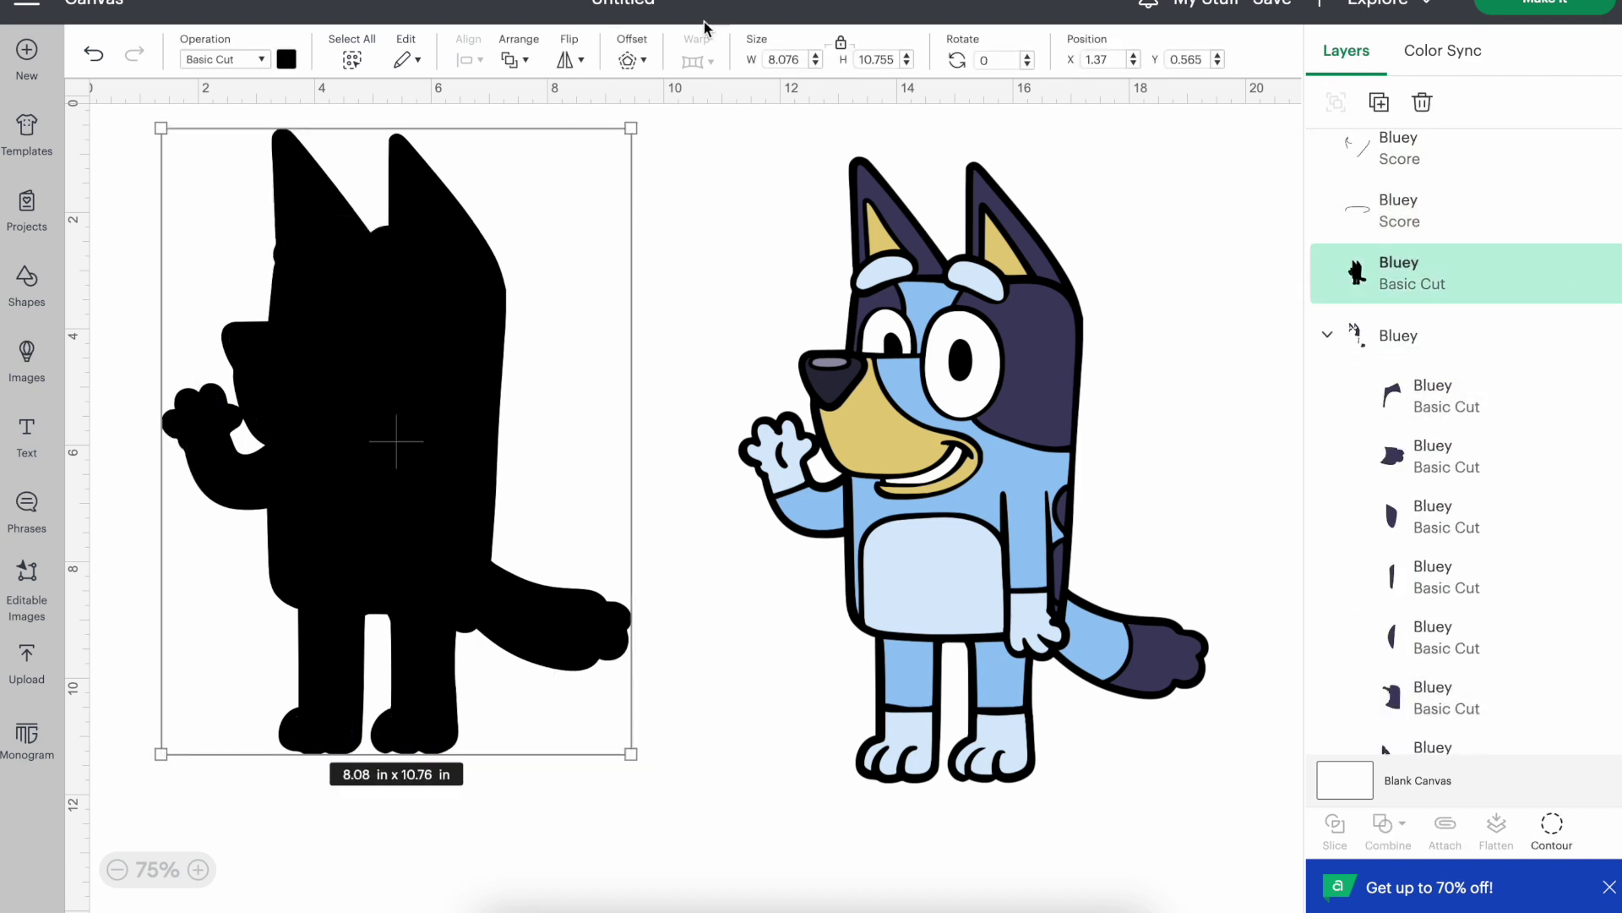
click(286, 59)
click(309, 215)
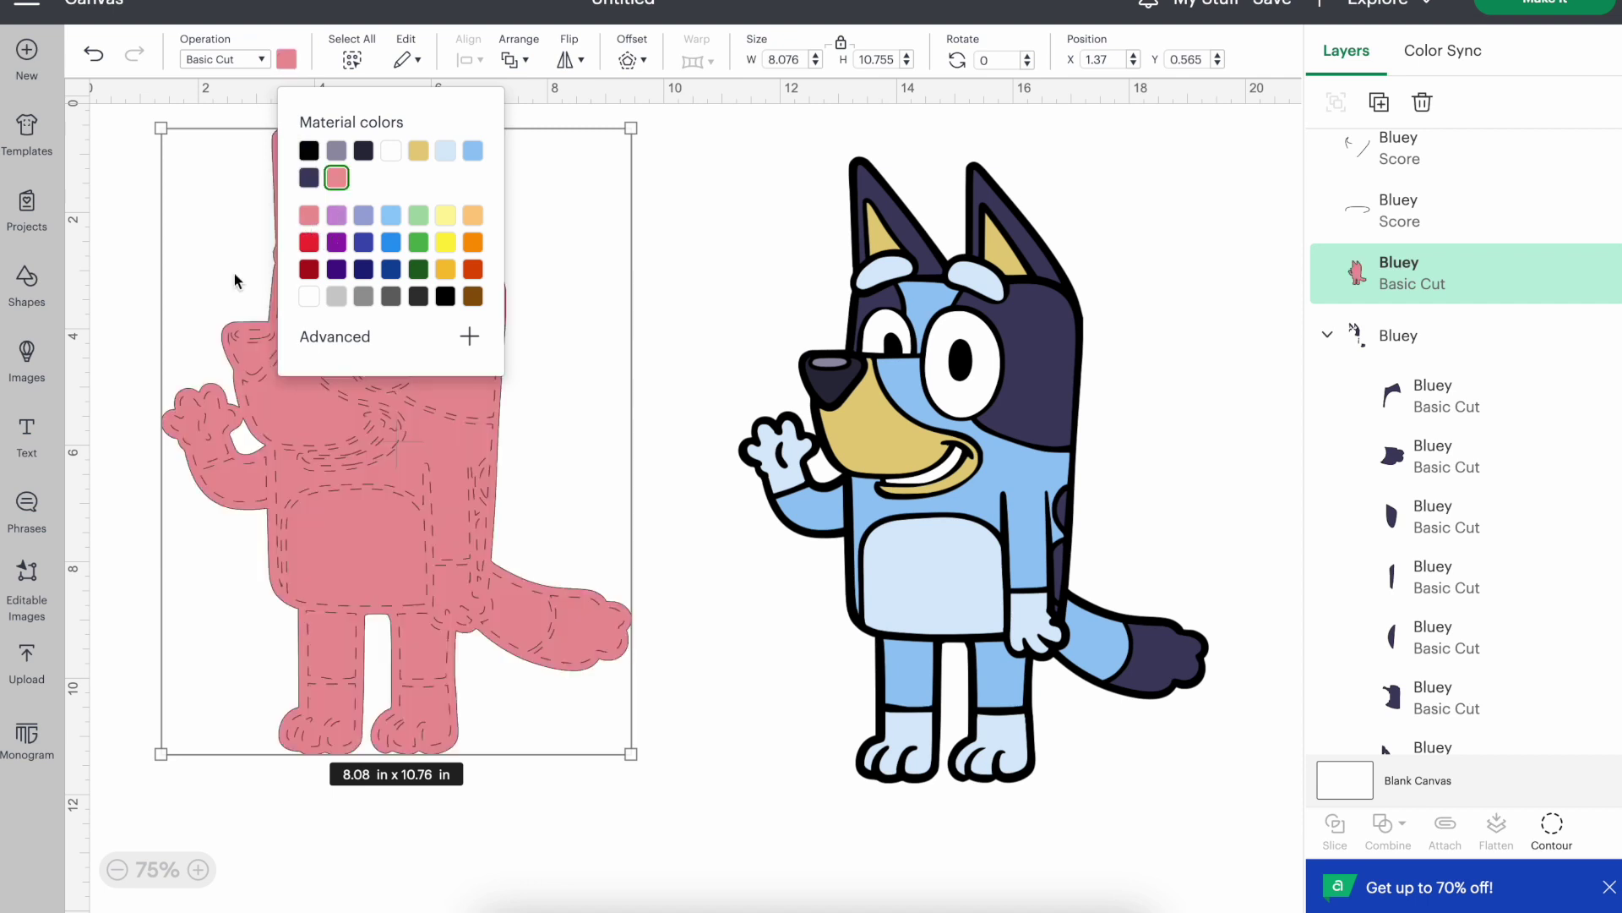
click(259, 277)
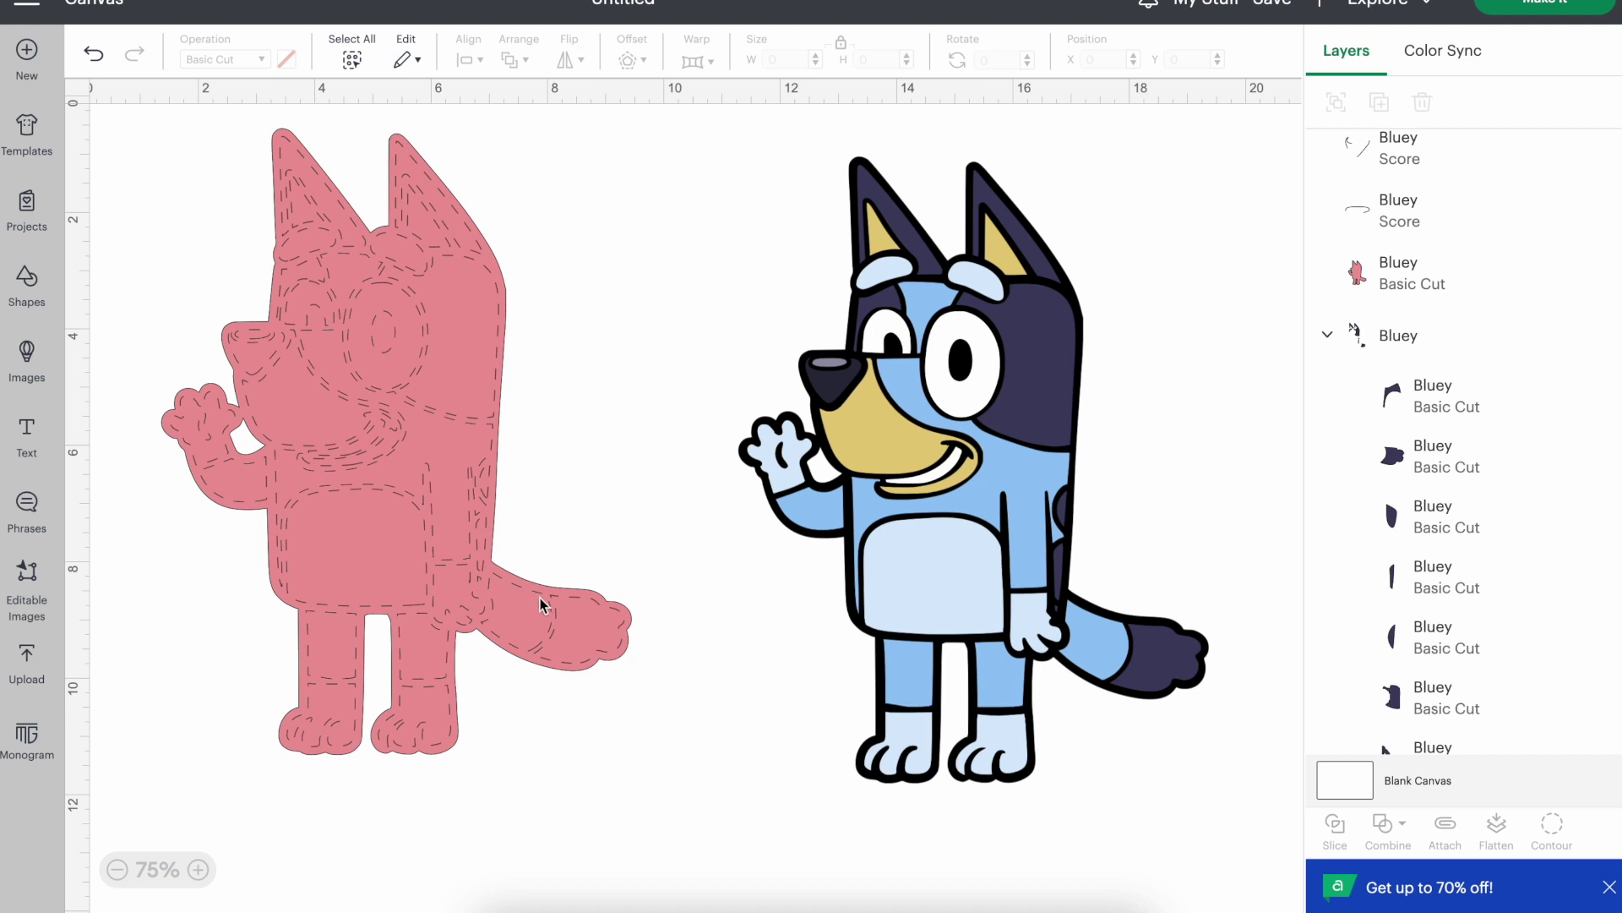
Select every layer of the pink Bluey copy and attach the score lines to the silhouette.
click(101, 116)
drag(101, 116, 644, 833)
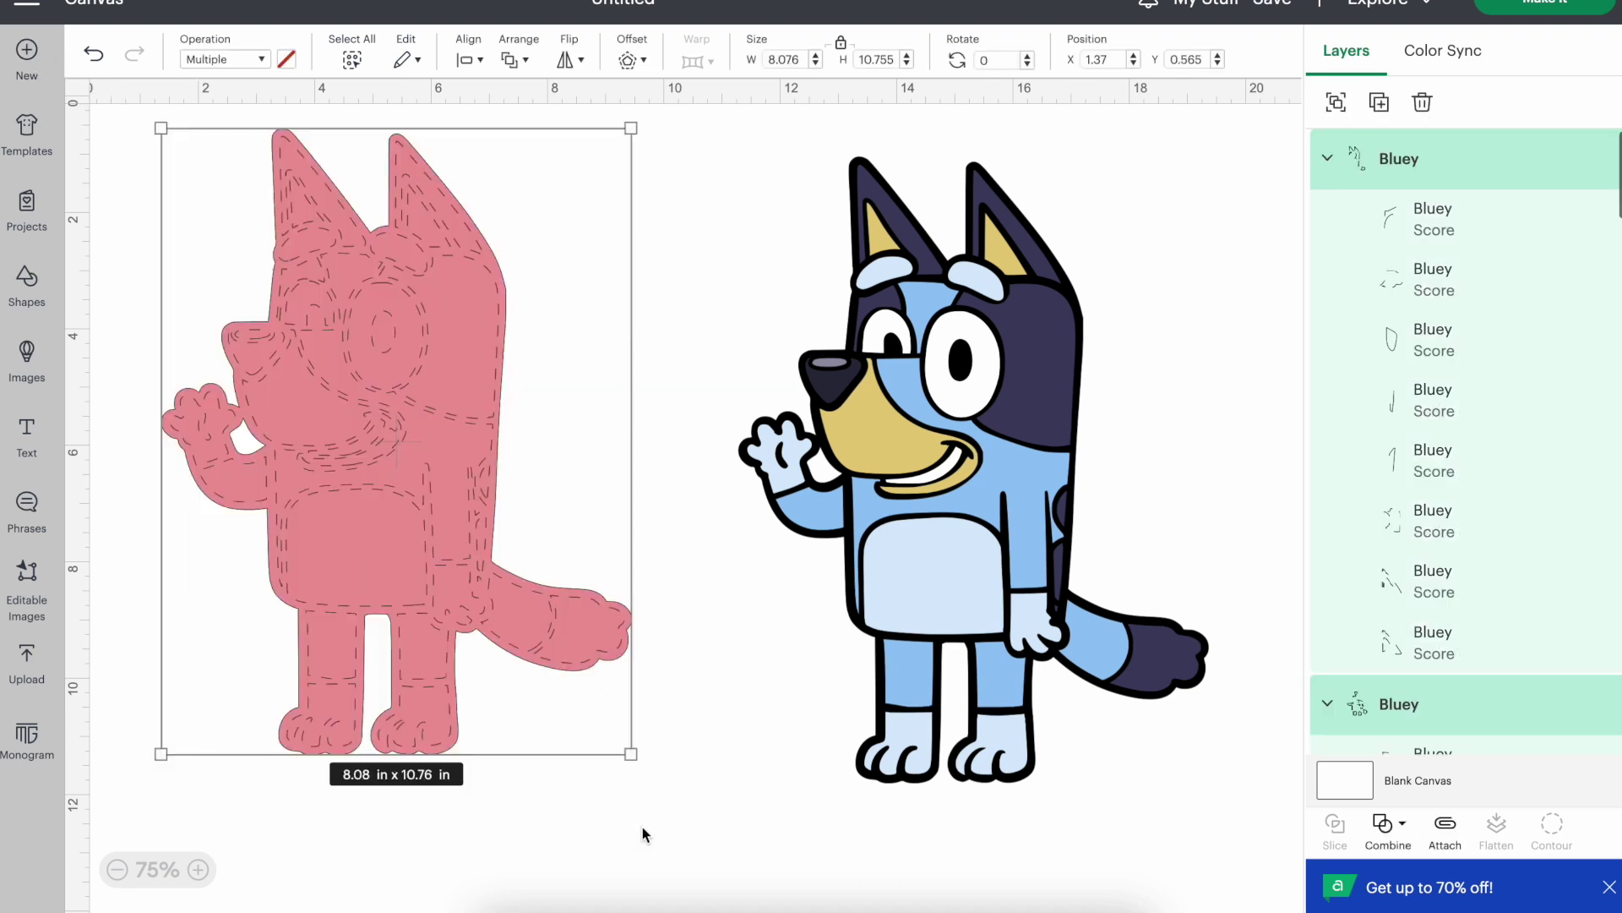
click(1443, 838)
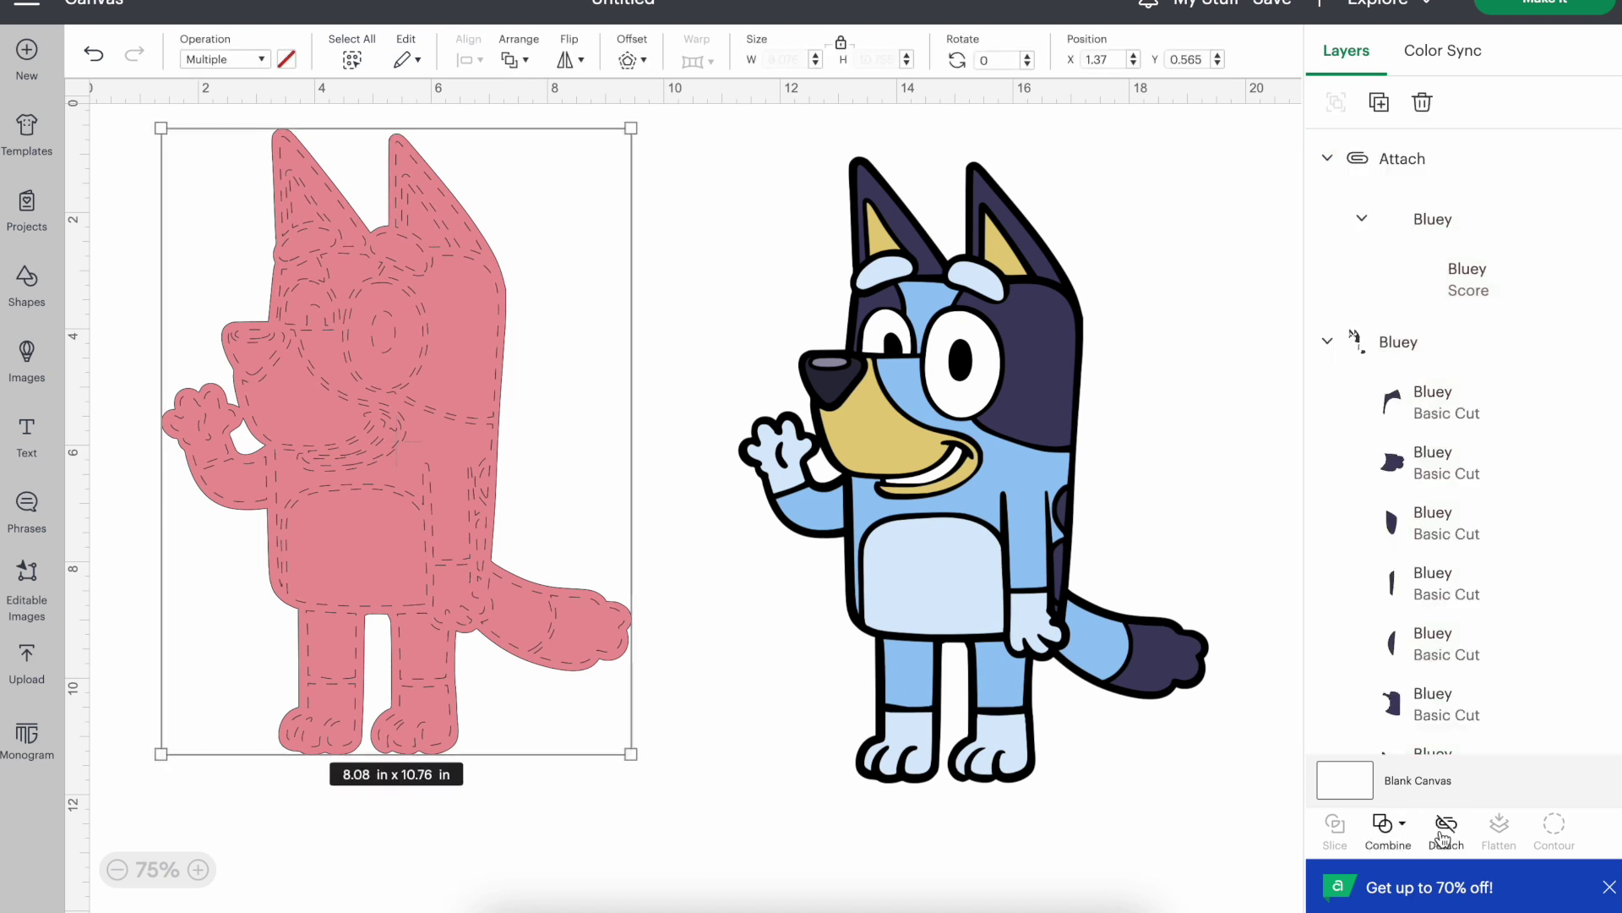
Delete the black outline layer from the coloured Bluey, keeping its coloured pieces.
click(1052, 244)
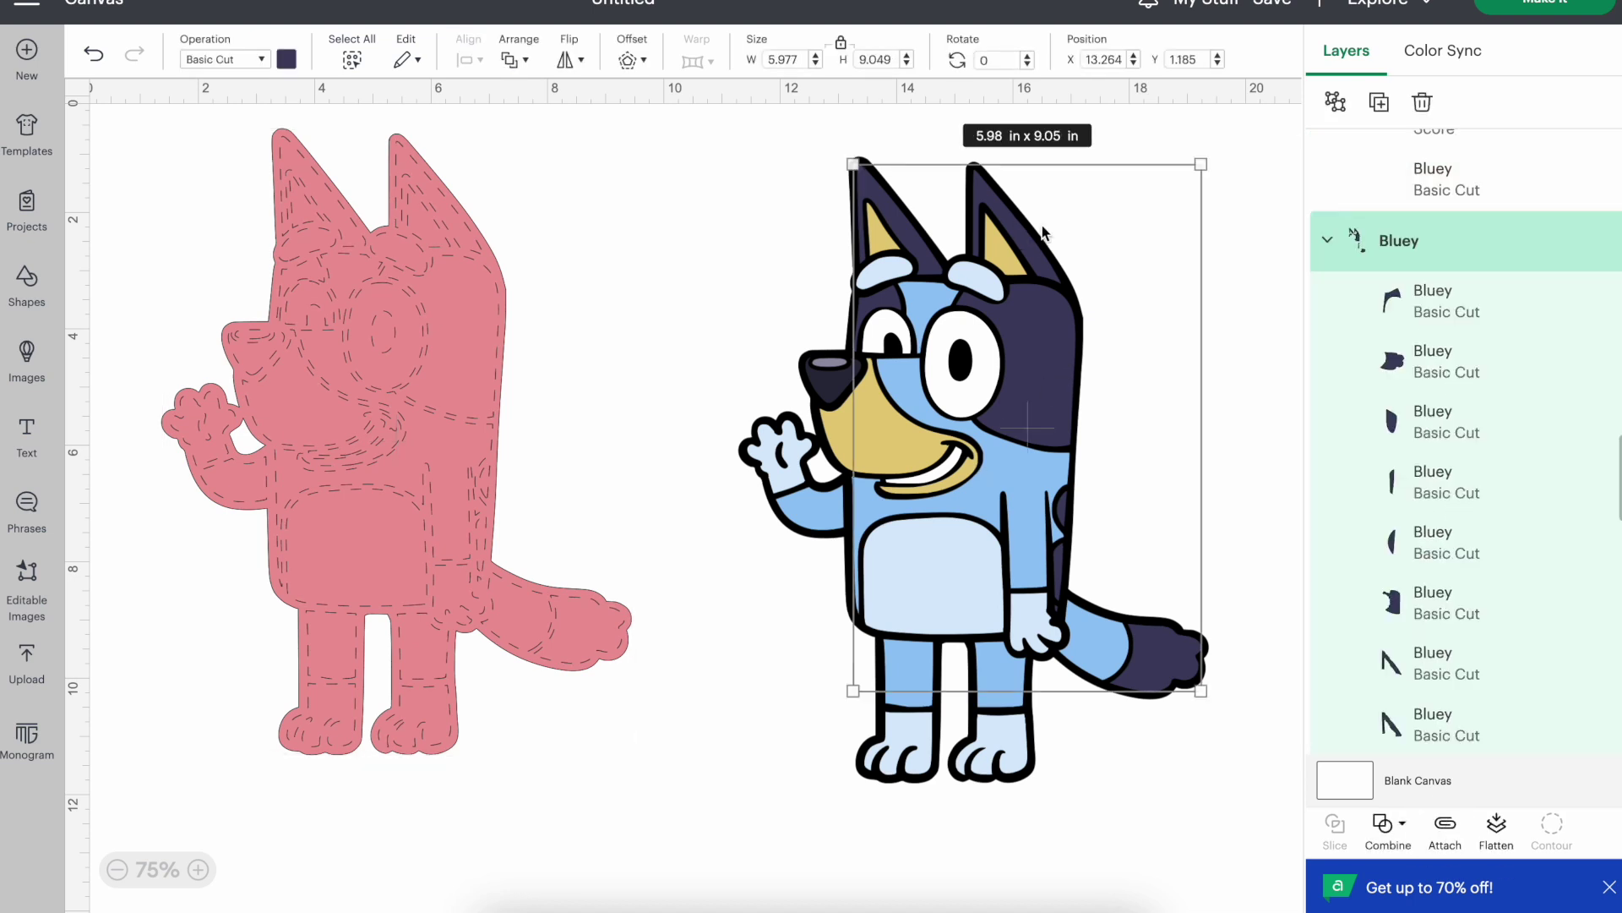
scroll(1485, 484, down, 5)
scroll(1485, 484, down, 6)
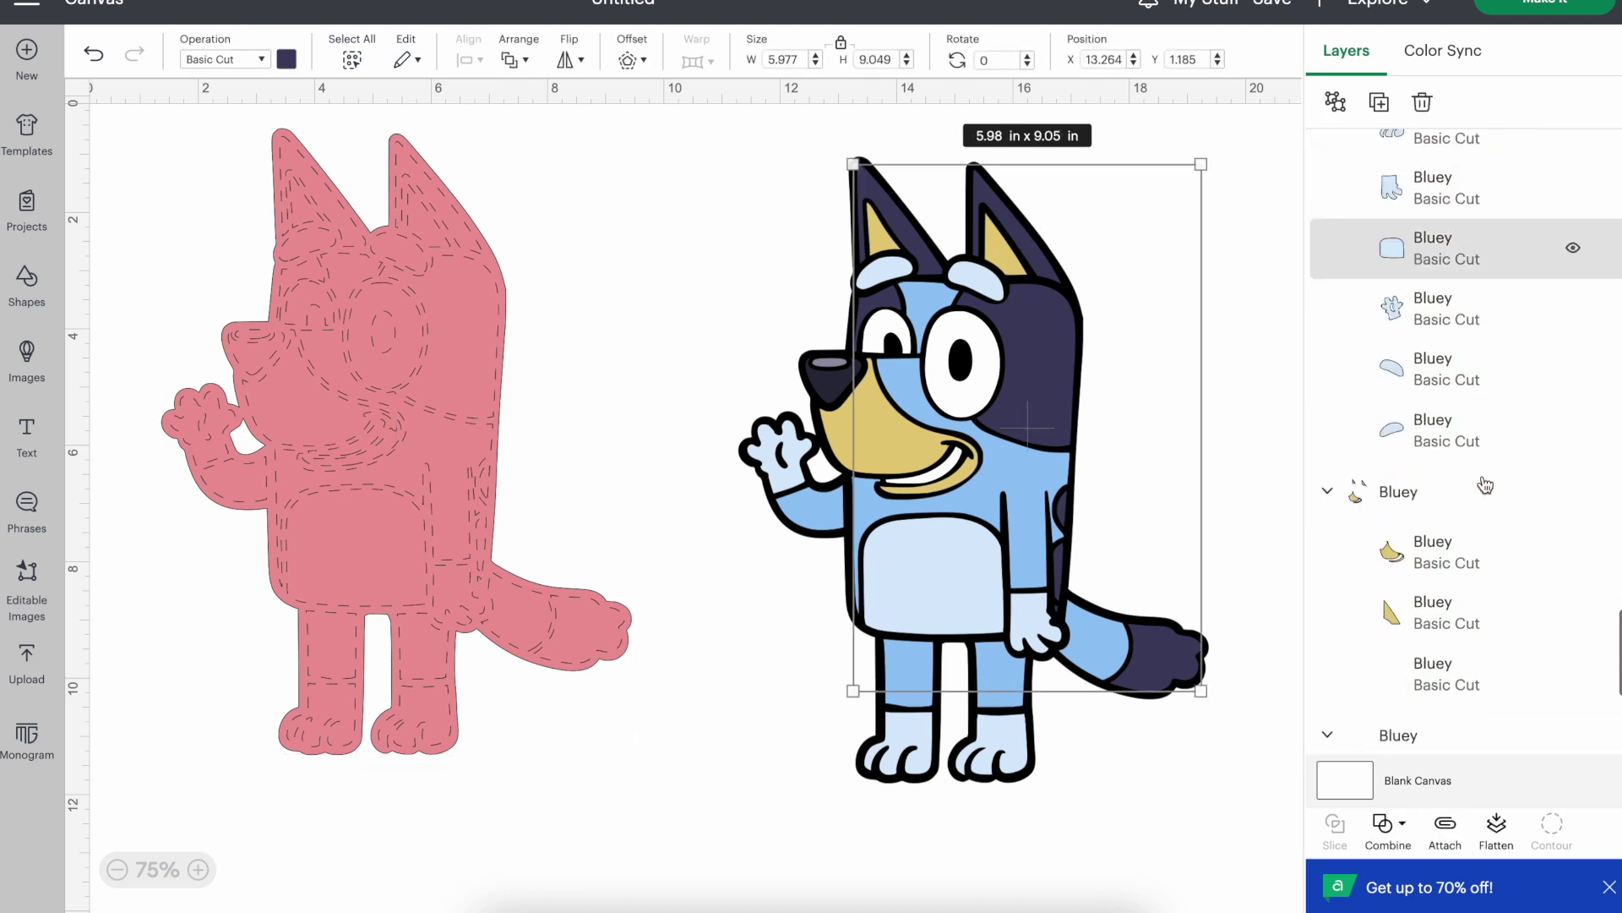
click(1435, 720)
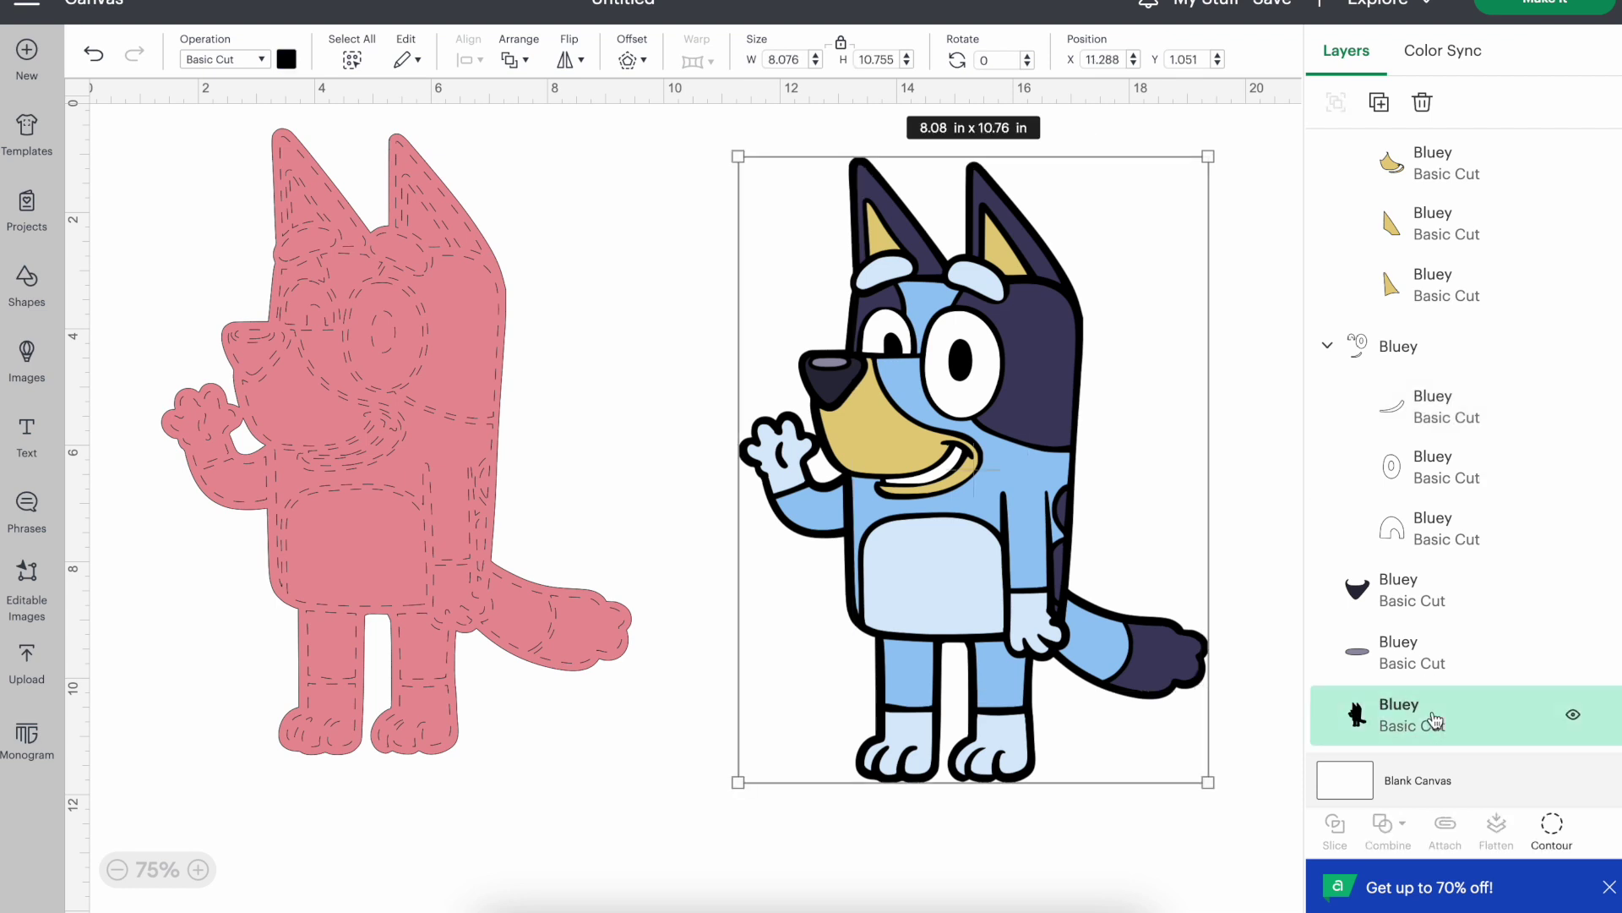
key(Delete)
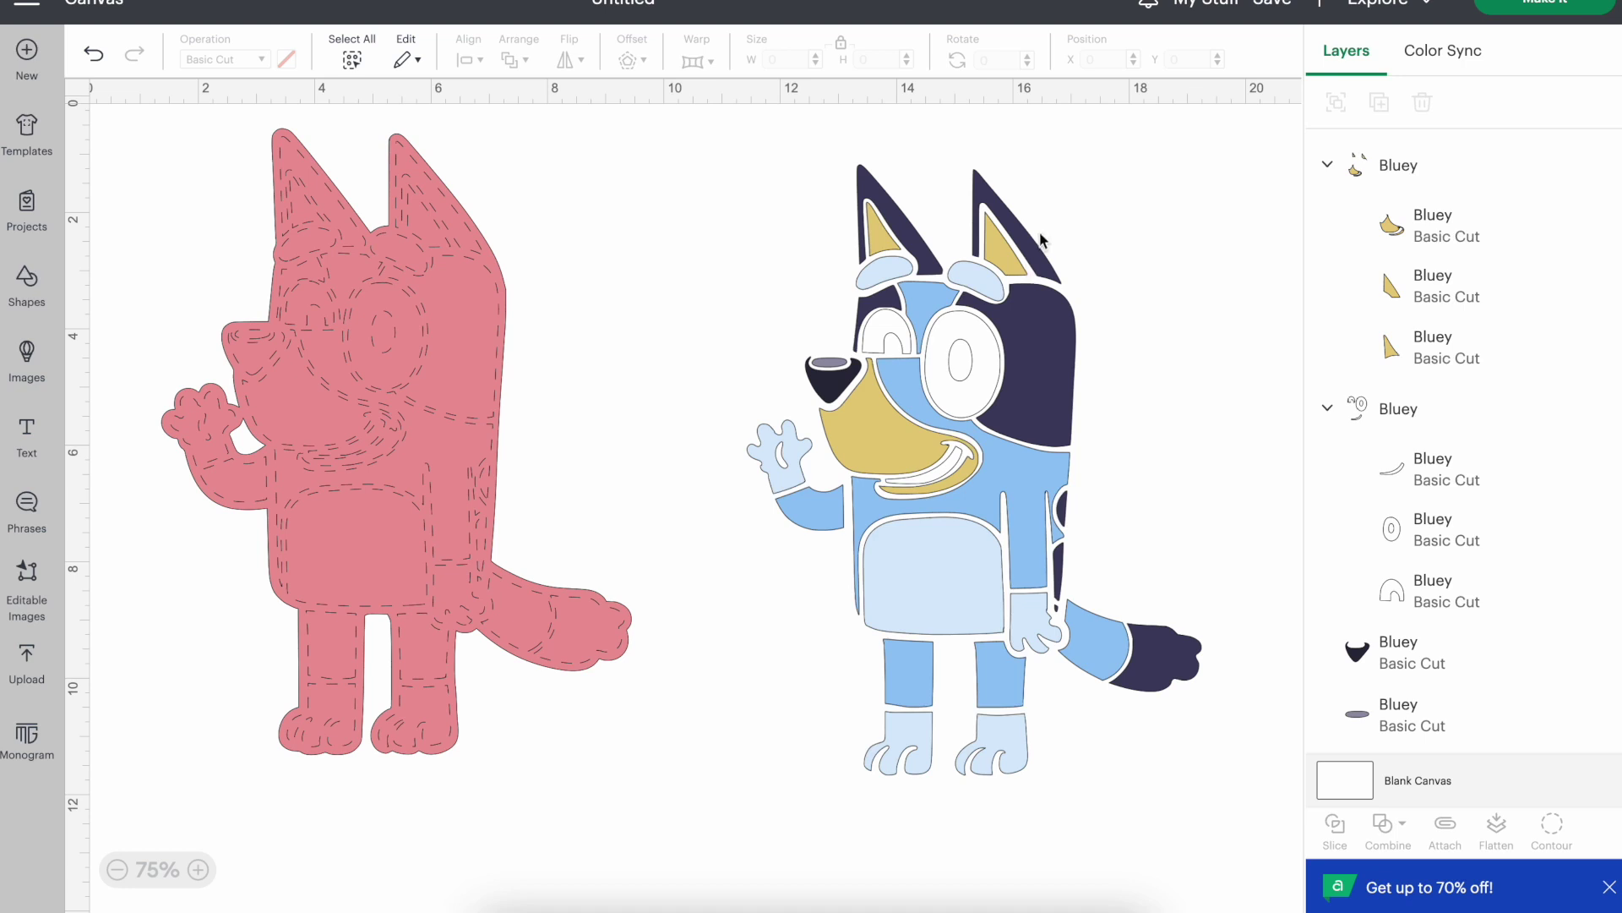
Open the mat preview and examine the score and cut layout on the pink mat.
mouse_move(1042, 240)
mouse_down()
mouse_move(1012, 245)
mouse_move(1054, 233)
mouse_move(1016, 249)
mouse_up()
click(1565, 6)
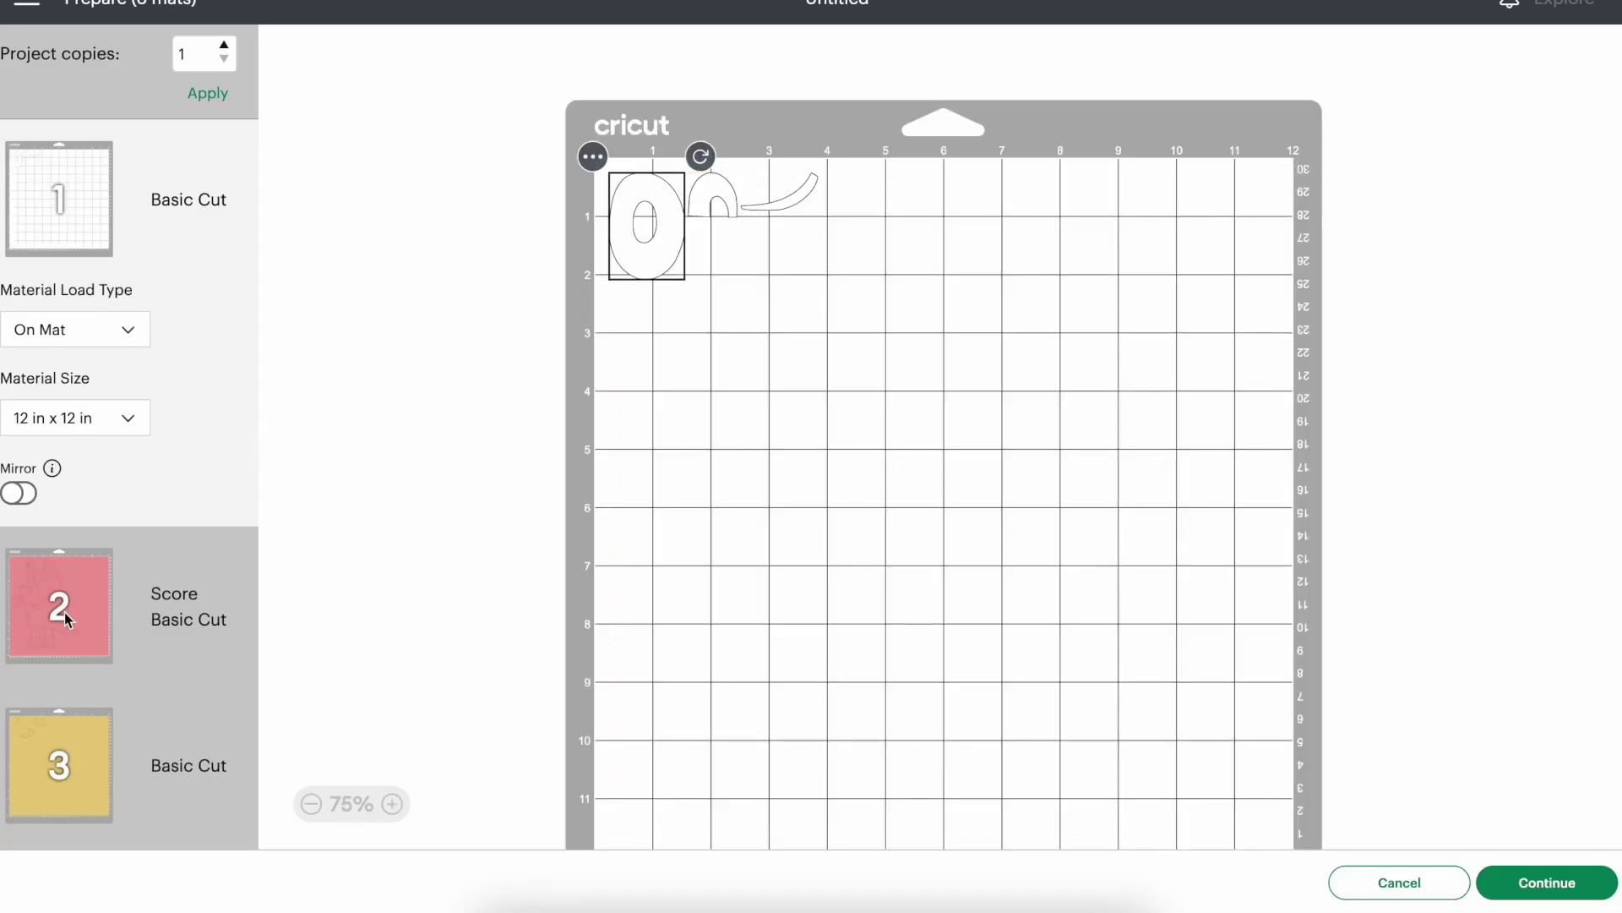
click(65, 618)
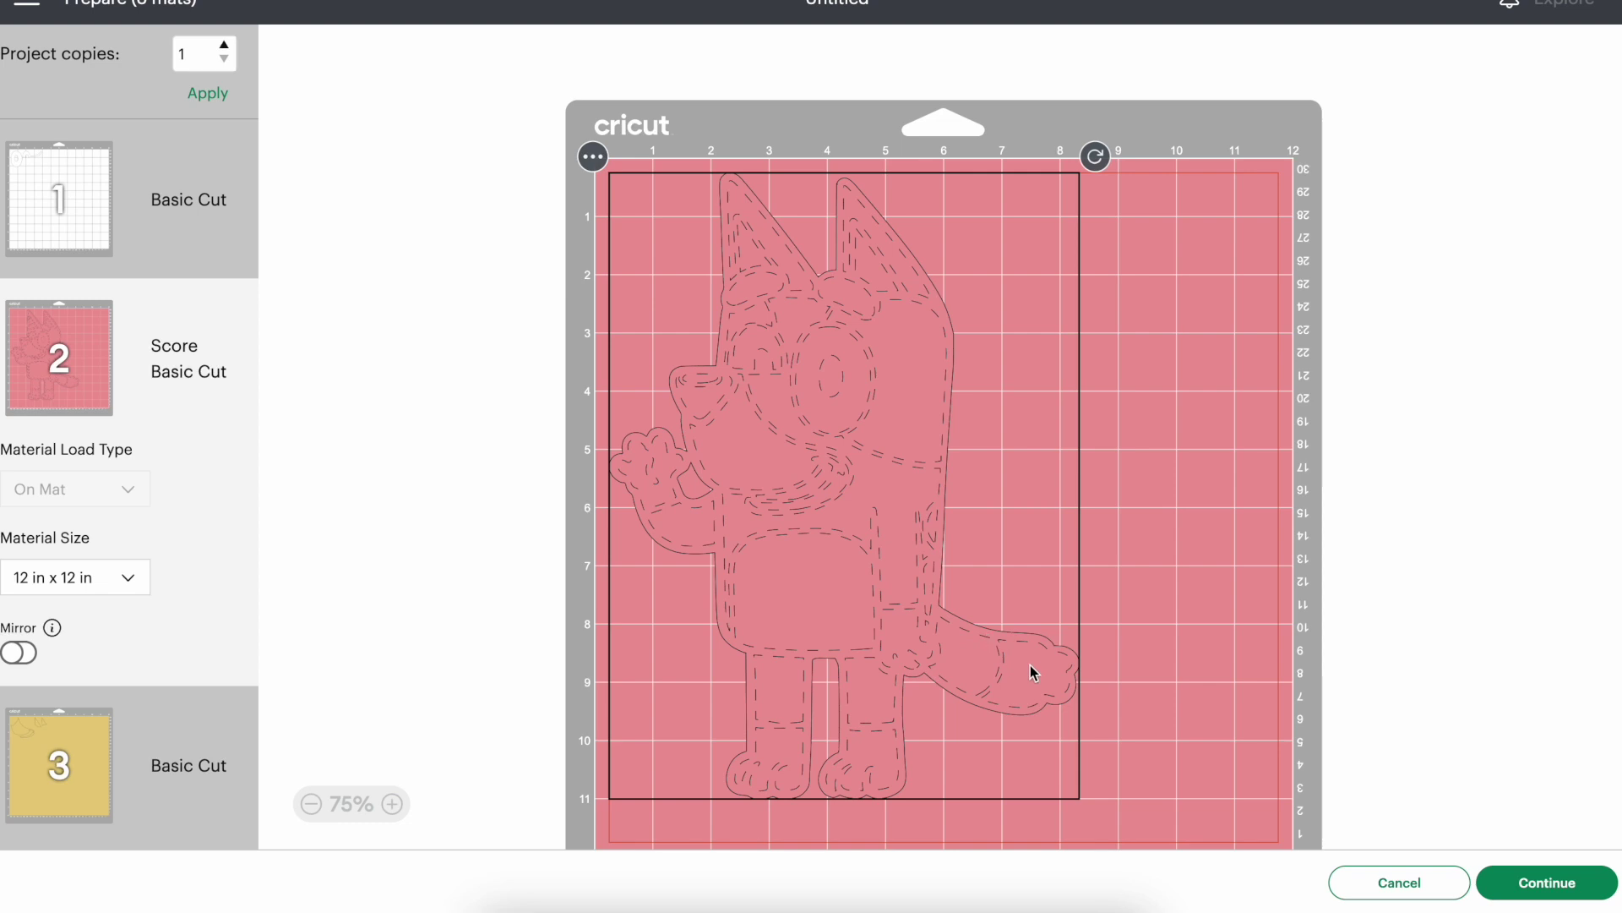
Move the mouth piece closer to the eyes on the white mat, and pack the pieces on another mat closer together.
click(217, 224)
click(784, 234)
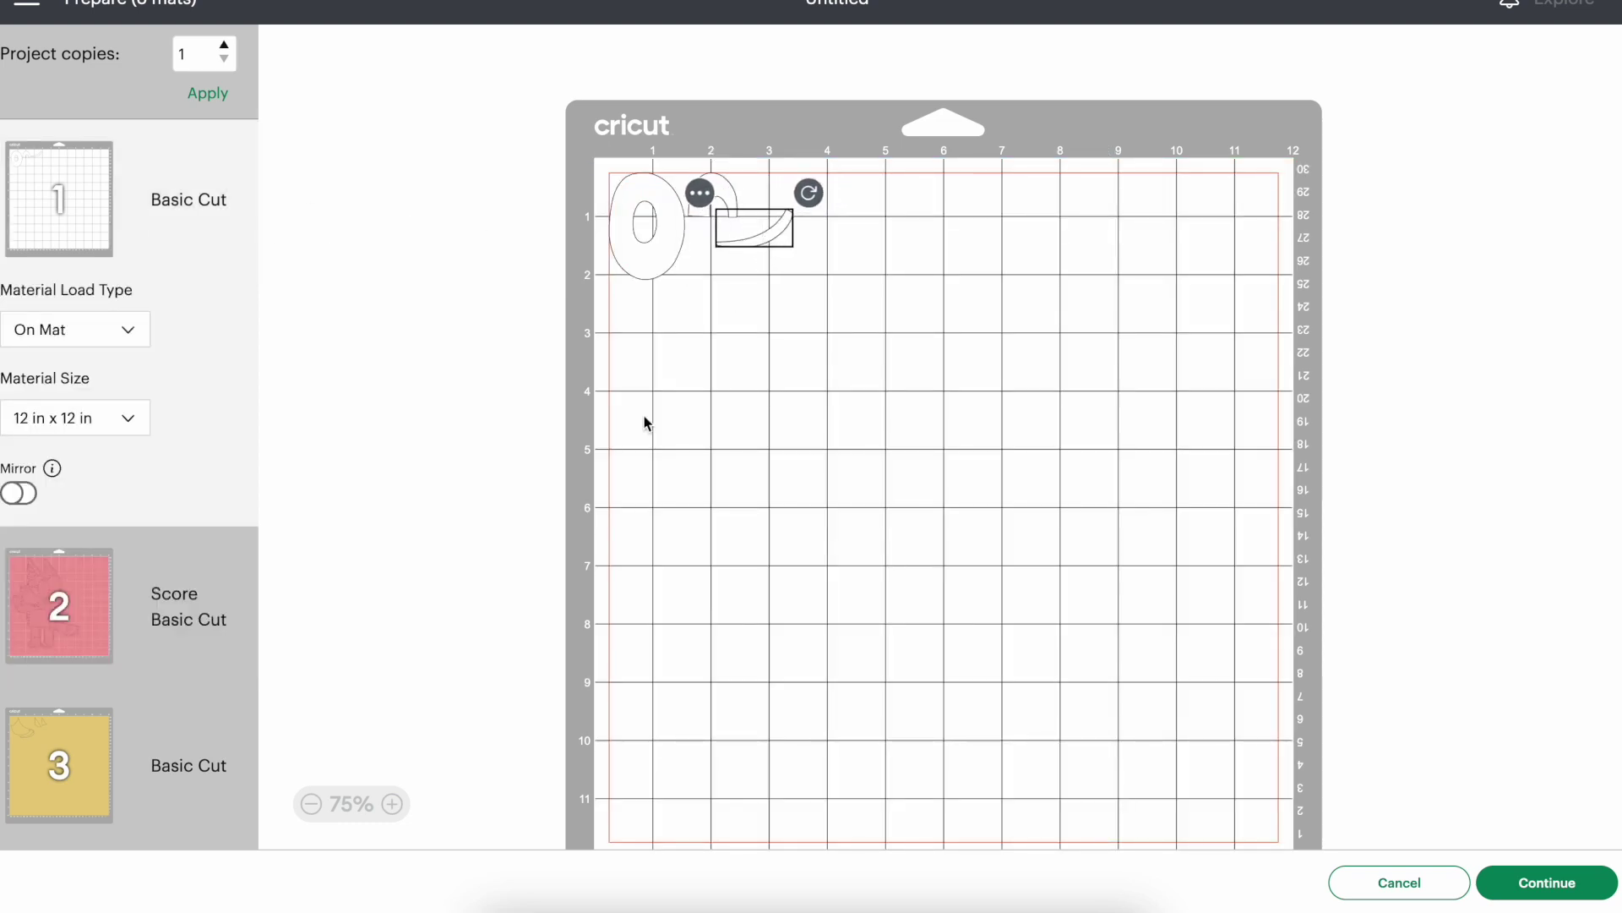
scroll(119, 572, down, 5)
click(119, 536)
click(862, 217)
drag(862, 218, 818, 306)
drag(972, 208, 839, 195)
drag(1123, 181, 995, 261)
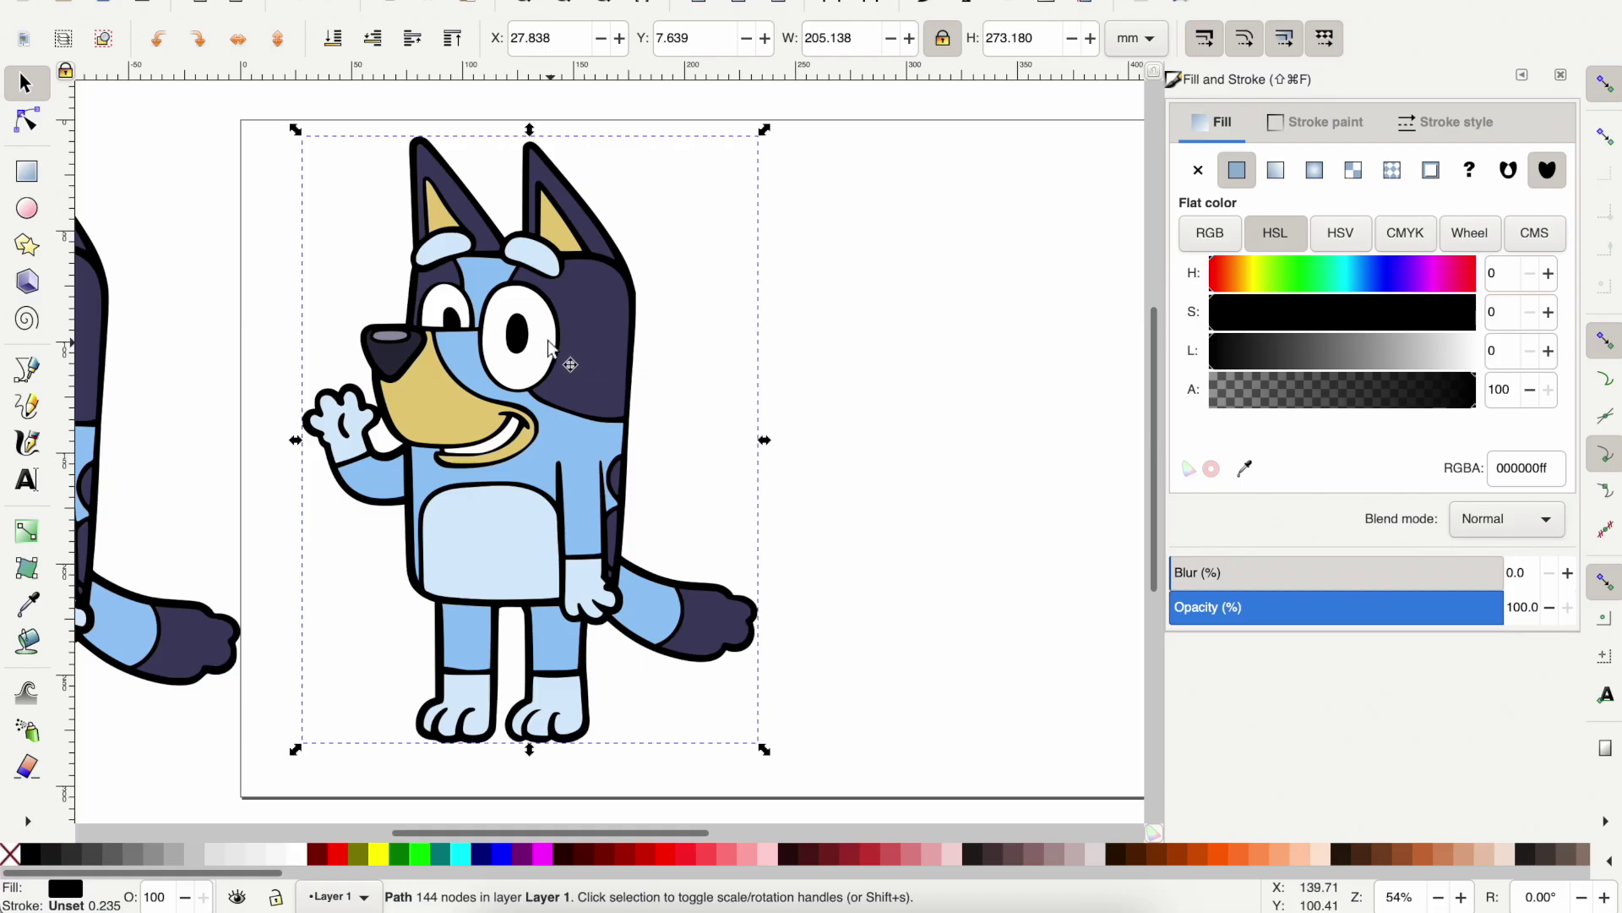
Switch to Inkscape, ungroup the Bluey drawing on the page, and select its group of white eye and teeth shapes.
right_click(551, 348)
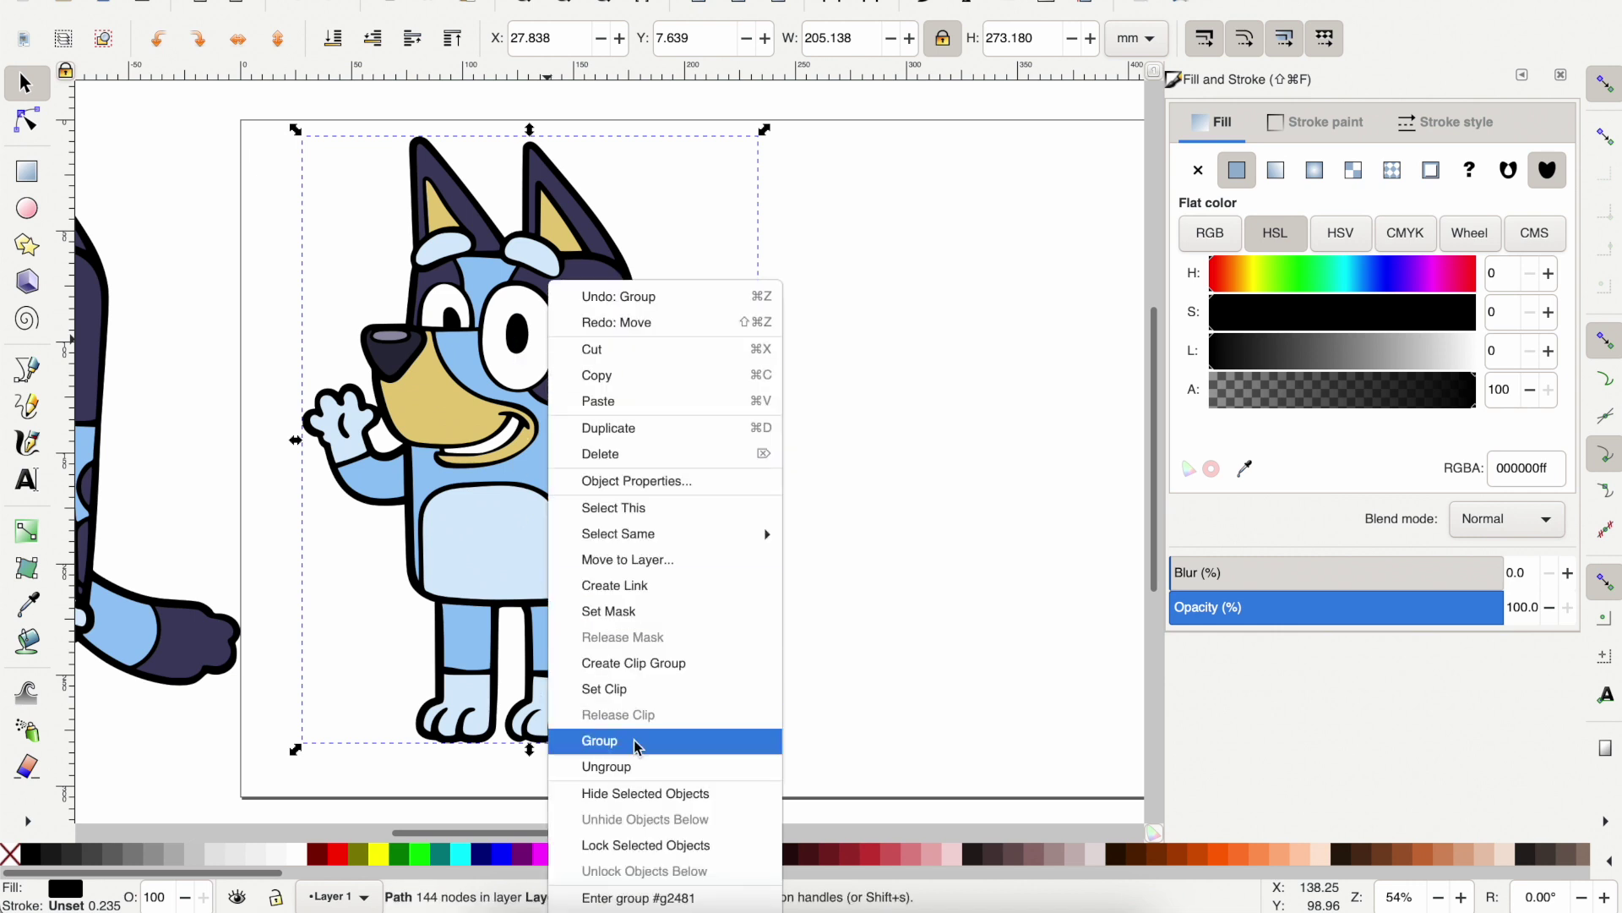
click(629, 766)
click(566, 369)
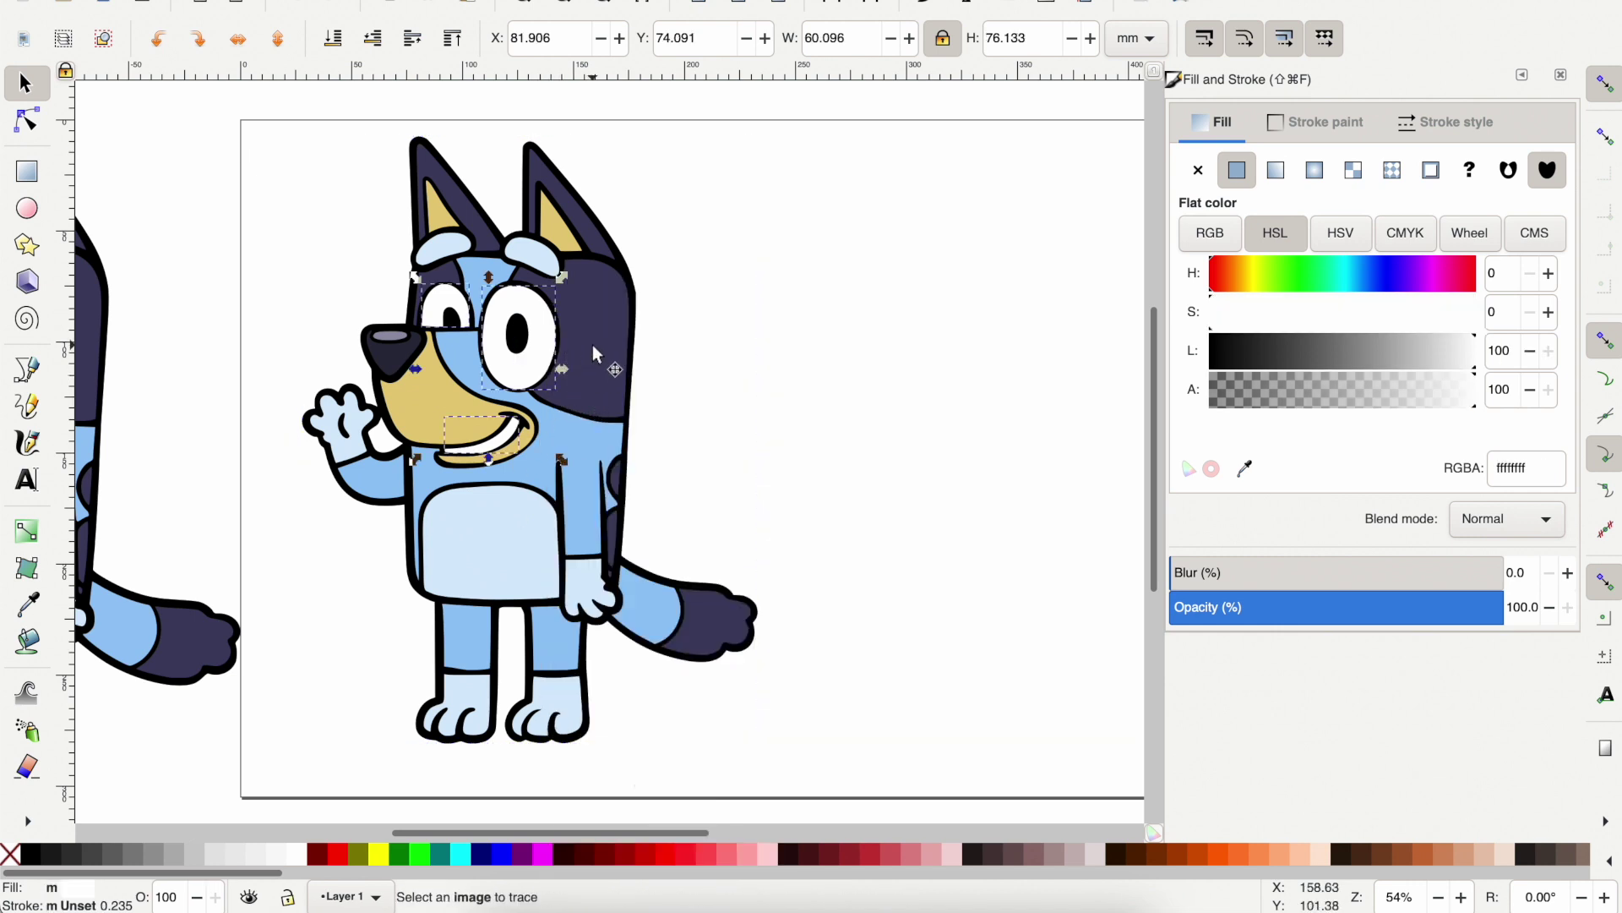